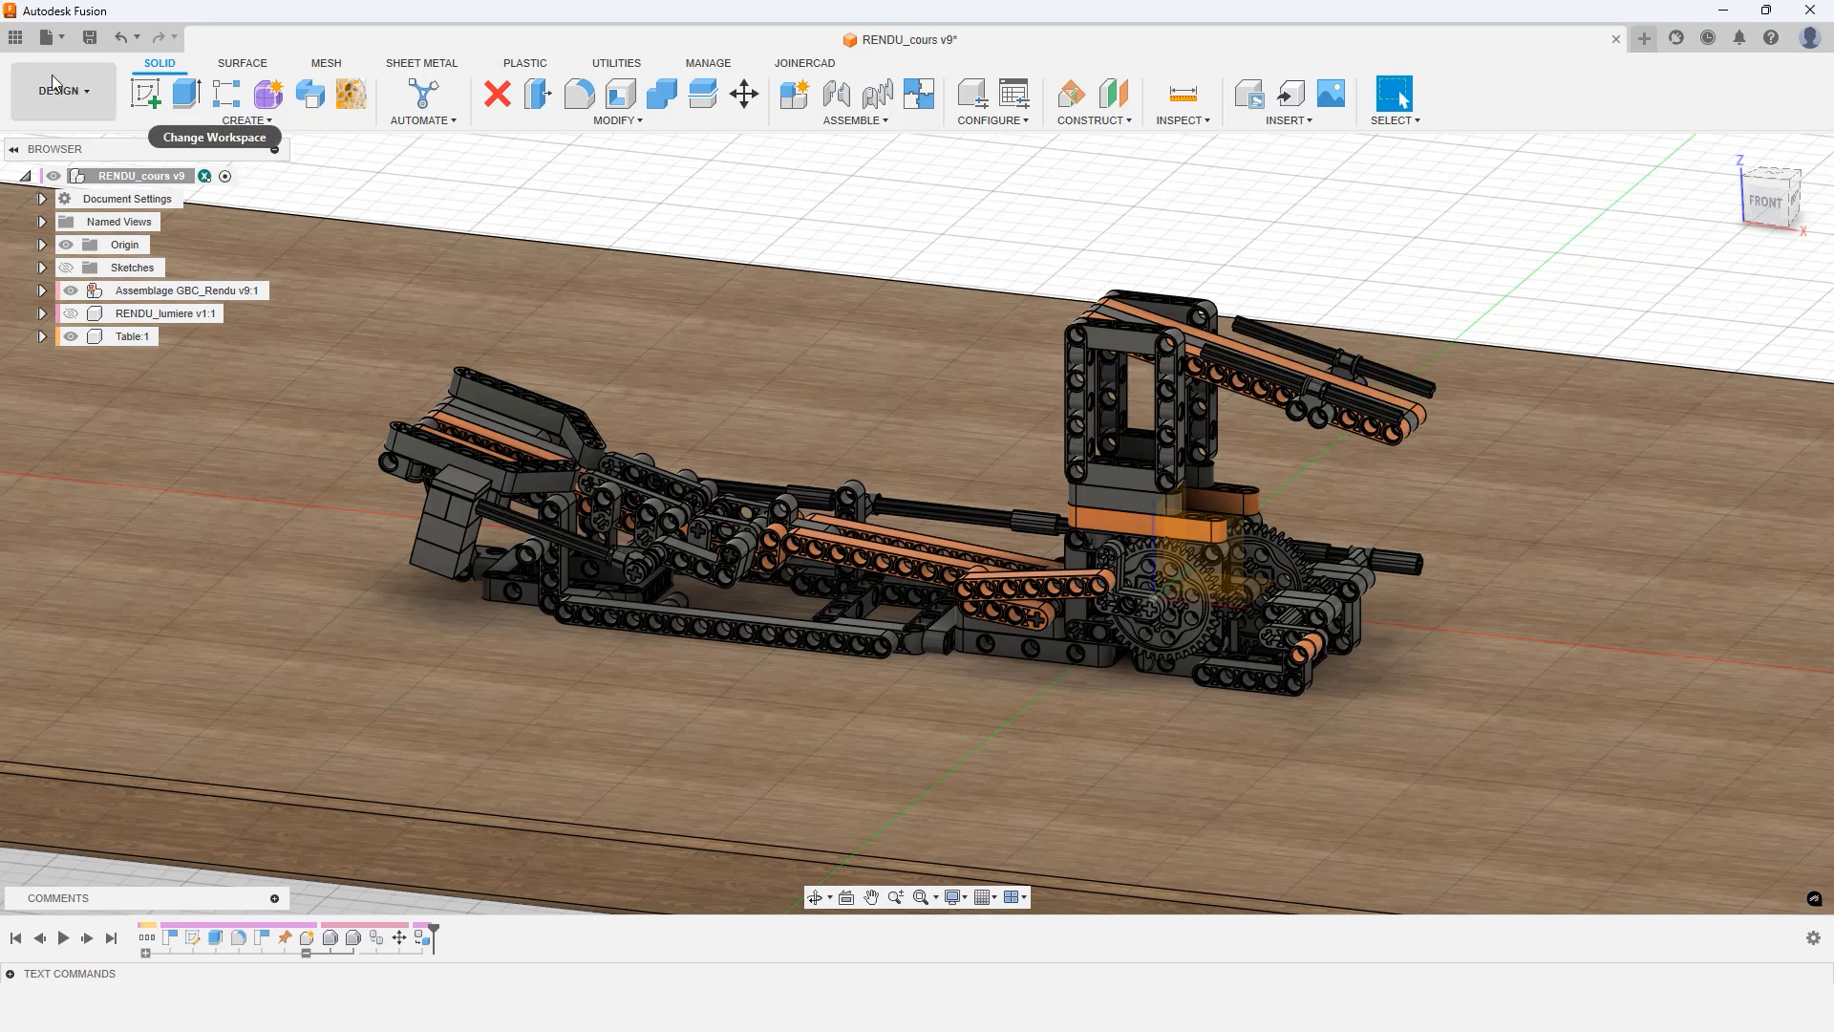
Switch to the Animation workspace and play the existing Storyboard1 animation
click(78, 92)
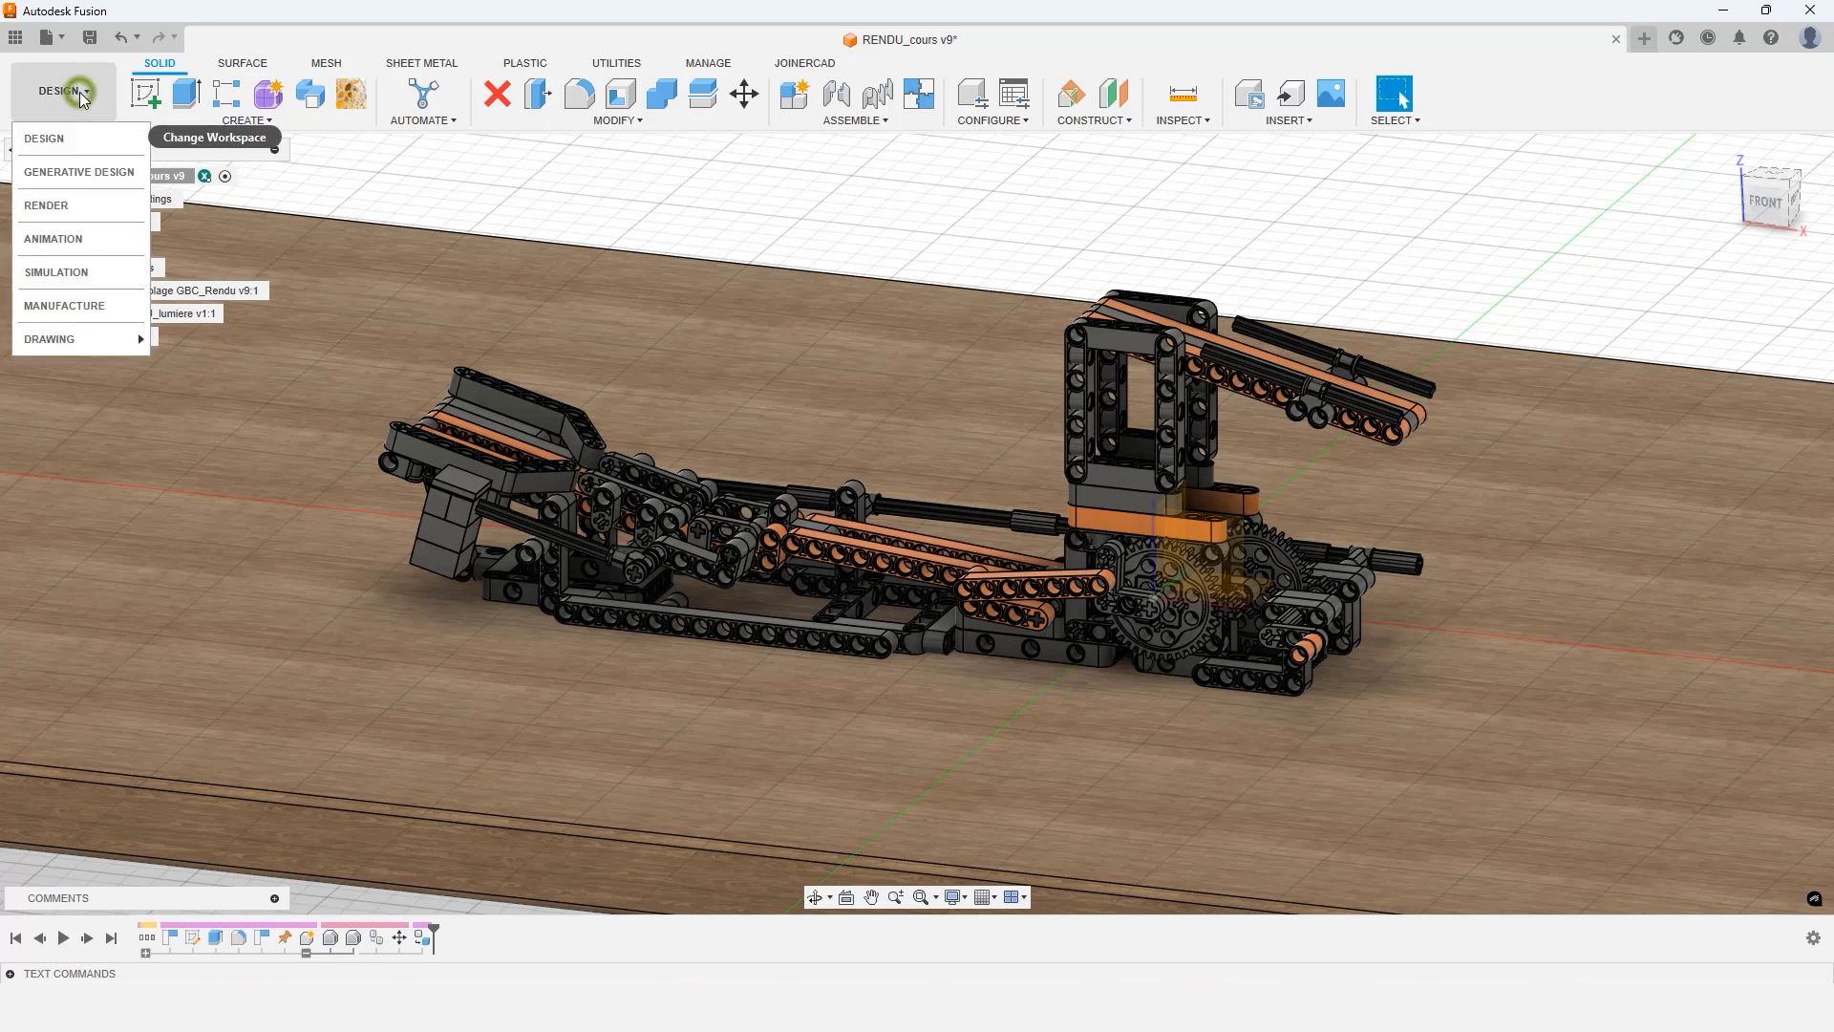
click(56, 245)
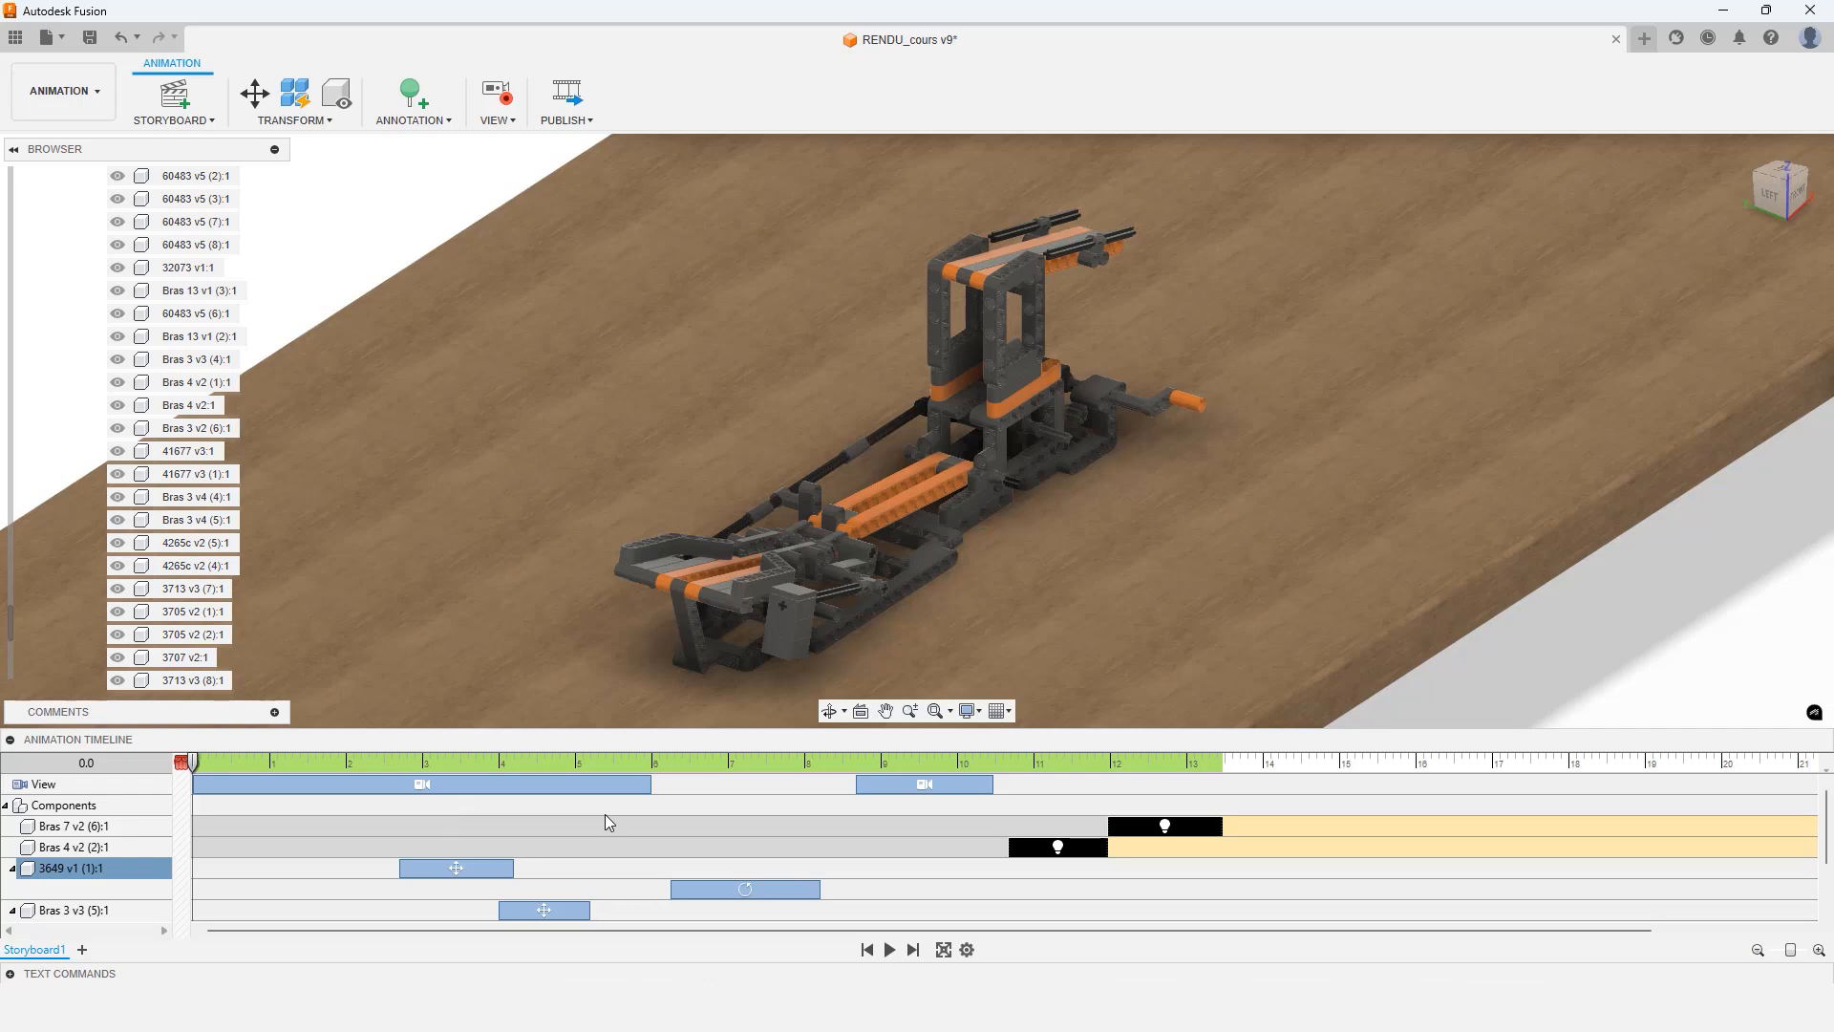
click(889, 949)
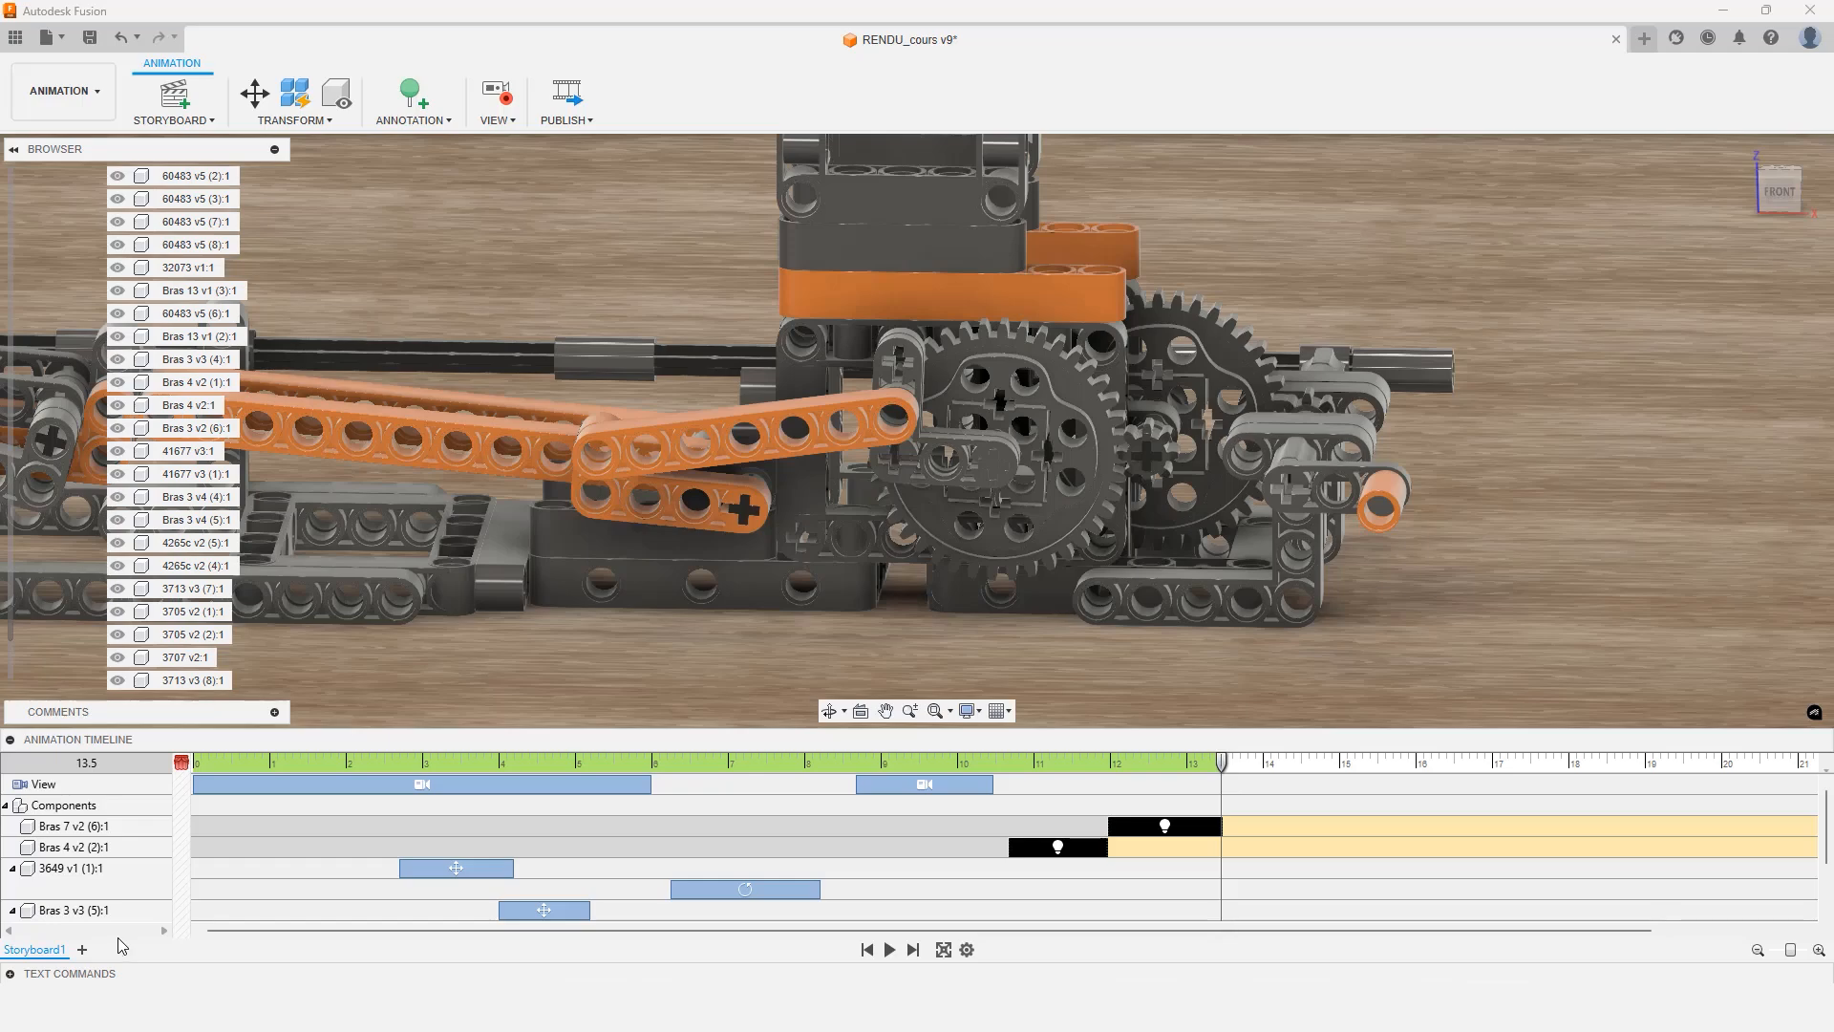
Create a new storyboard of type Clean
click(192, 122)
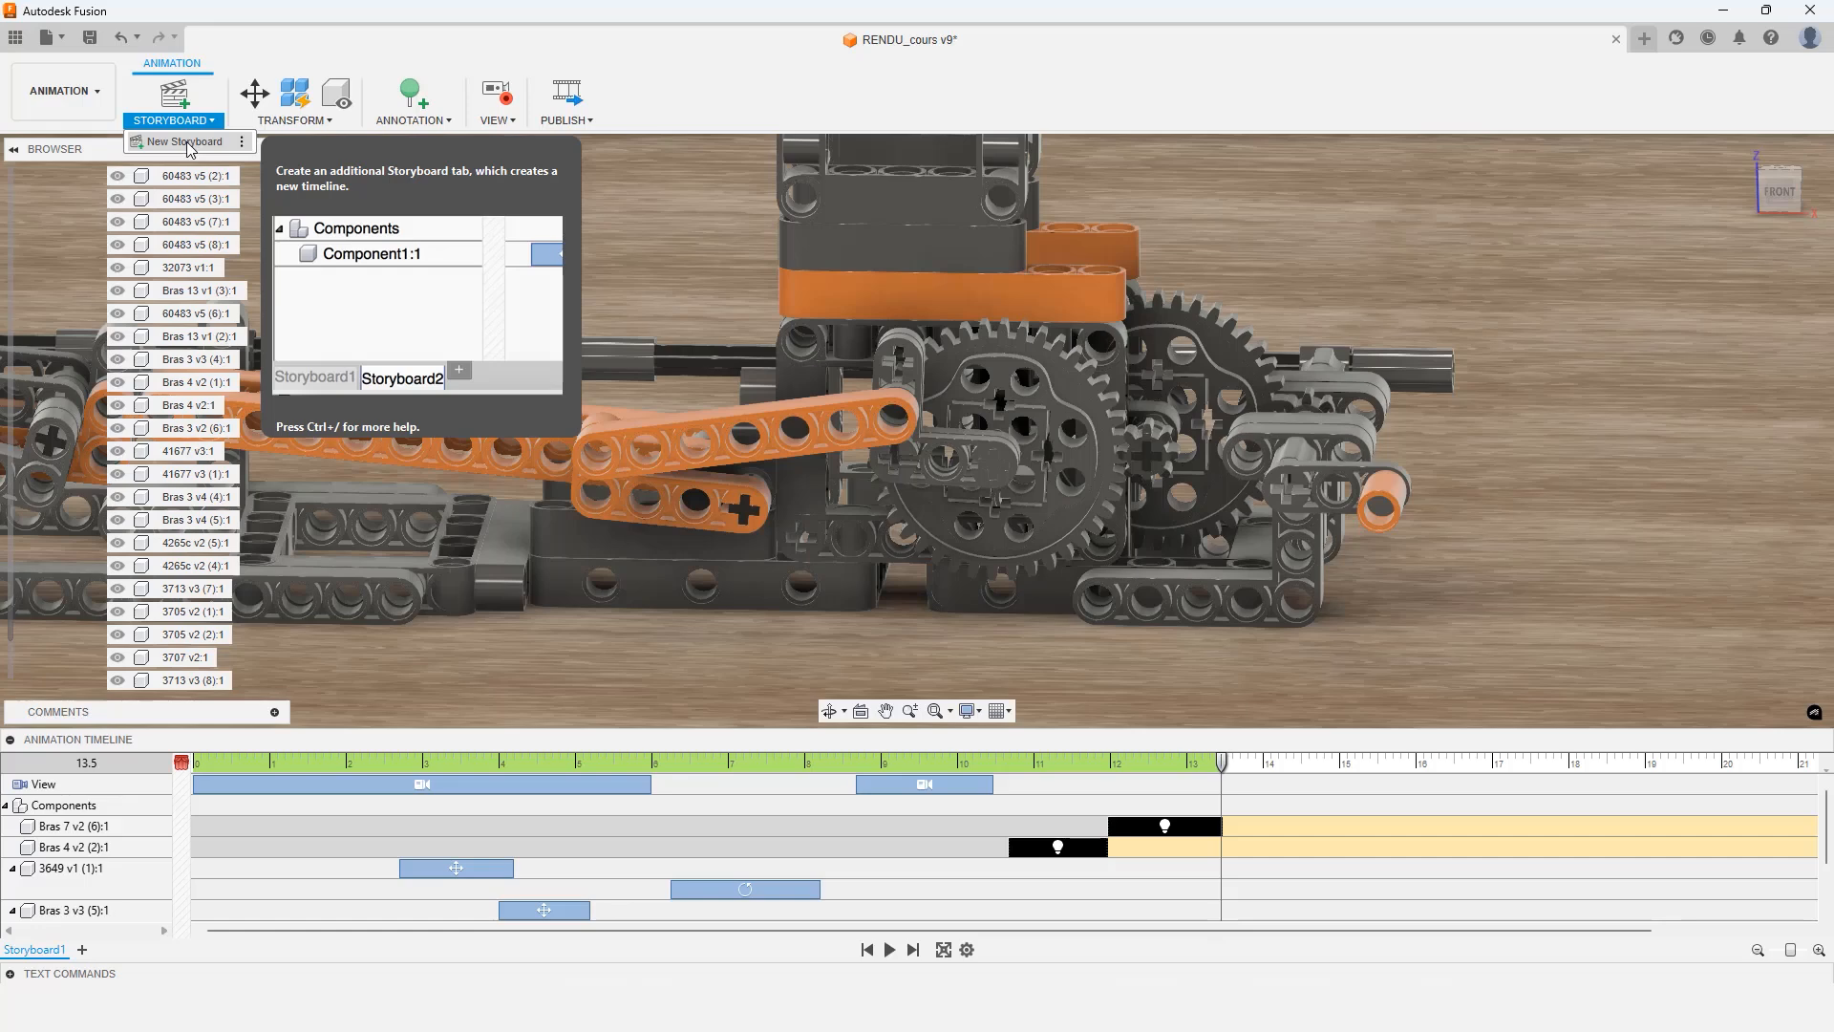
click(186, 142)
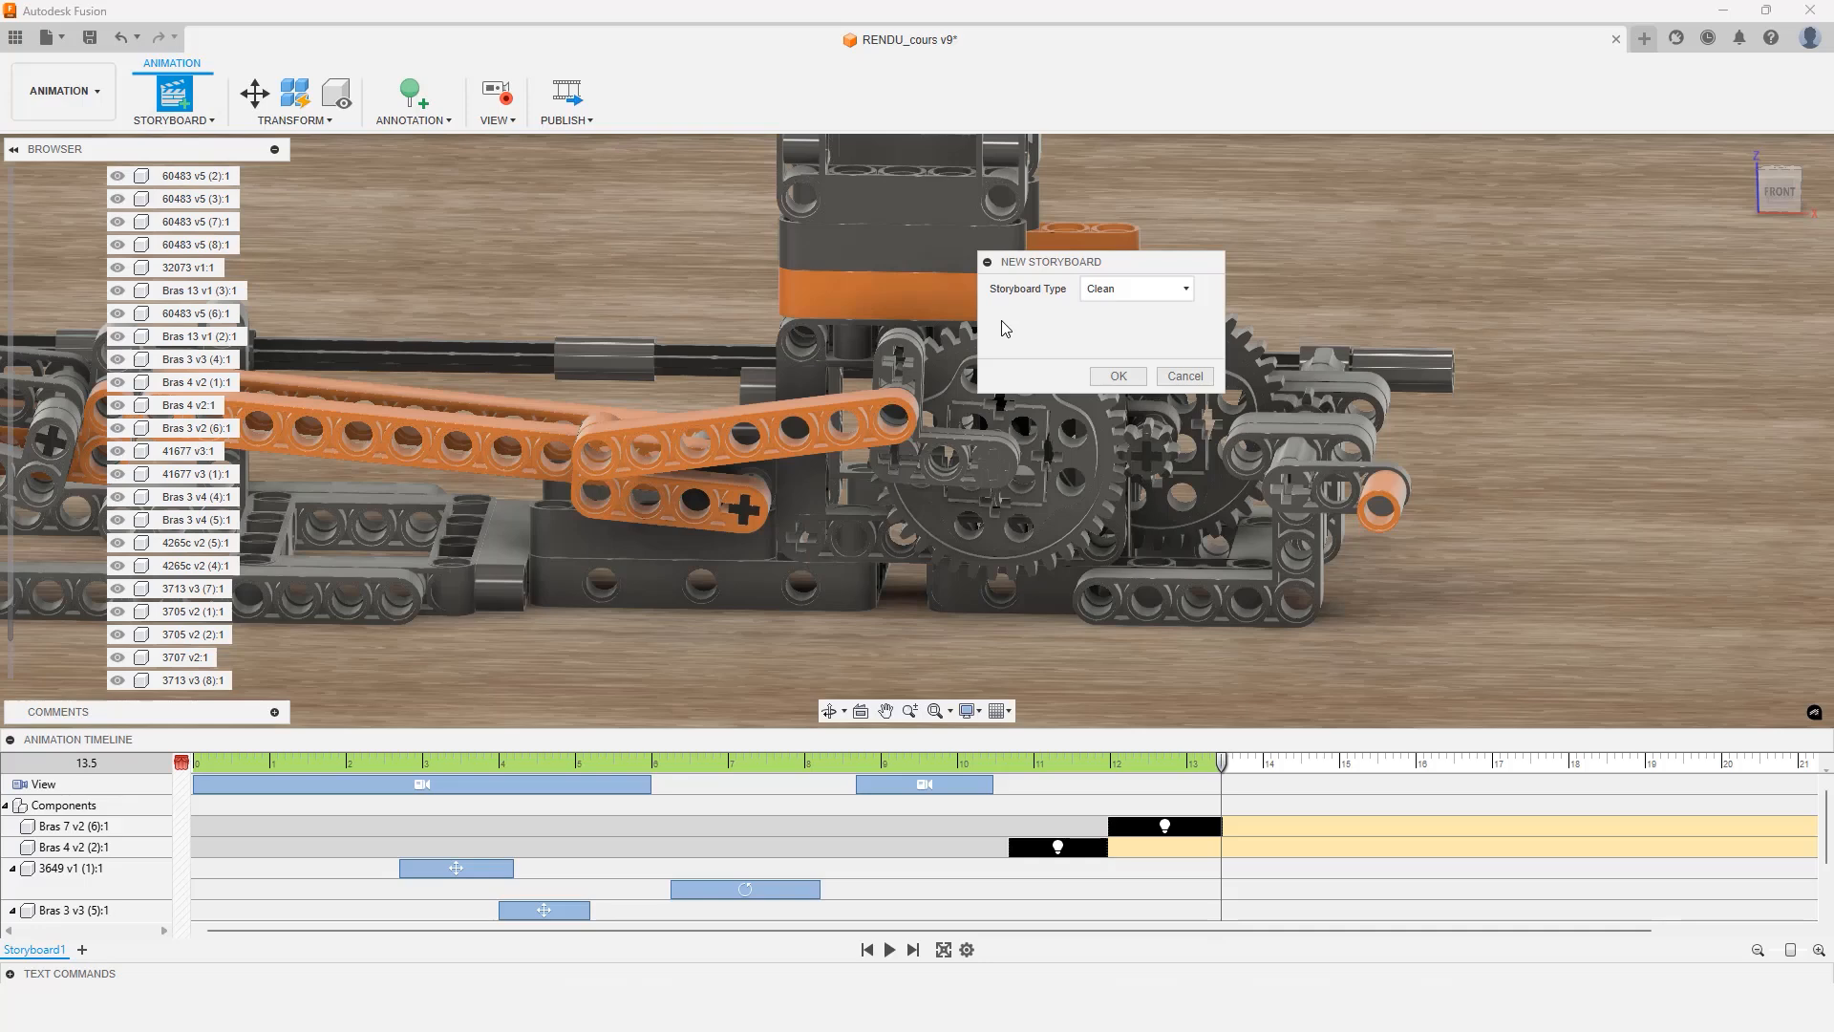
click(1108, 290)
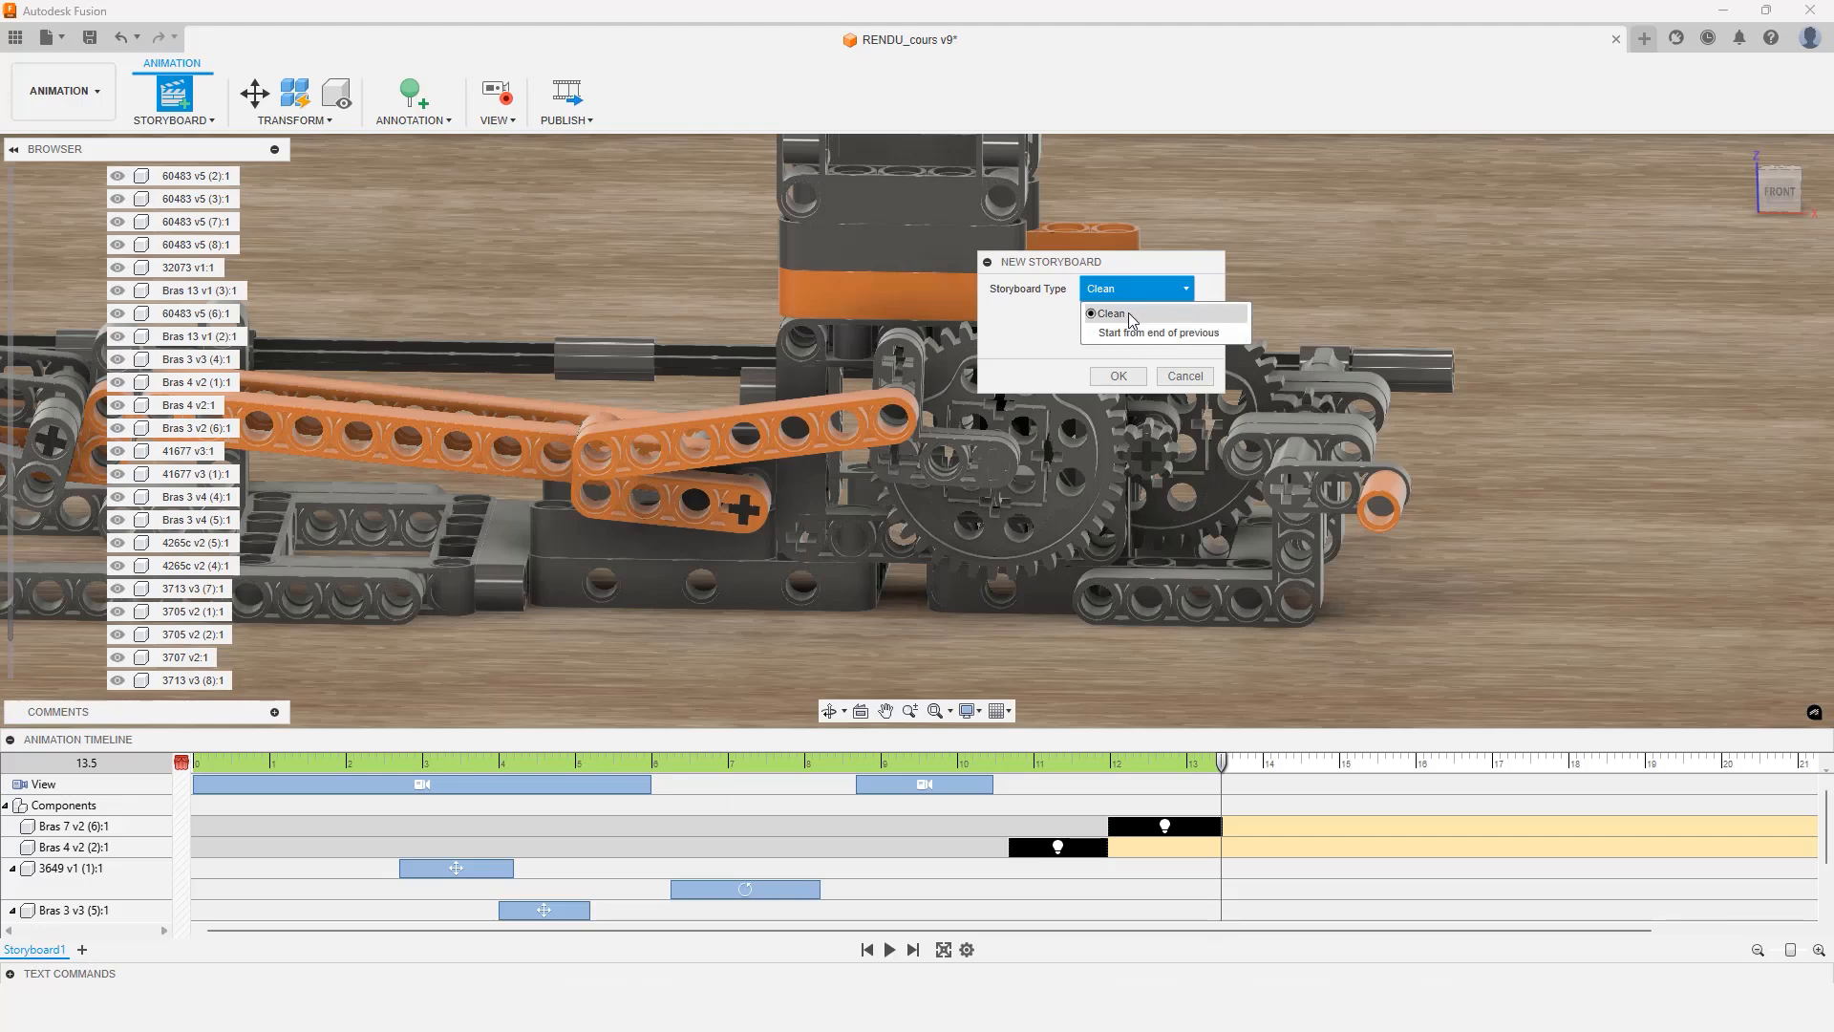
click(1130, 319)
click(1119, 375)
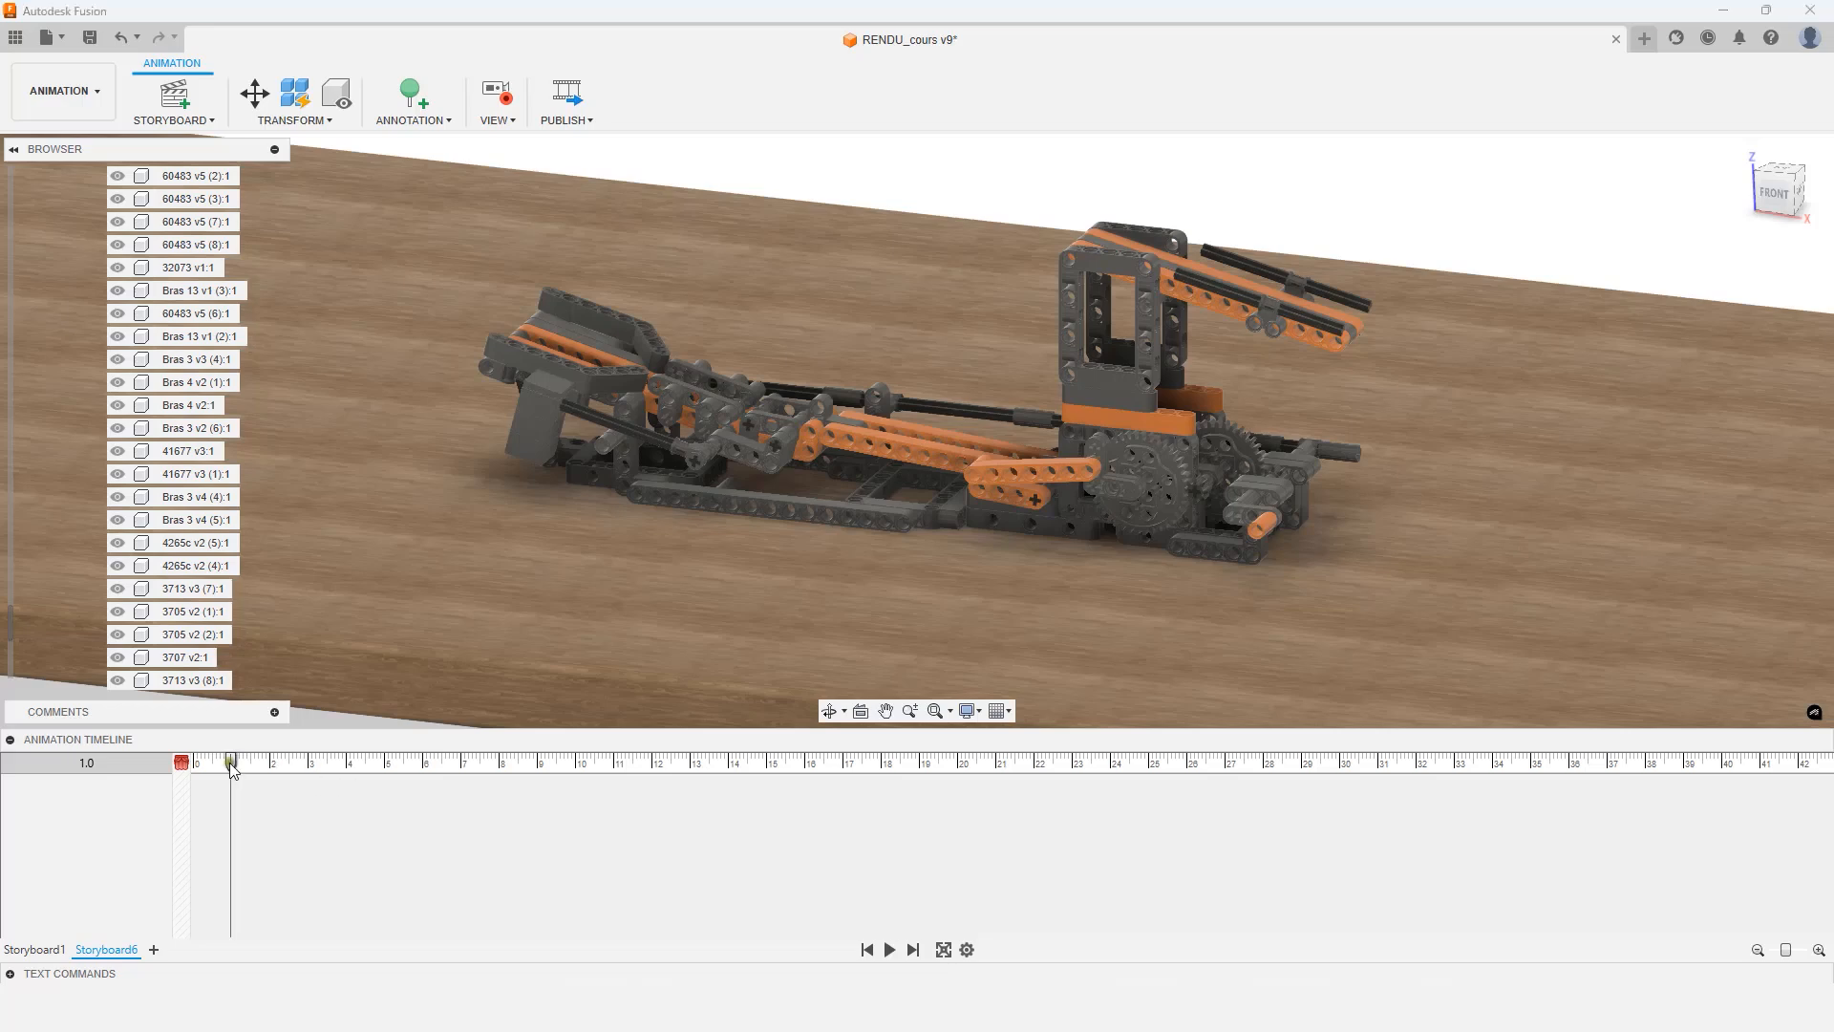
Record zoom and orbit view changes at about 10 and 12.7 seconds on the new storyboard's timeline
drag(229, 763, 571, 764)
scroll(768, 377, down, 3)
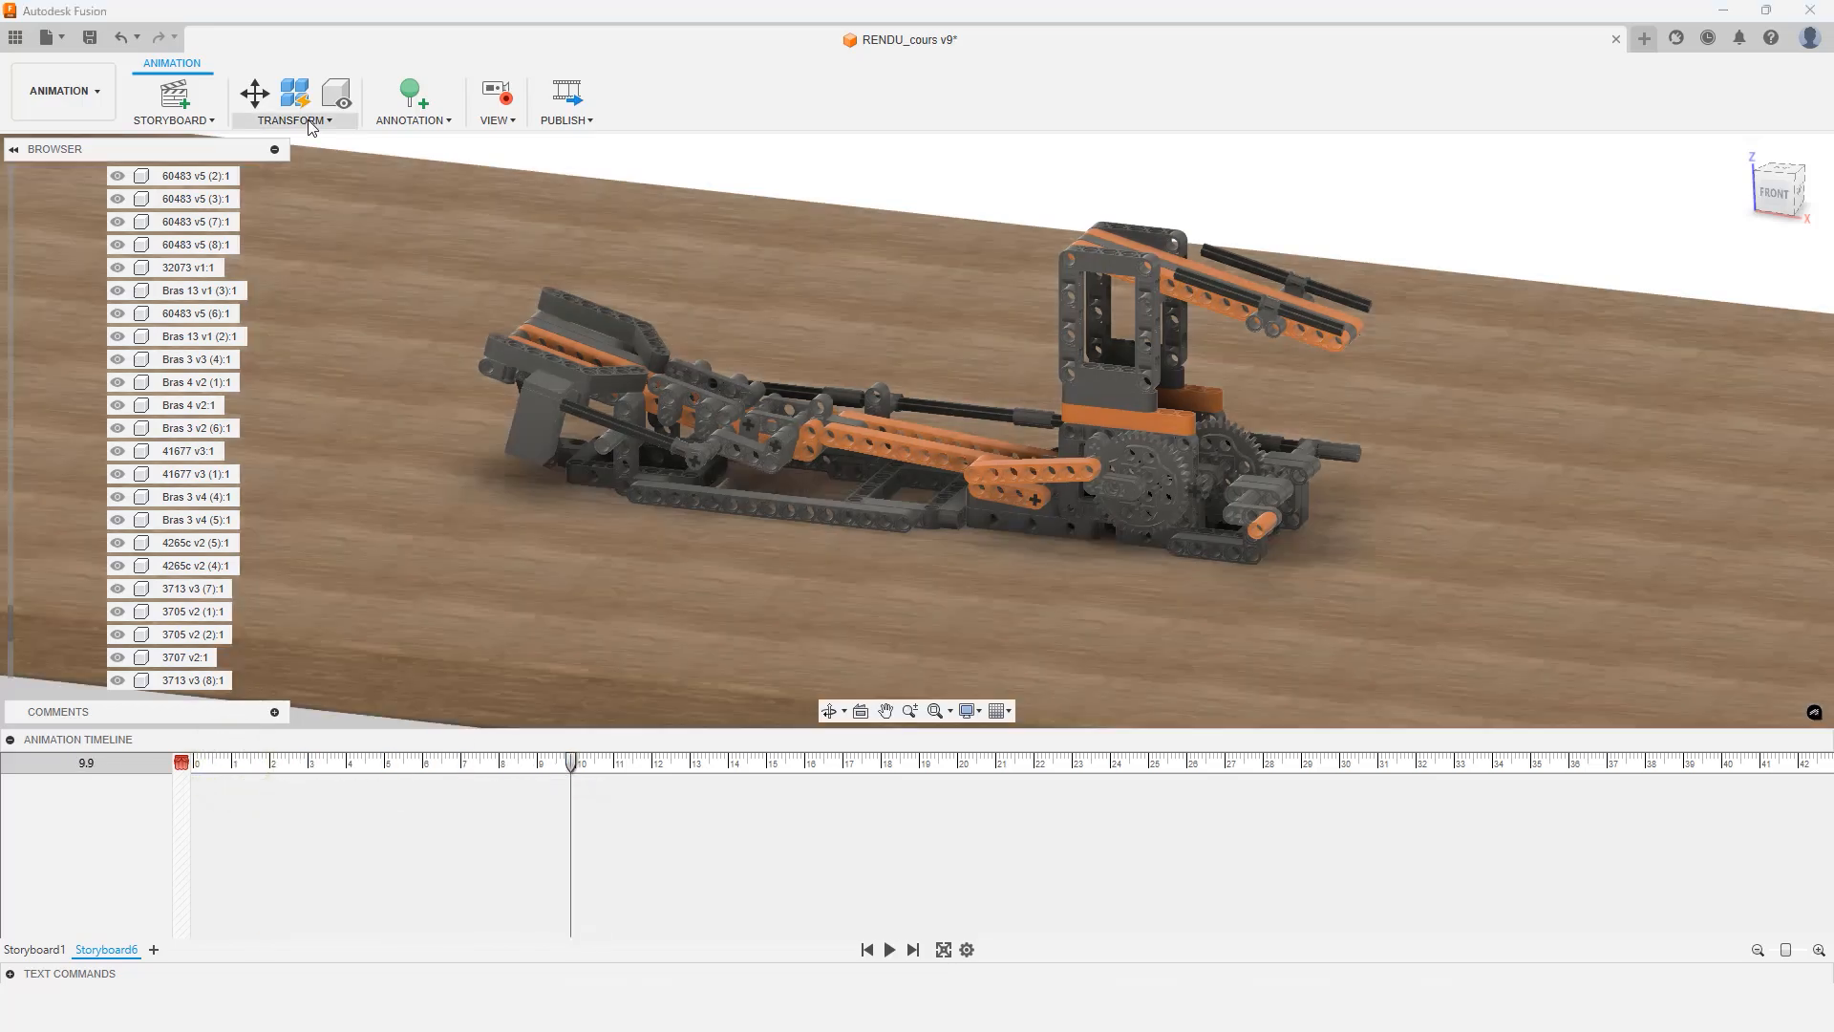
scroll(766, 375, down, 5)
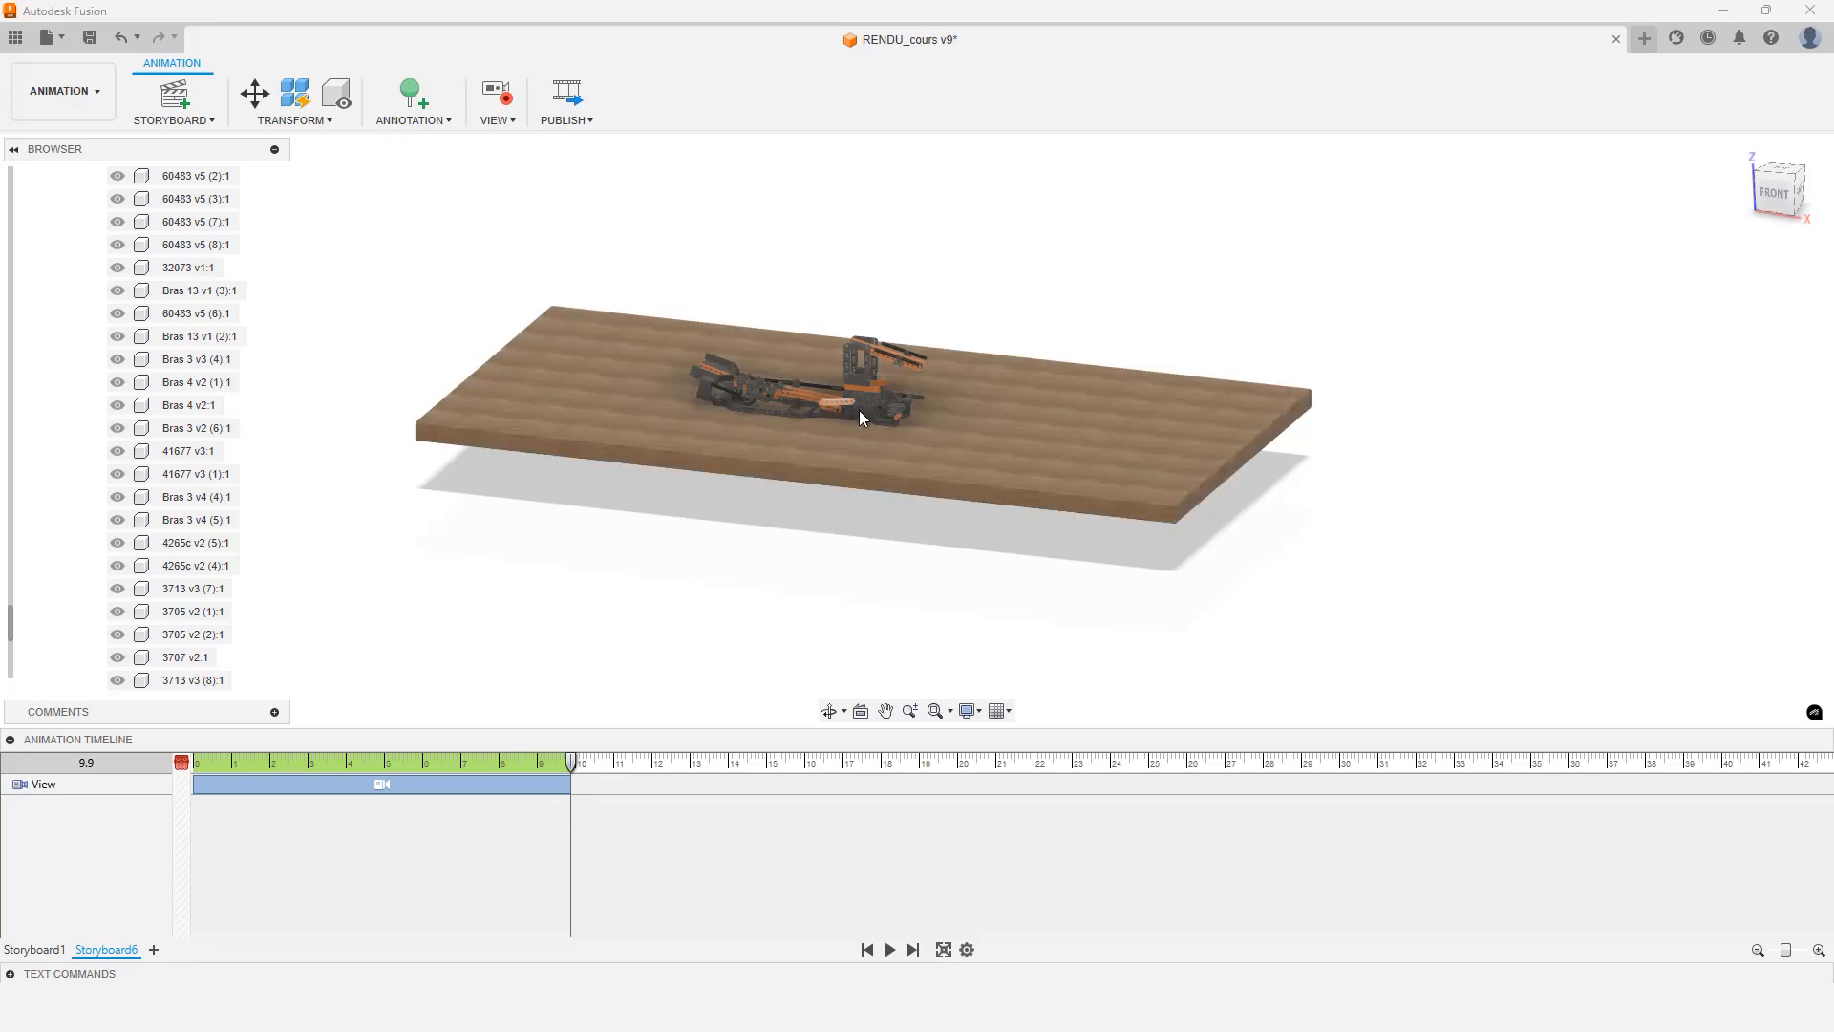
shift+middle_drag(828, 438, 884, 456)
click(678, 761)
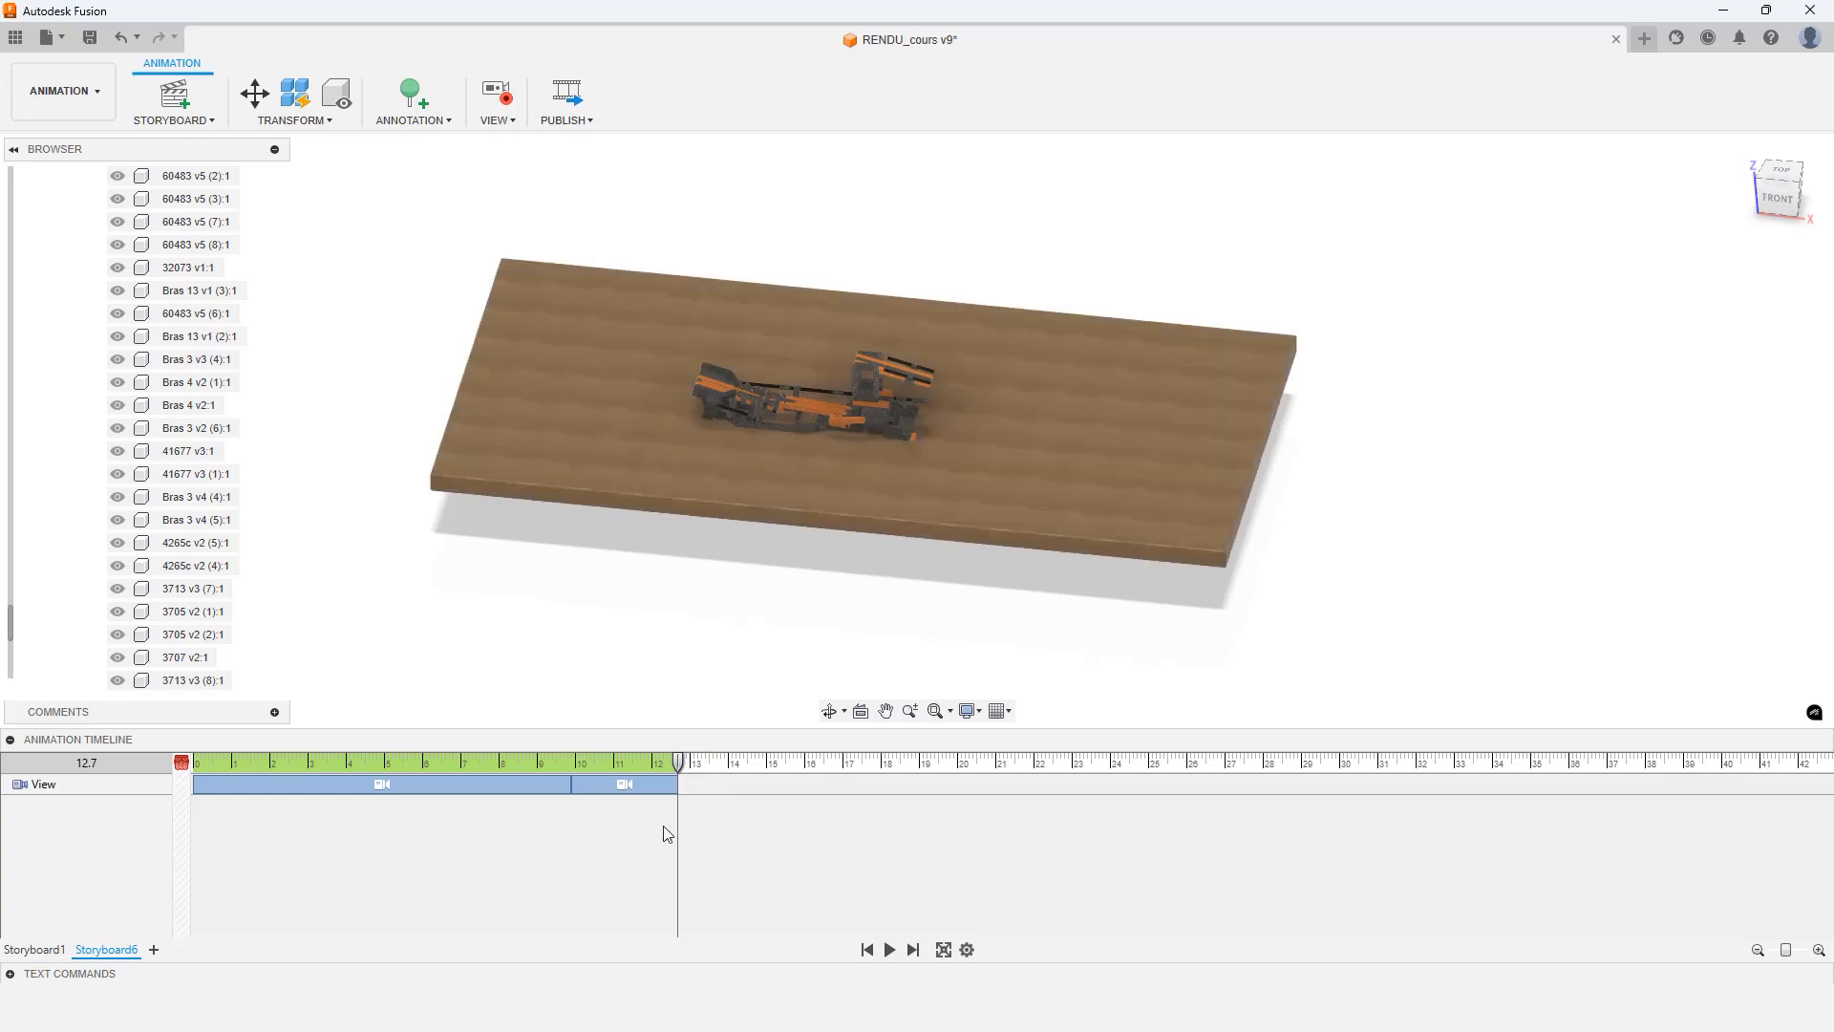
Delete the recorded view actions from the timeline
click(635, 791)
ctrl+click(557, 786)
right_click(553, 786)
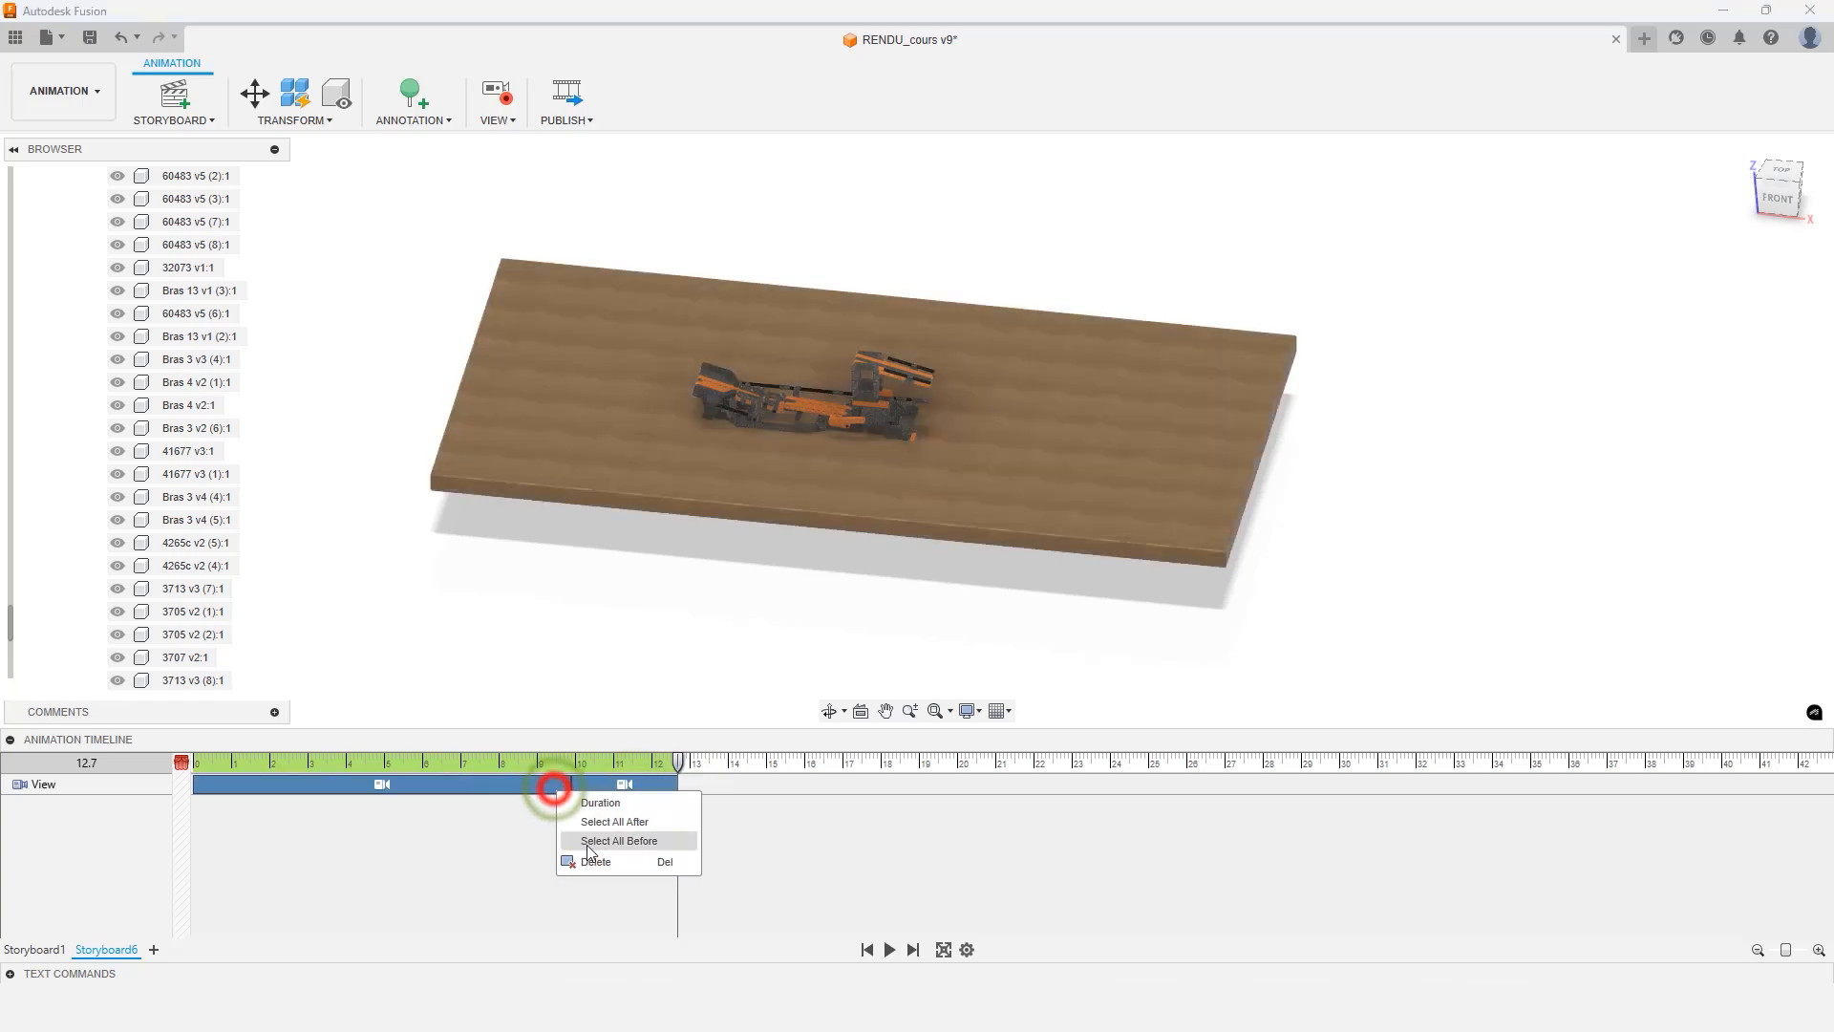
click(599, 863)
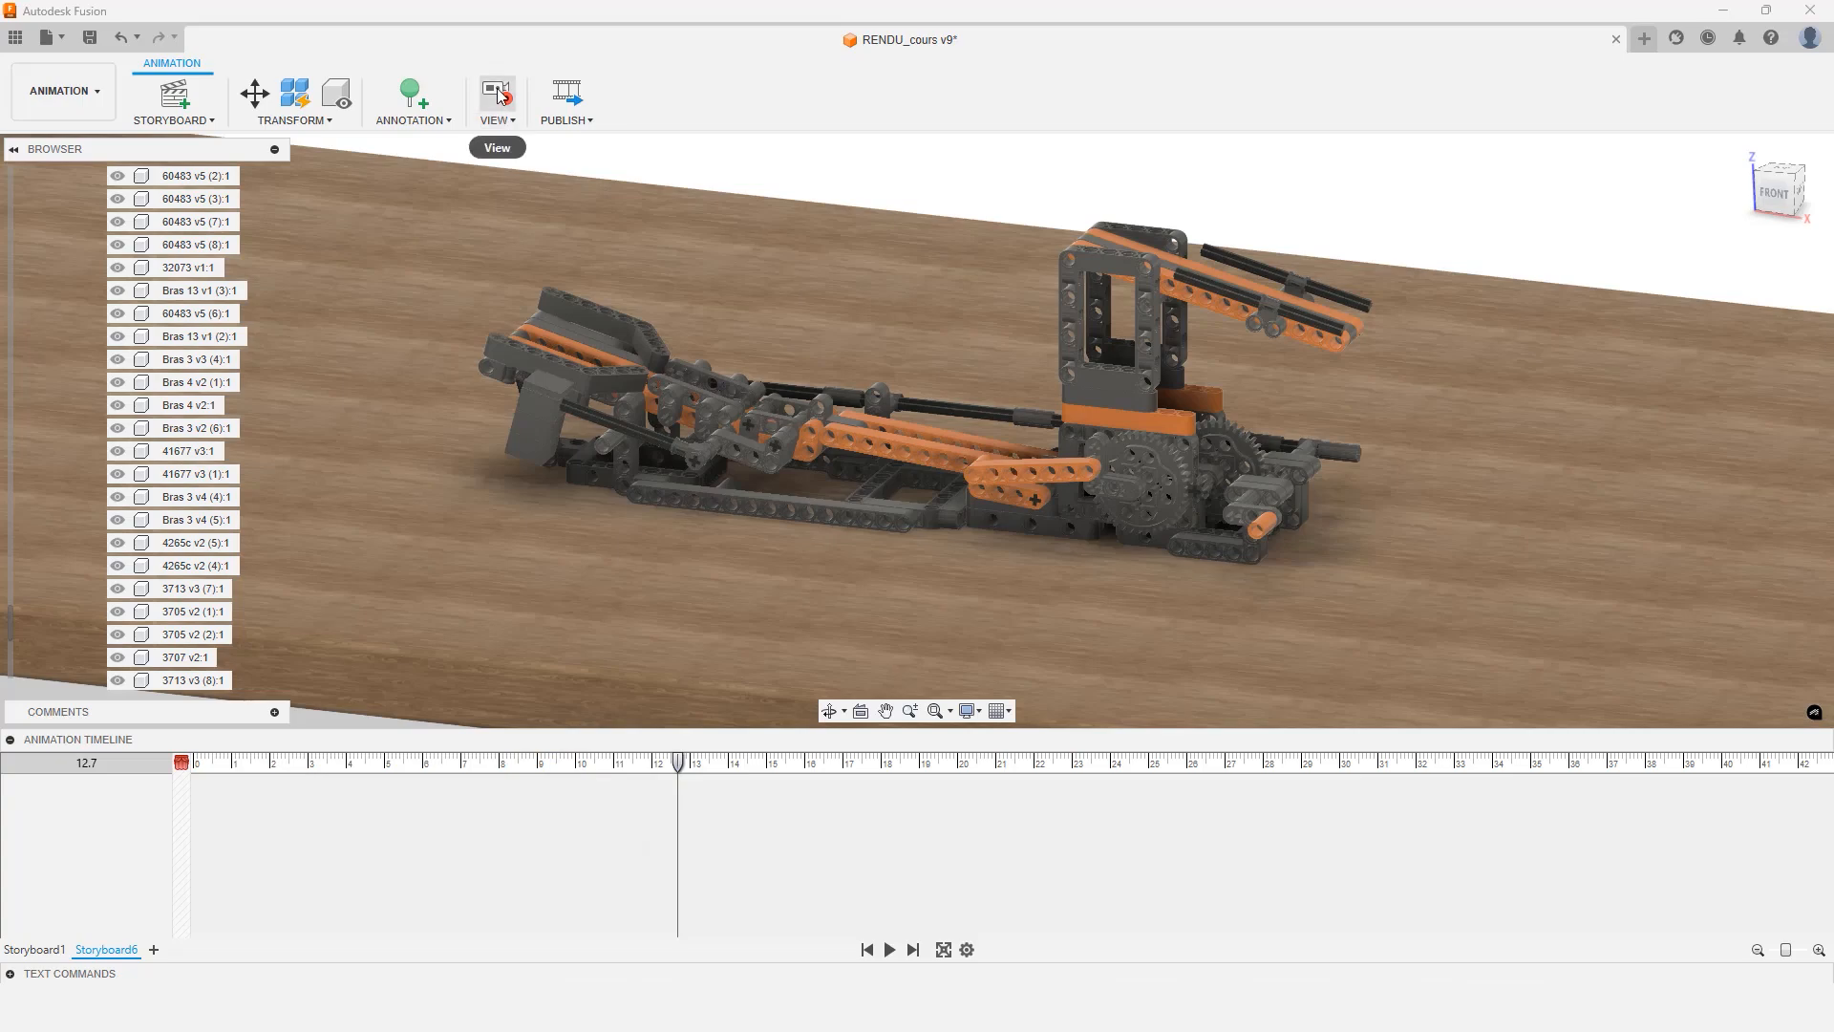
Turn off view recording and move the playhead back to 0 seconds
click(497, 93)
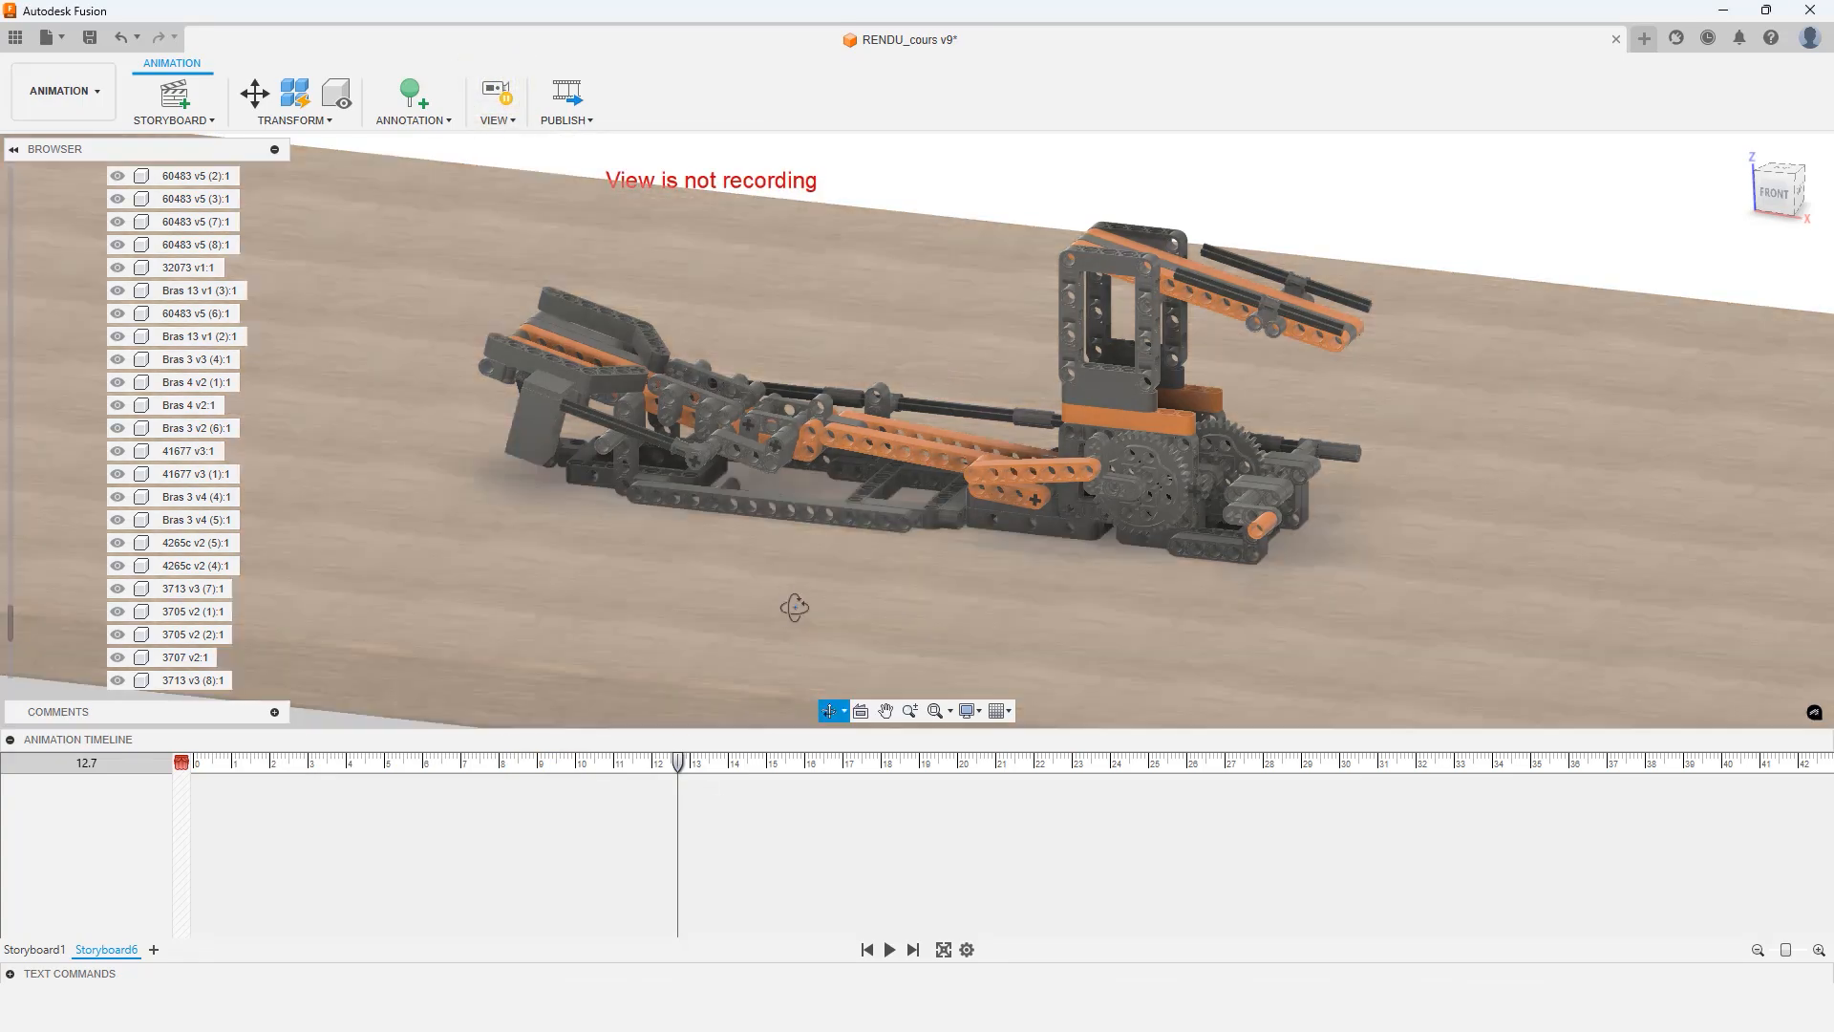
mouse_move(794, 606)
shift+middle_down()
mouse_move(892, 594)
mouse_move(726, 581)
mouse_move(774, 618)
mouse_move(820, 598)
shift+middle_up()
scroll(1173, 512, down, 3)
scroll(1173, 512, up, 5)
scroll(1183, 491, up, 3)
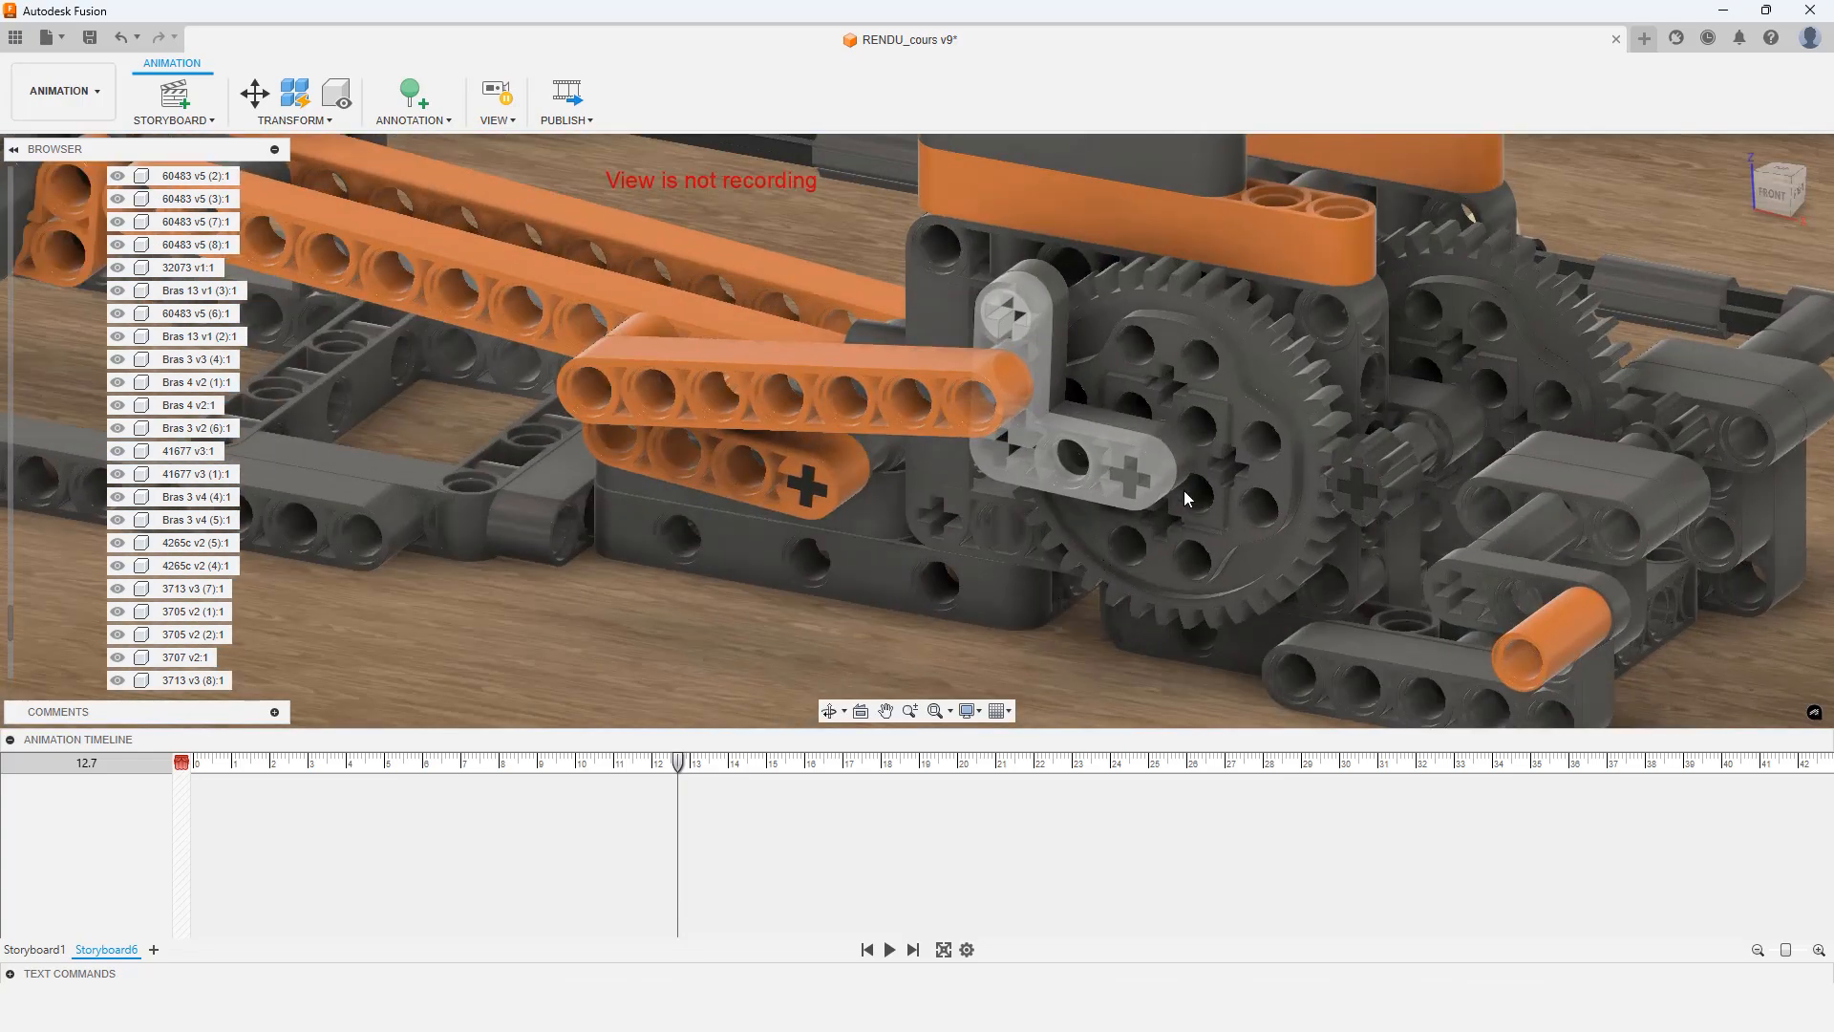
scroll(1172, 490, down, 6)
shift+middle_drag(934, 574, 833, 655)
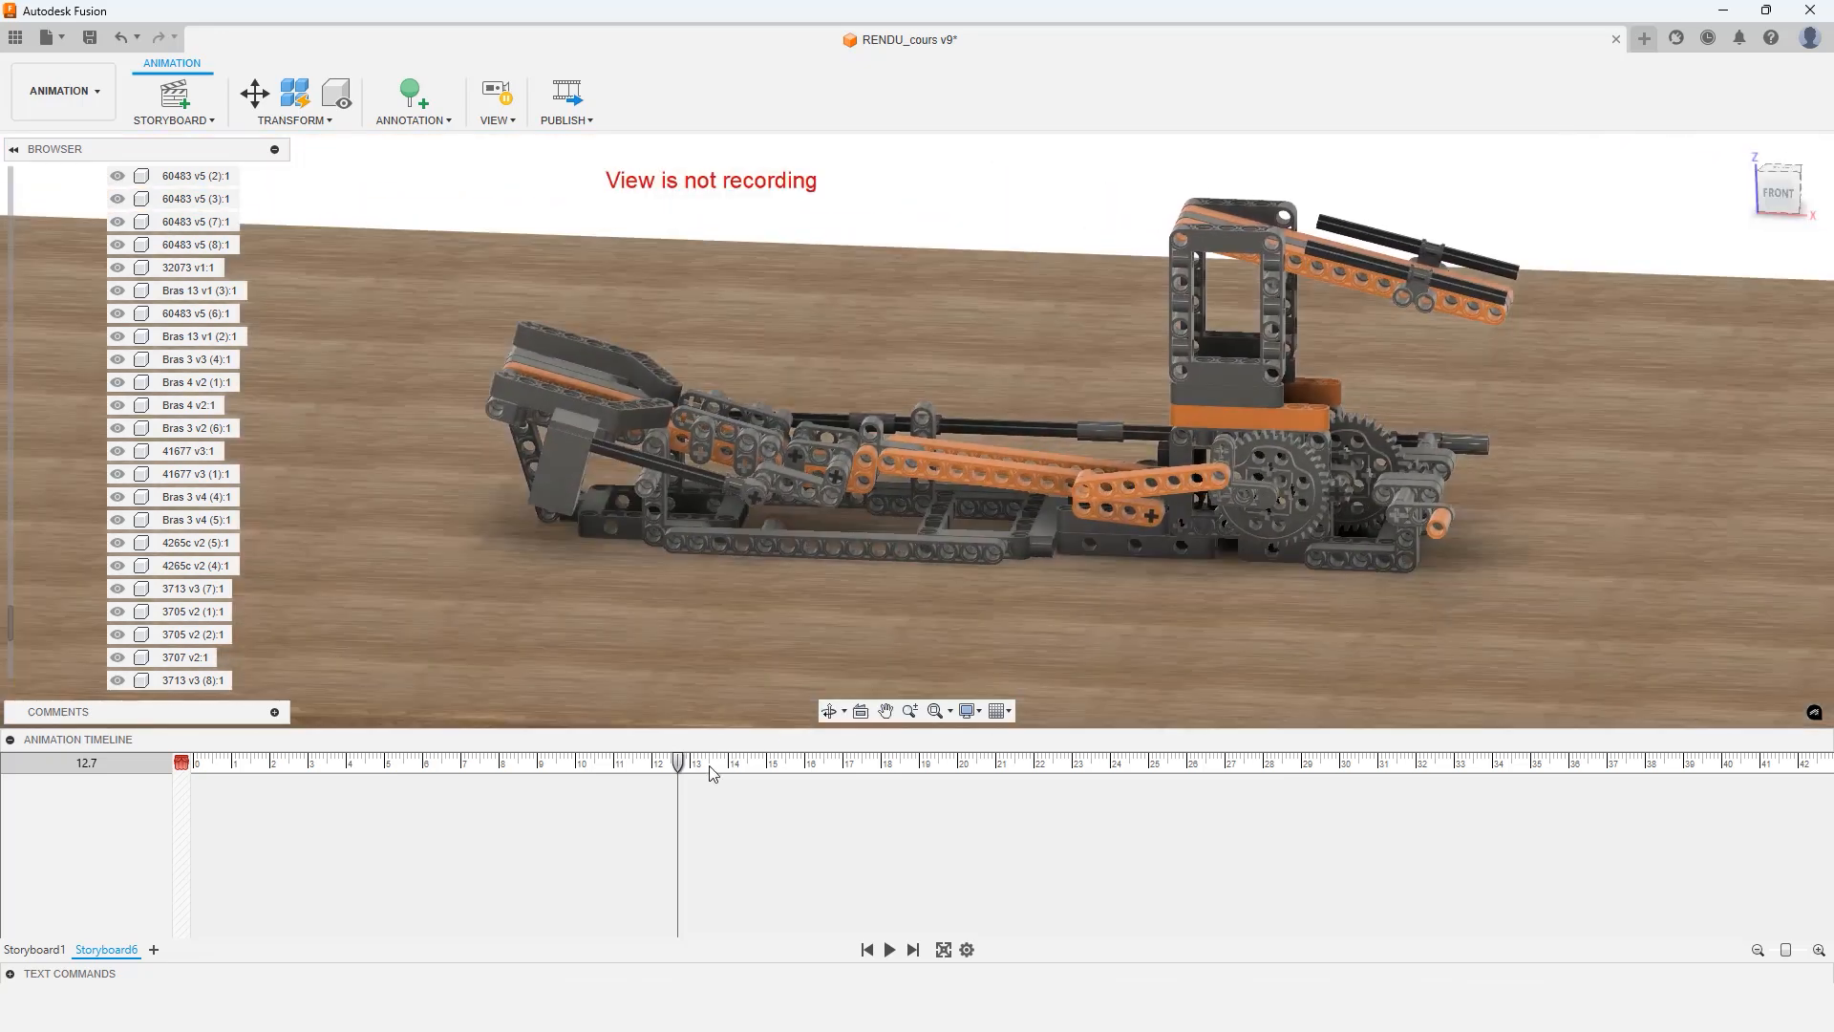
click(680, 762)
drag(680, 760, 188, 765)
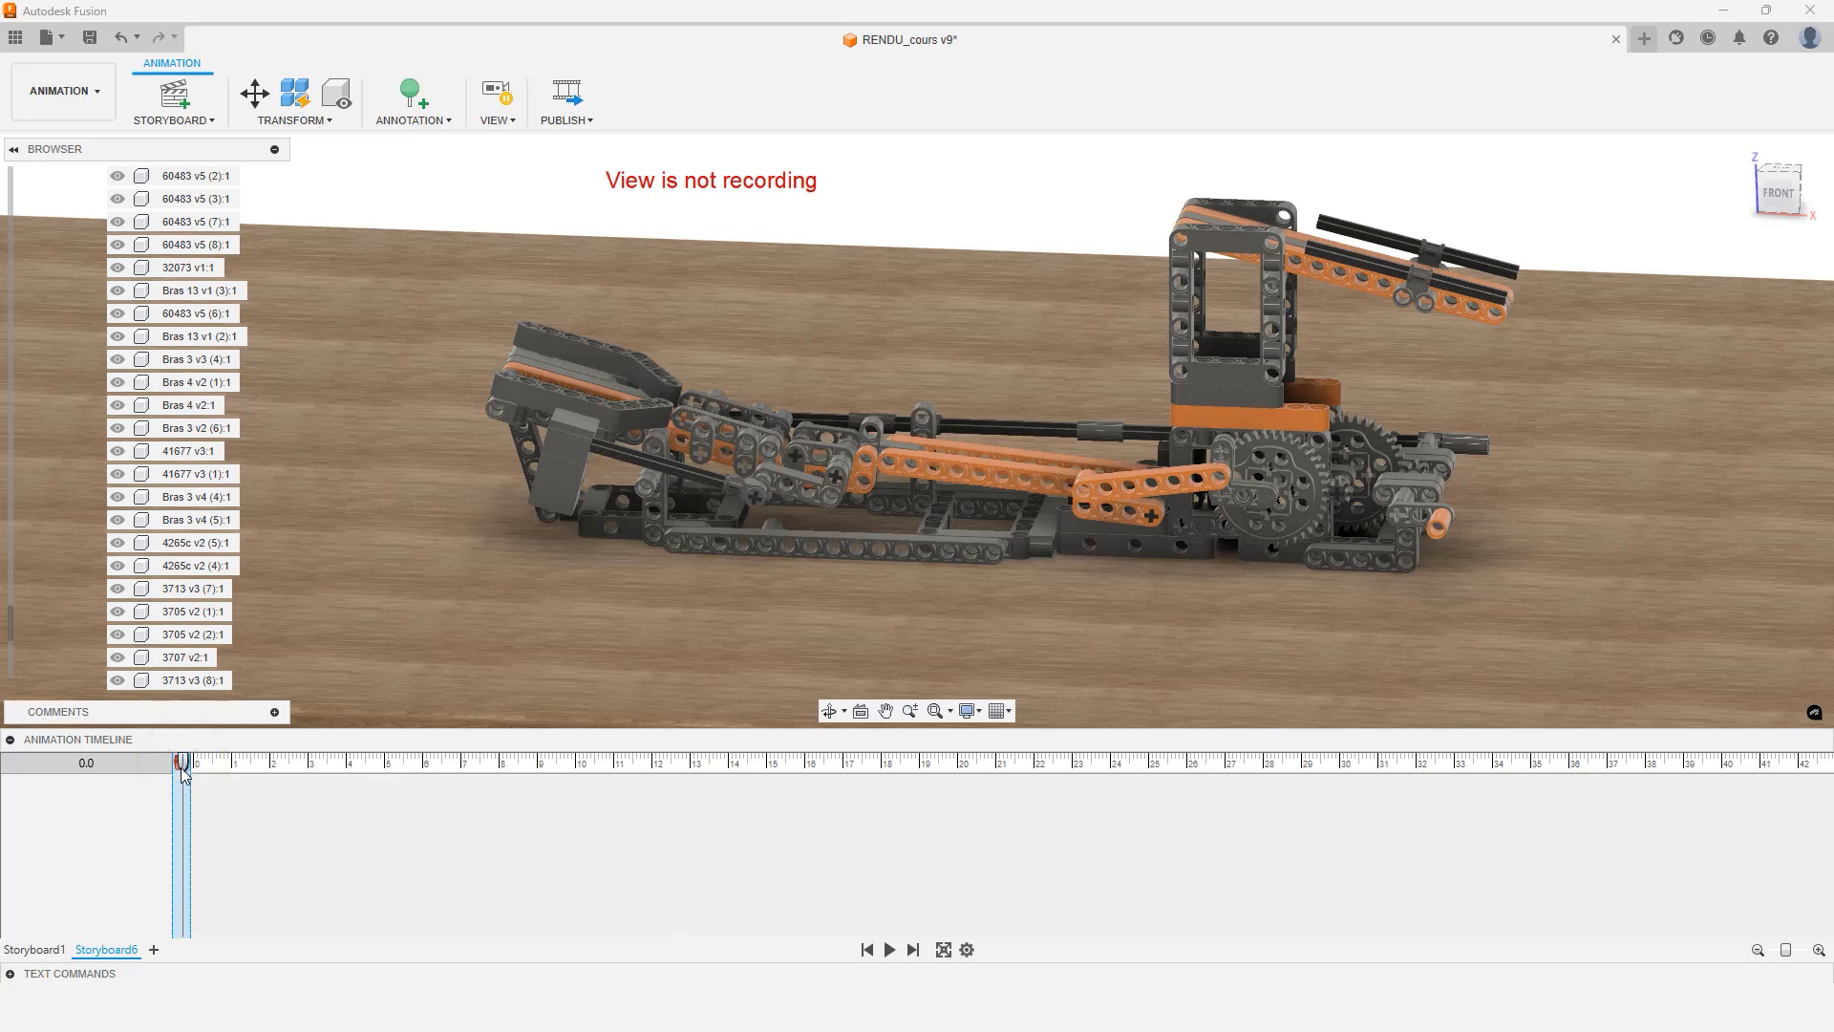
Hide the Bras 7 v2 (6) arm component
scroll(1205, 524, down, 2)
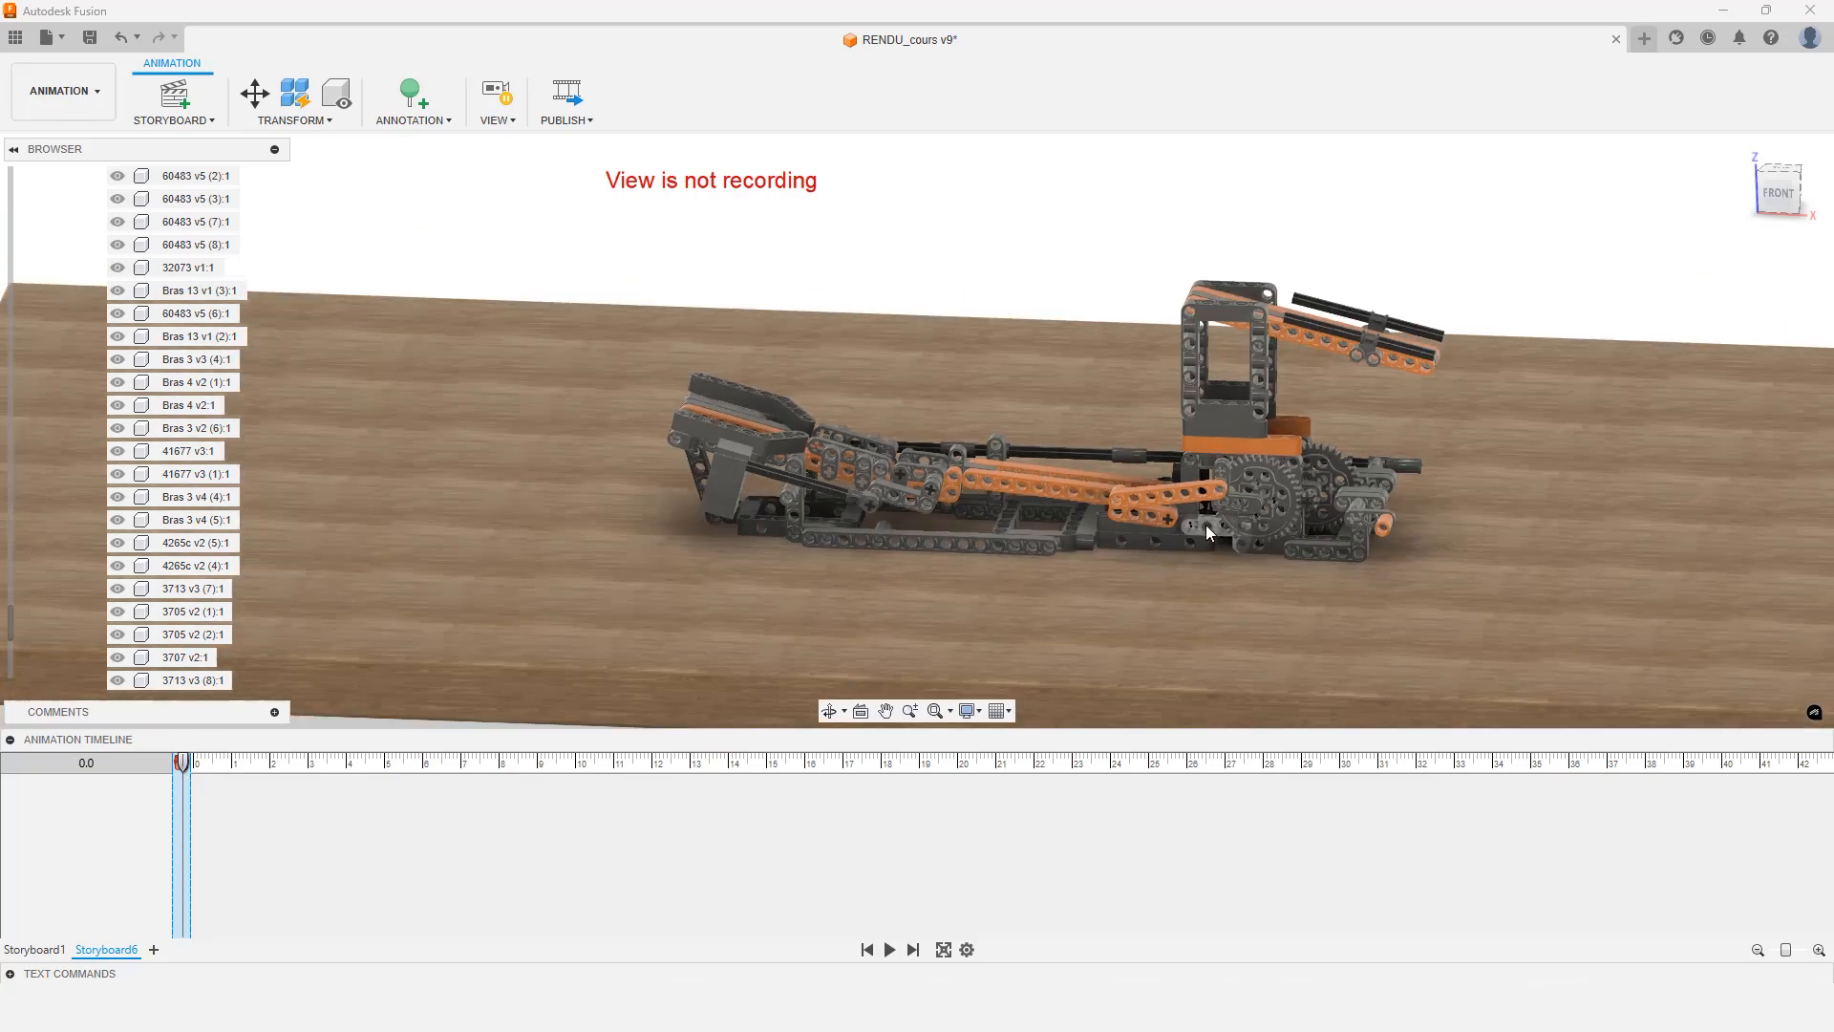
scroll(1205, 524, up, 8)
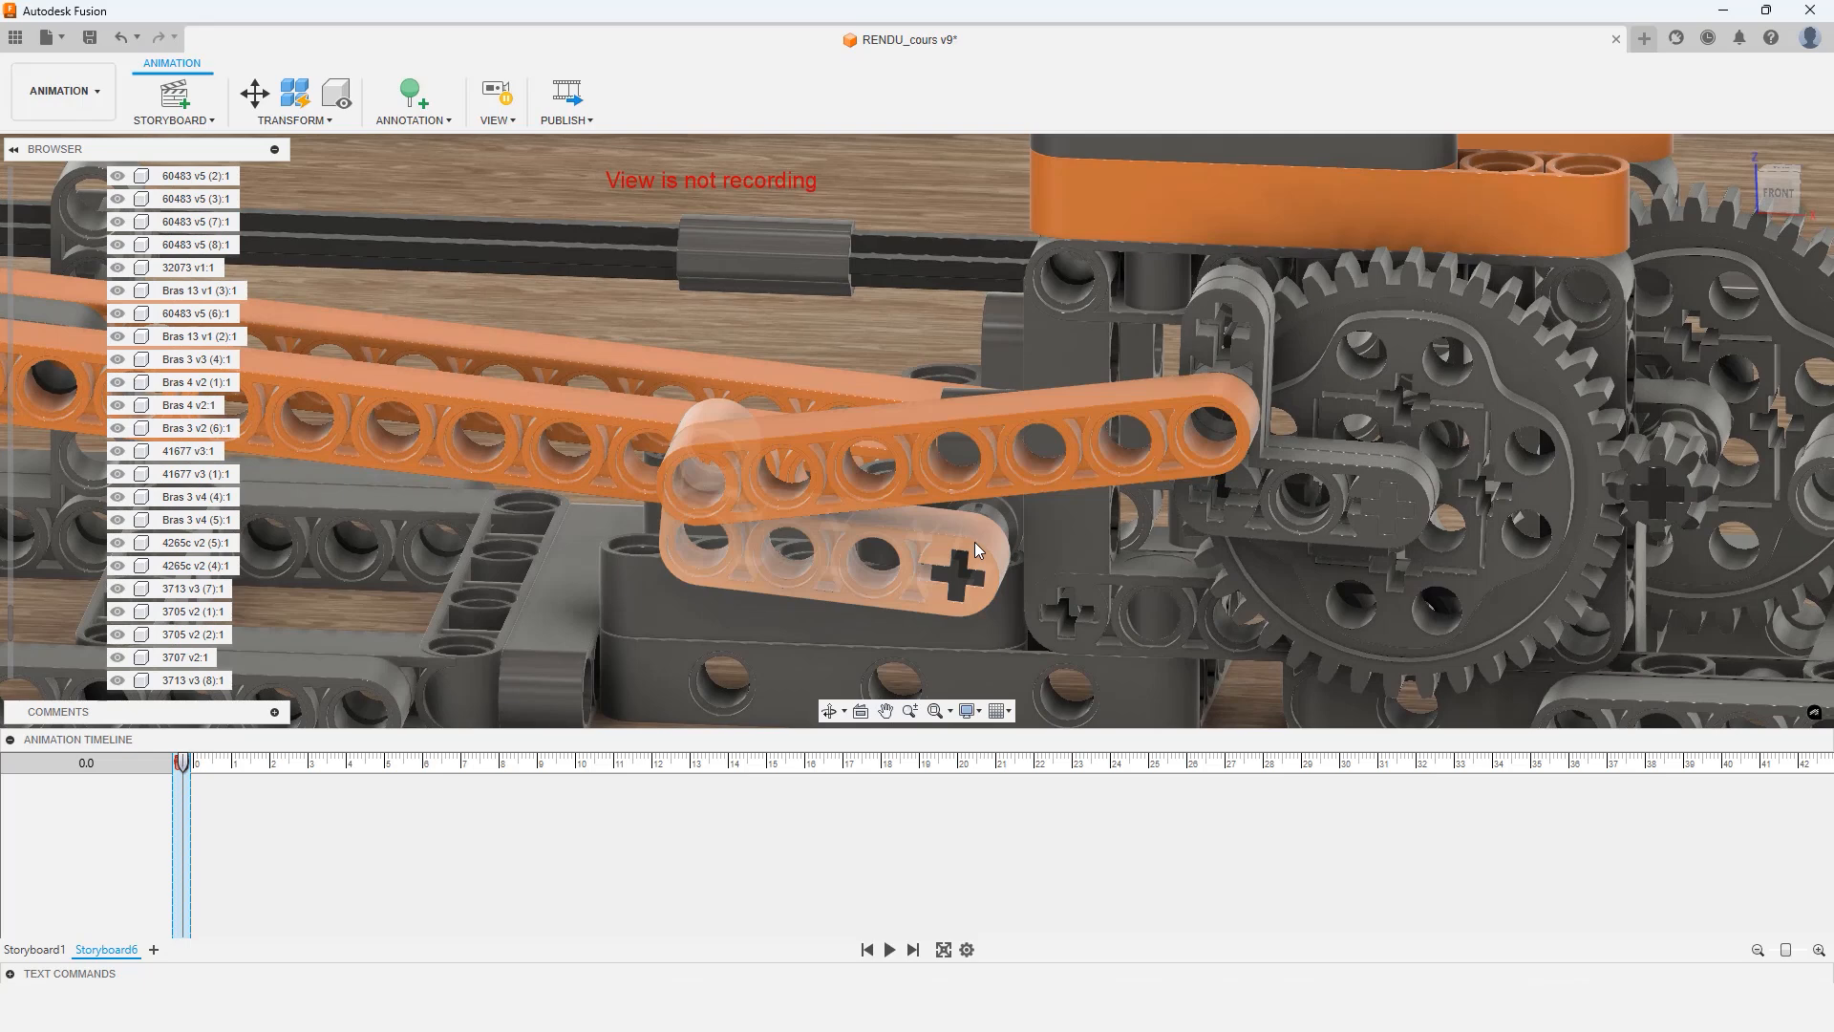
click(988, 483)
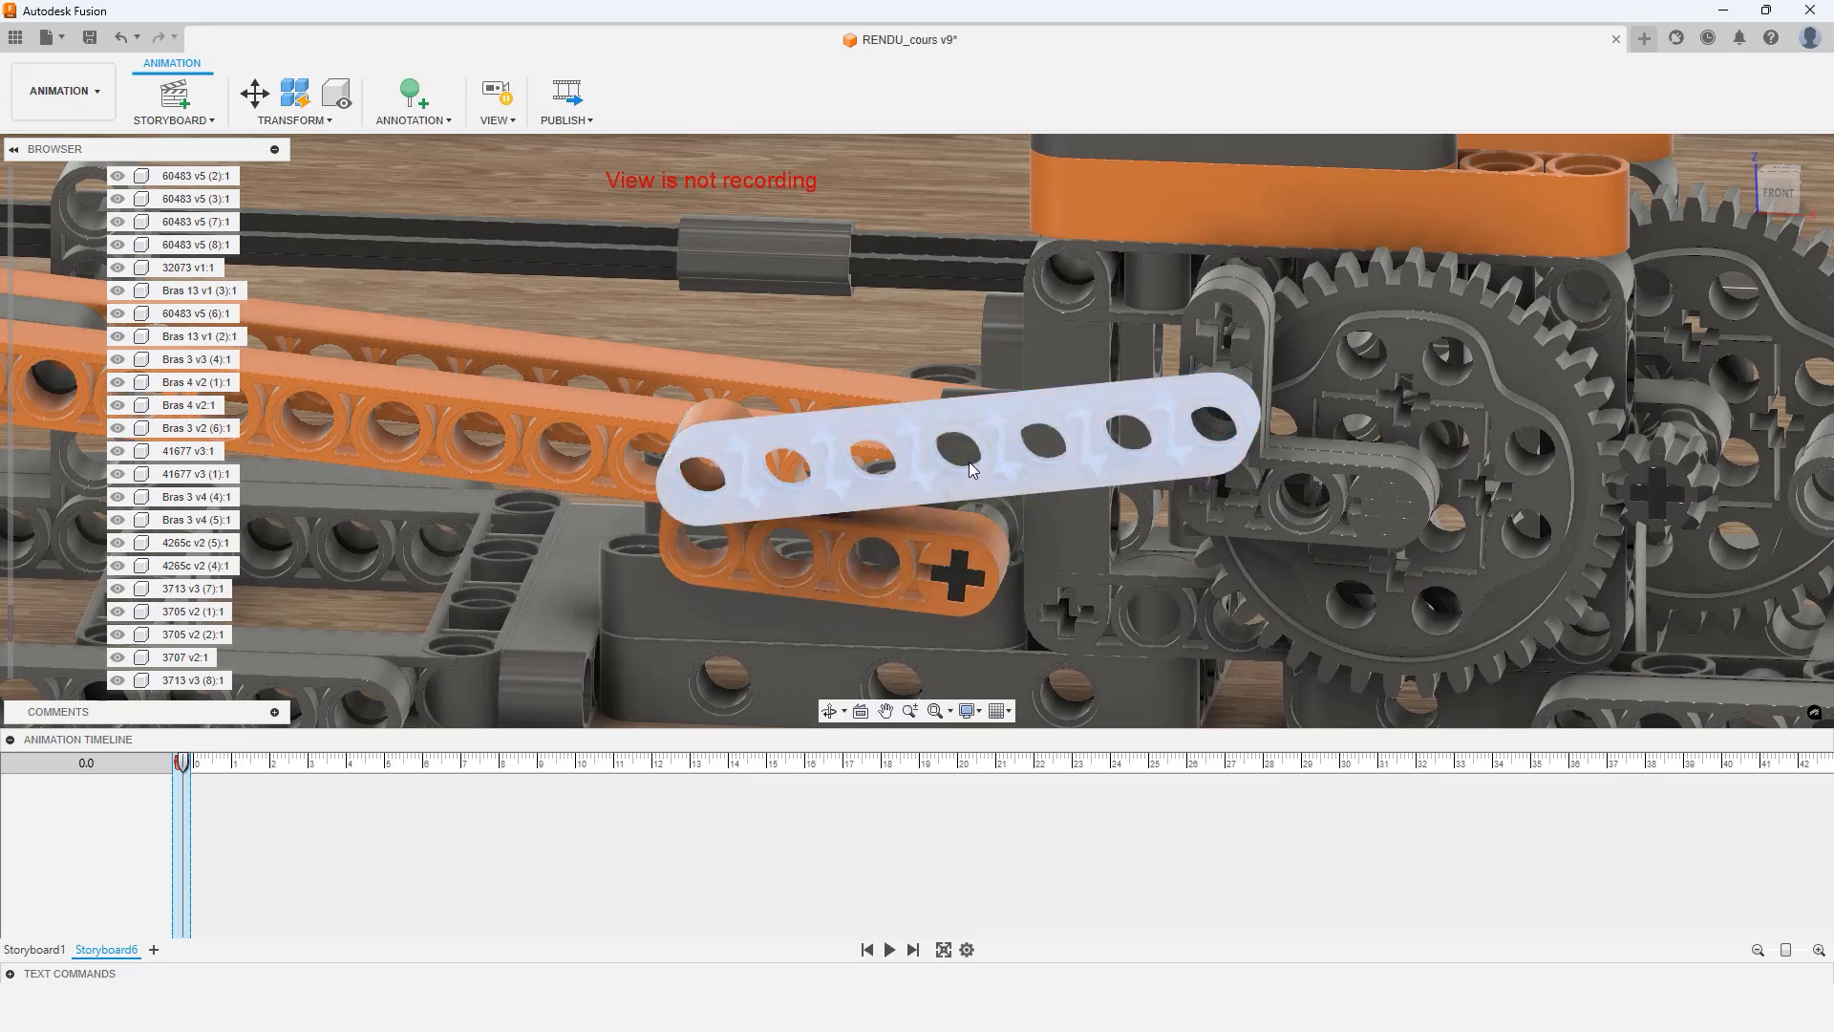
scroll(13, 623, down, 3)
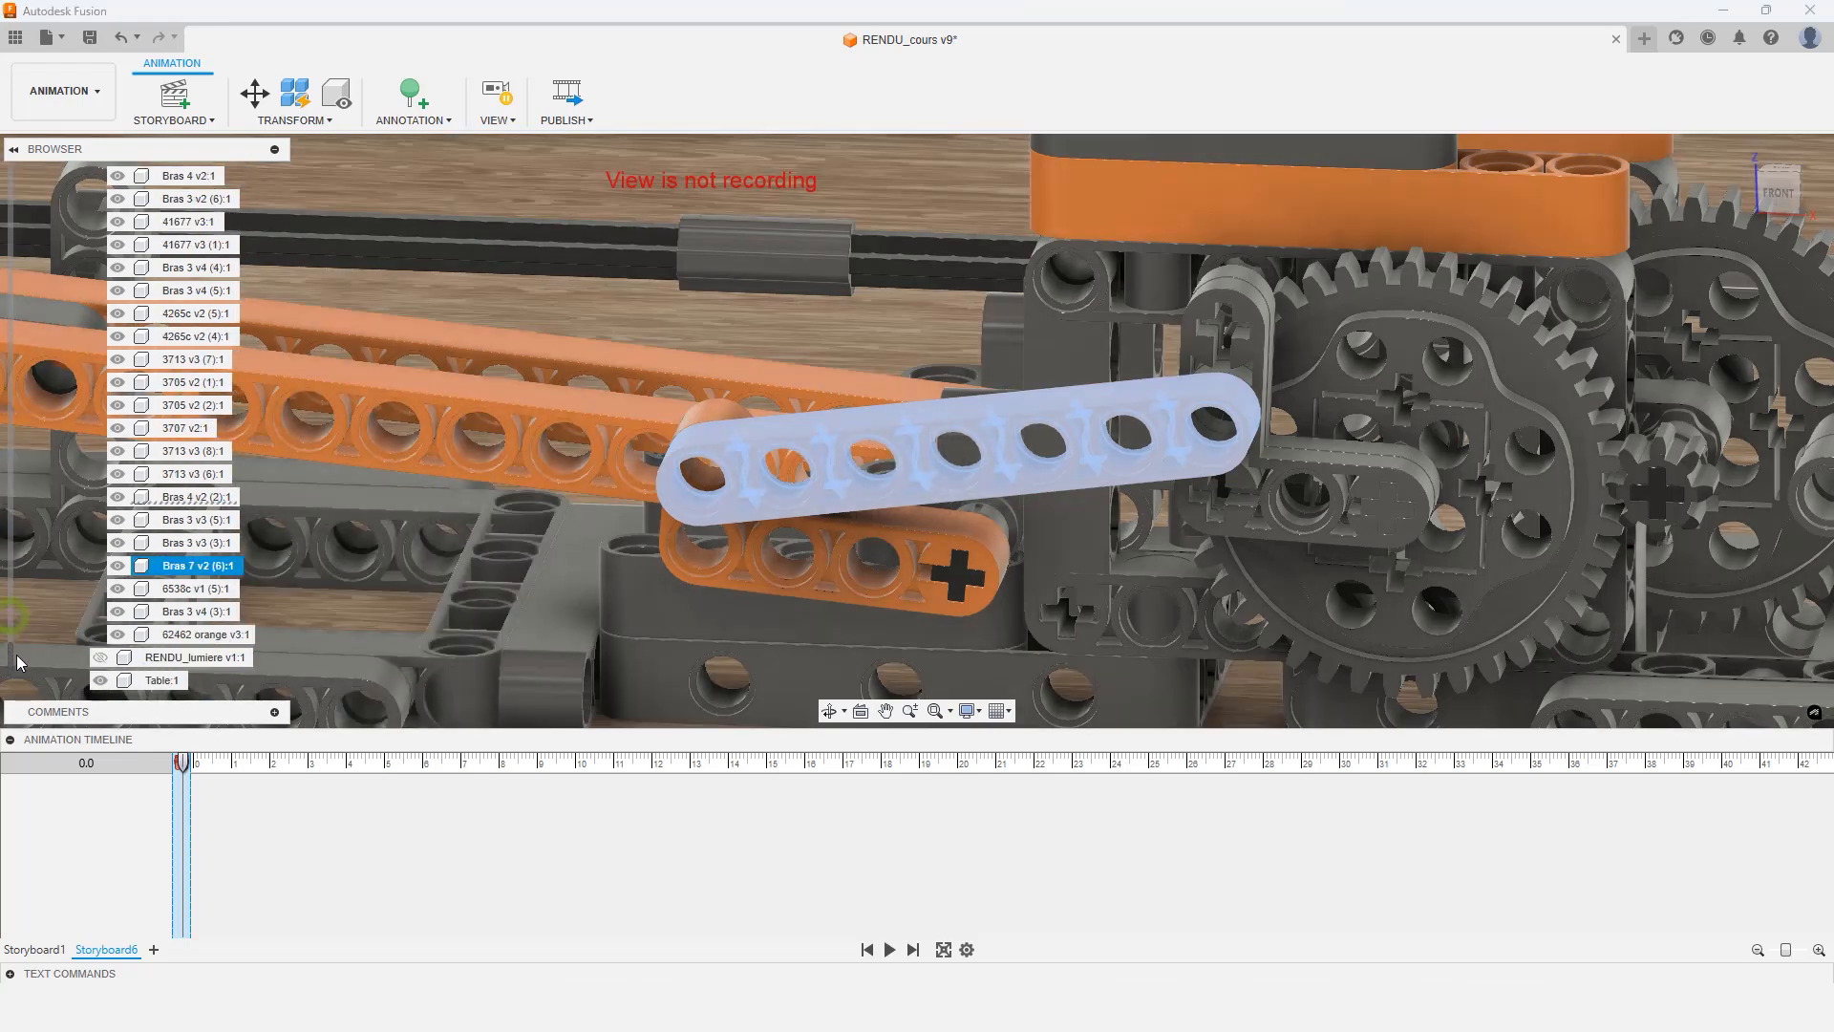
click(117, 566)
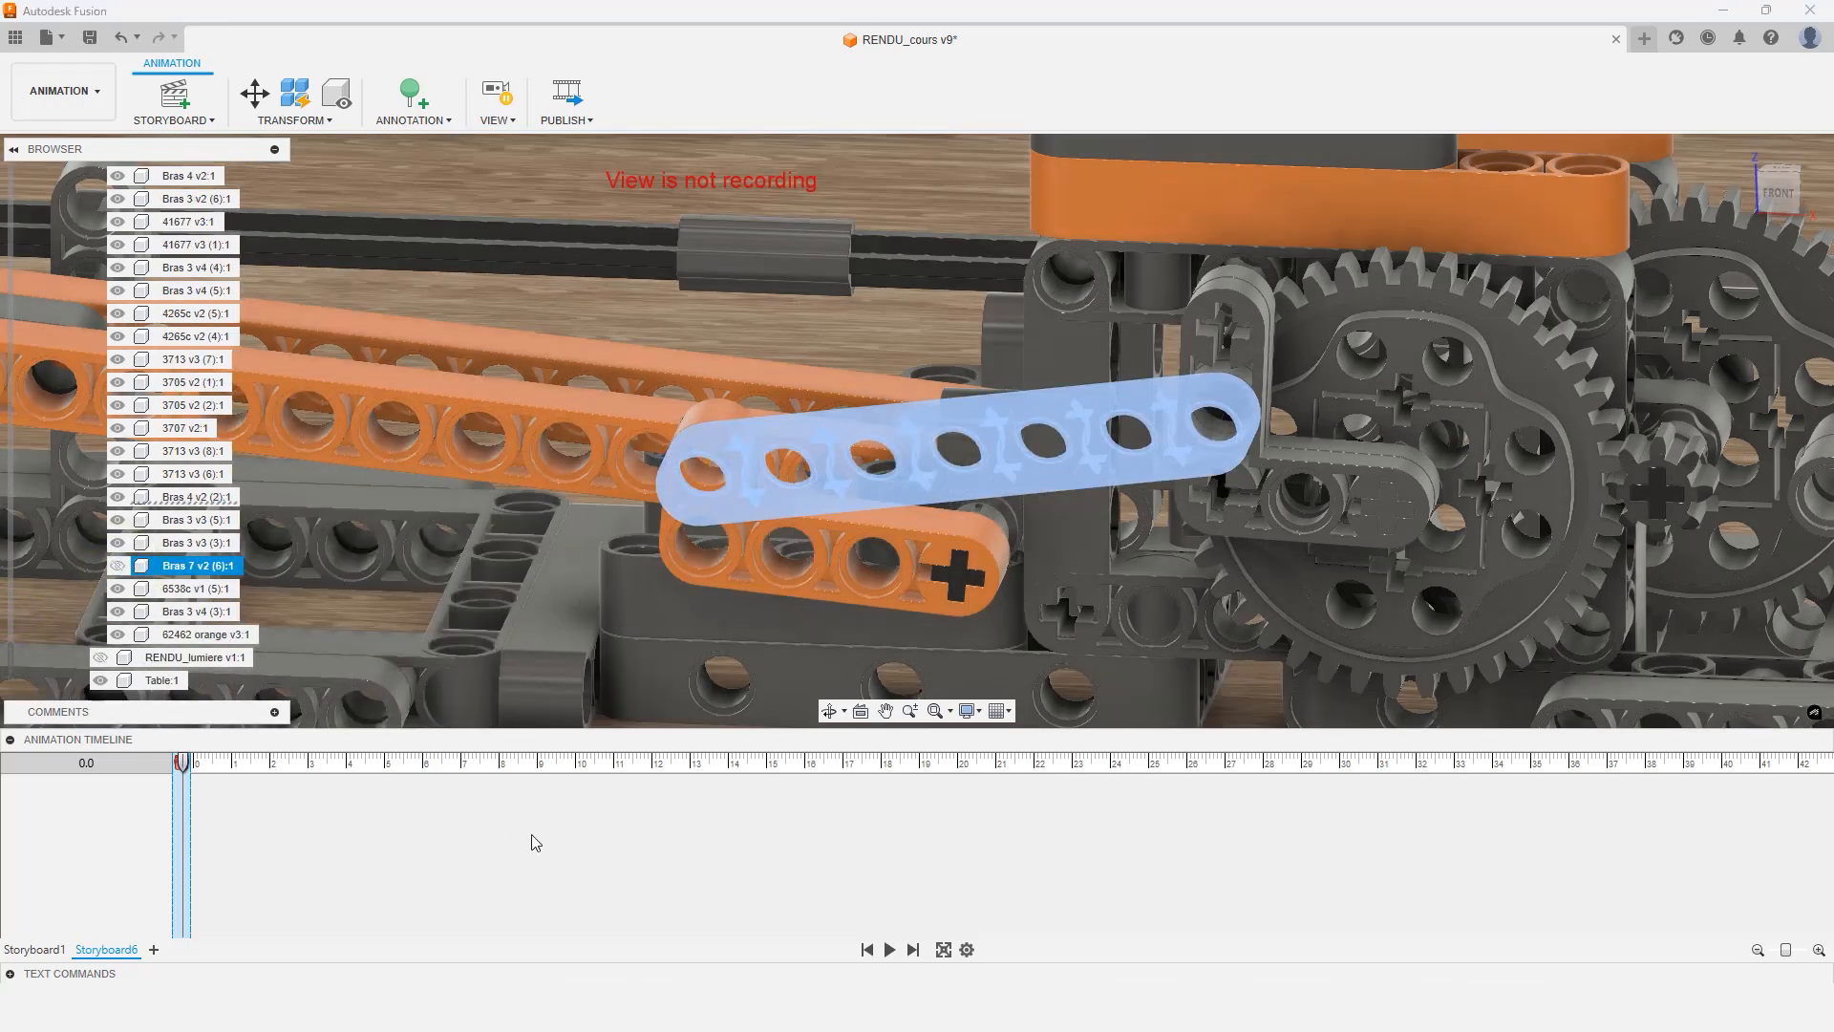
Hide the Bras 4 v2 (2) link with the Show/Hide transform
click(879, 606)
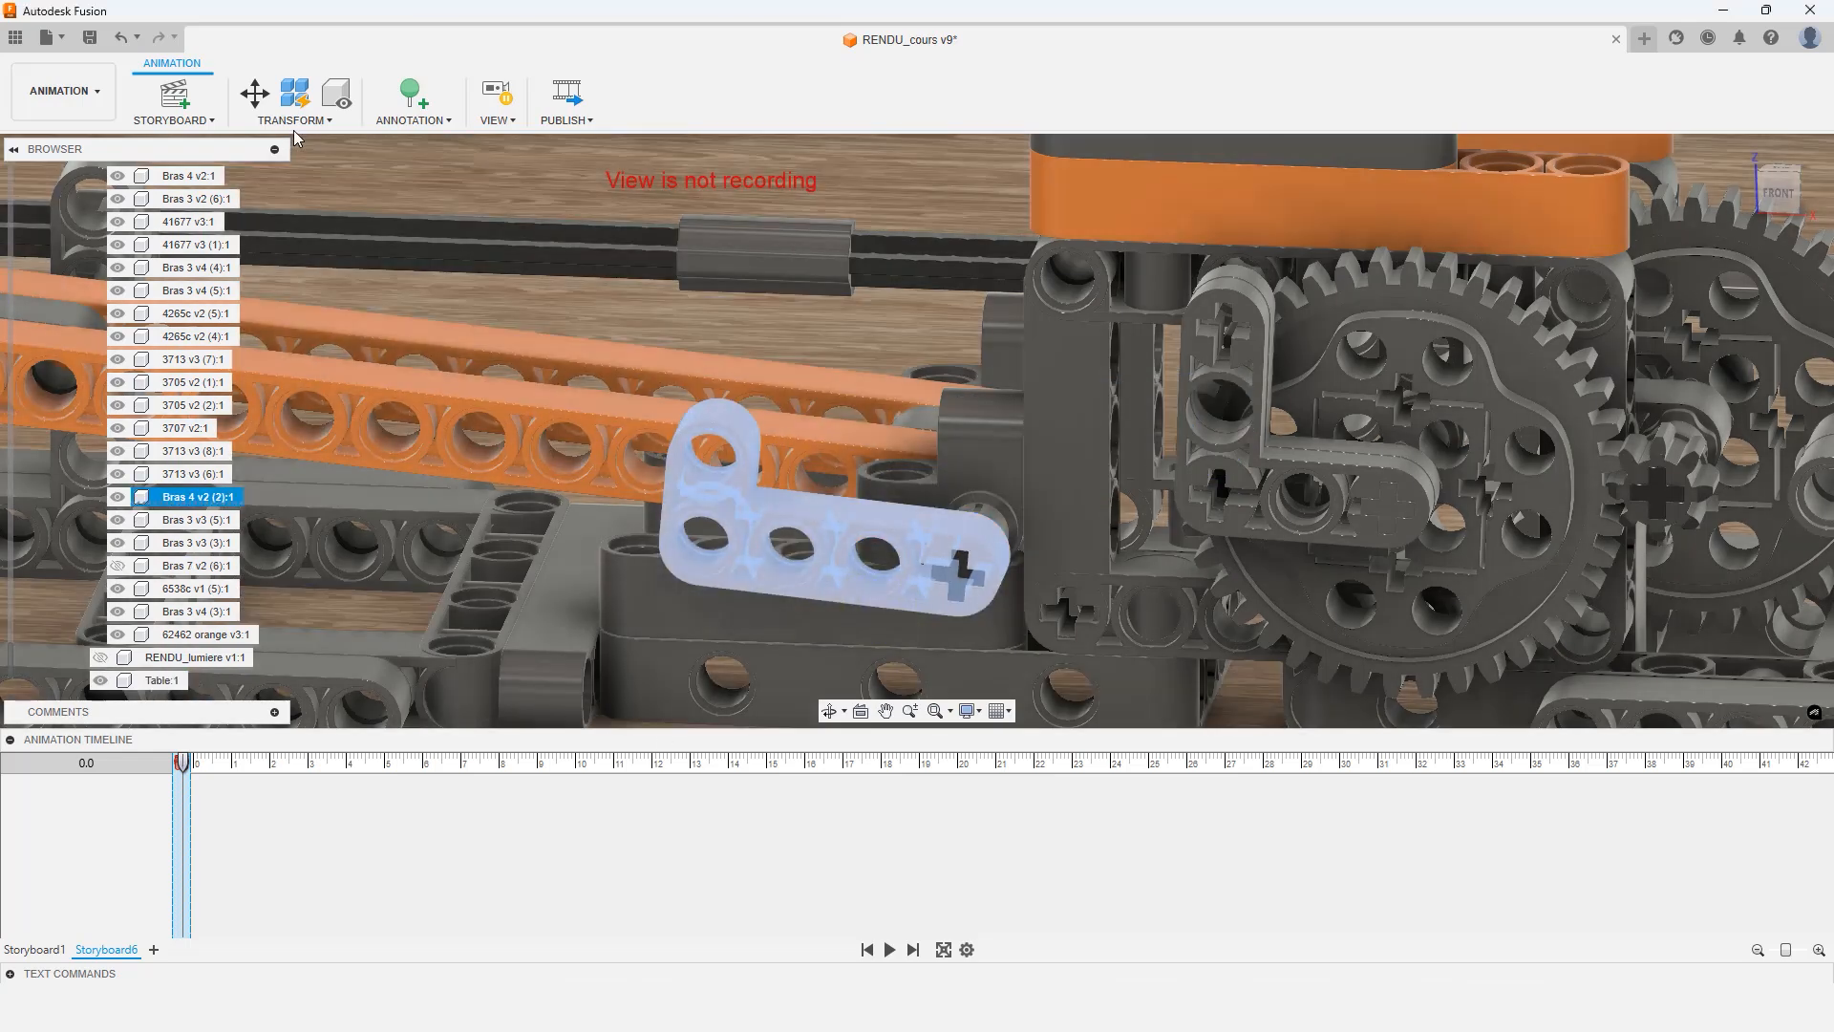
click(293, 119)
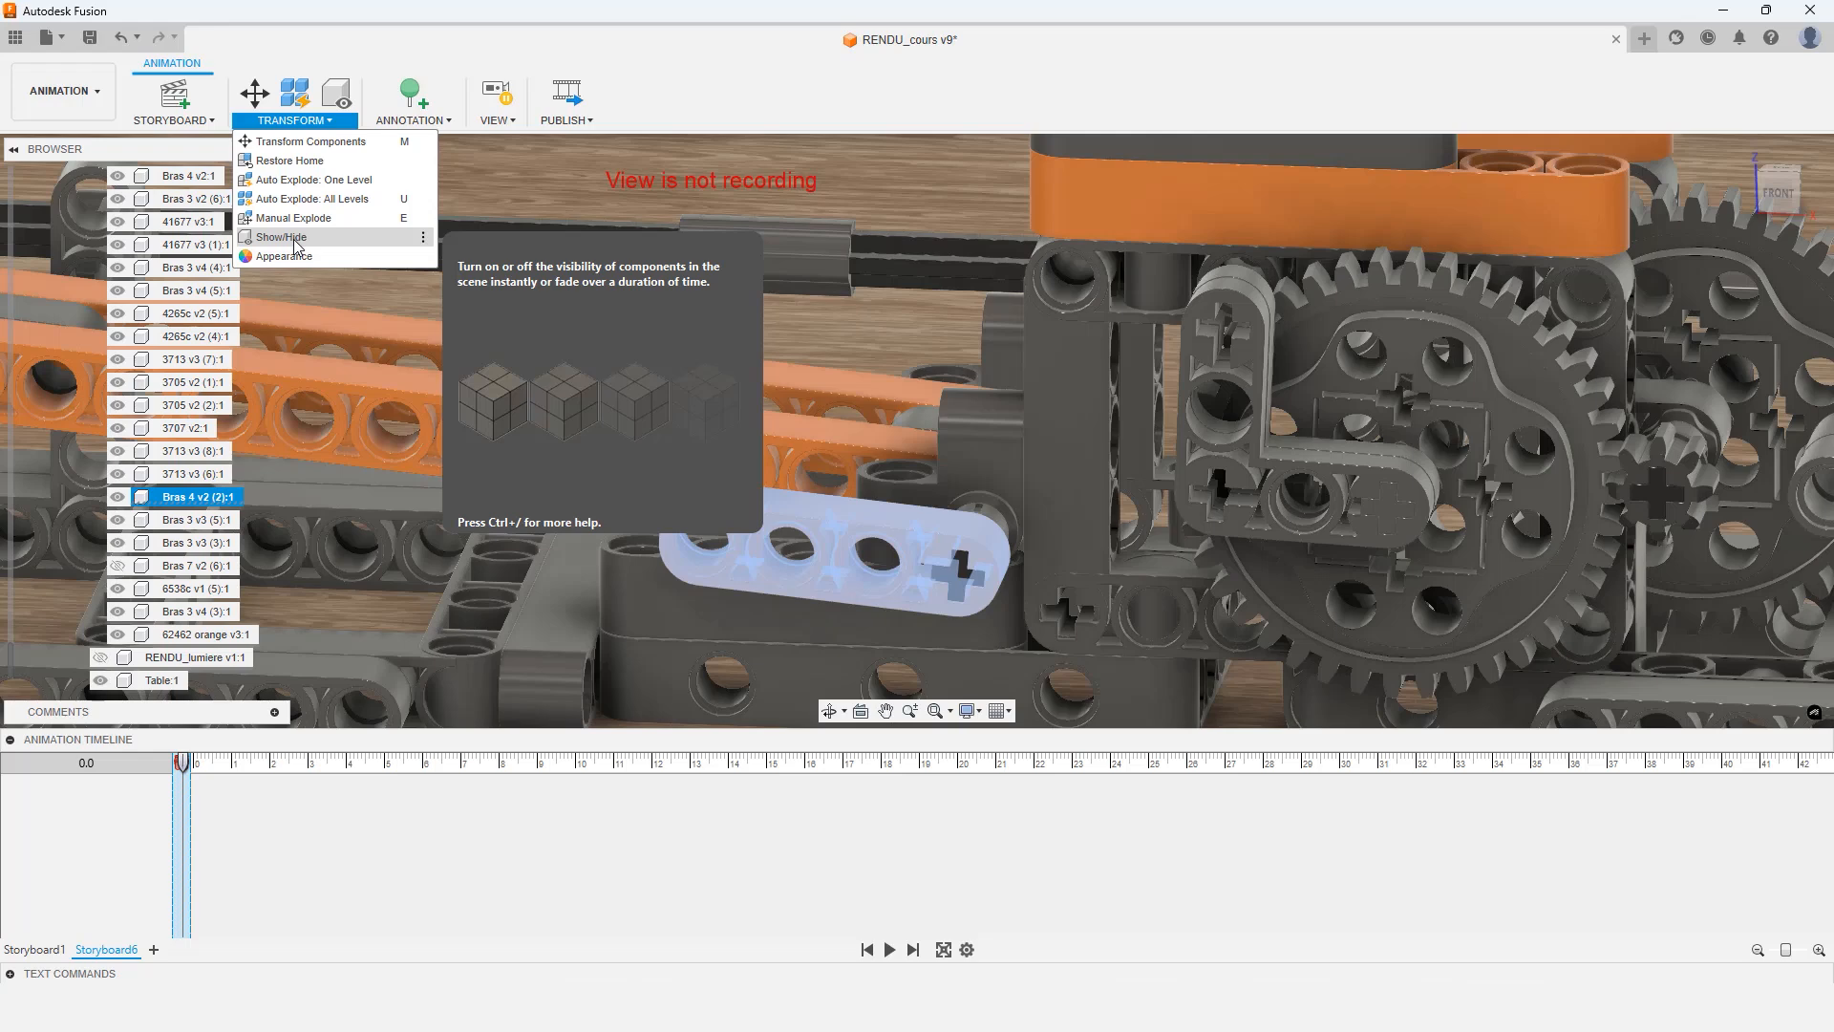
click(295, 239)
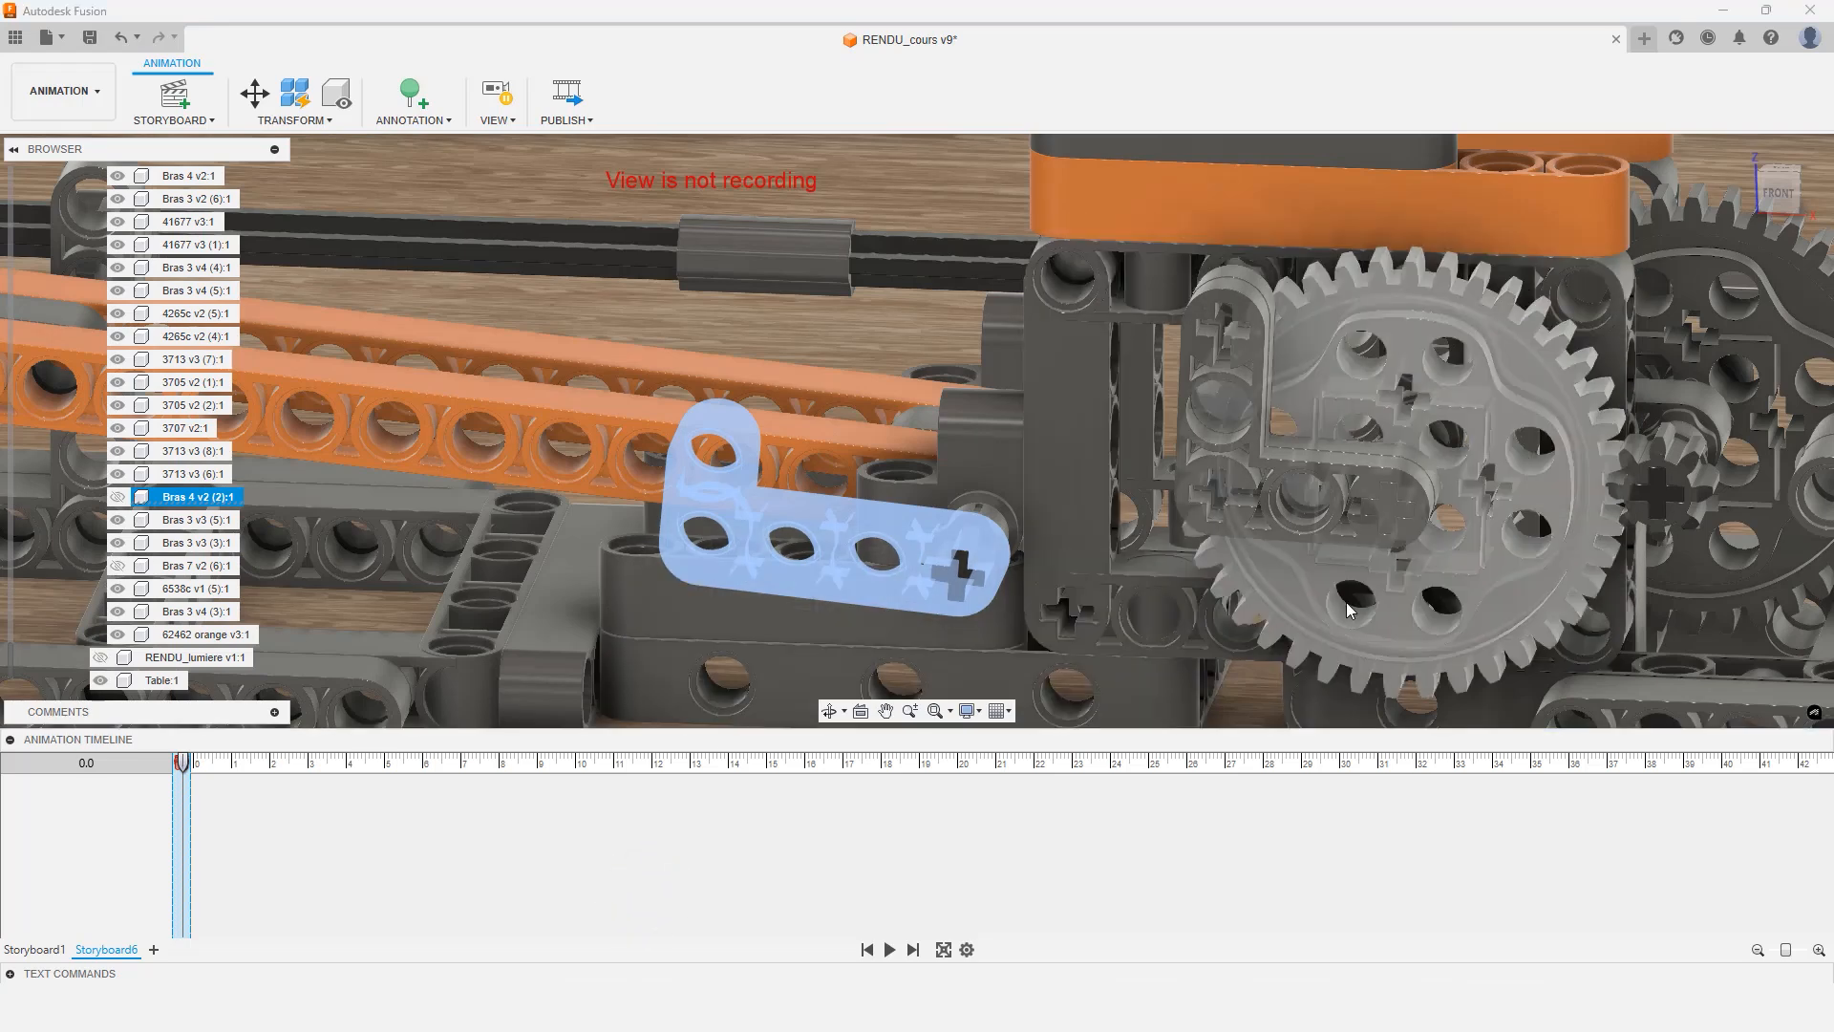
Move the large gear 600 mm along Z with Transform Components
click(1355, 615)
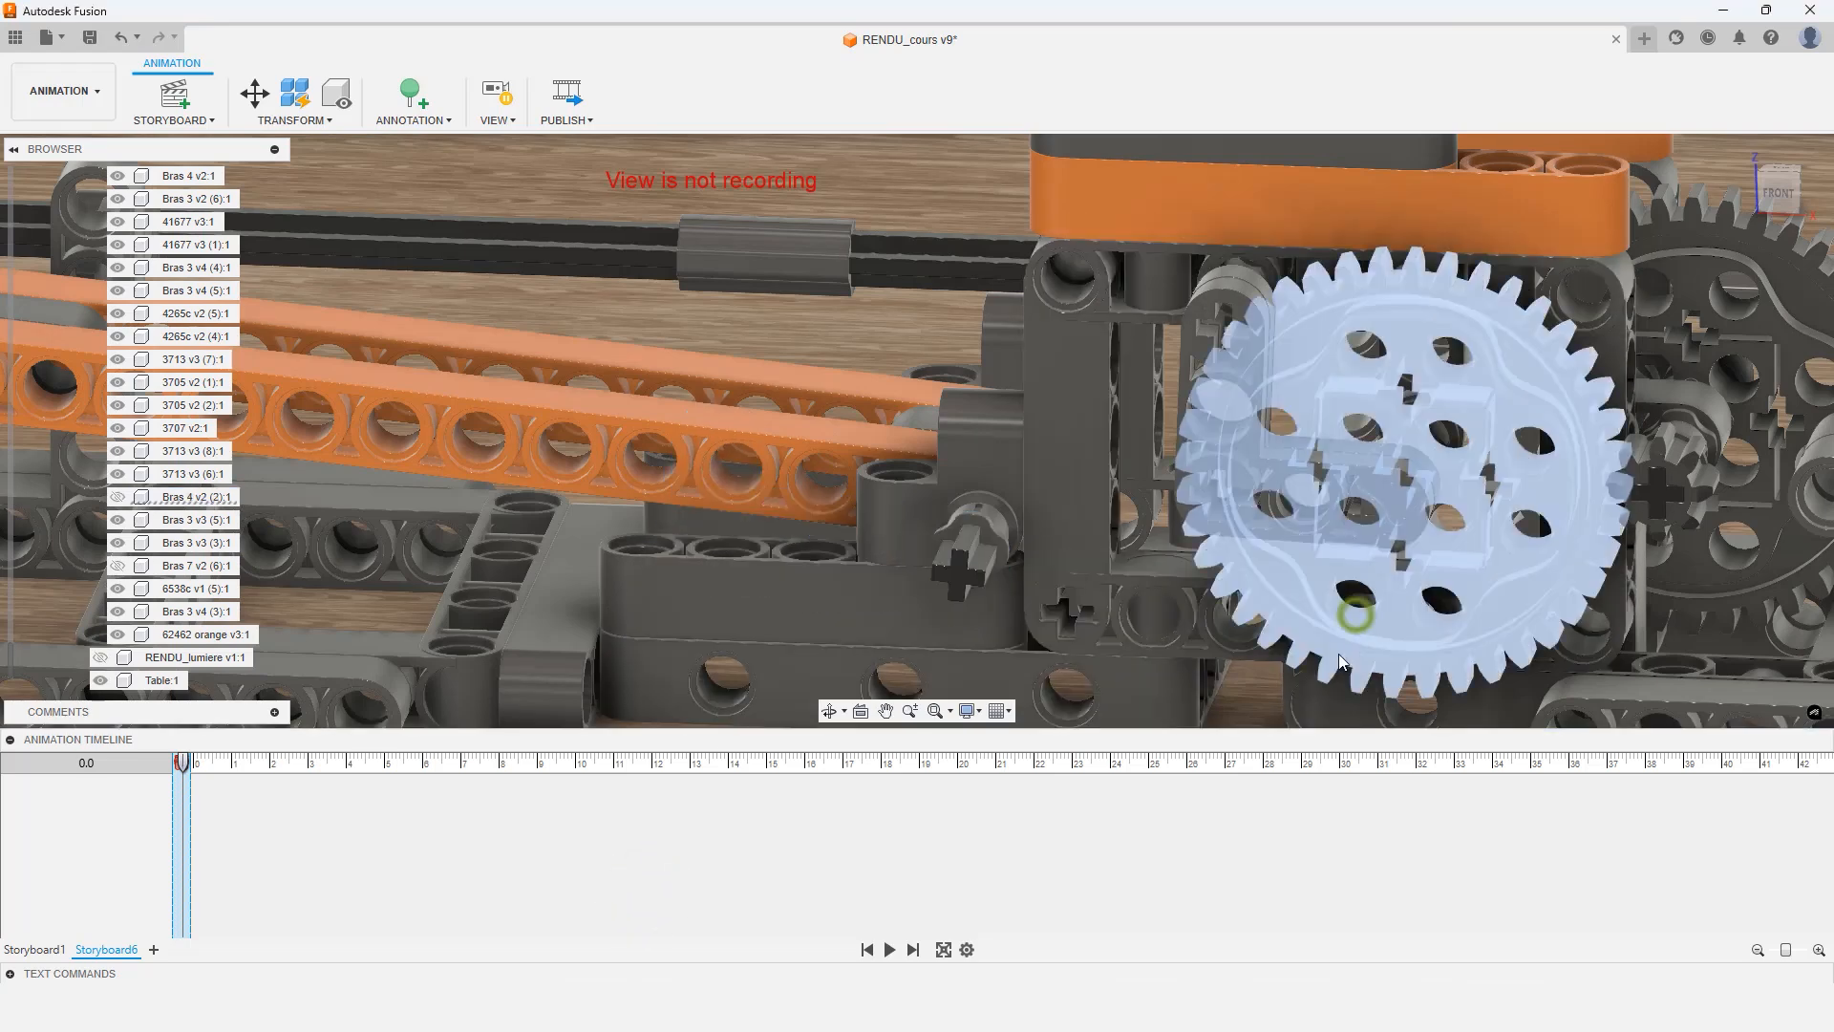
ctrl+click(1229, 280)
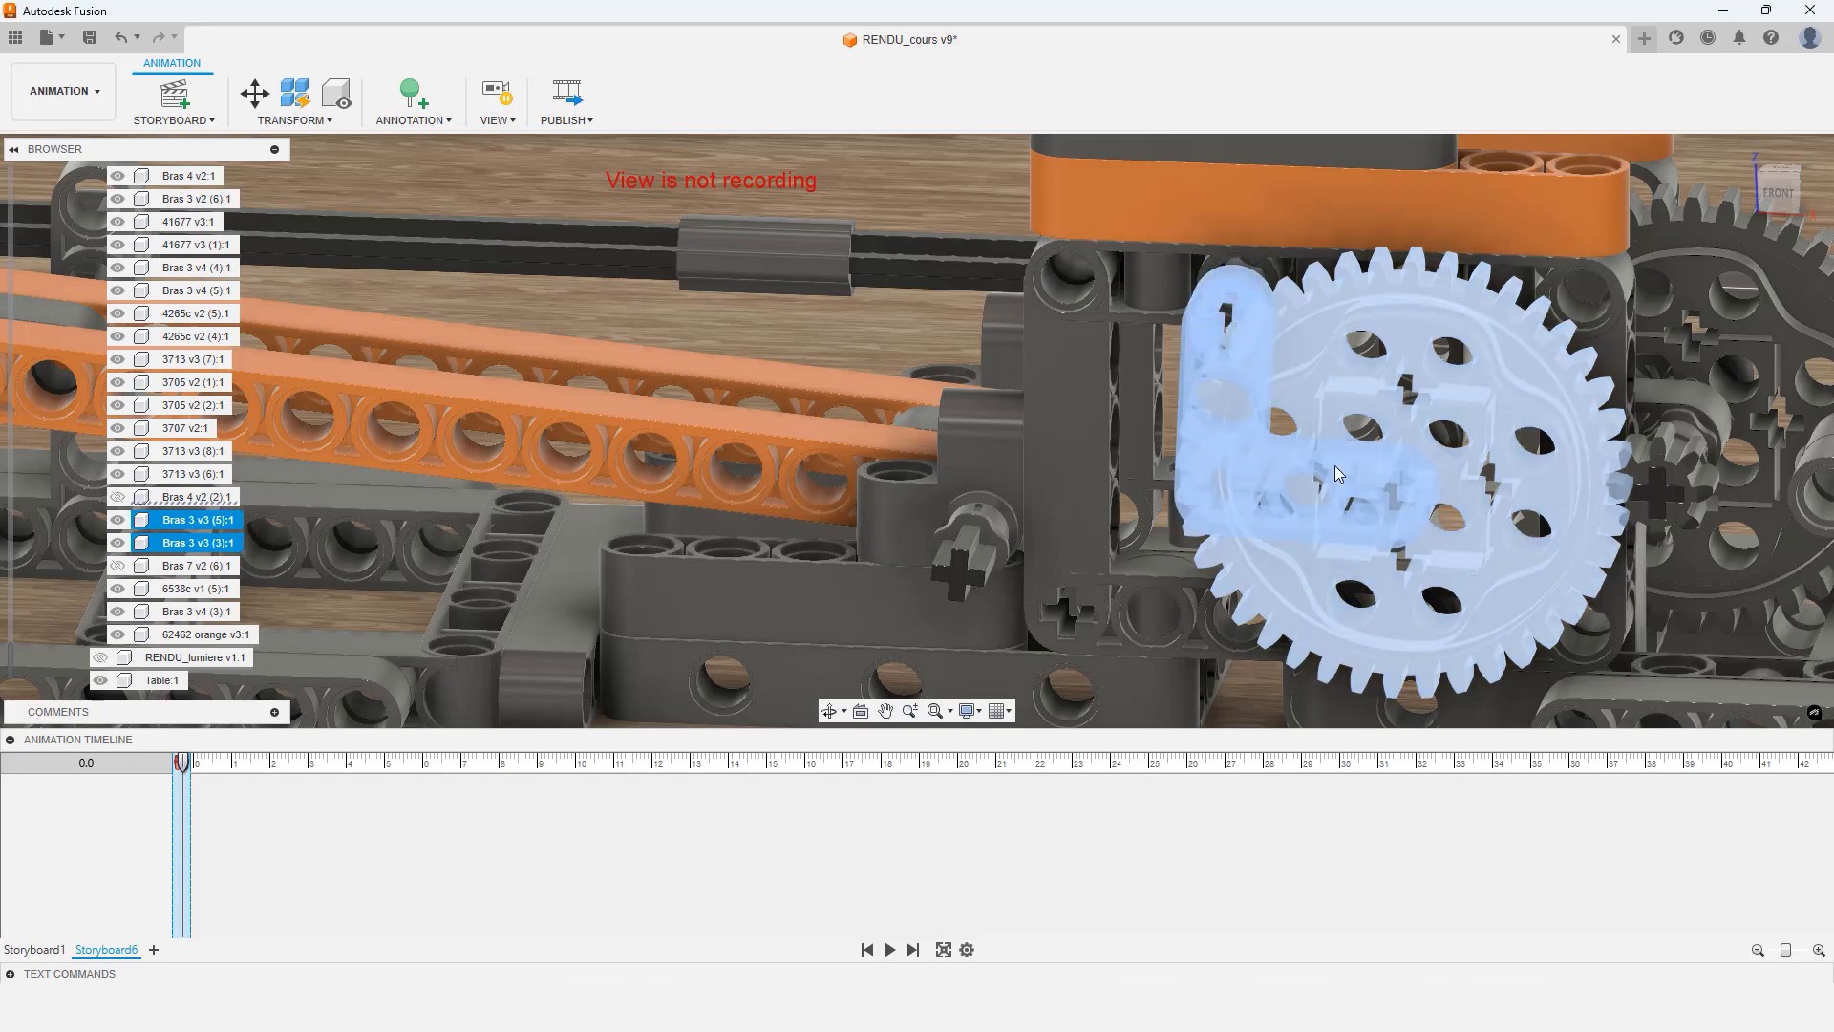
scroll(1215, 407, down, 5)
scroll(1205, 409, down, 5)
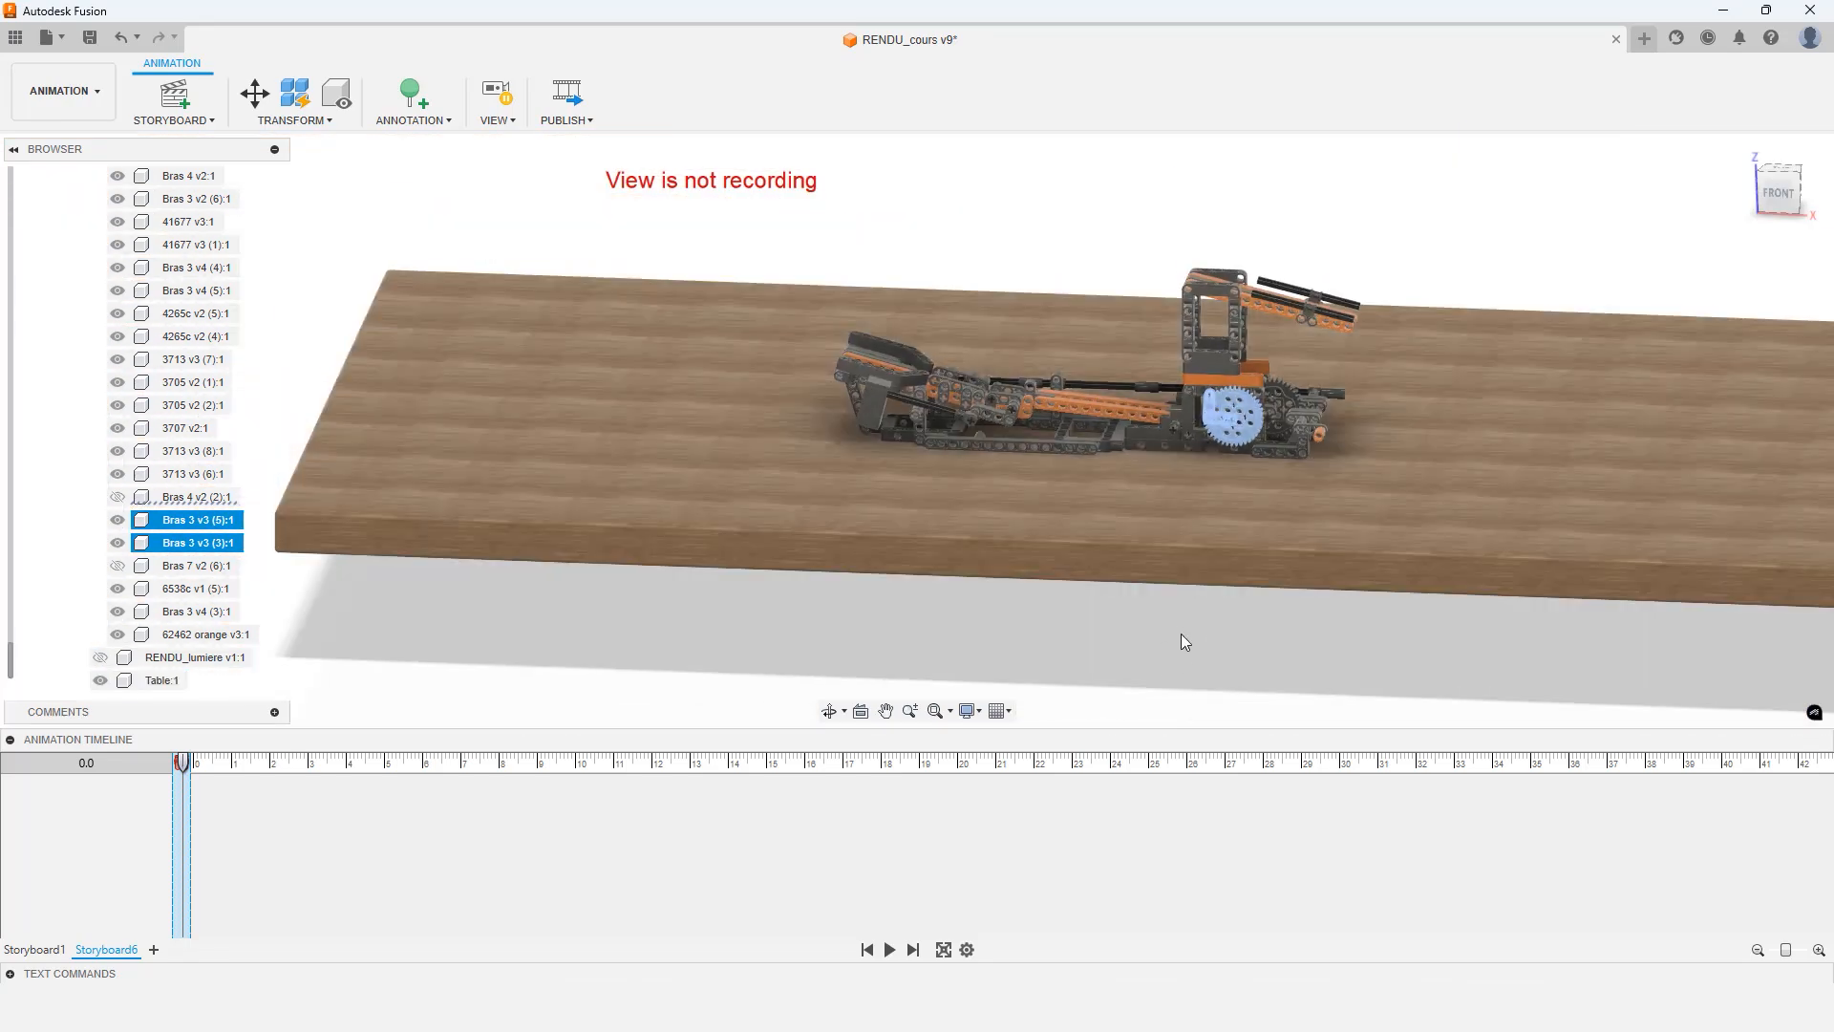
shift+middle_drag(1180, 634, 1041, 536)
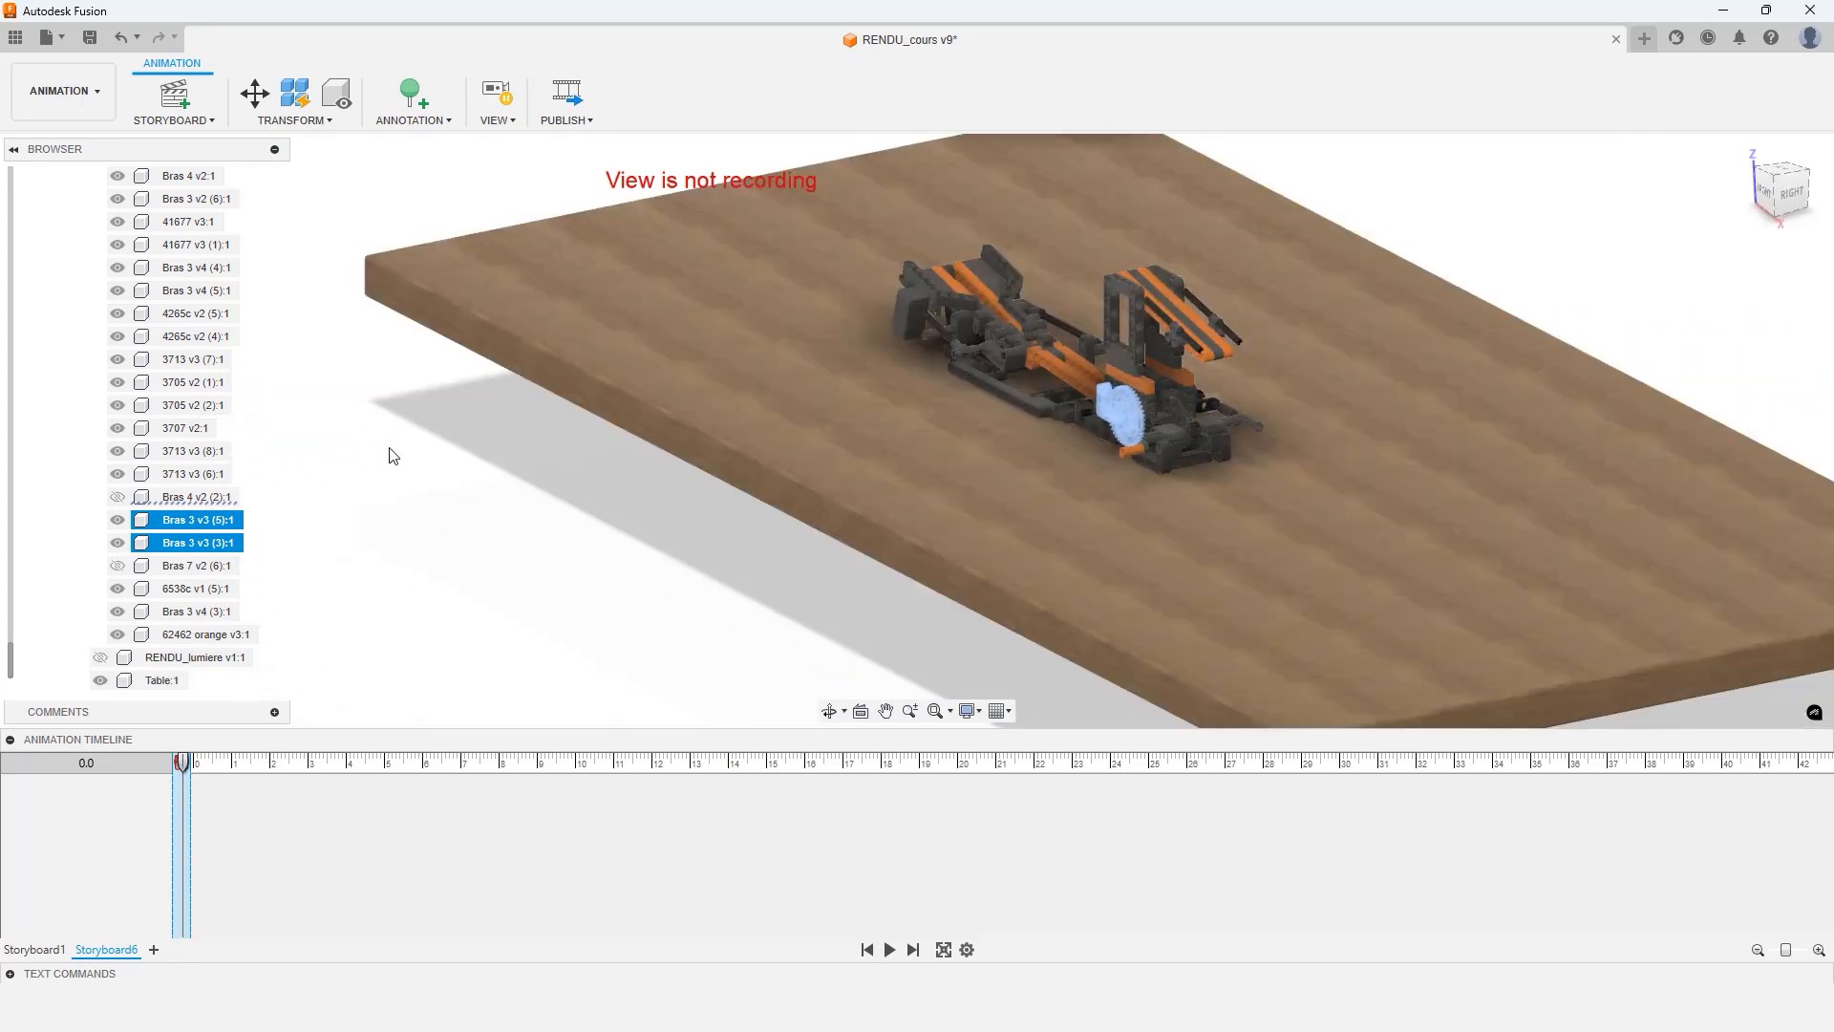
click(316, 124)
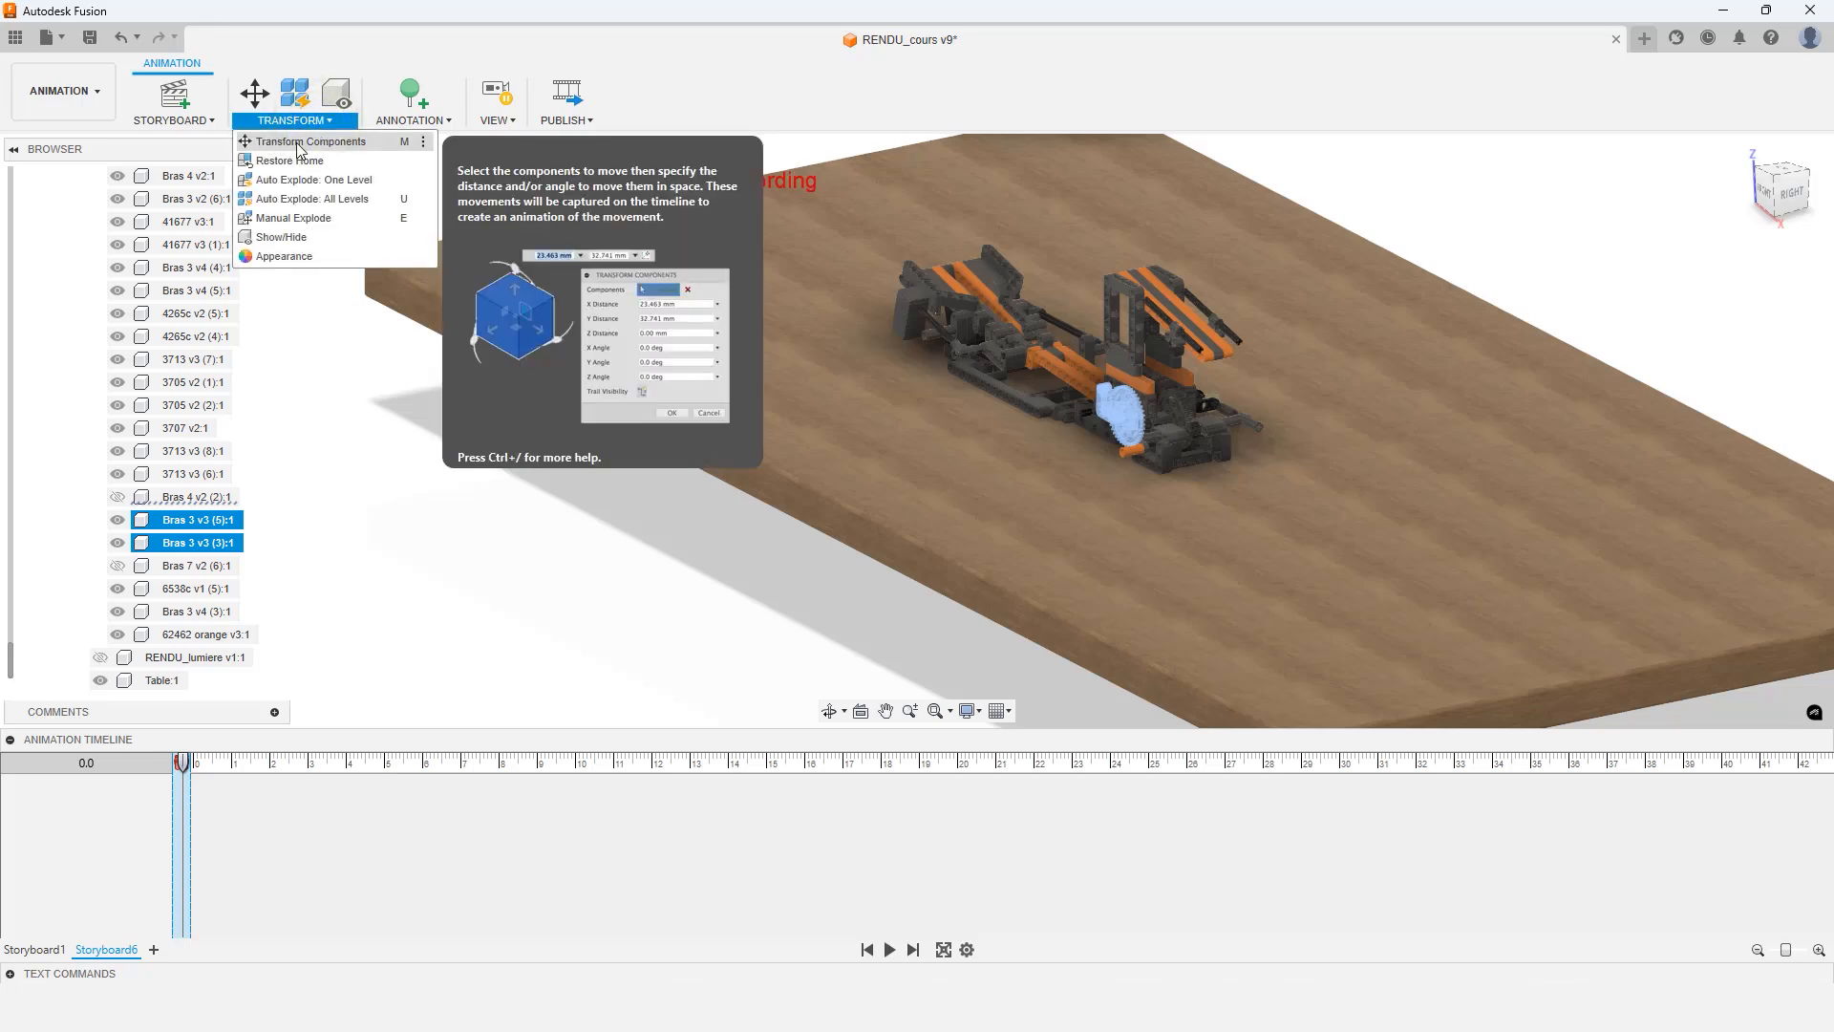
click(299, 143)
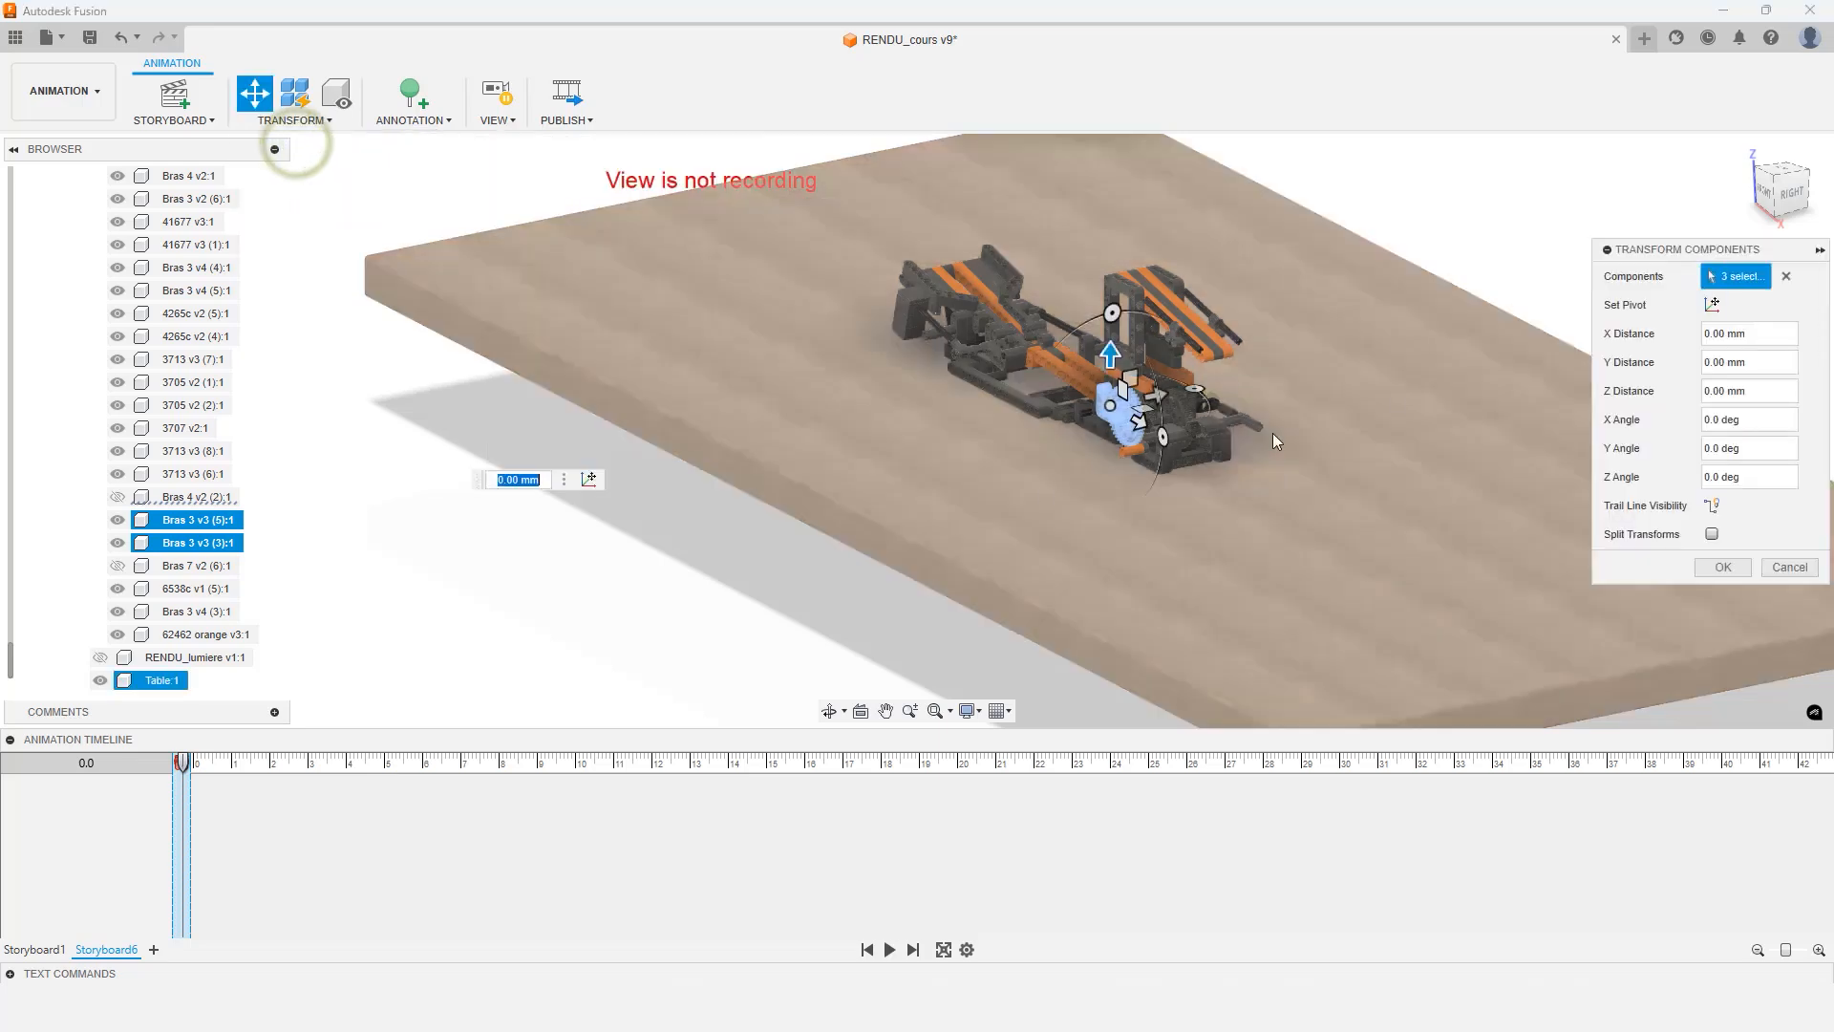
click(1785, 278)
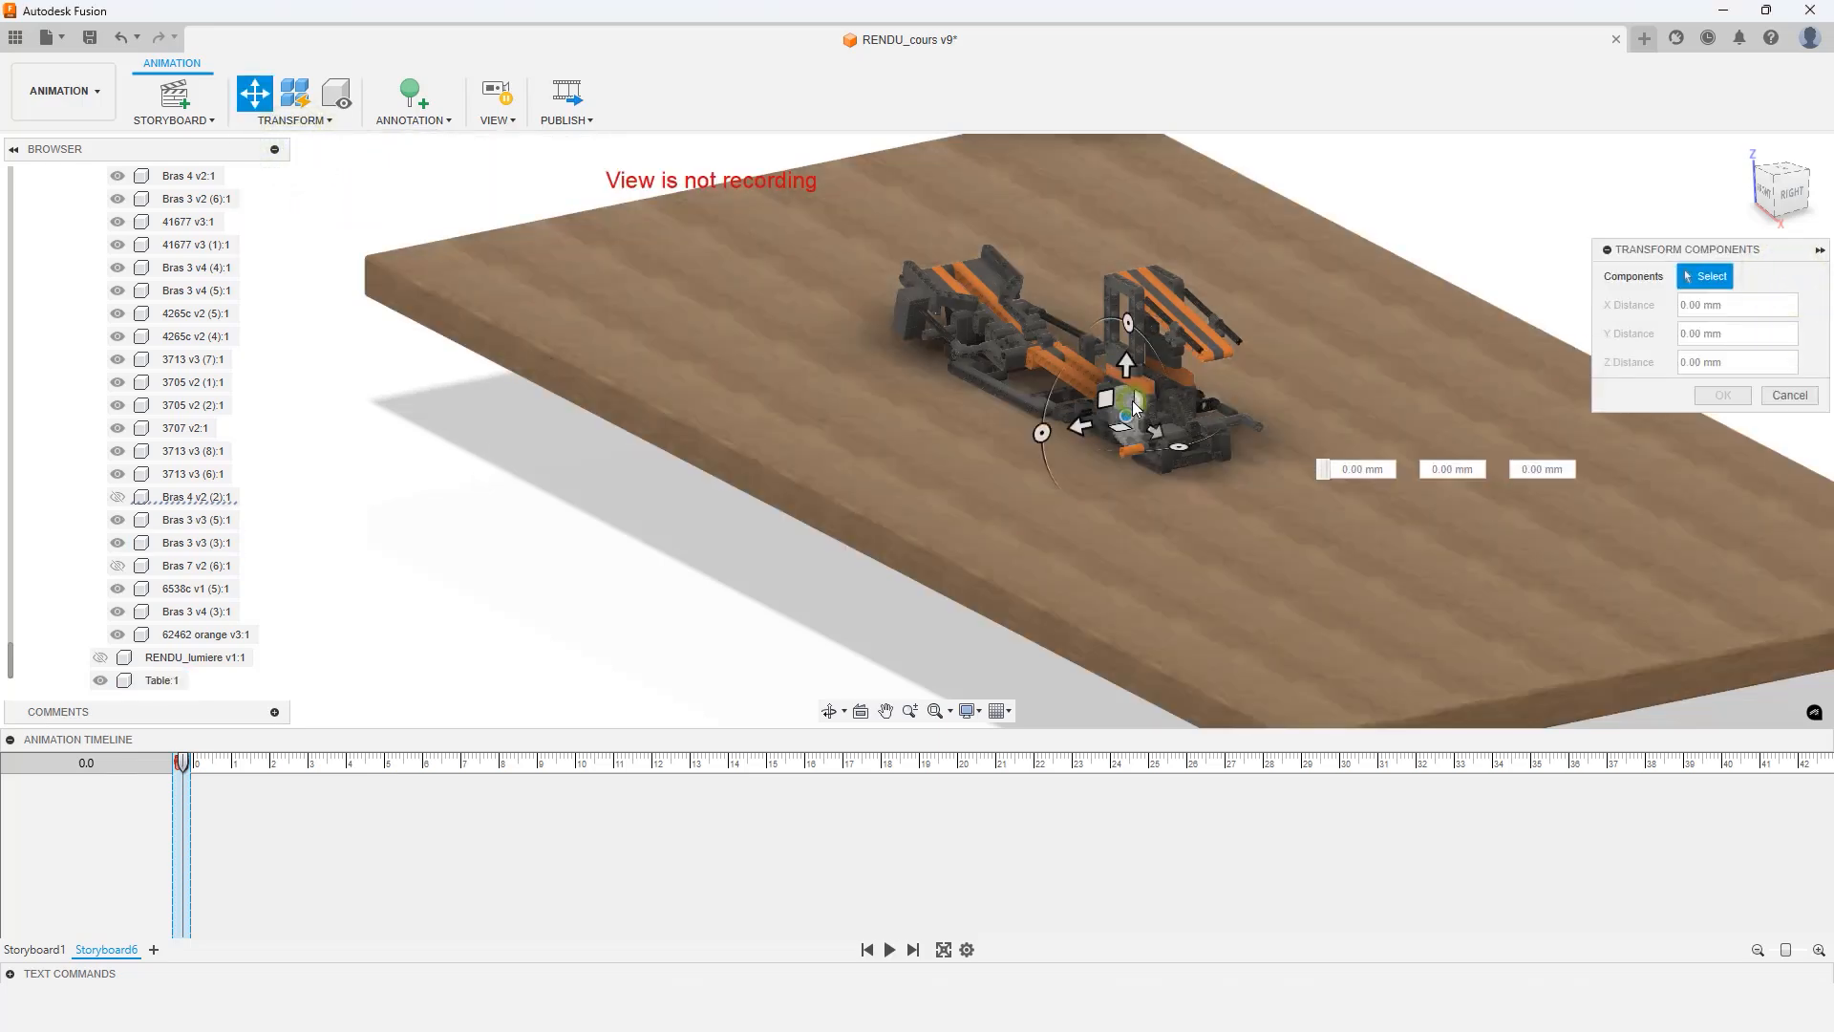
click(1136, 406)
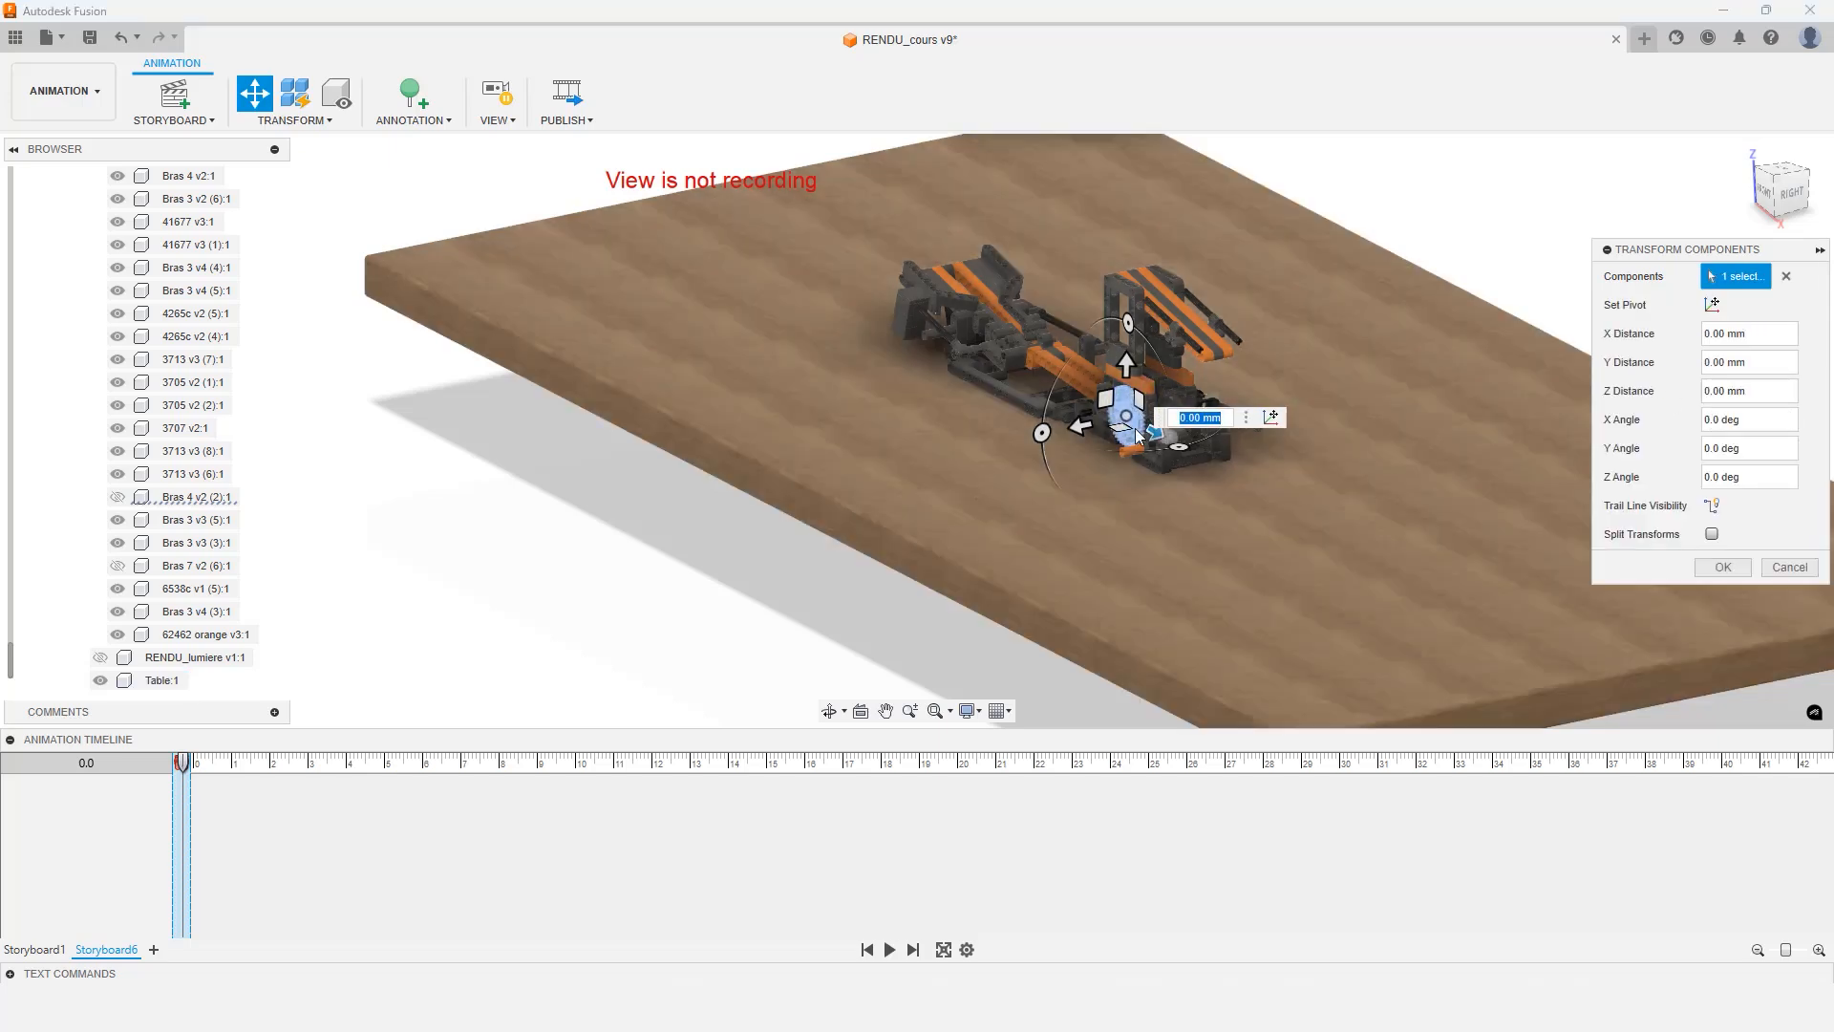
drag(1155, 432, 1567, 432)
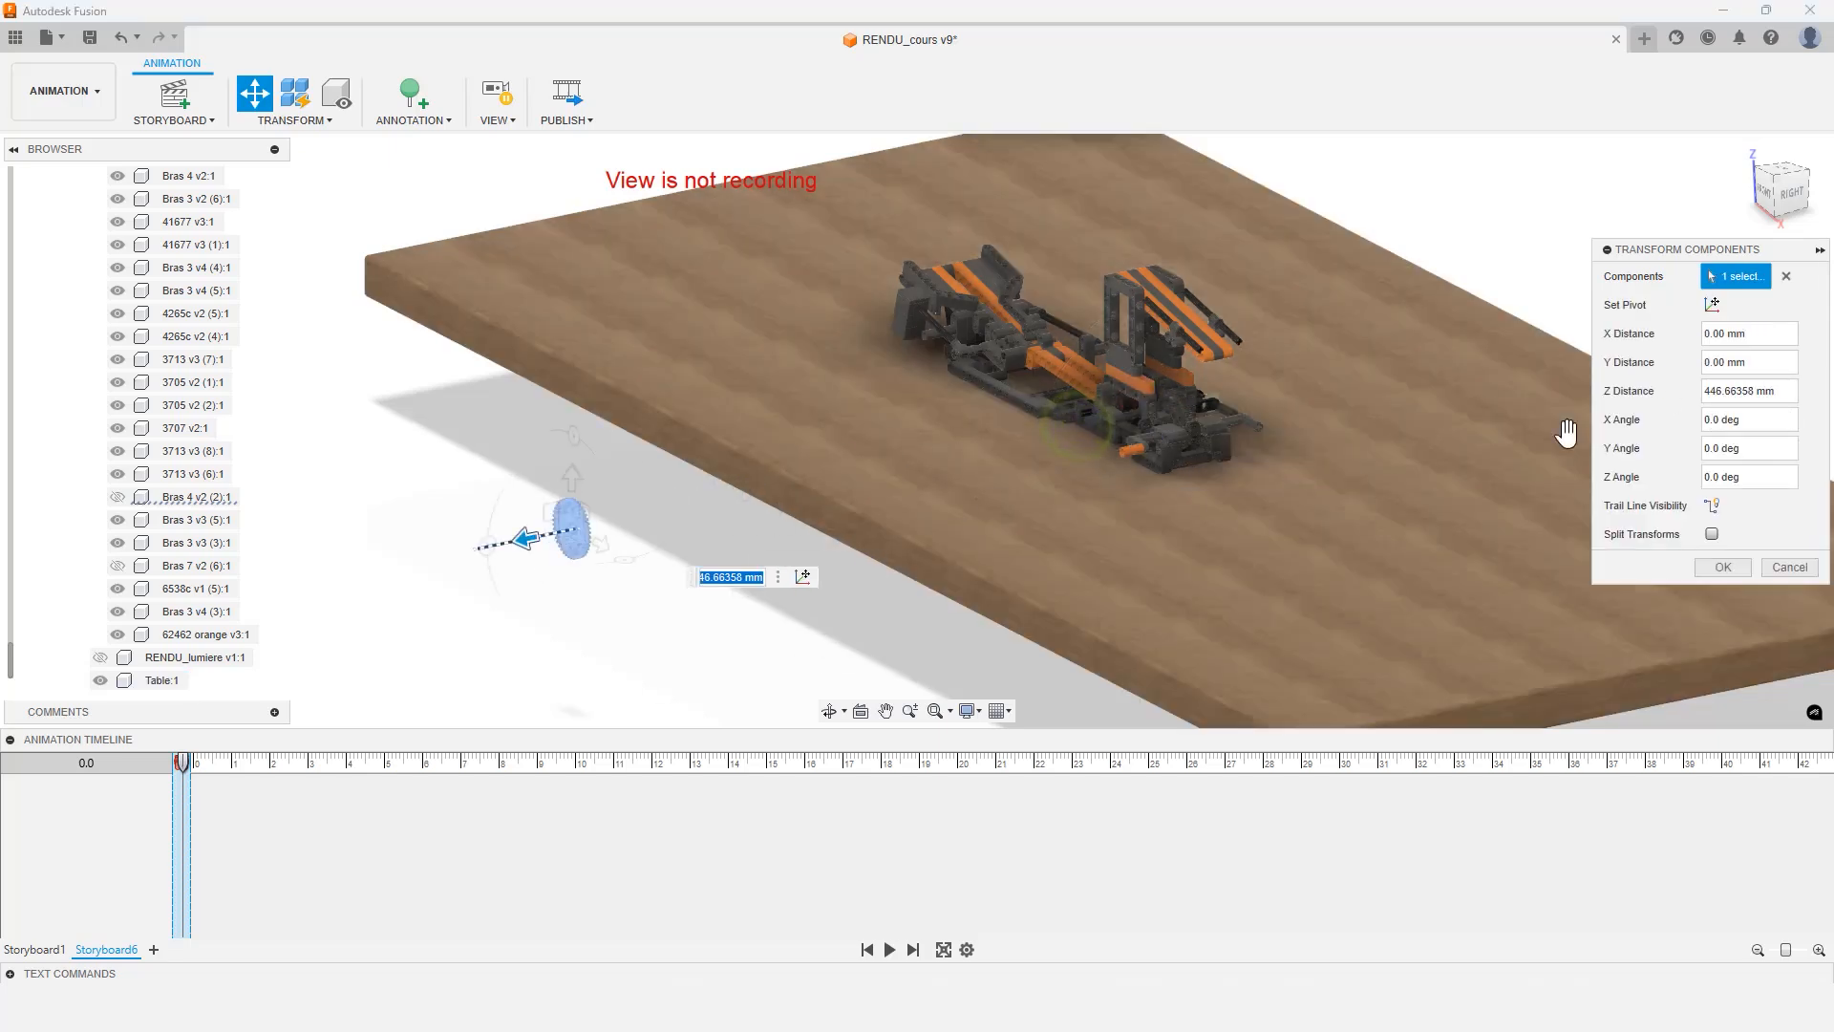
click(1785, 391)
text(600)
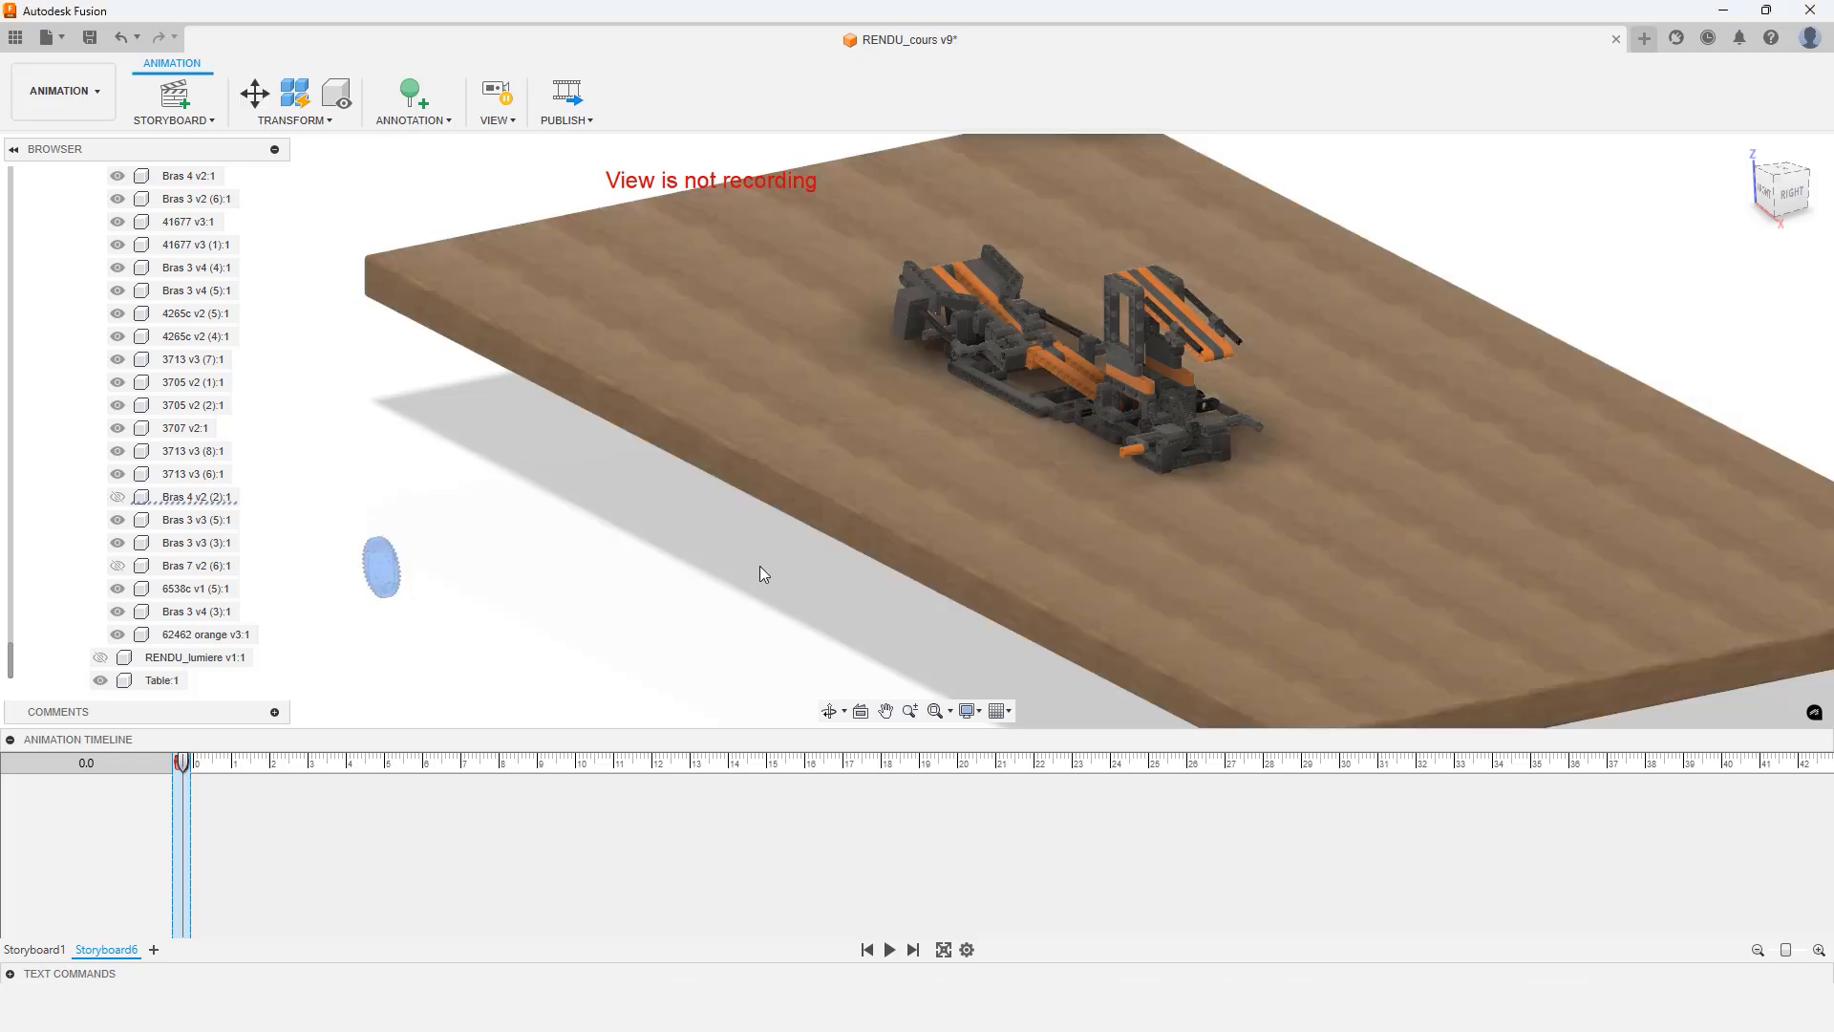
Move the two Bras 3 v3 arm parts -500 mm along Z with Transform Components
click(255, 93)
click(1100, 396)
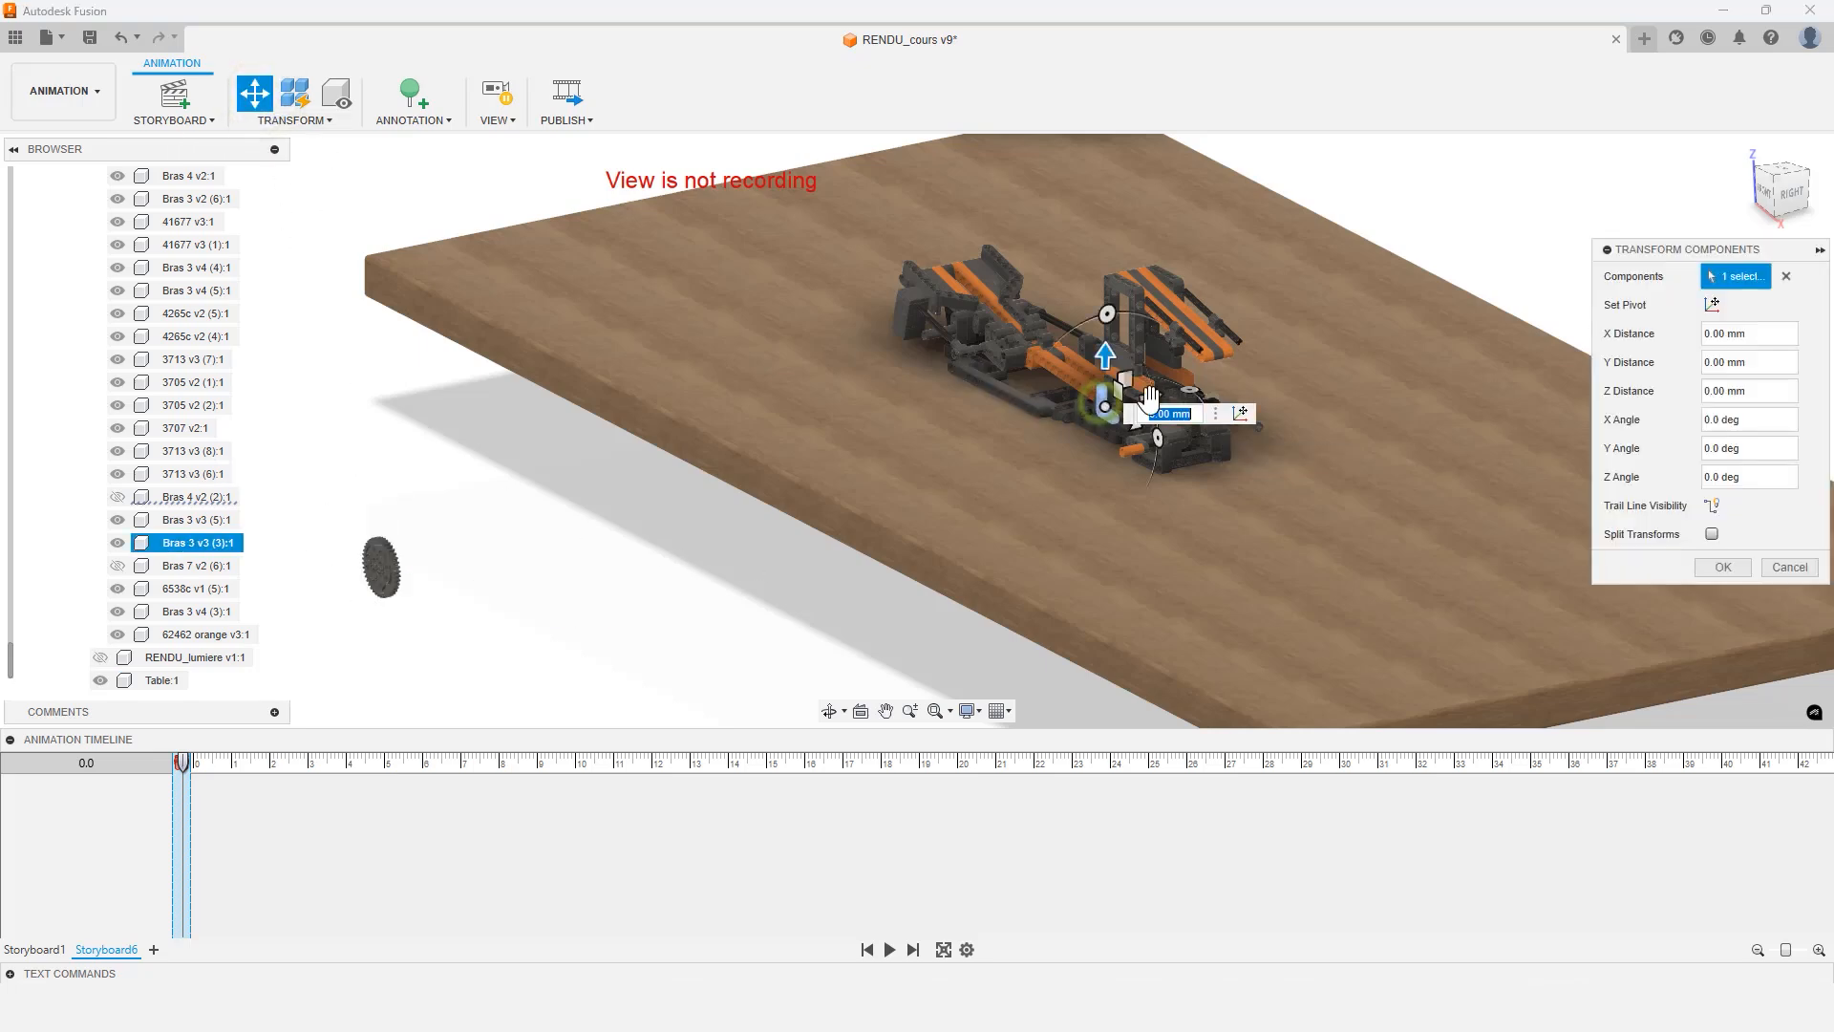
scroll(1103, 382, up, 10)
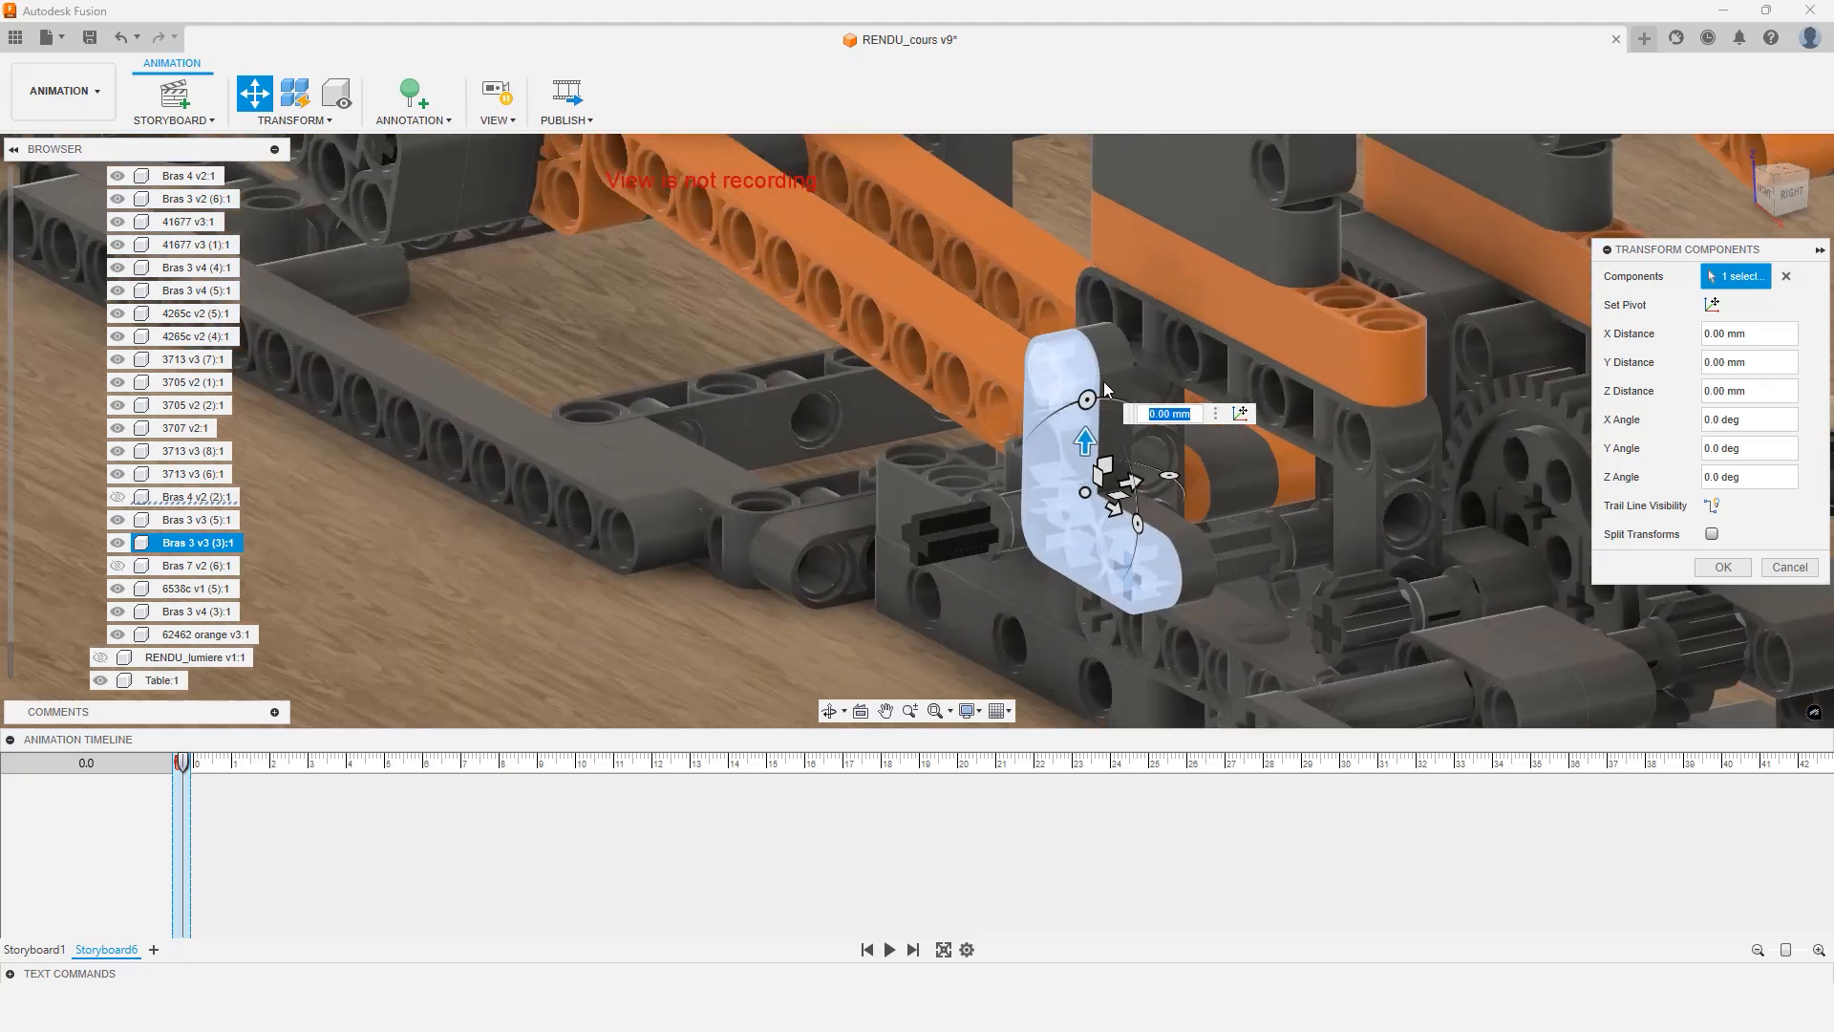
click(1103, 381)
scroll(1114, 363, down, 12)
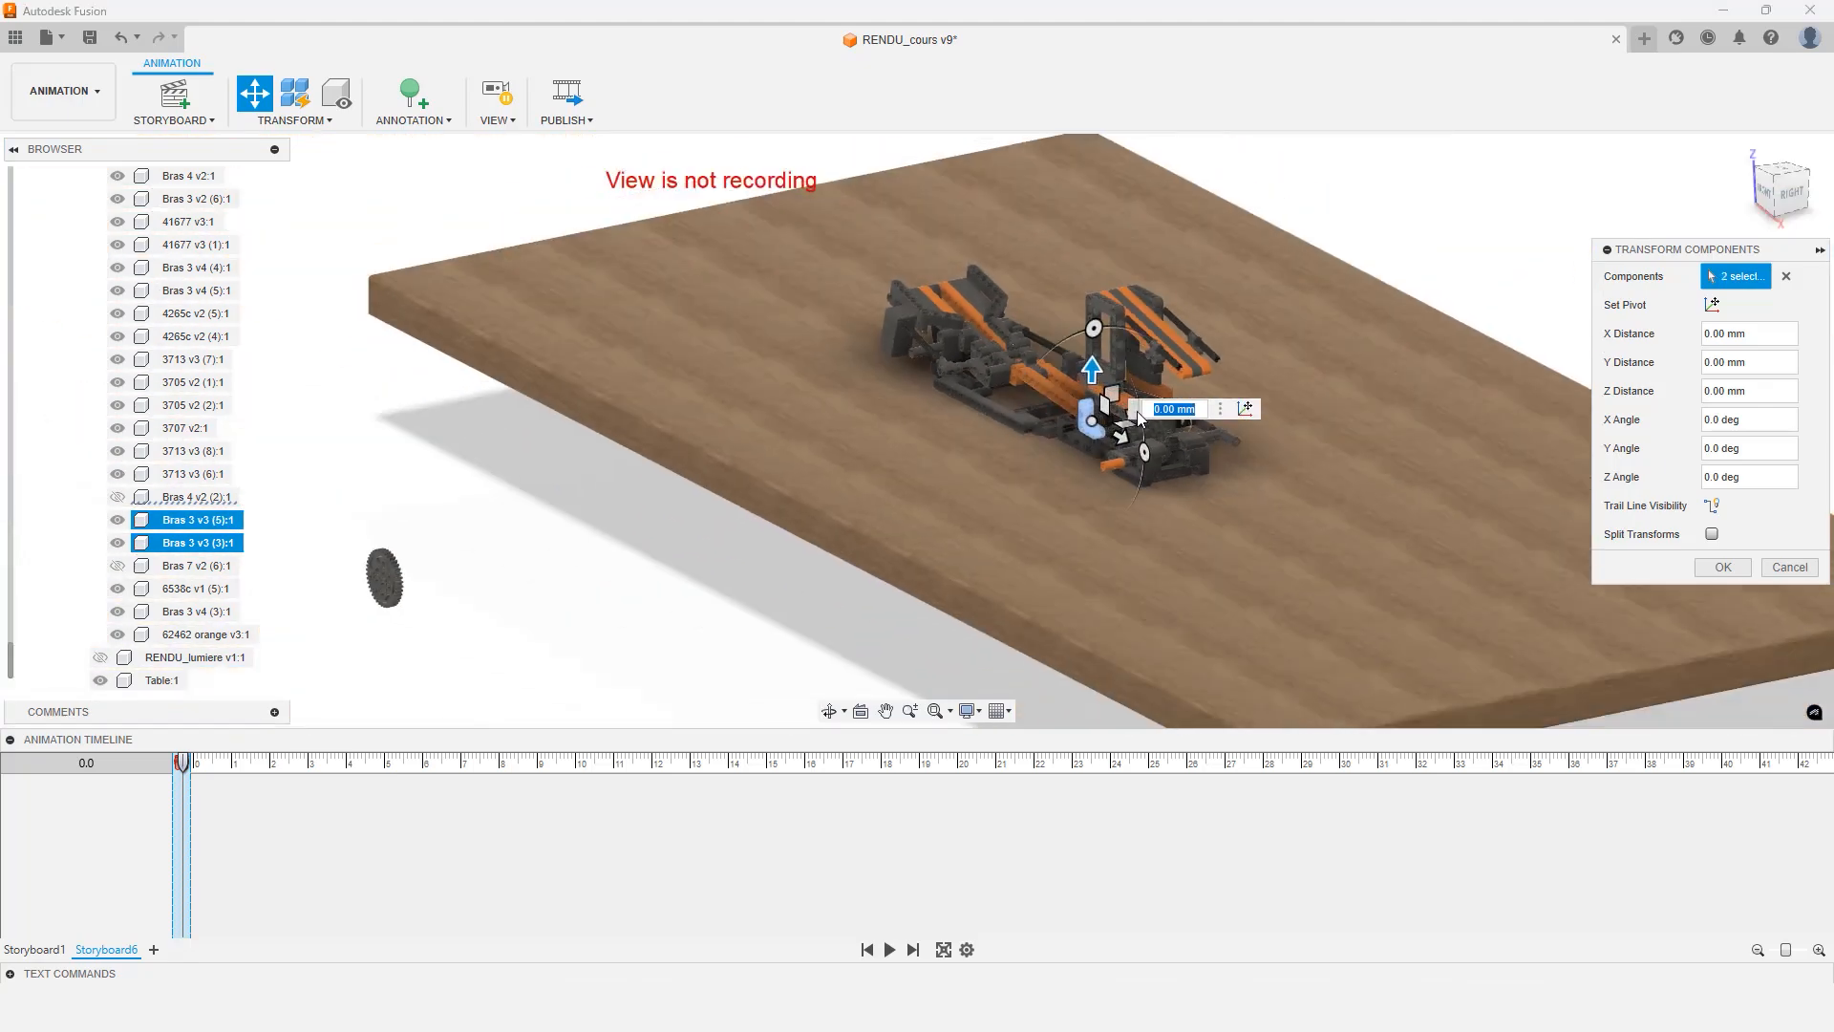
drag(1137, 411, 1248, 522)
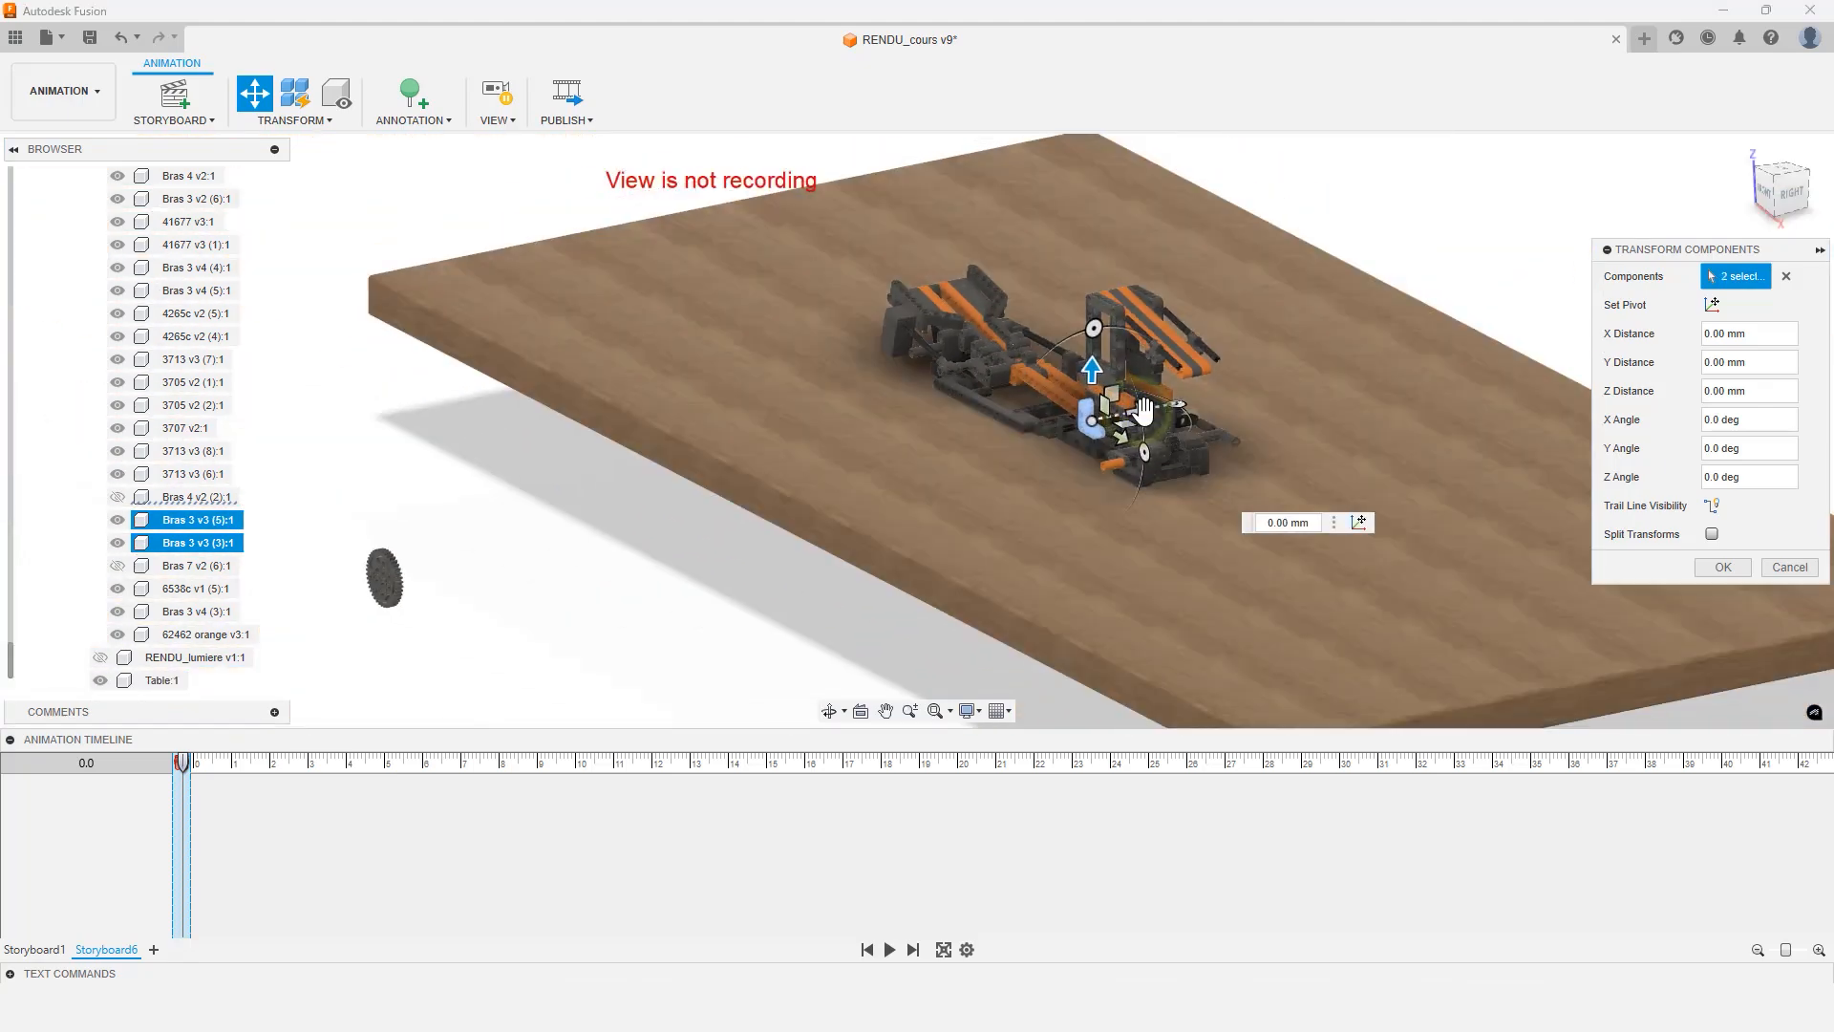
drag(1140, 412, 465, 551)
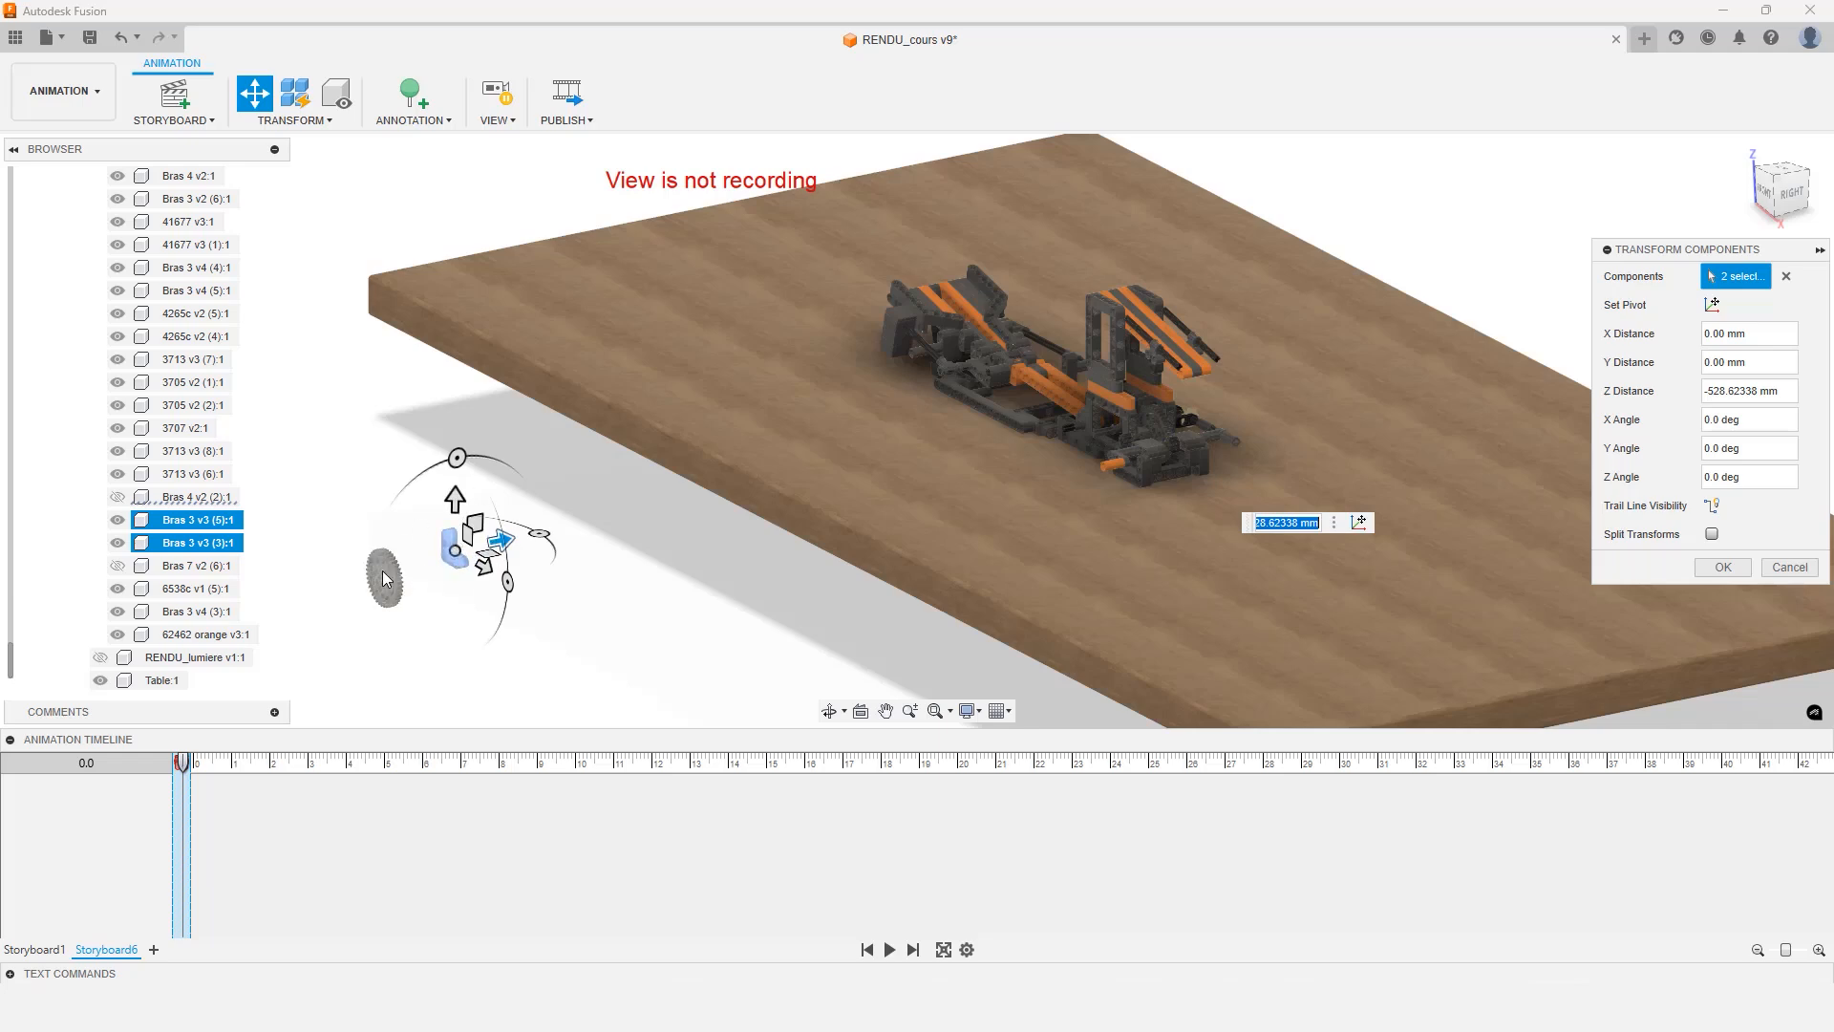
click(1776, 391)
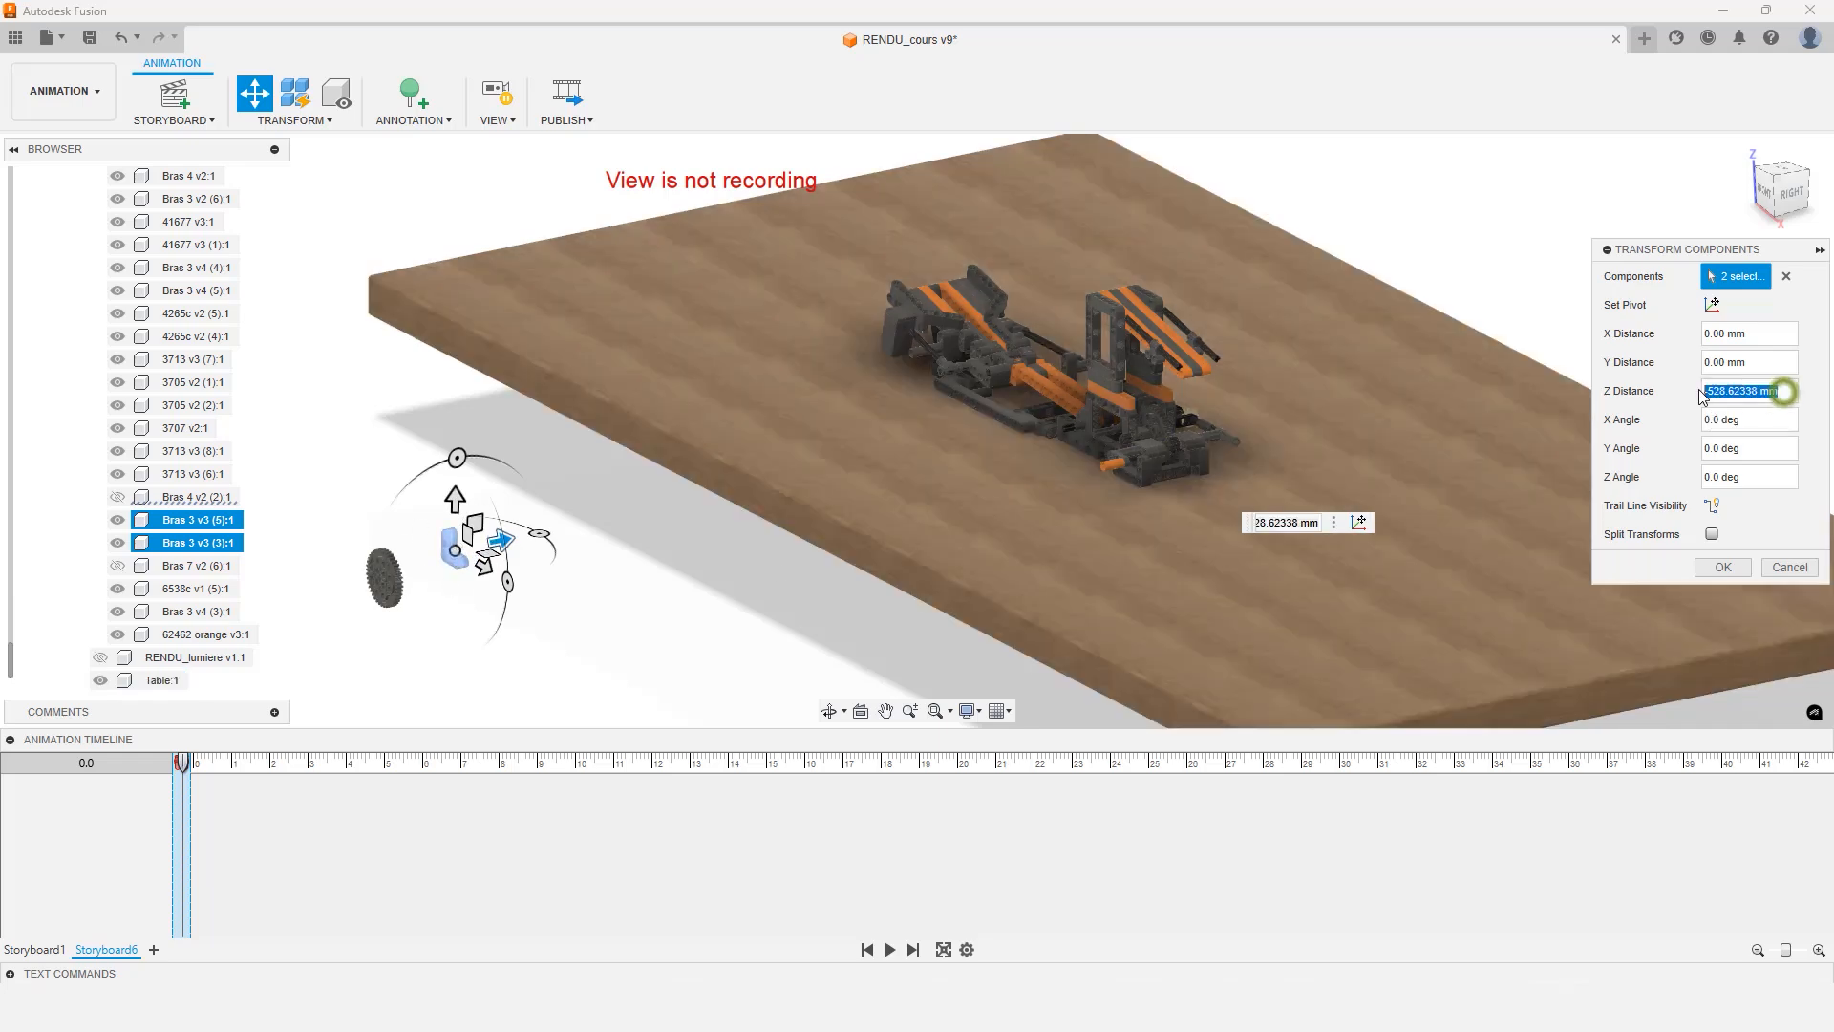
text(-500)
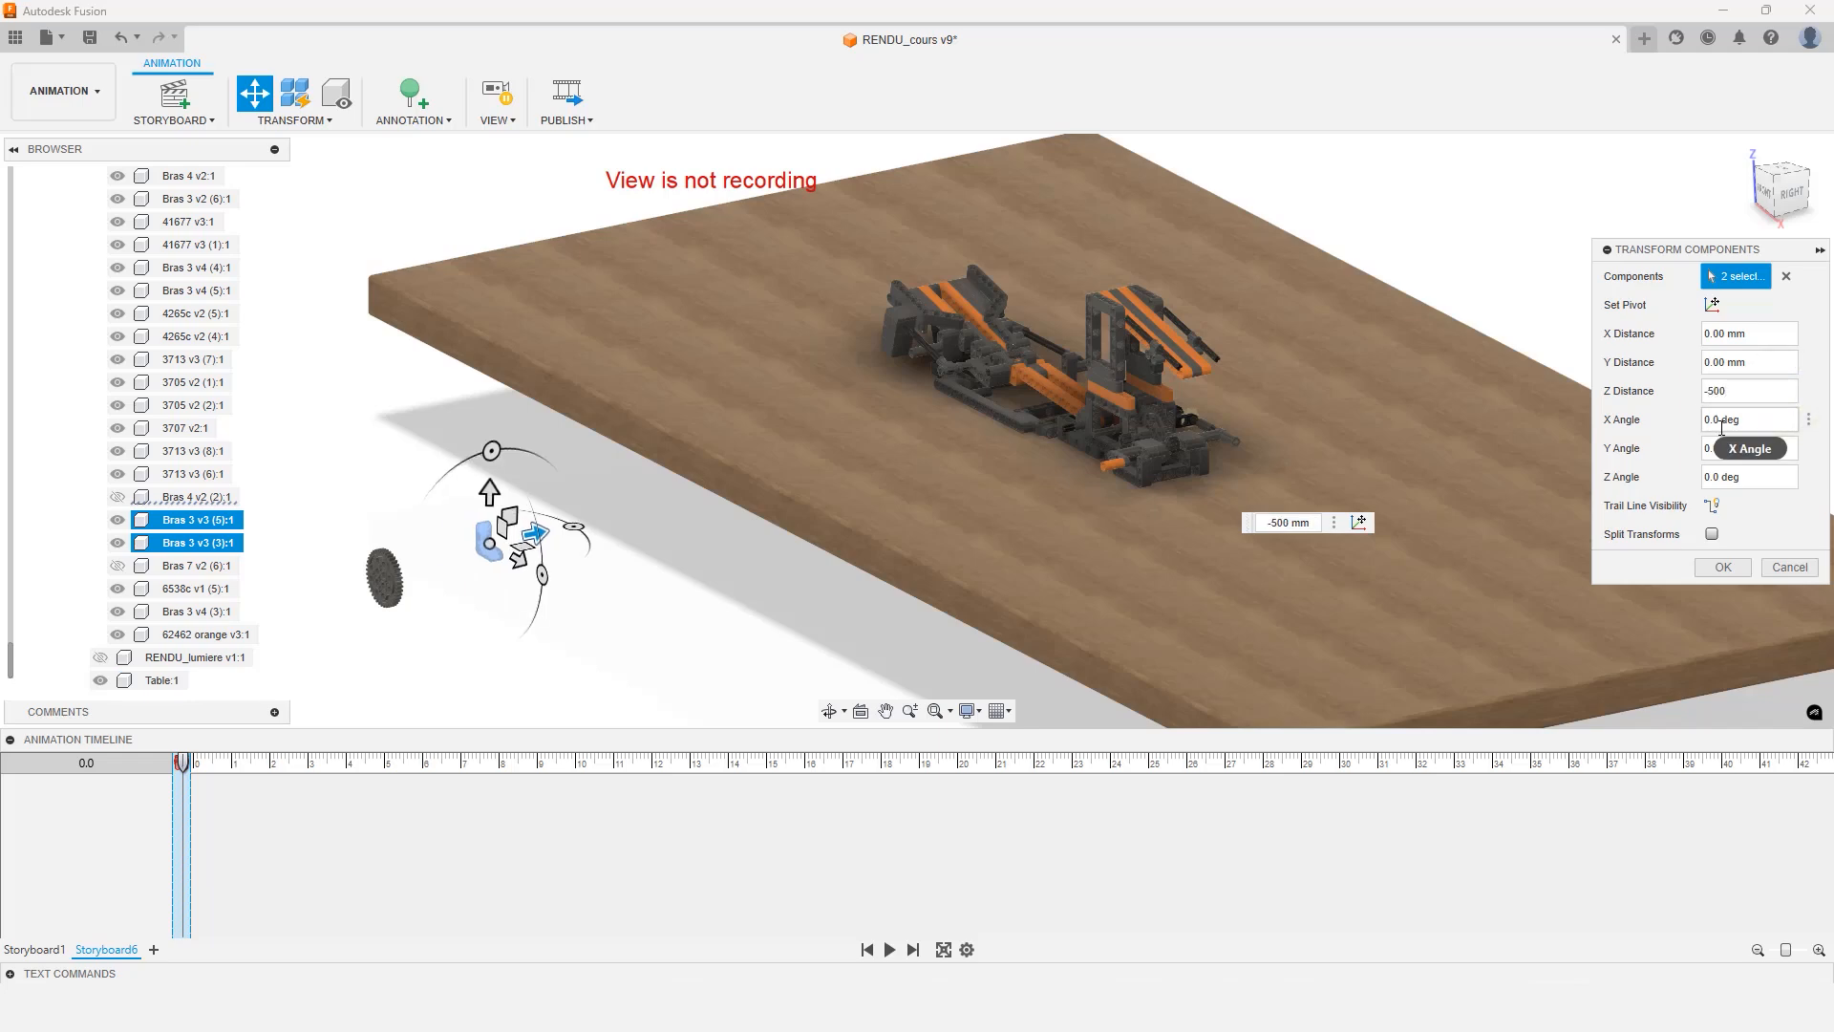
key(Return)
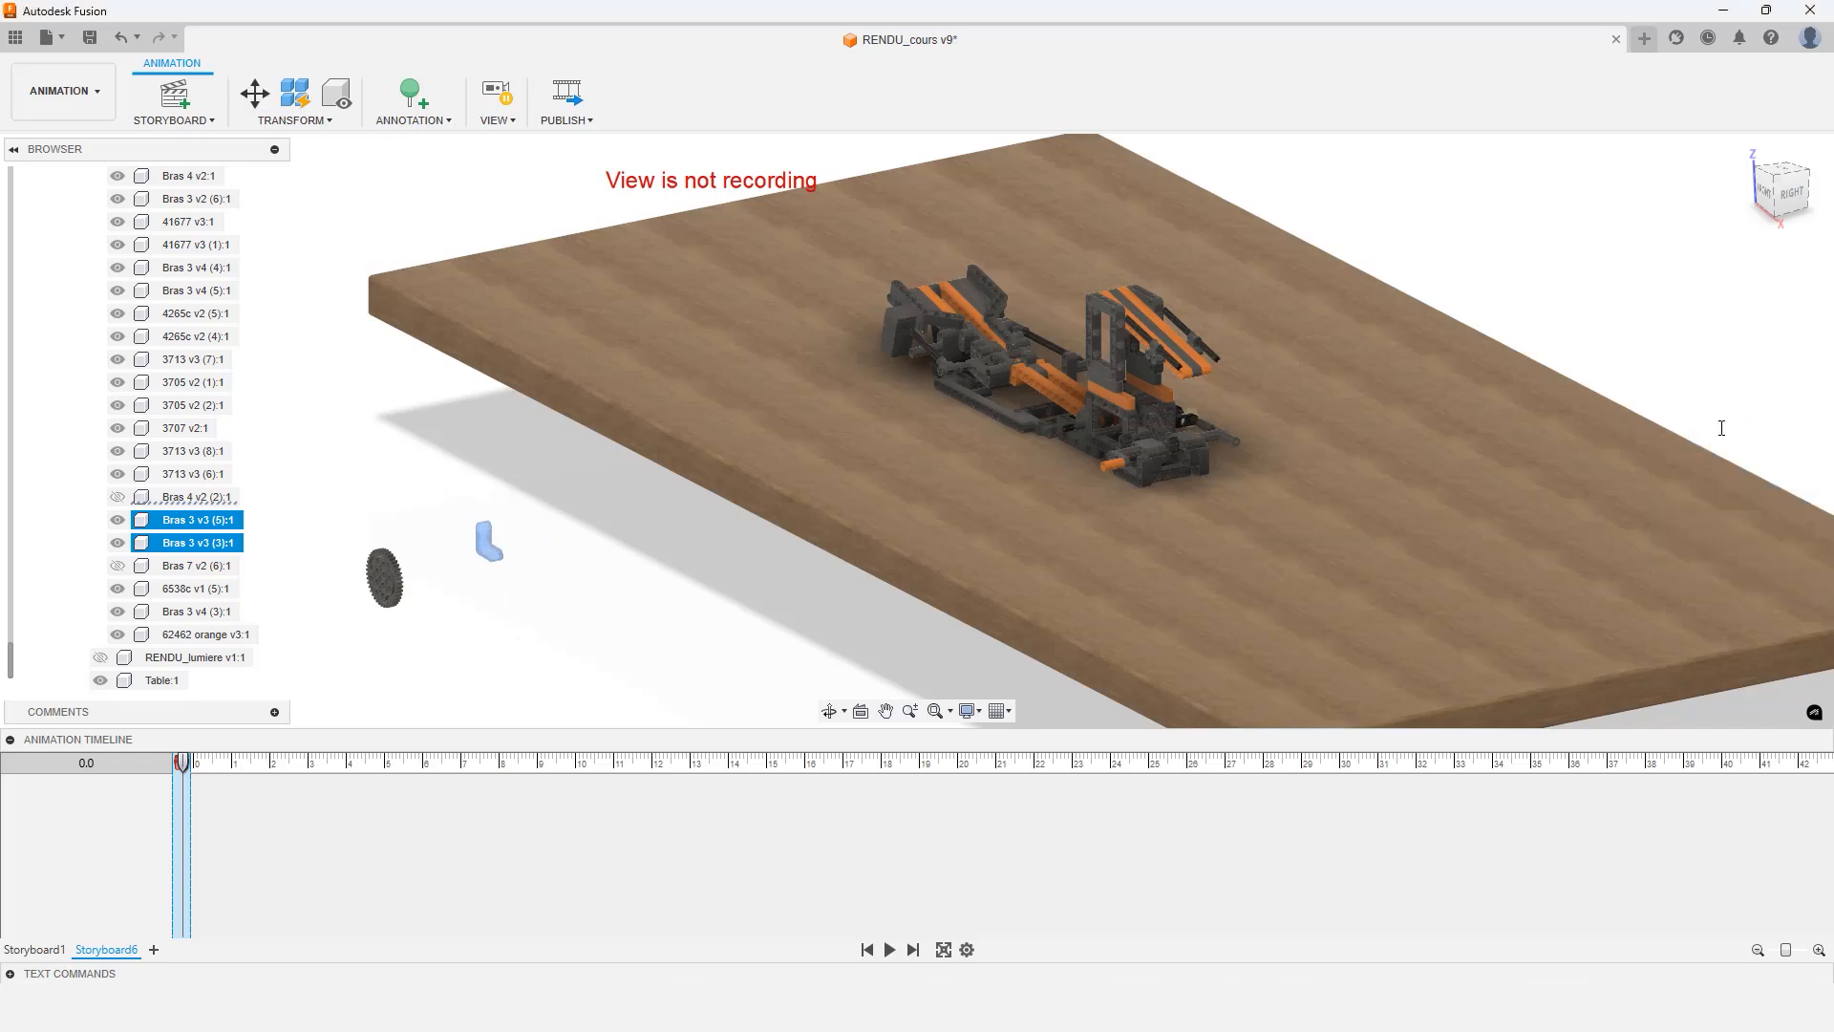
At 2 seconds, move the large gear -600 mm along Z back into the mechanism
click(617, 576)
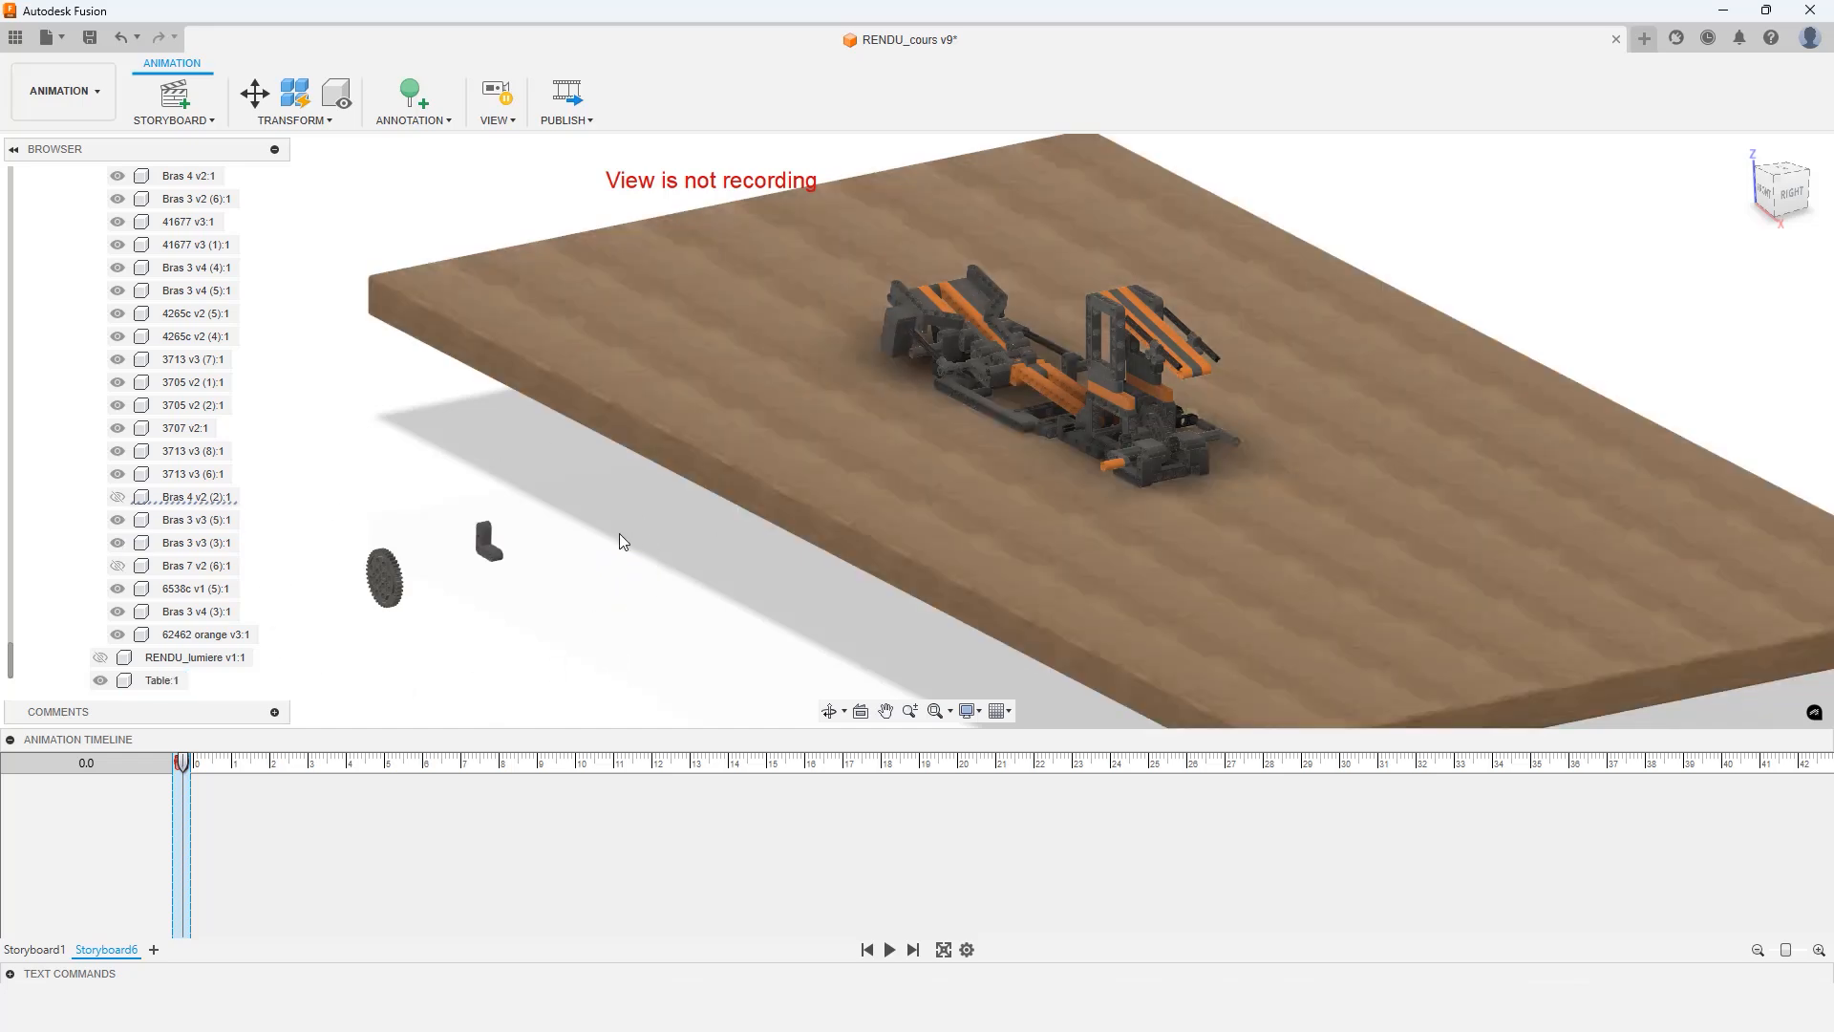
shift+middle_drag(619, 540, 813, 602)
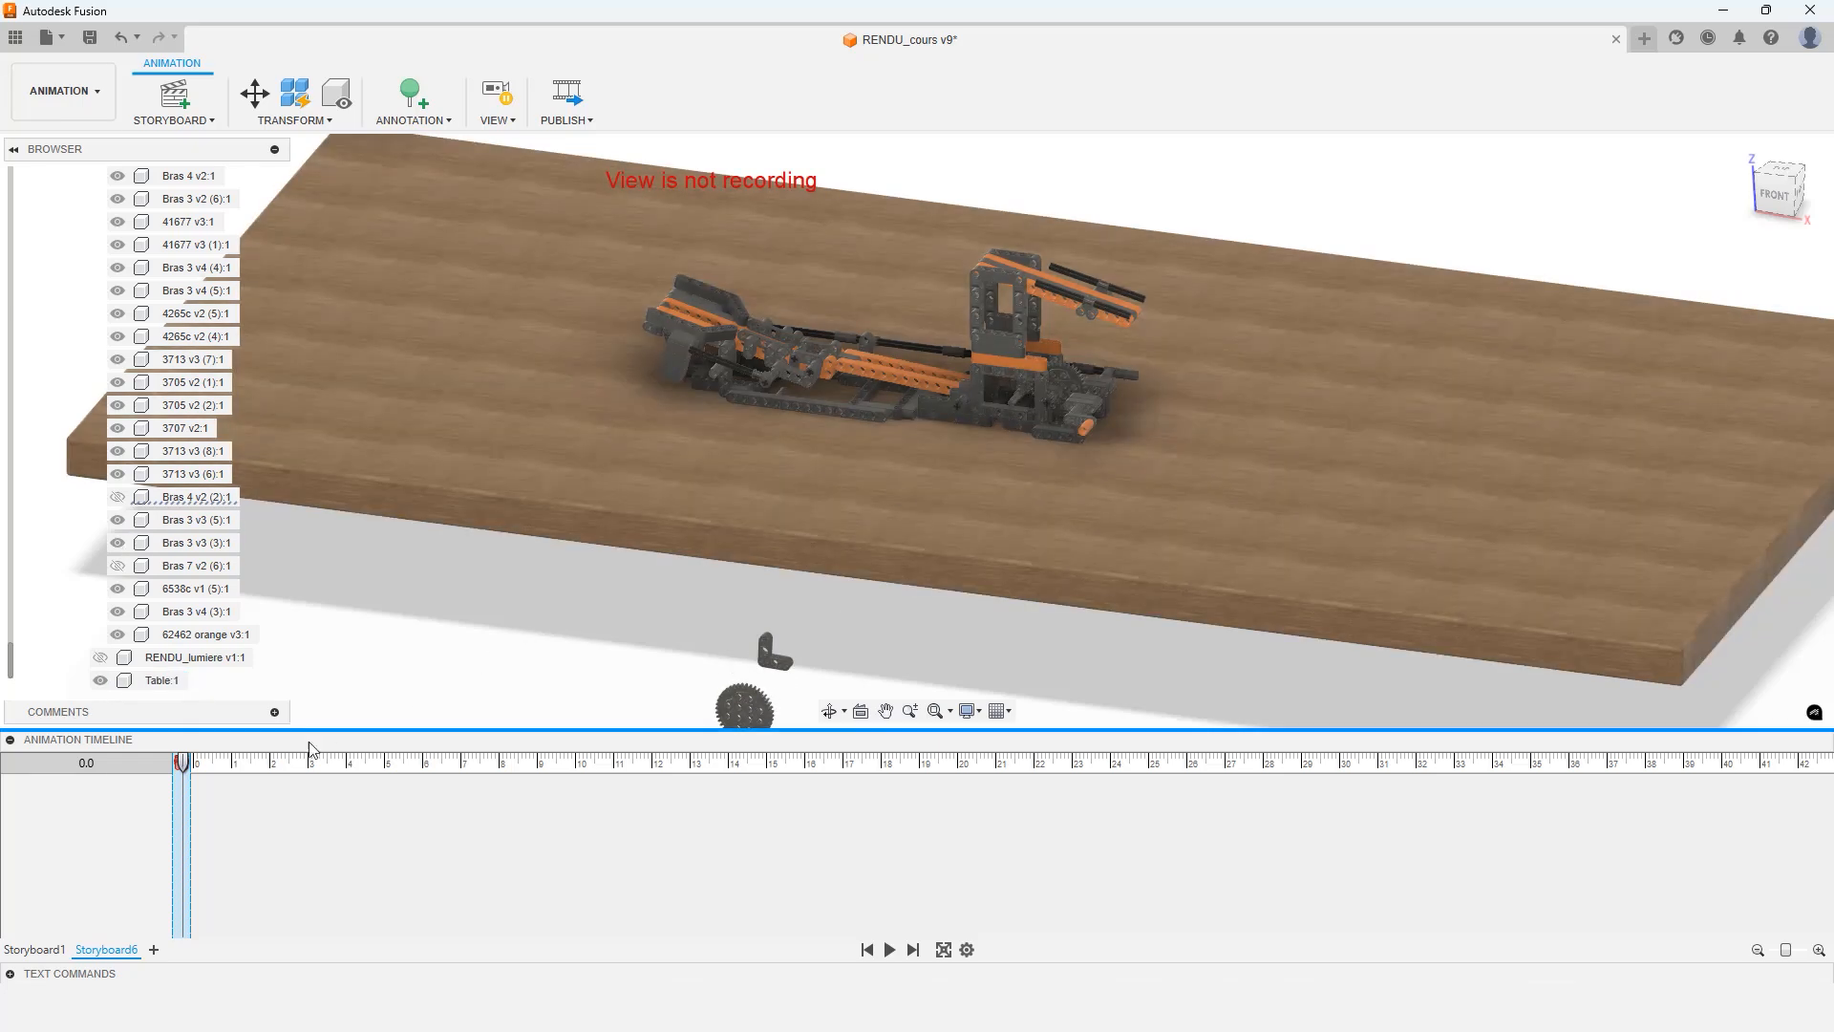
click(184, 768)
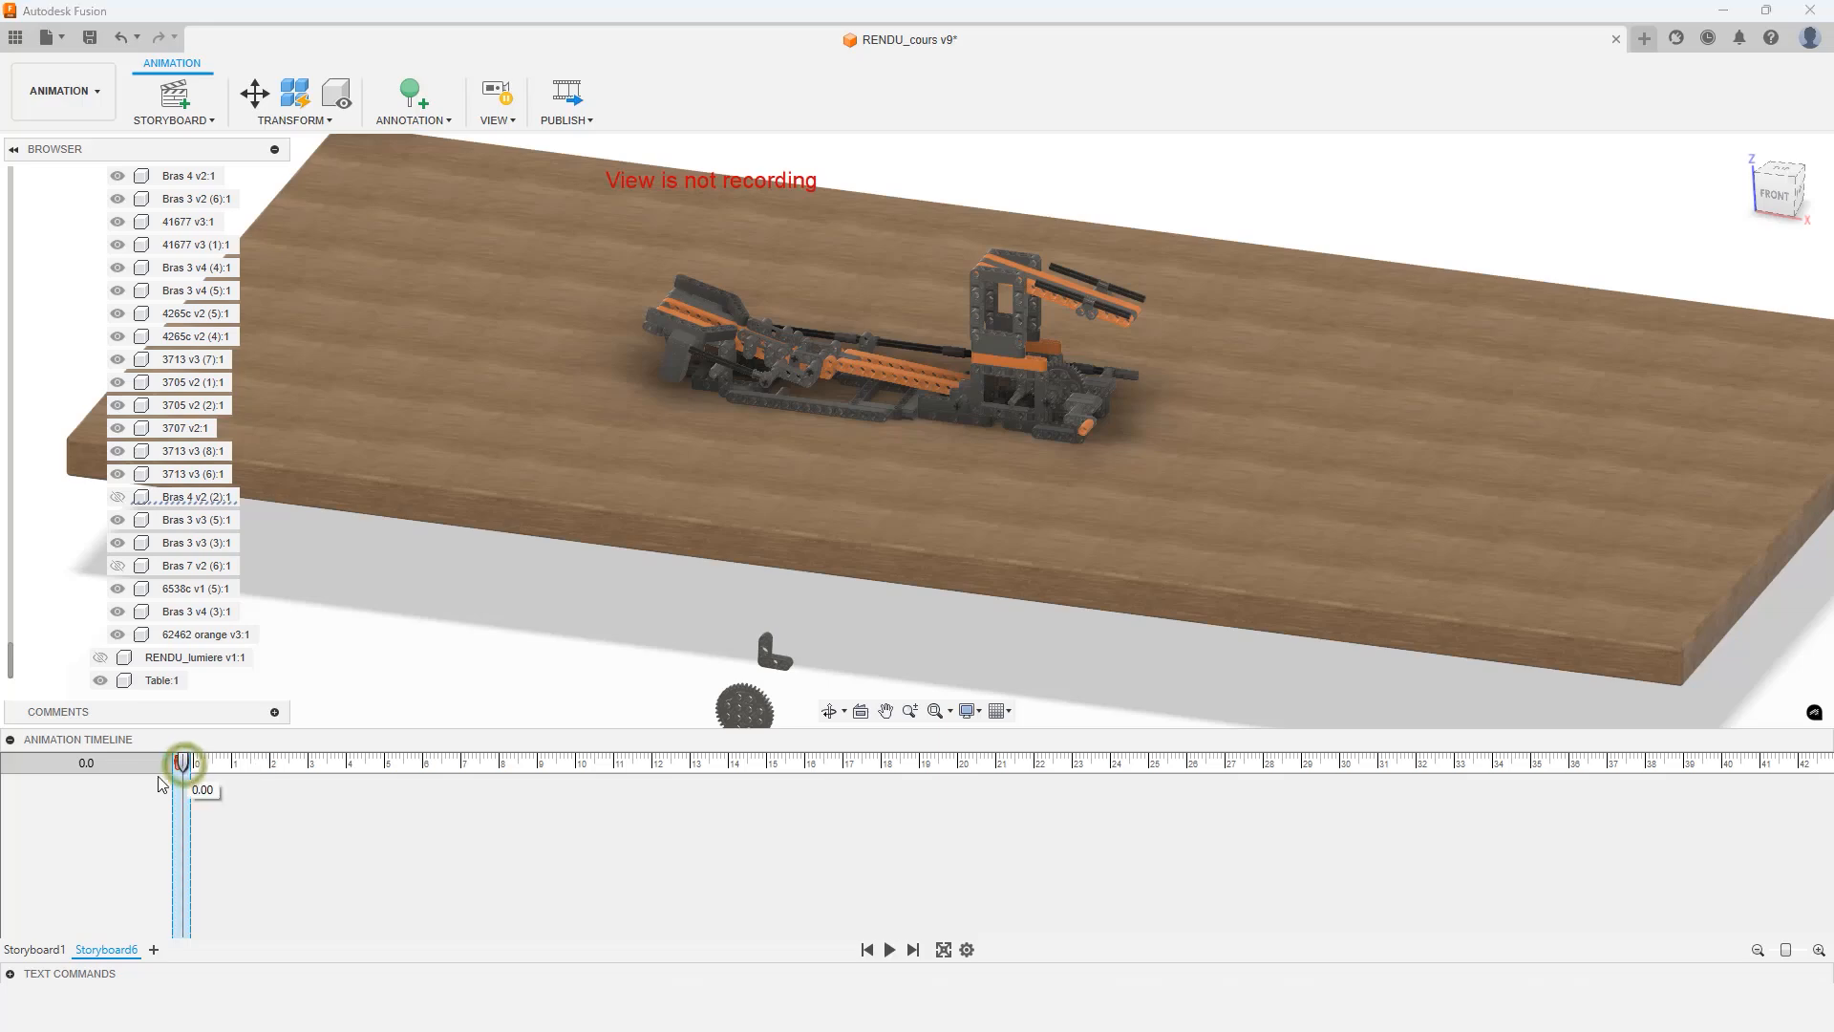
drag(185, 769, 271, 769)
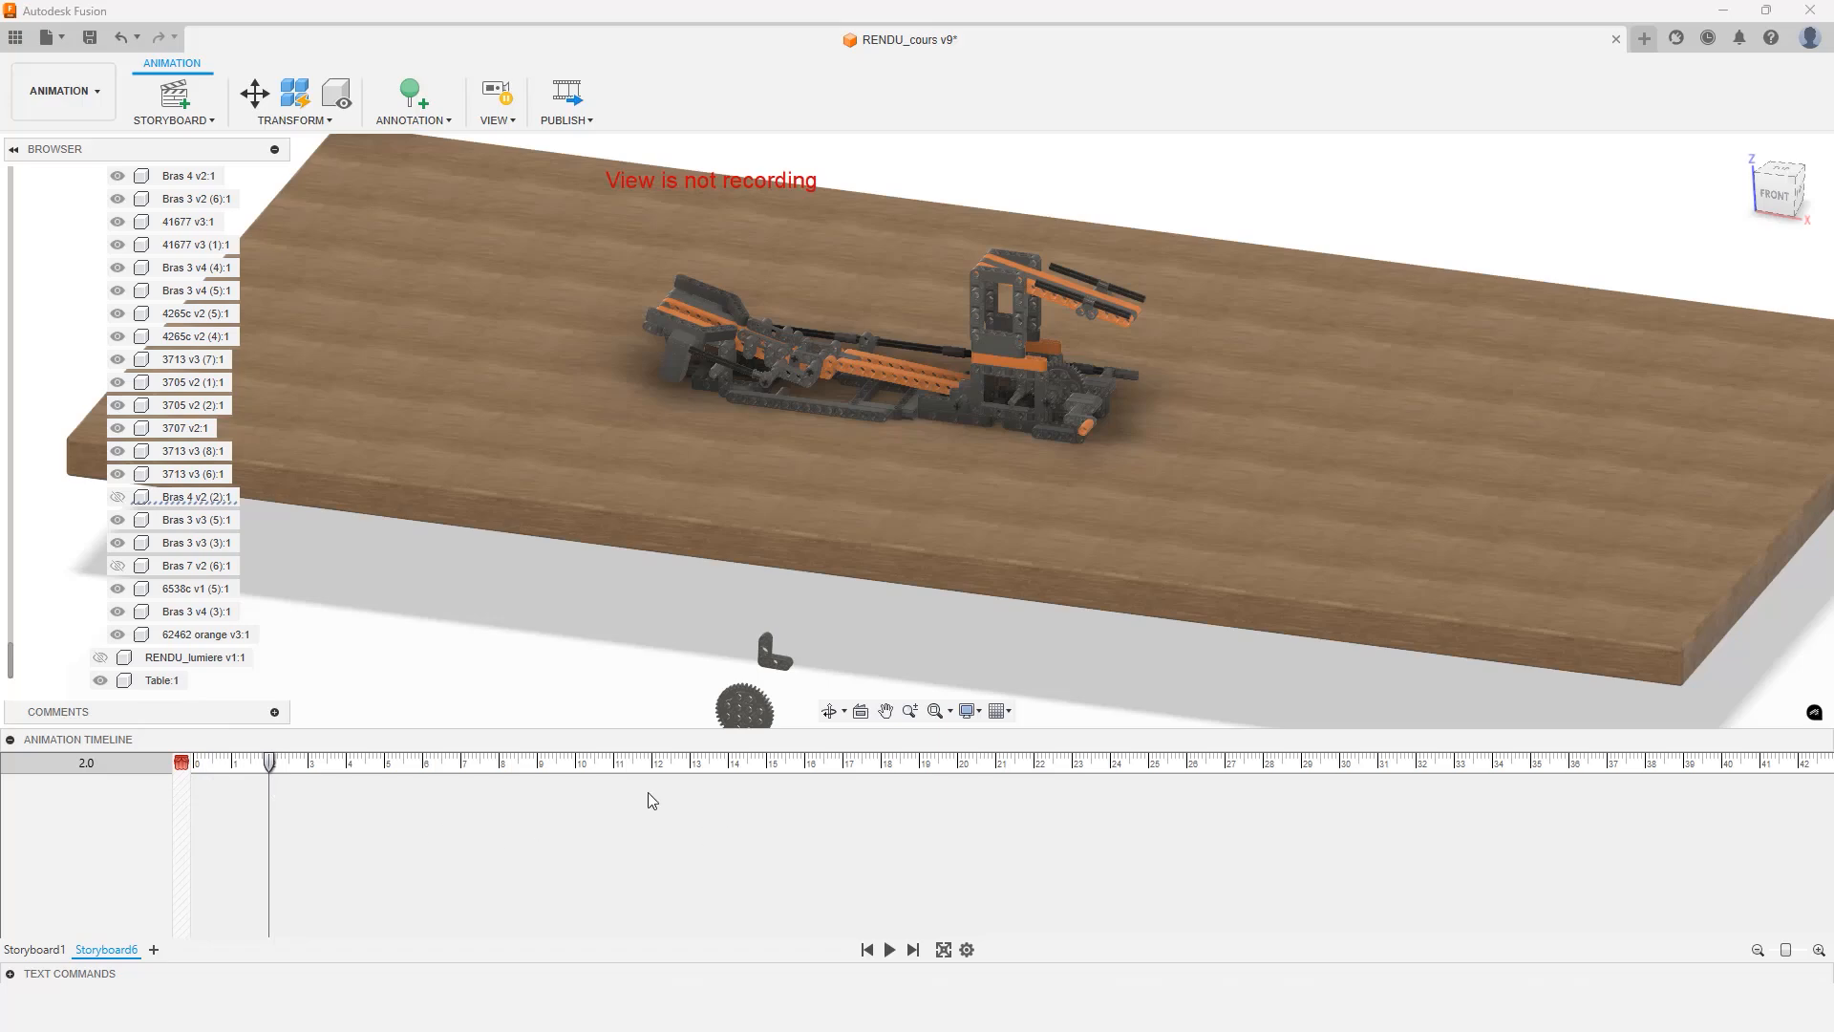
click(742, 711)
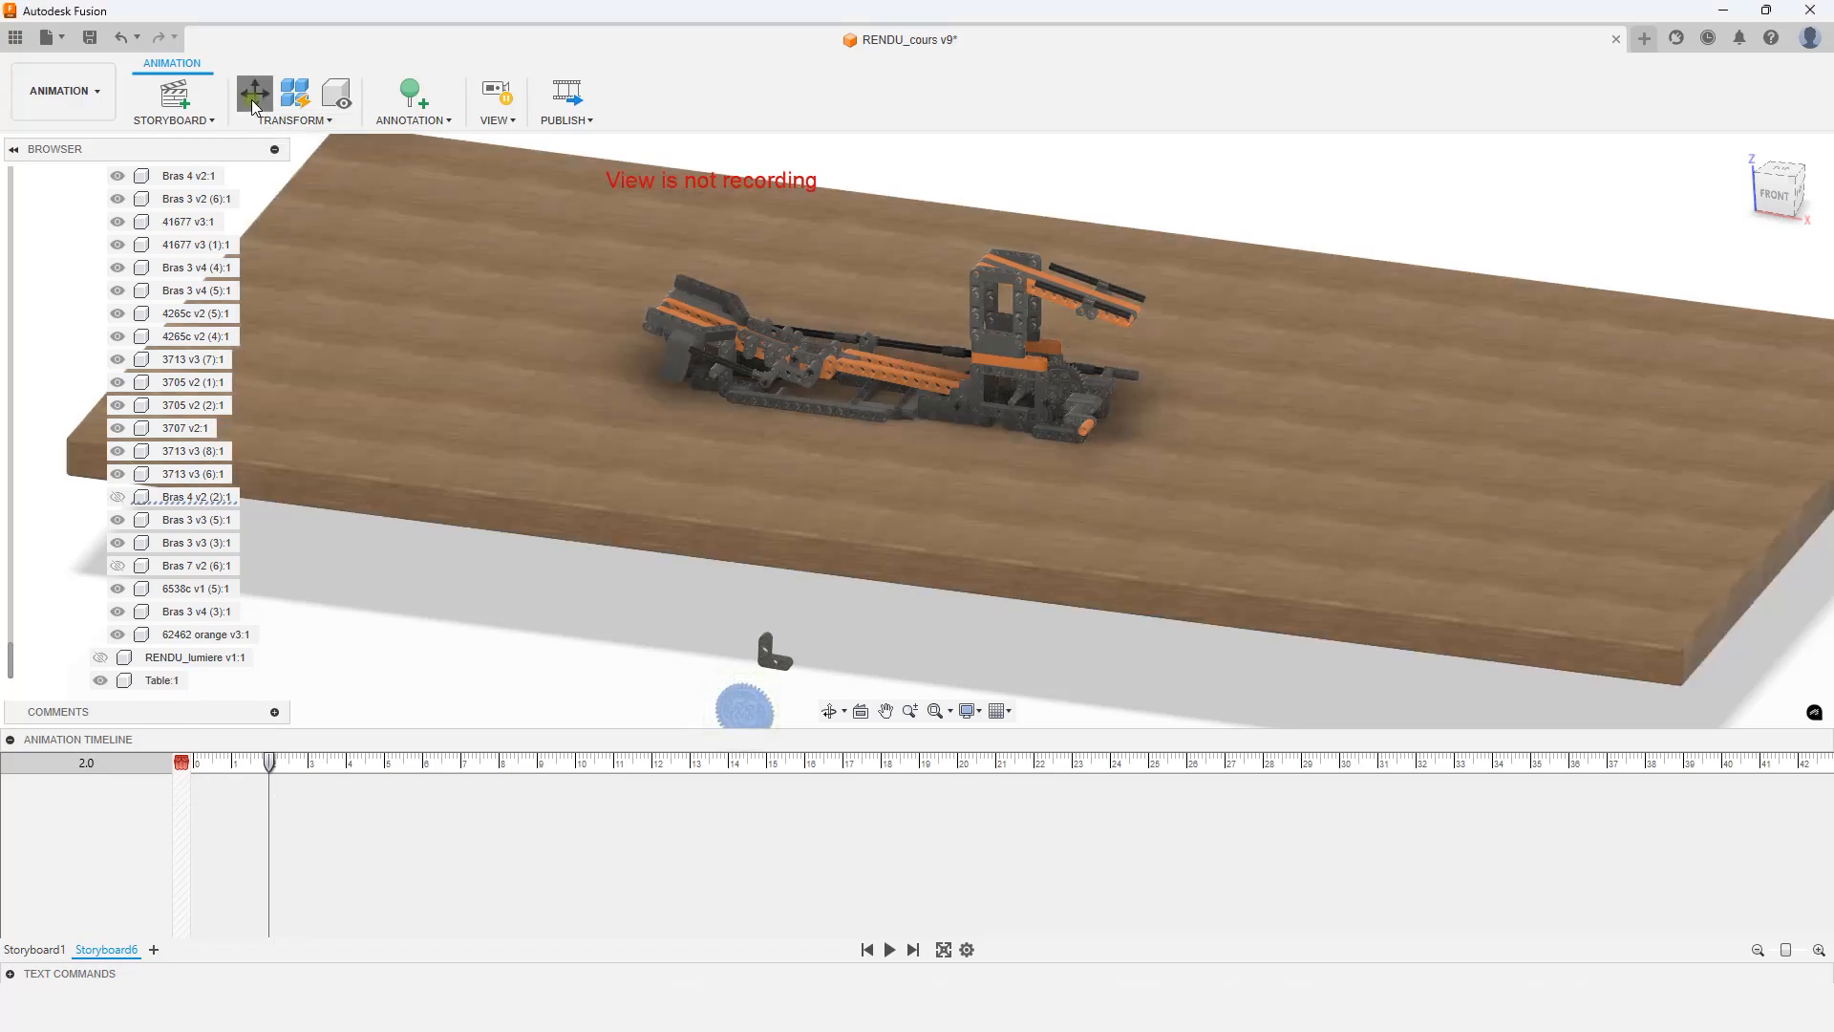
click(253, 100)
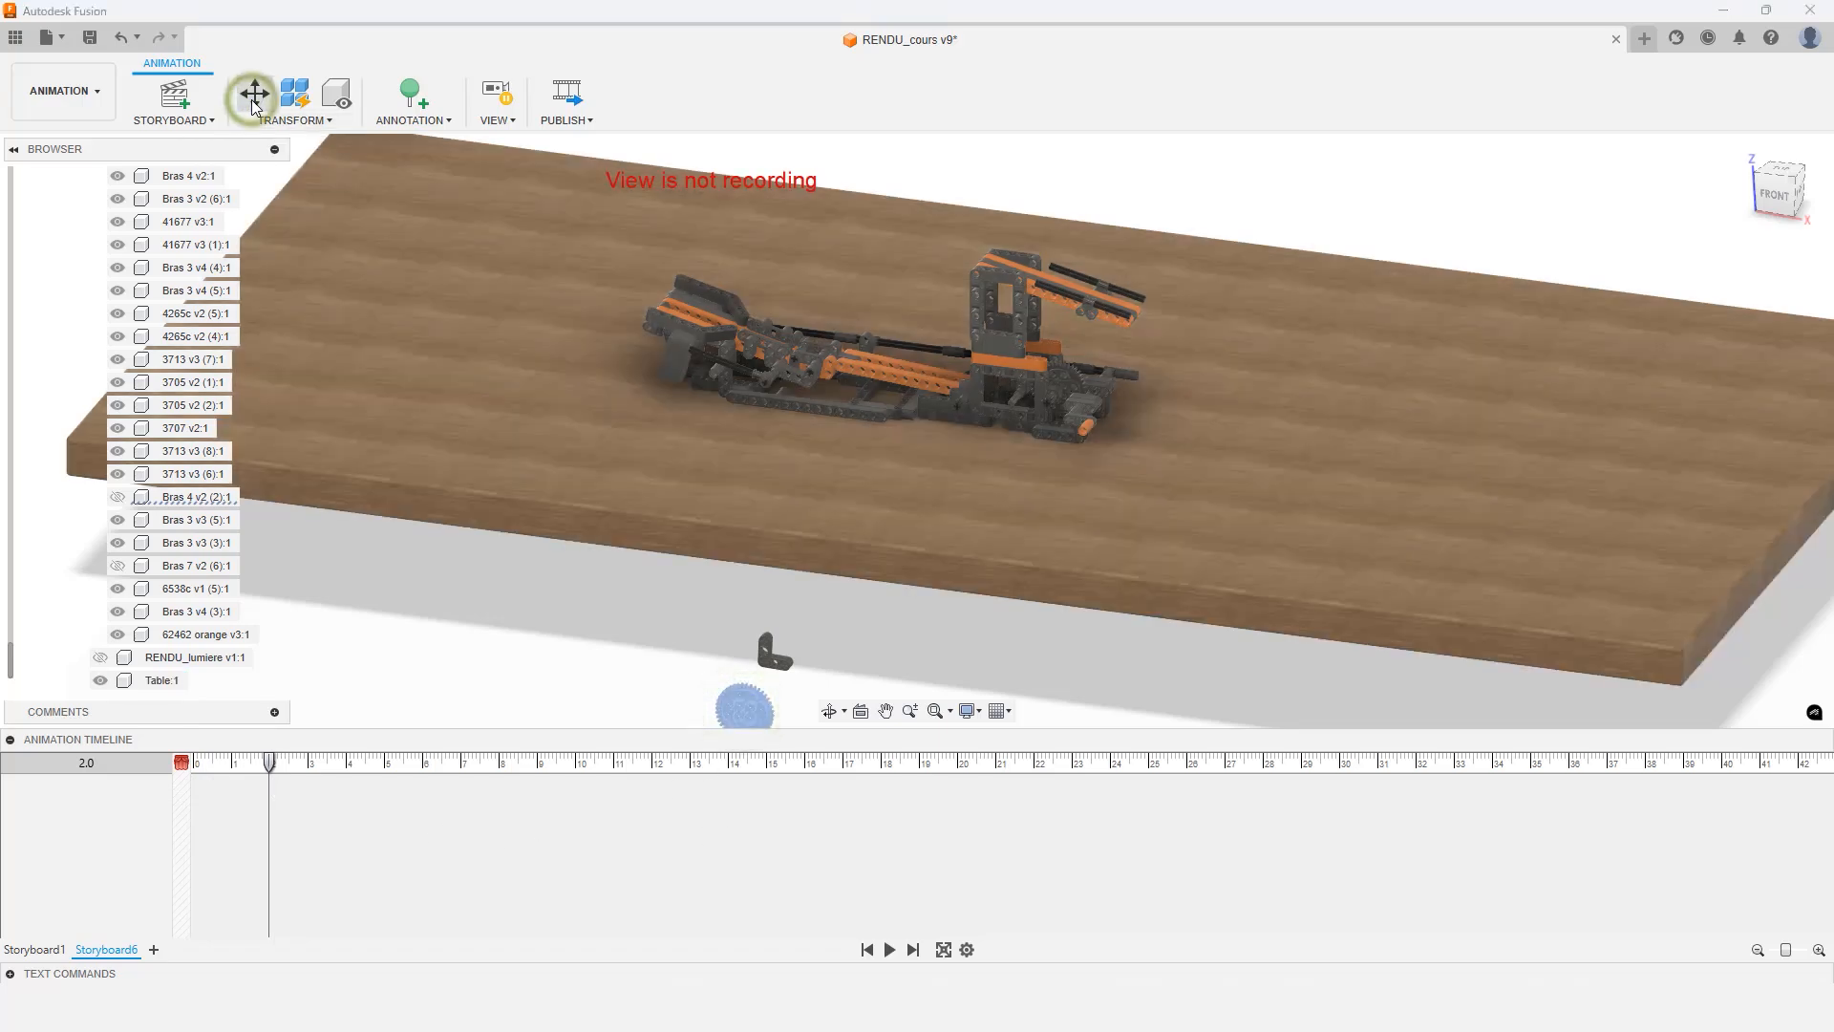
drag(1770, 394, 1702, 397)
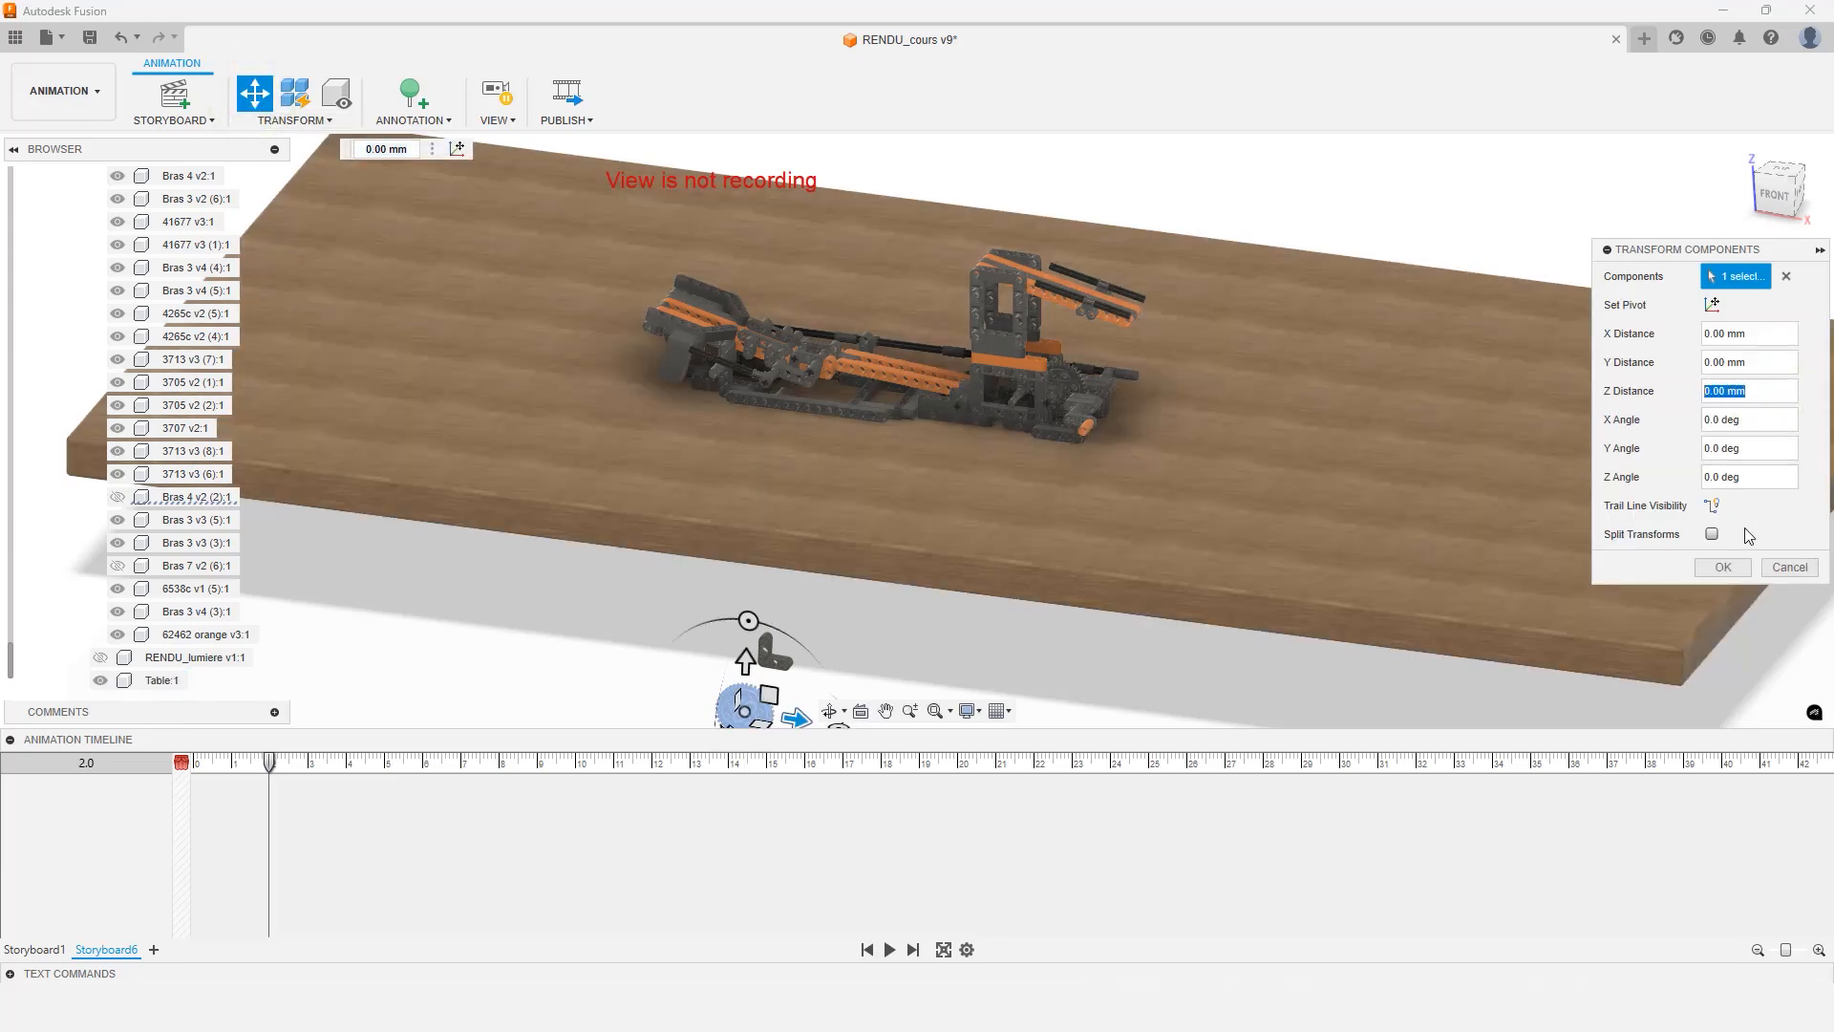
text(-600)
key(Return)
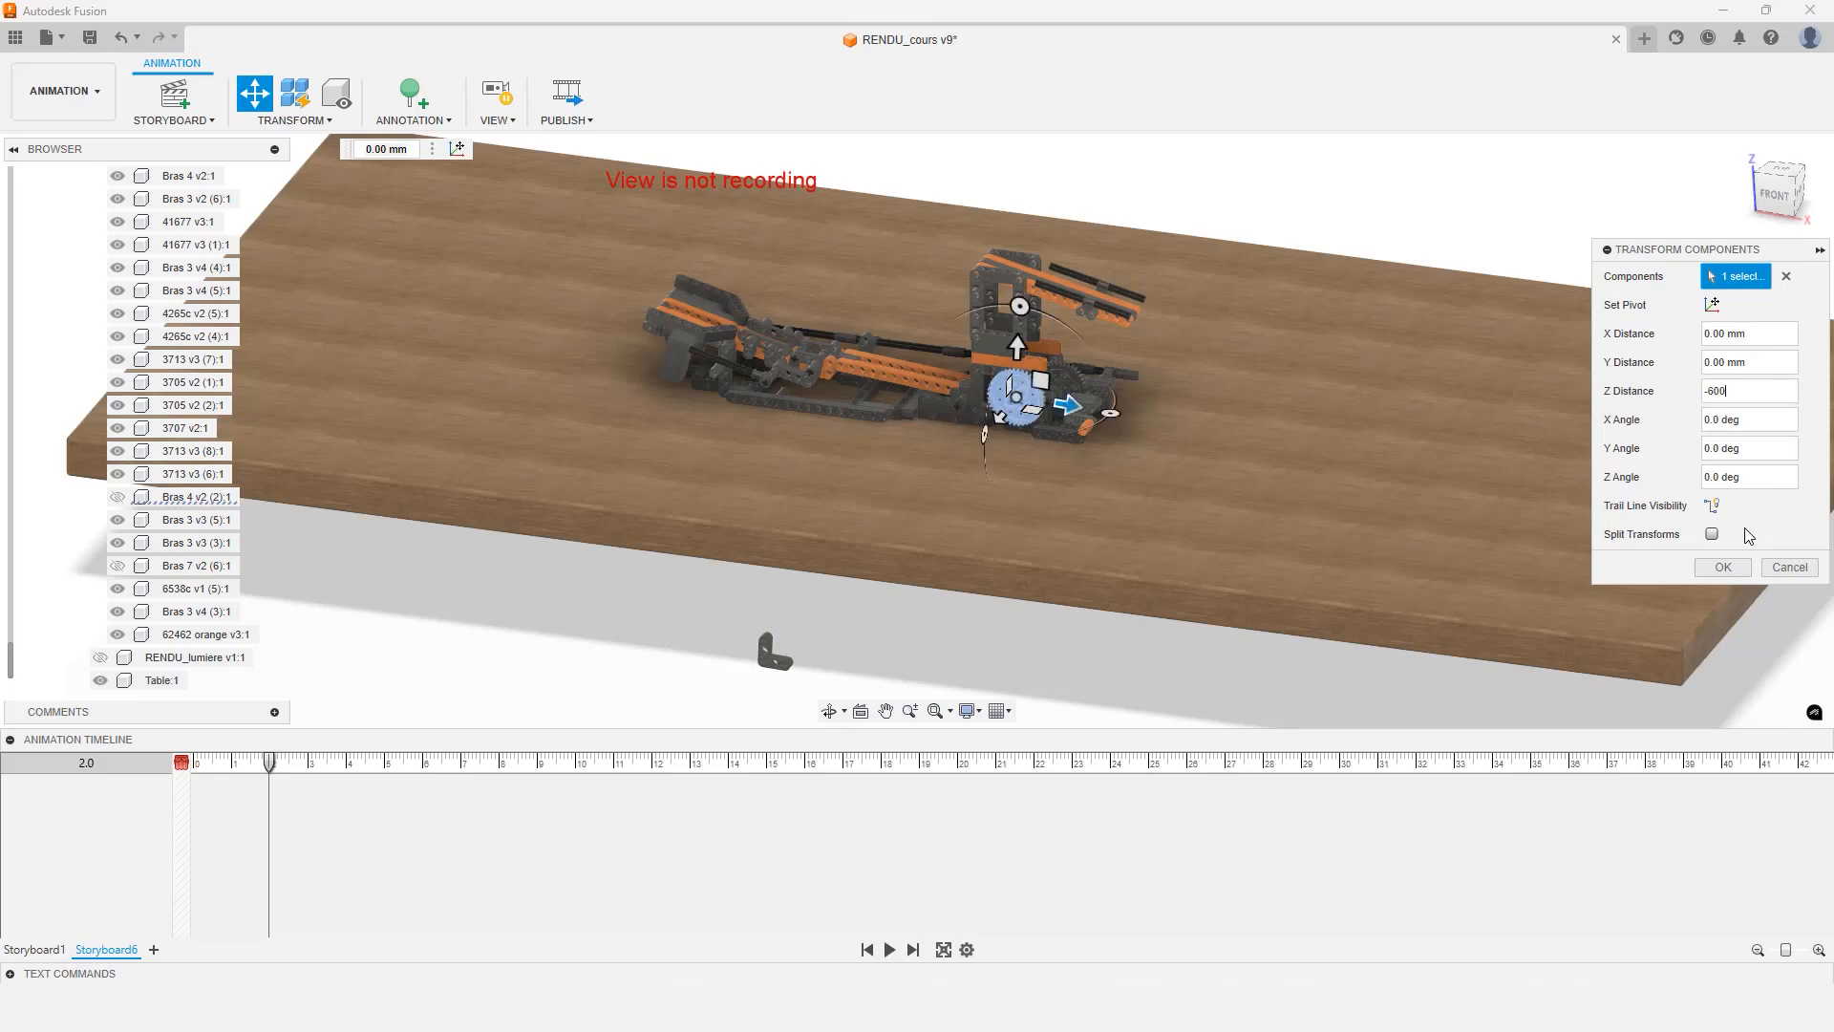
key(Return)
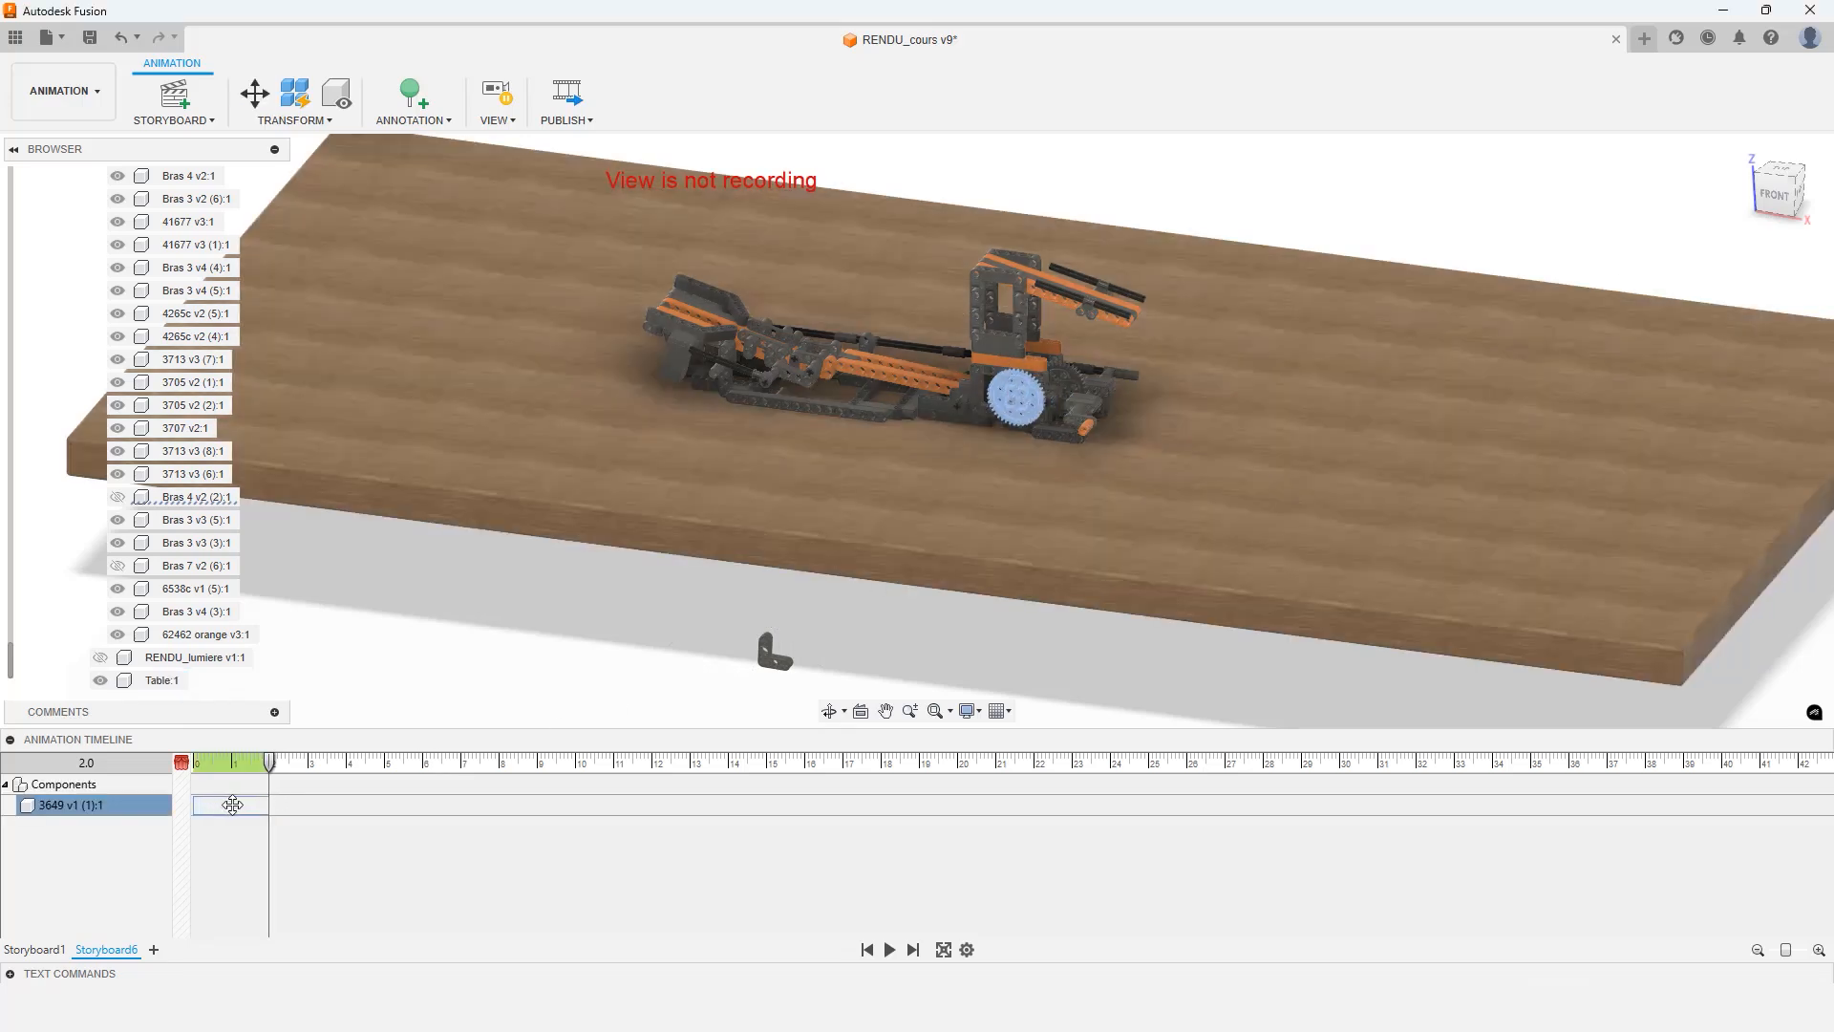
At 2 seconds, move the two Bras 3 v3 arm parts 500 mm along Z back into place
click(205, 808)
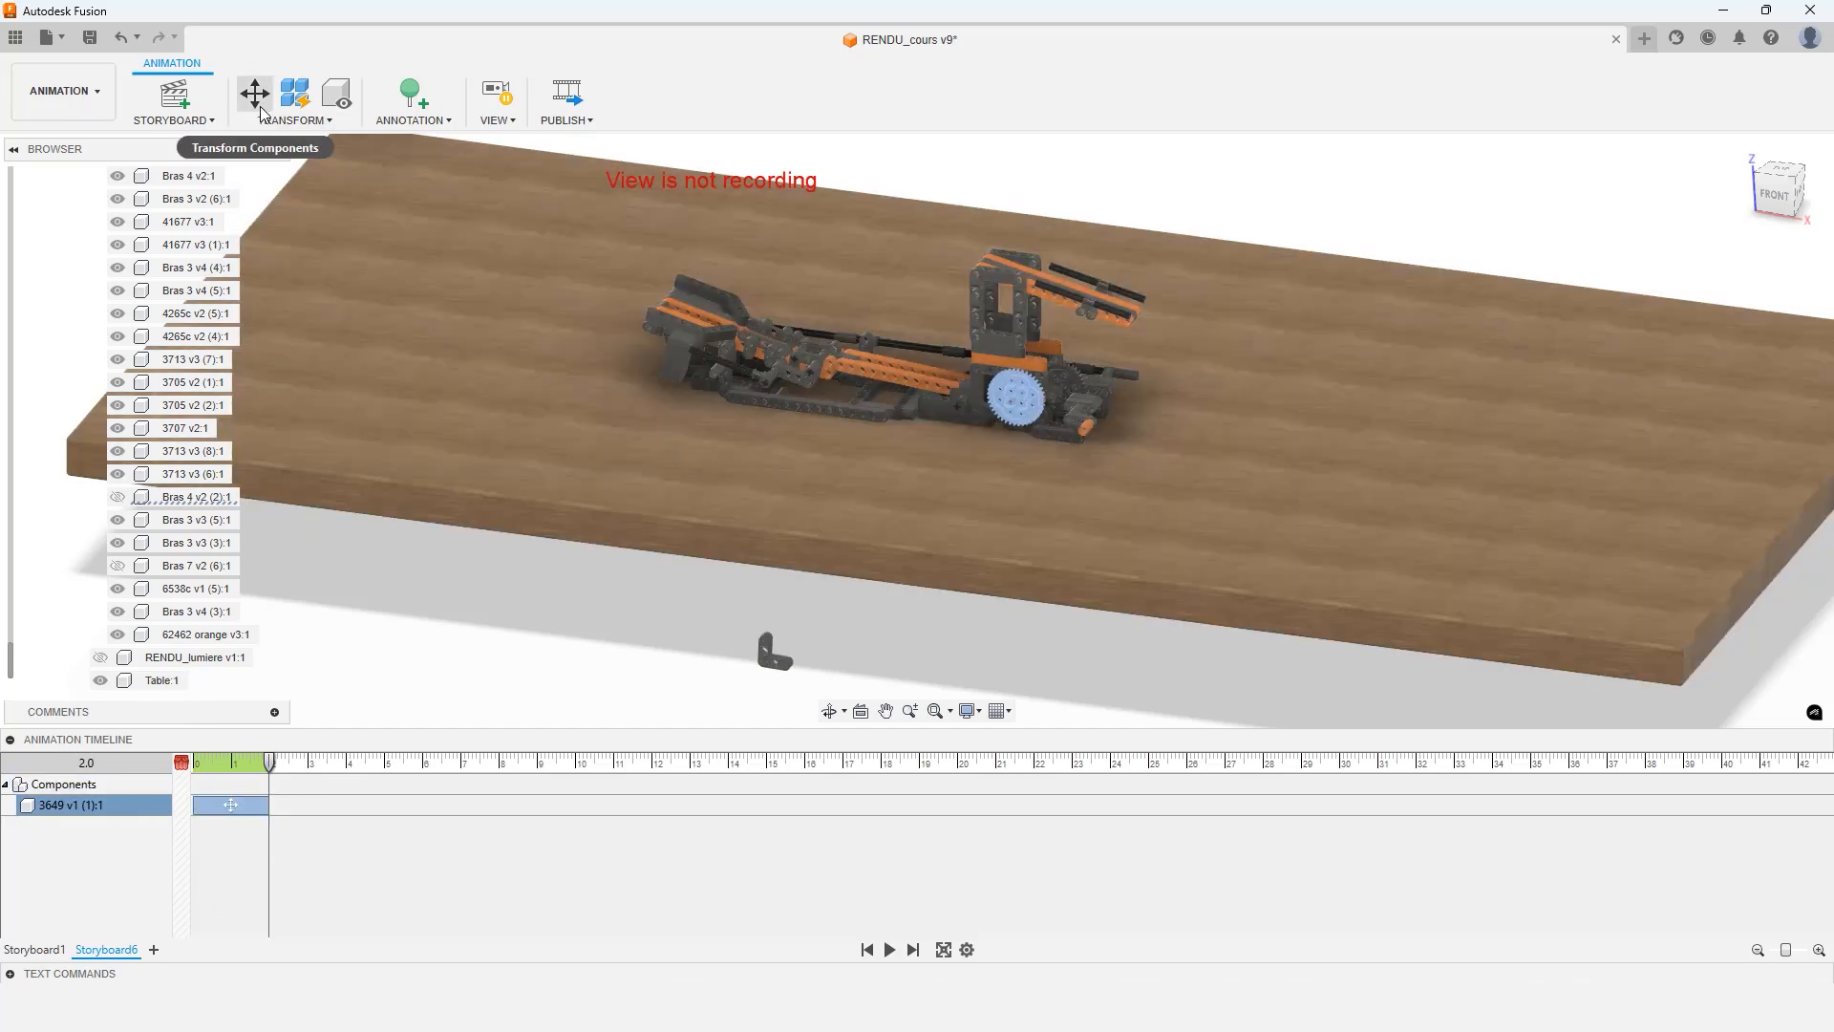
click(254, 96)
scroll(754, 656, up, 1)
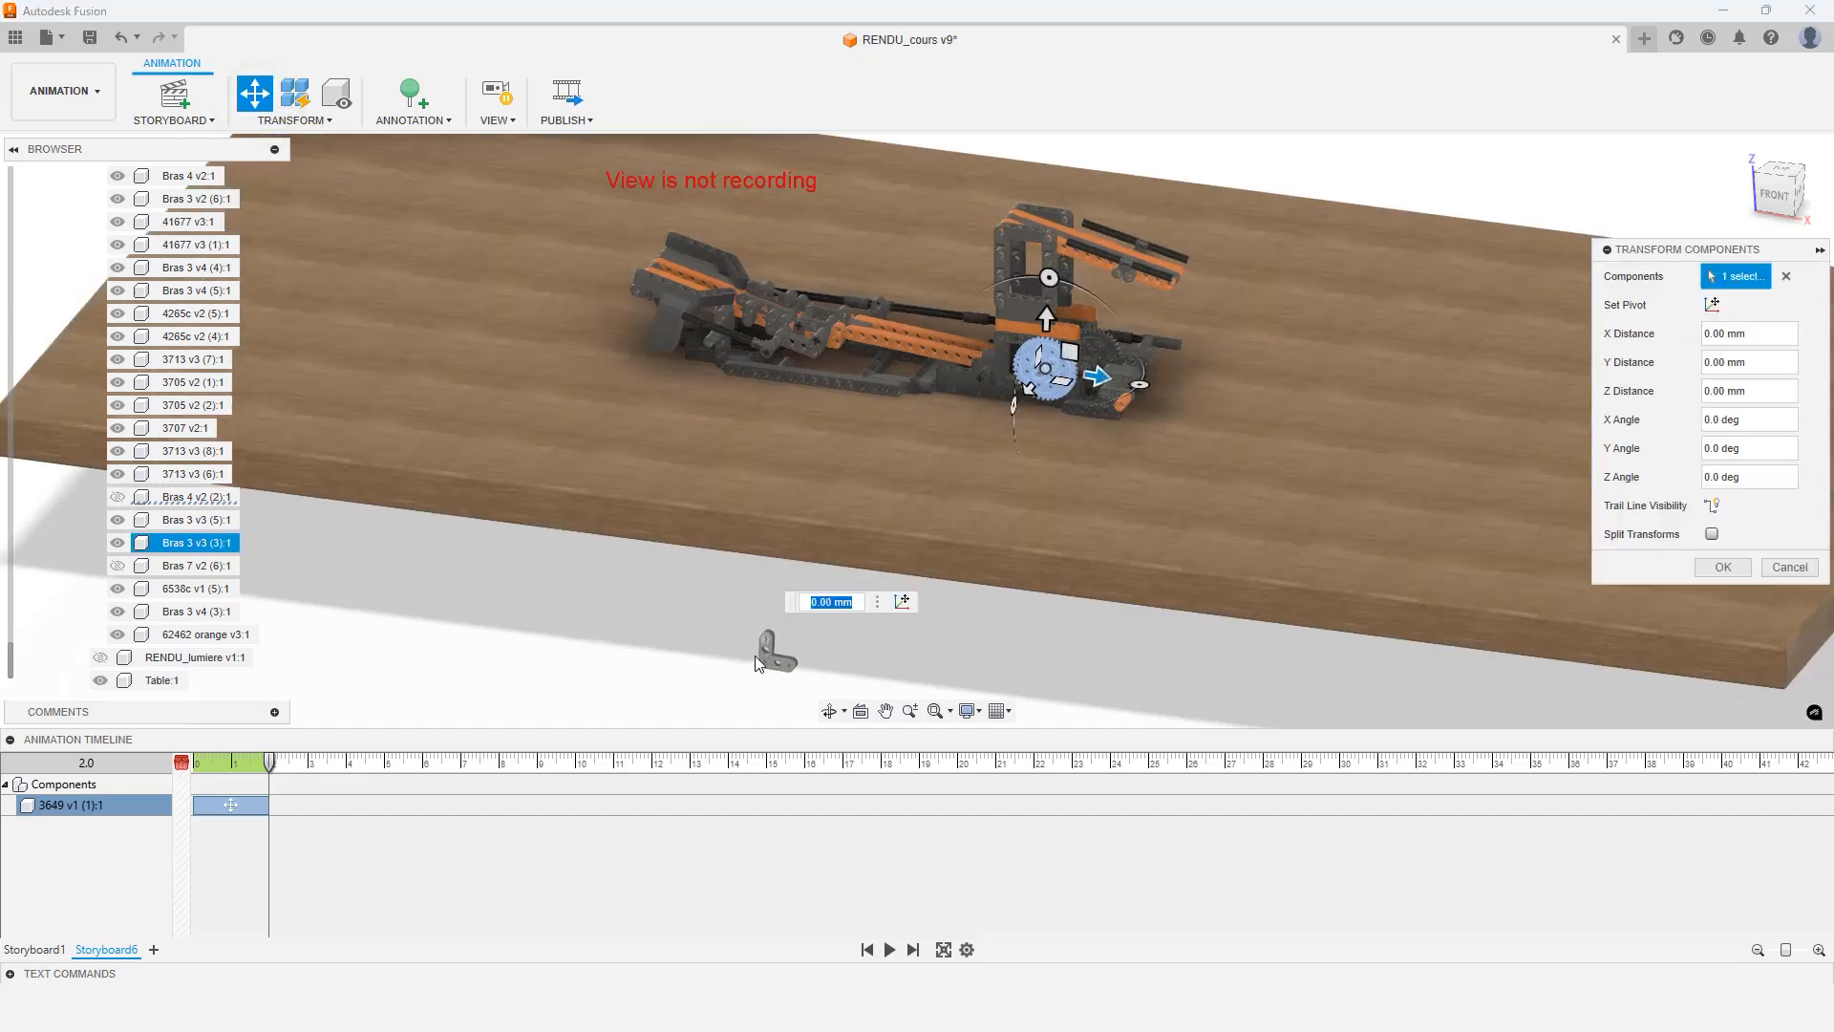
scroll(764, 653, up, 3)
click(793, 651)
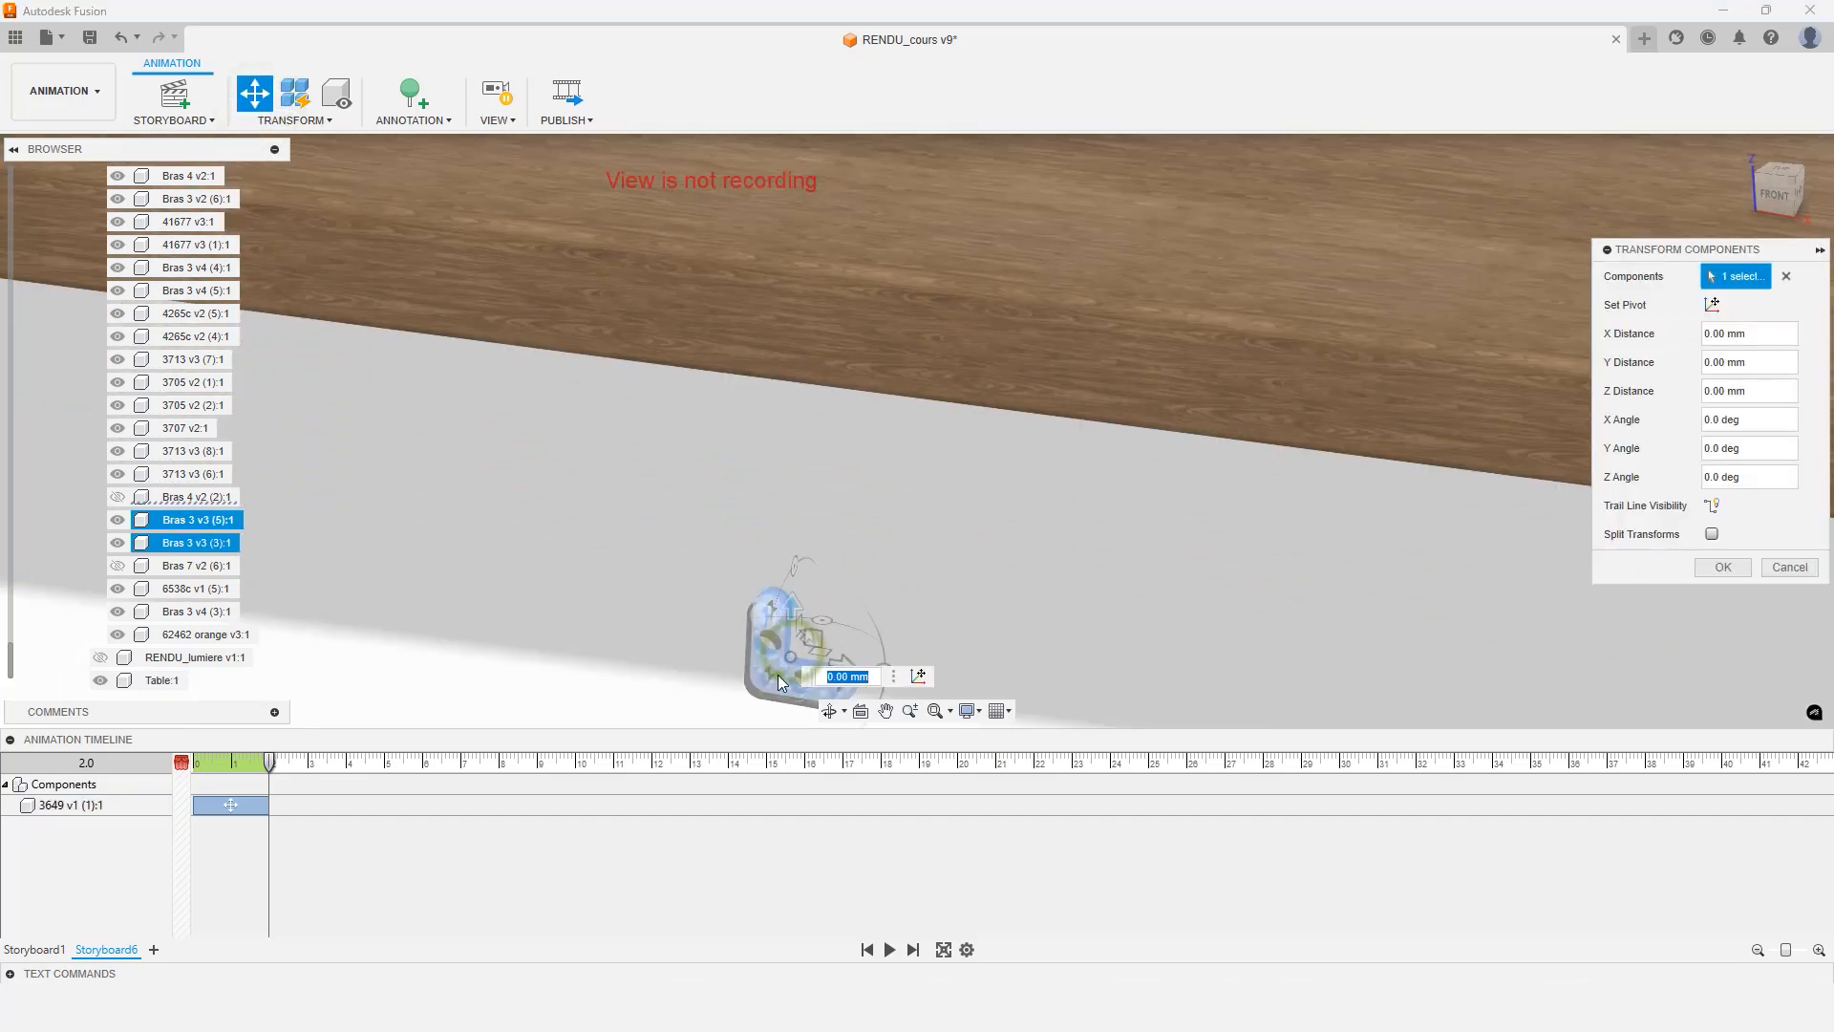
click(778, 674)
click(1768, 392)
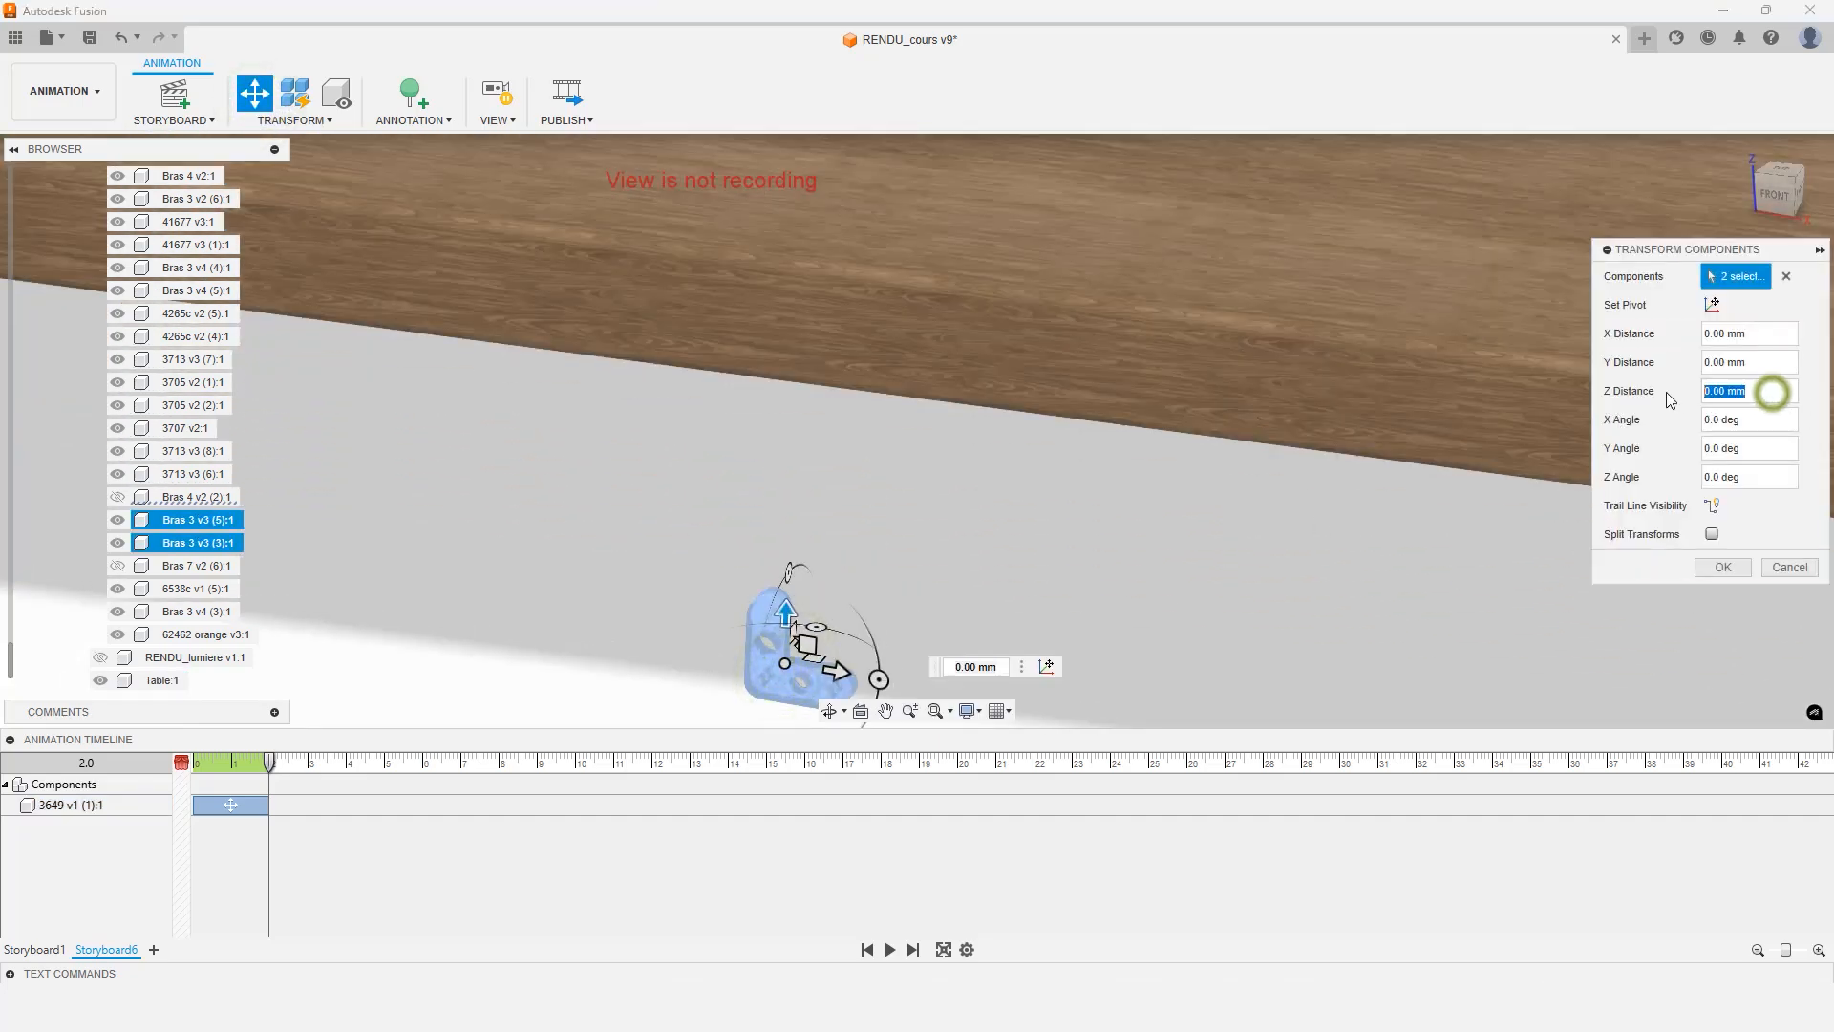
text(500)
key(Return)
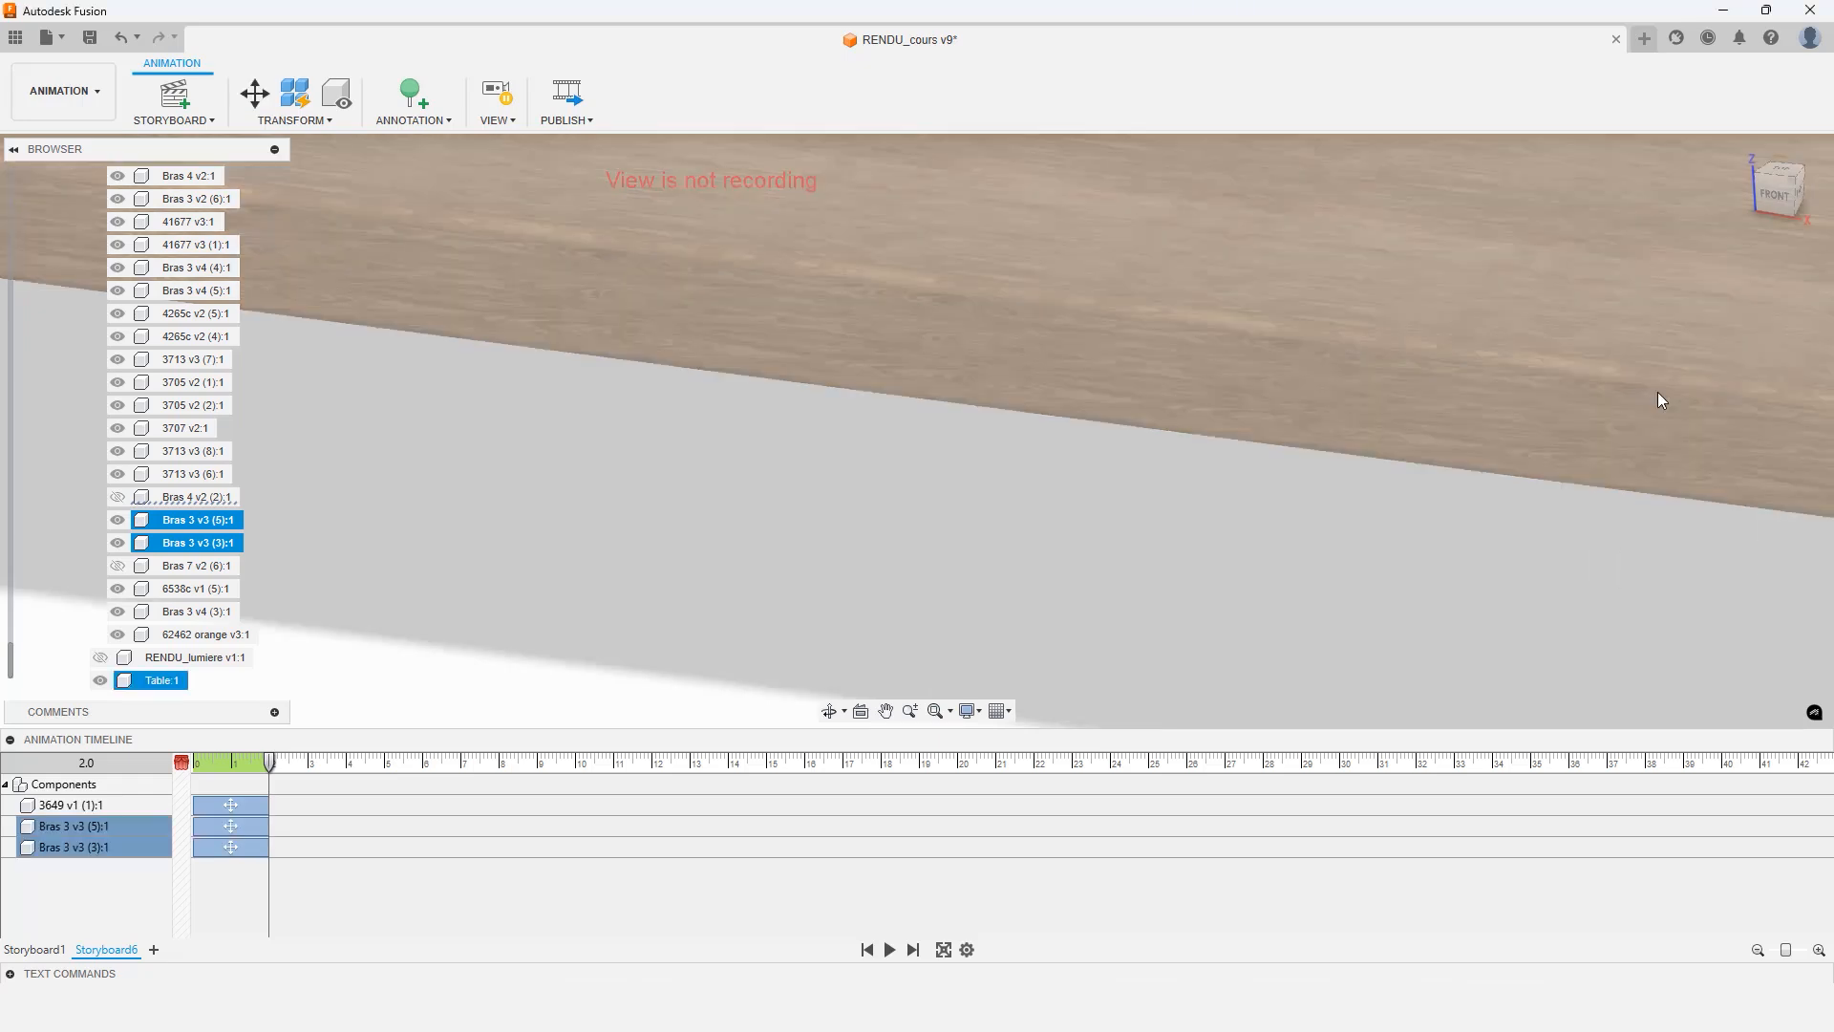
Return the playhead to 0 seconds and turn on view recording
scroll(1091, 489, down, 4)
middle_drag(1120, 374, 951, 496)
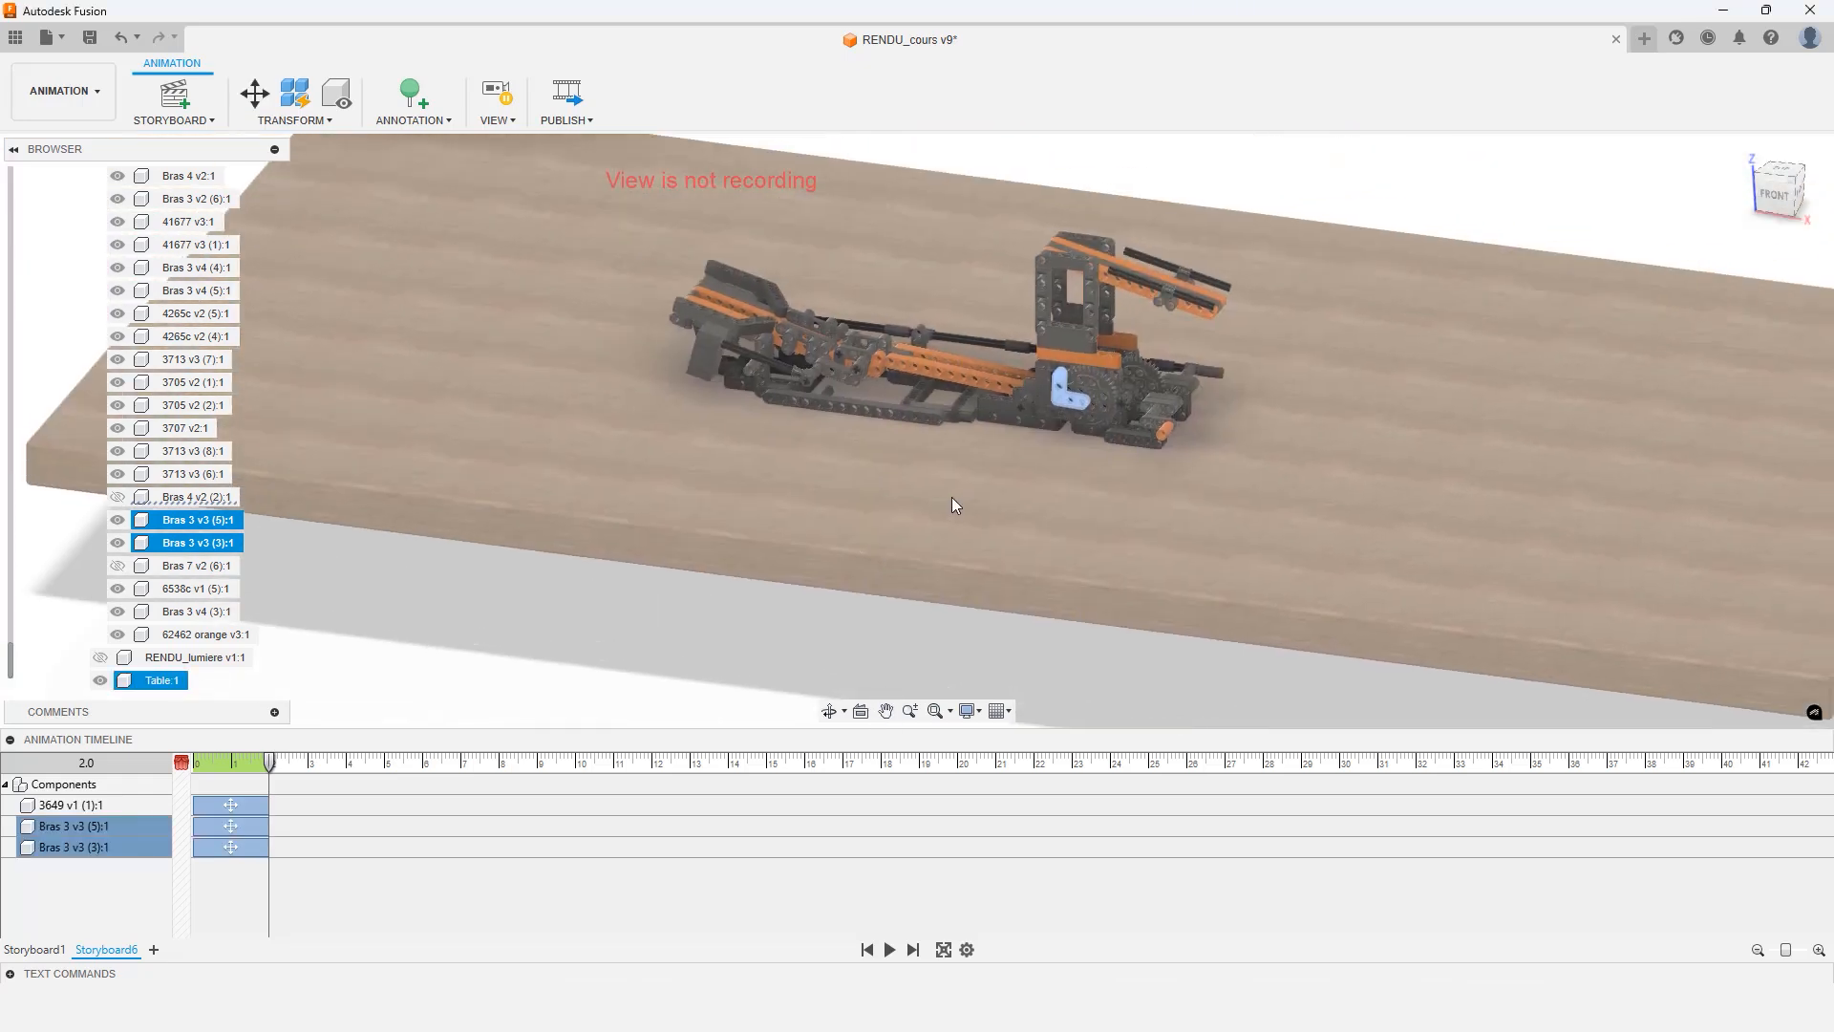
scroll(1071, 369, up, 8)
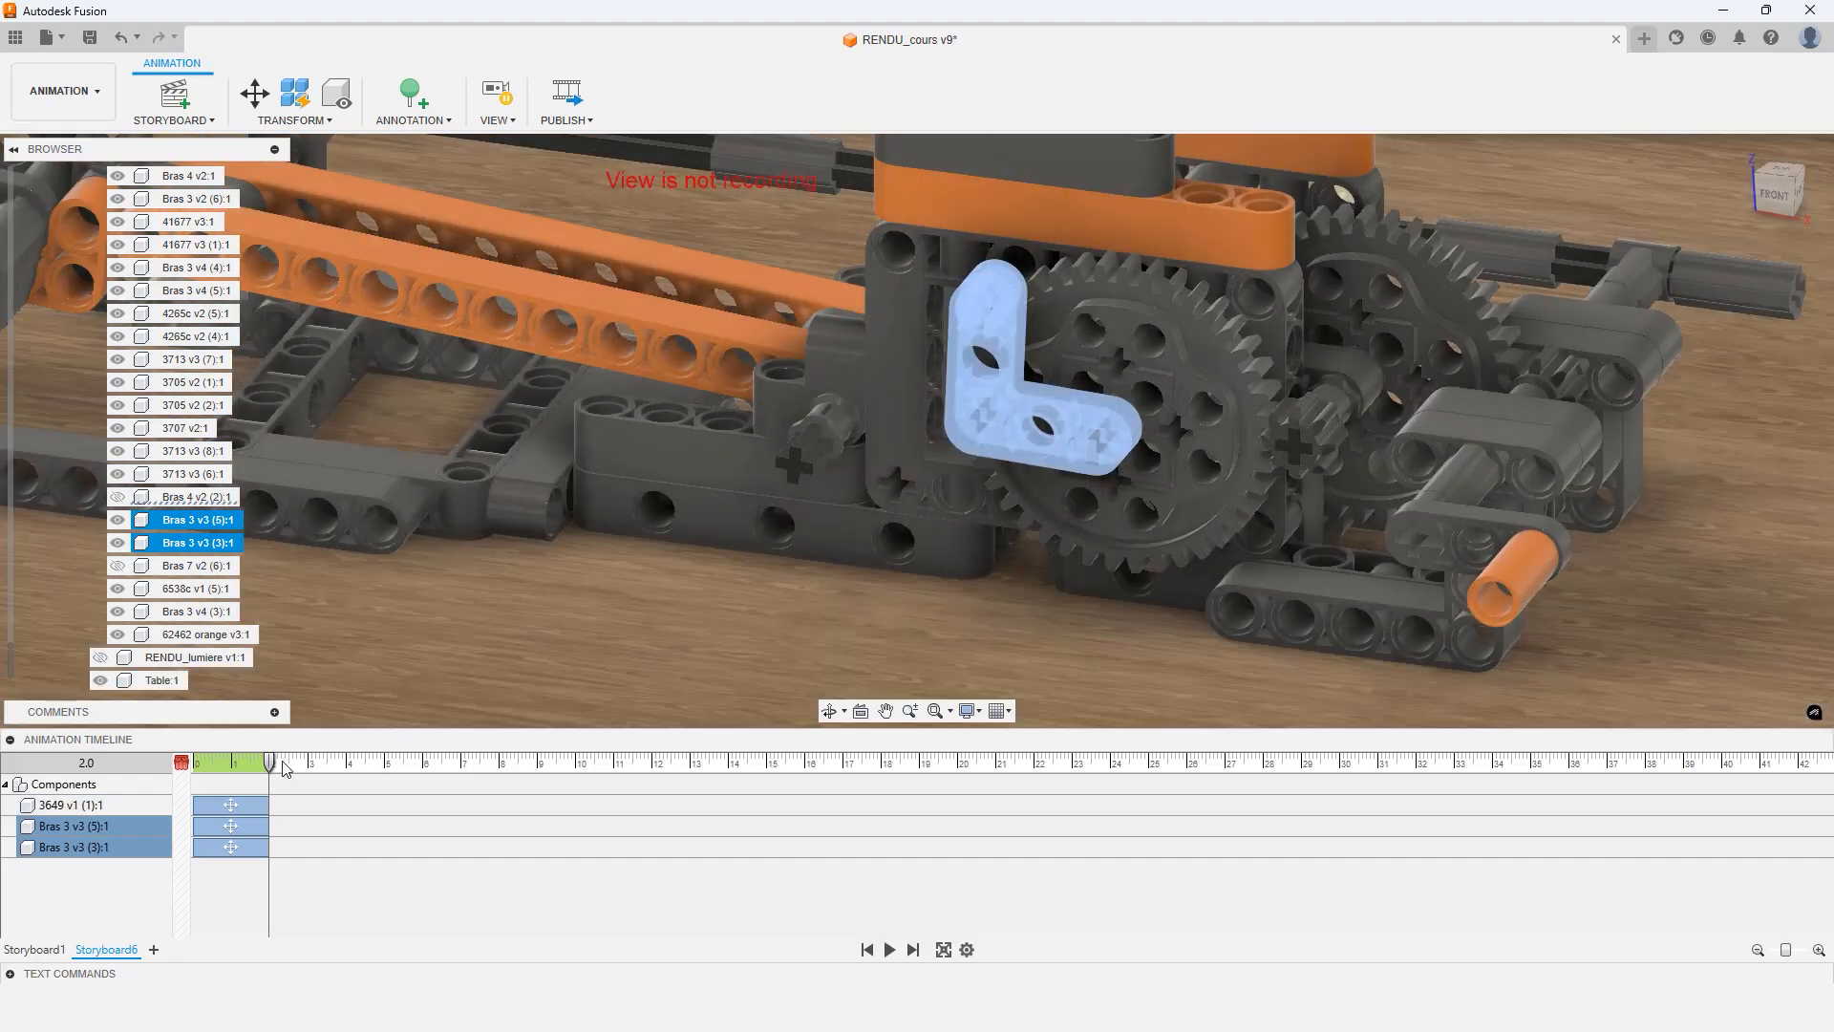
mouse_move(272, 769)
mouse_down()
mouse_move(185, 781)
mouse_move(270, 770)
mouse_up()
click(272, 761)
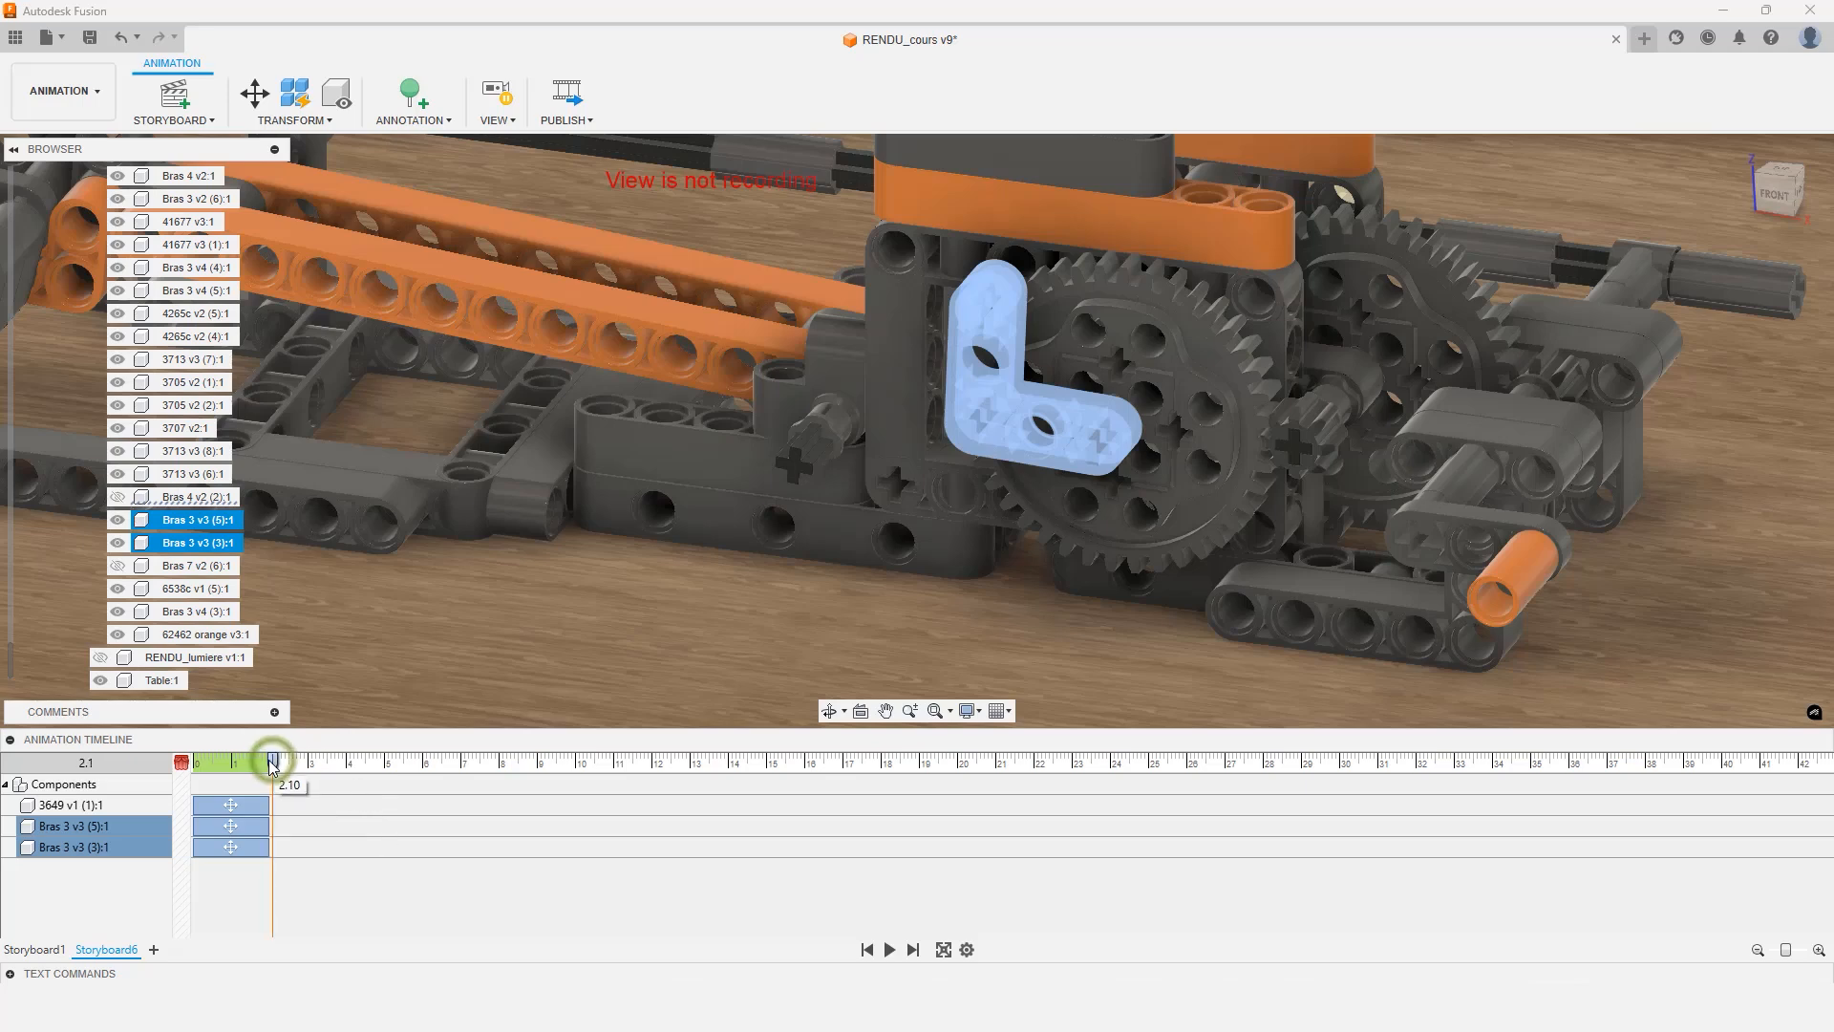
drag(271, 761, 186, 778)
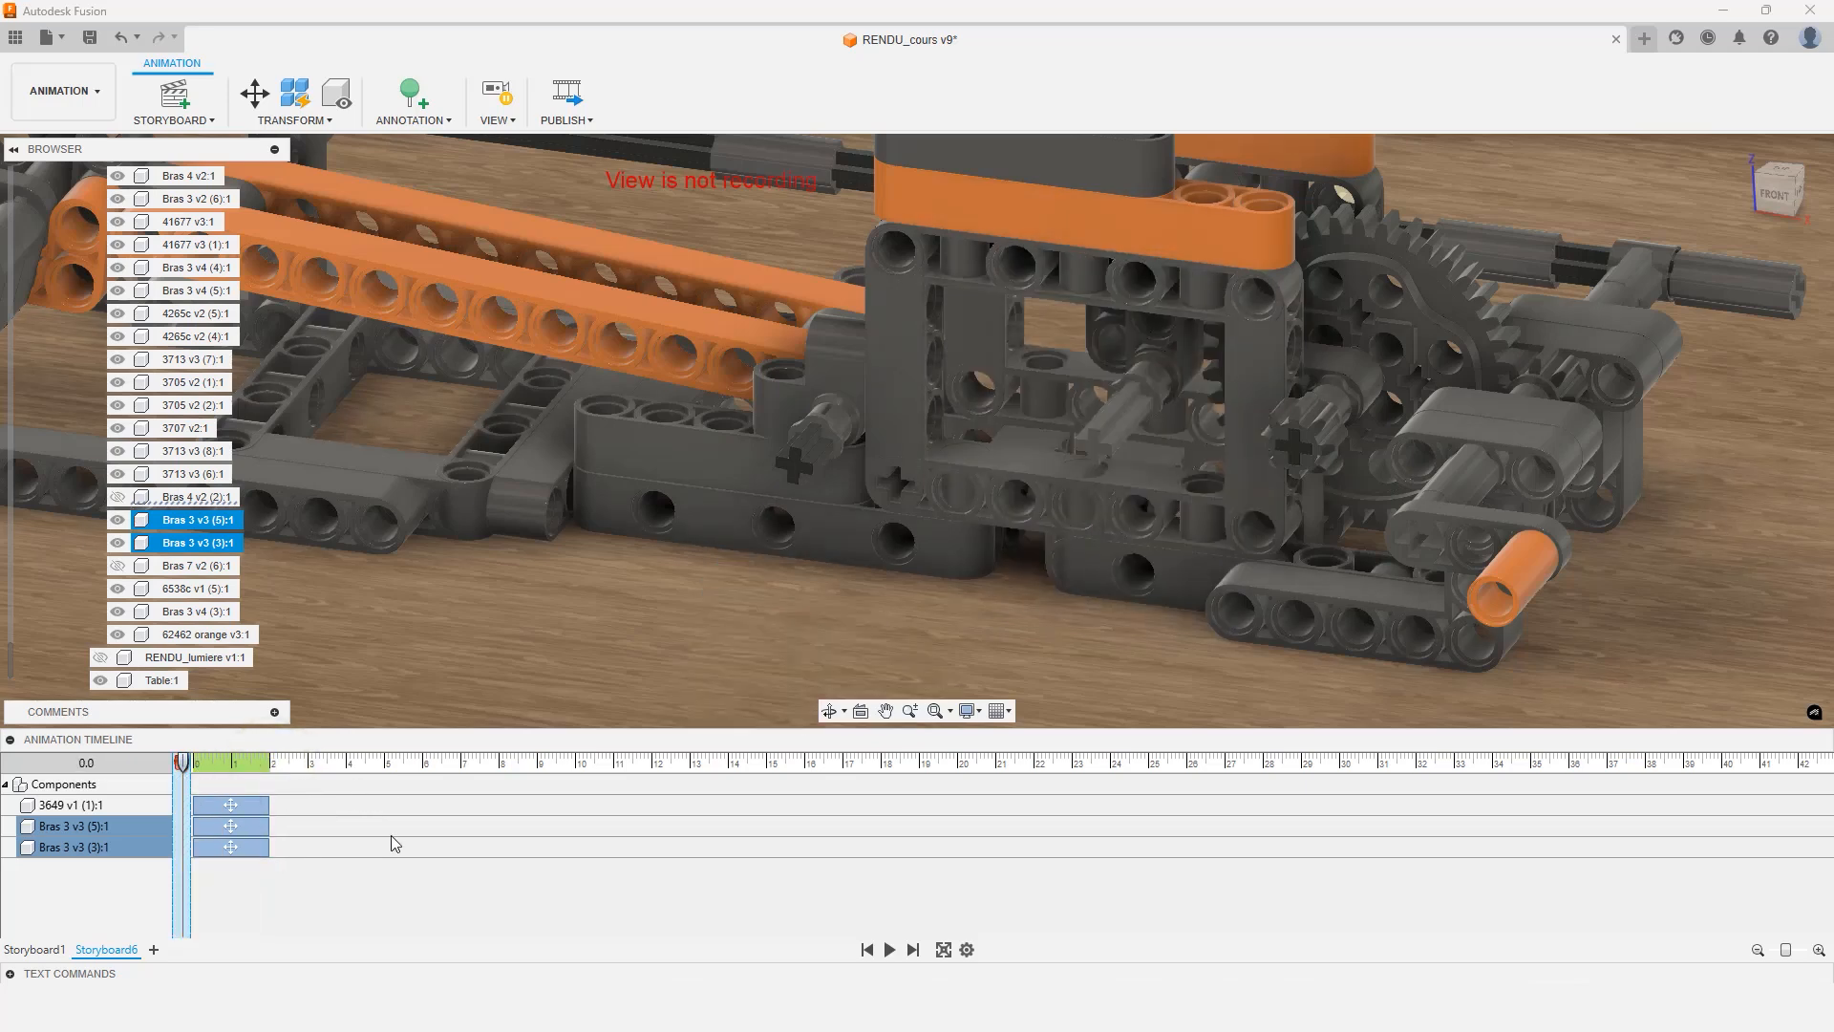
click(498, 90)
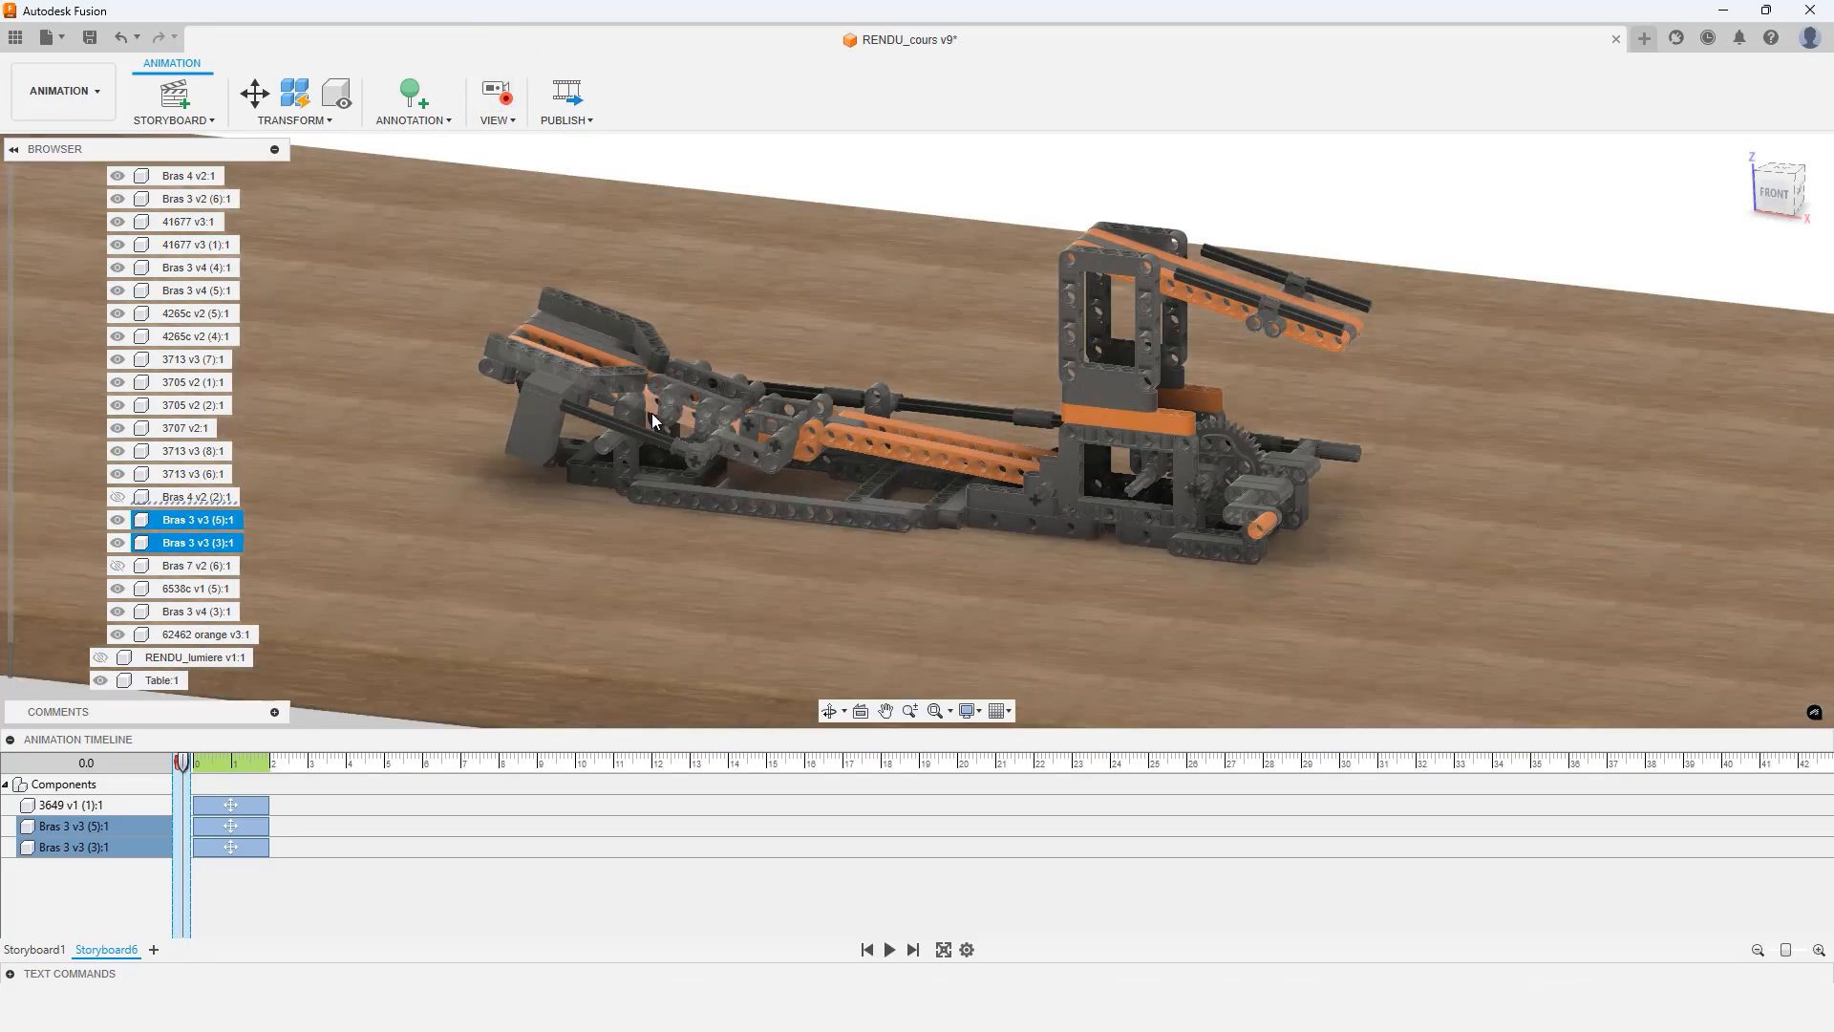
Move the playhead to 6 seconds and record a front-facing camera view of the mechanism
shift+middle_drag(660, 405, 910, 487)
scroll(879, 516, down, 1)
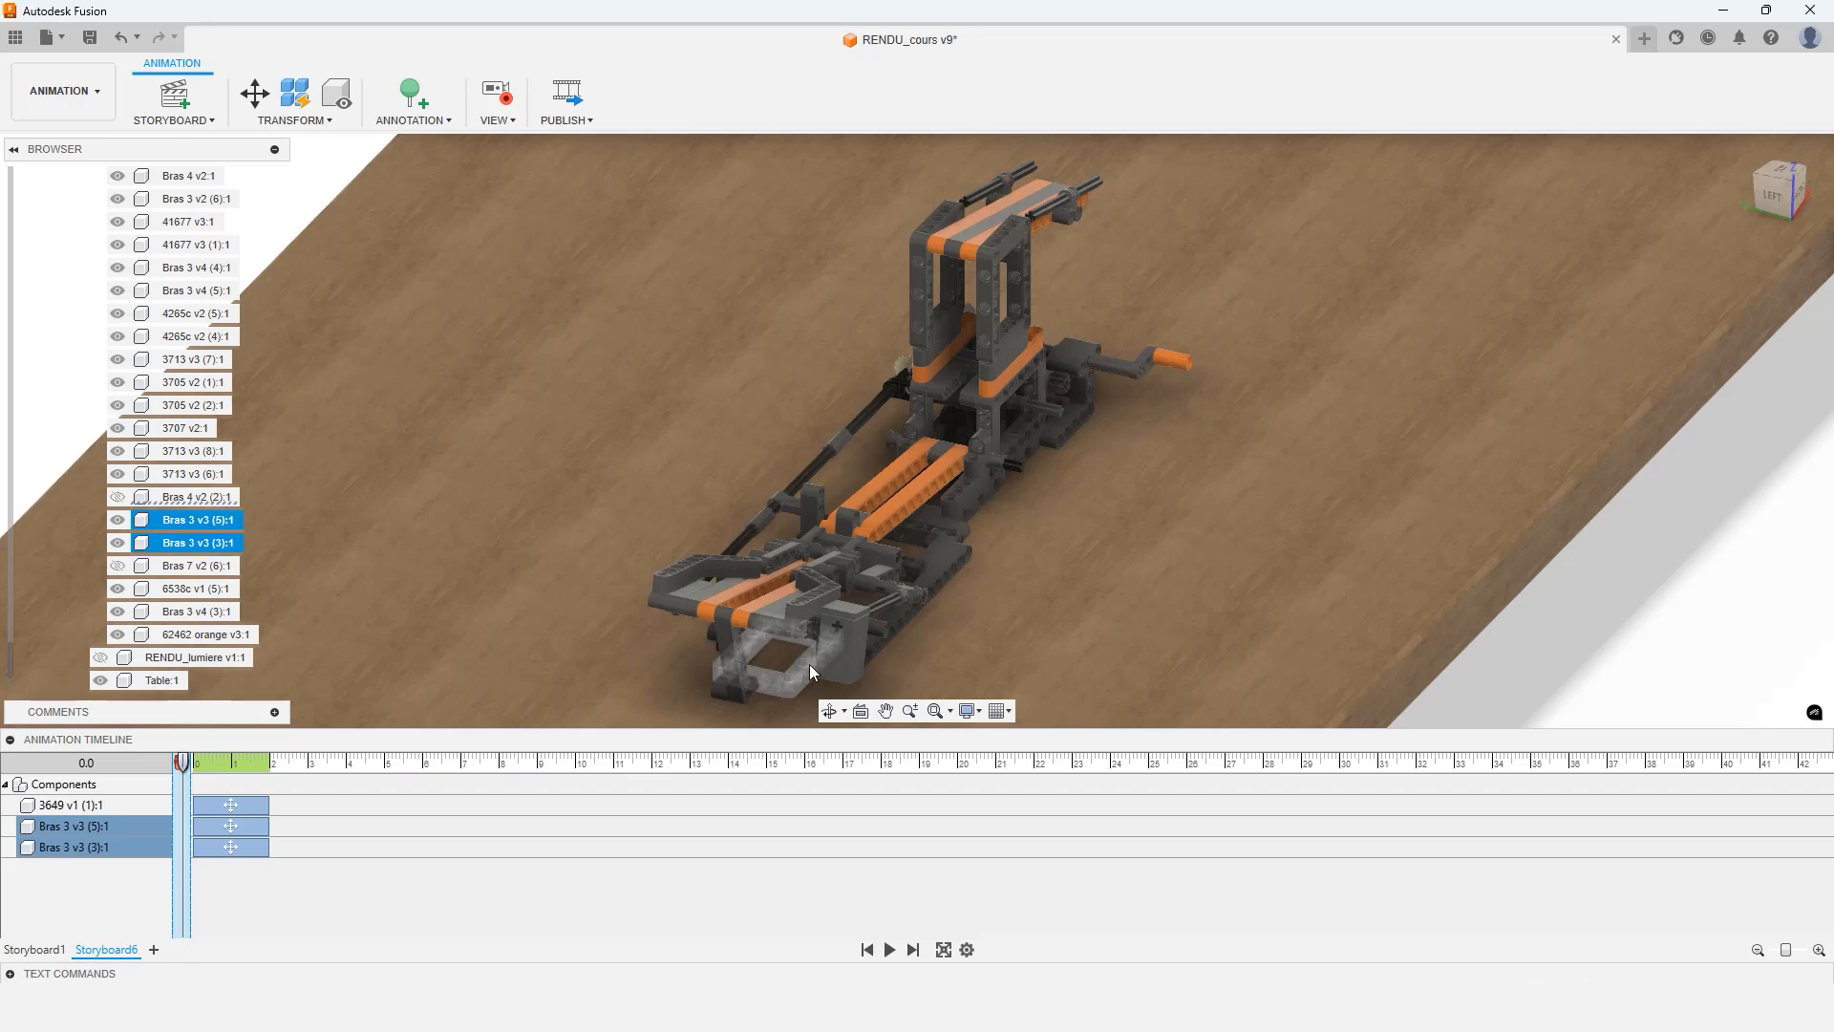
click(645, 484)
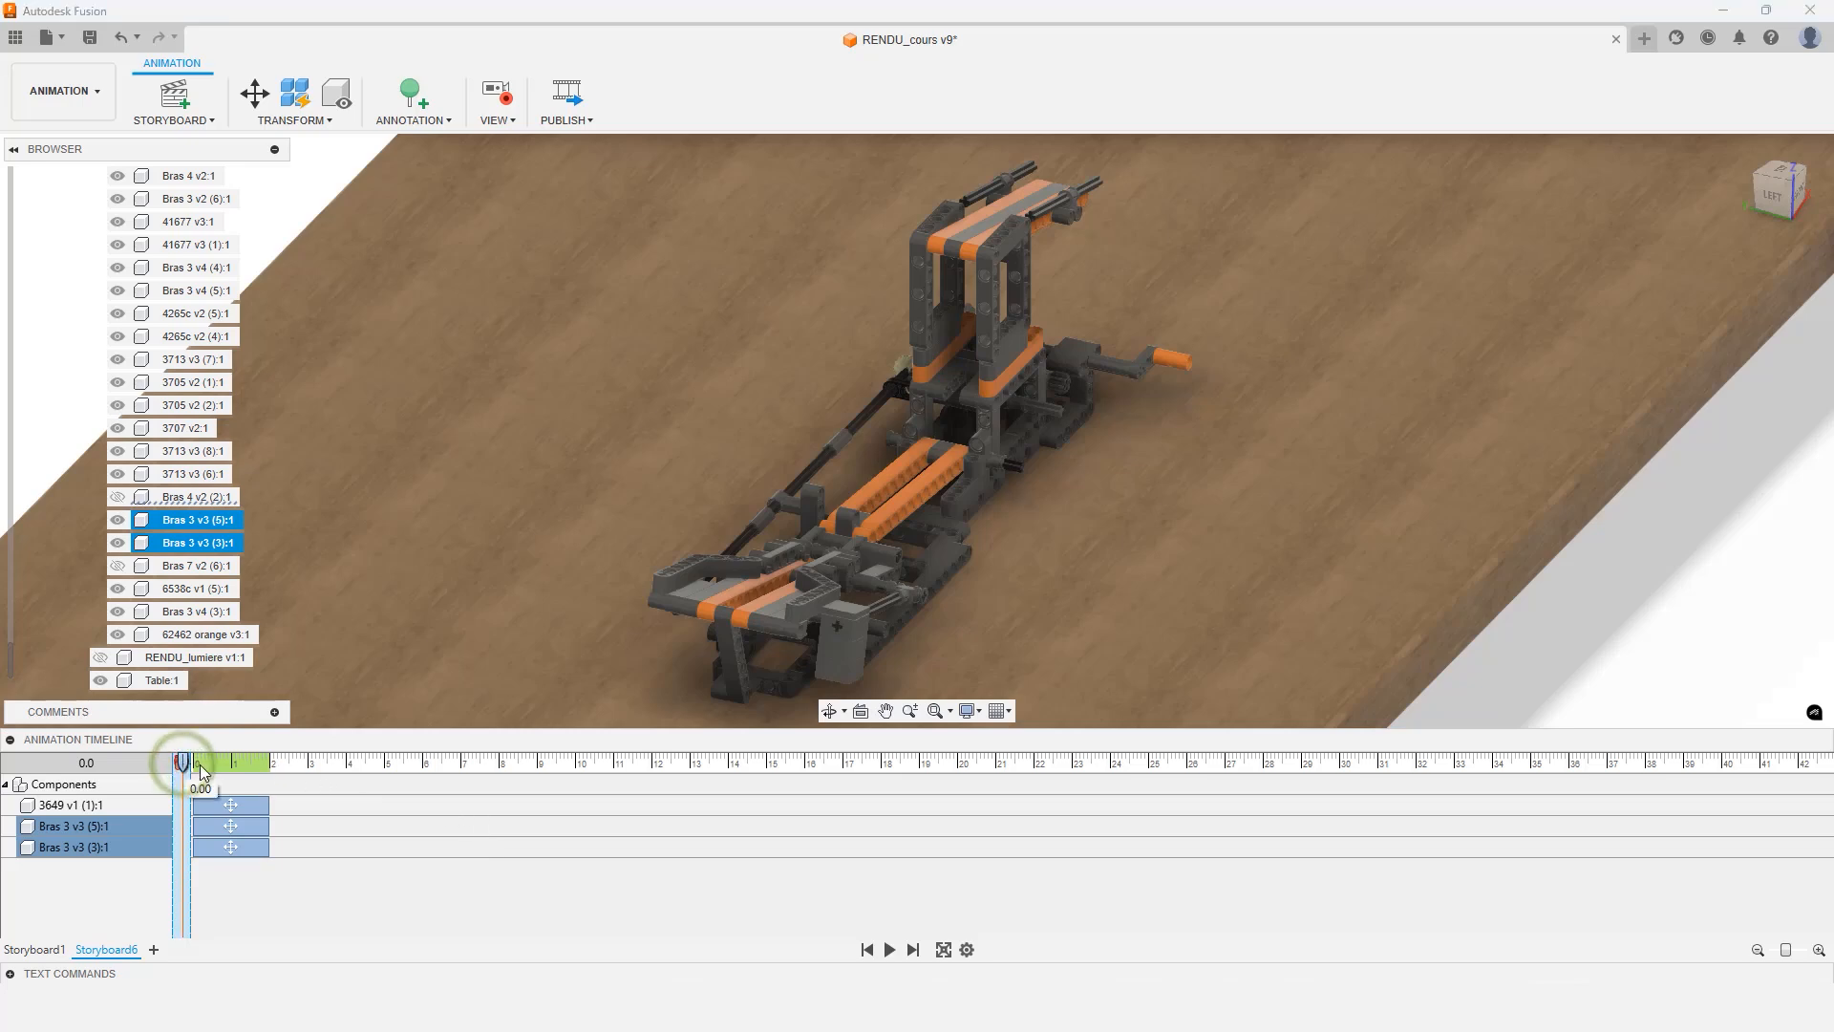
drag(182, 764, 422, 760)
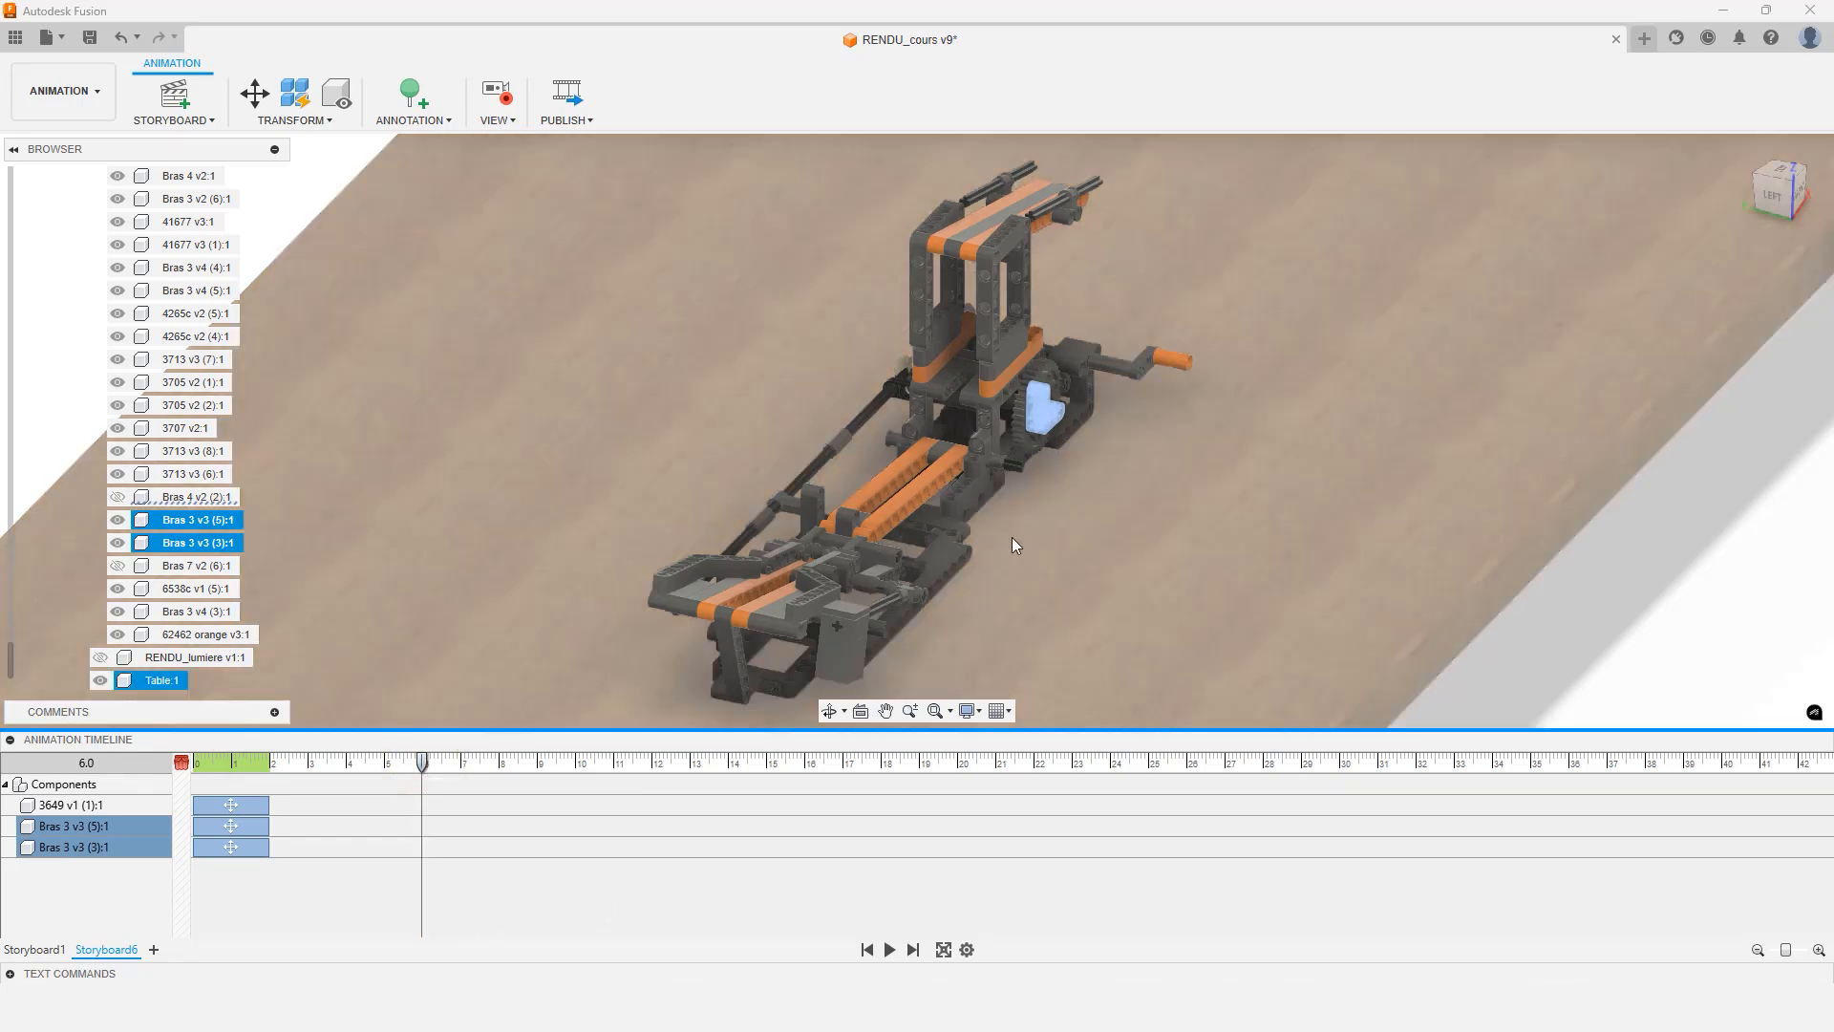
shift+middle_drag(1012, 537, 1163, 549)
scroll(1153, 544, up, 5)
click(1084, 634)
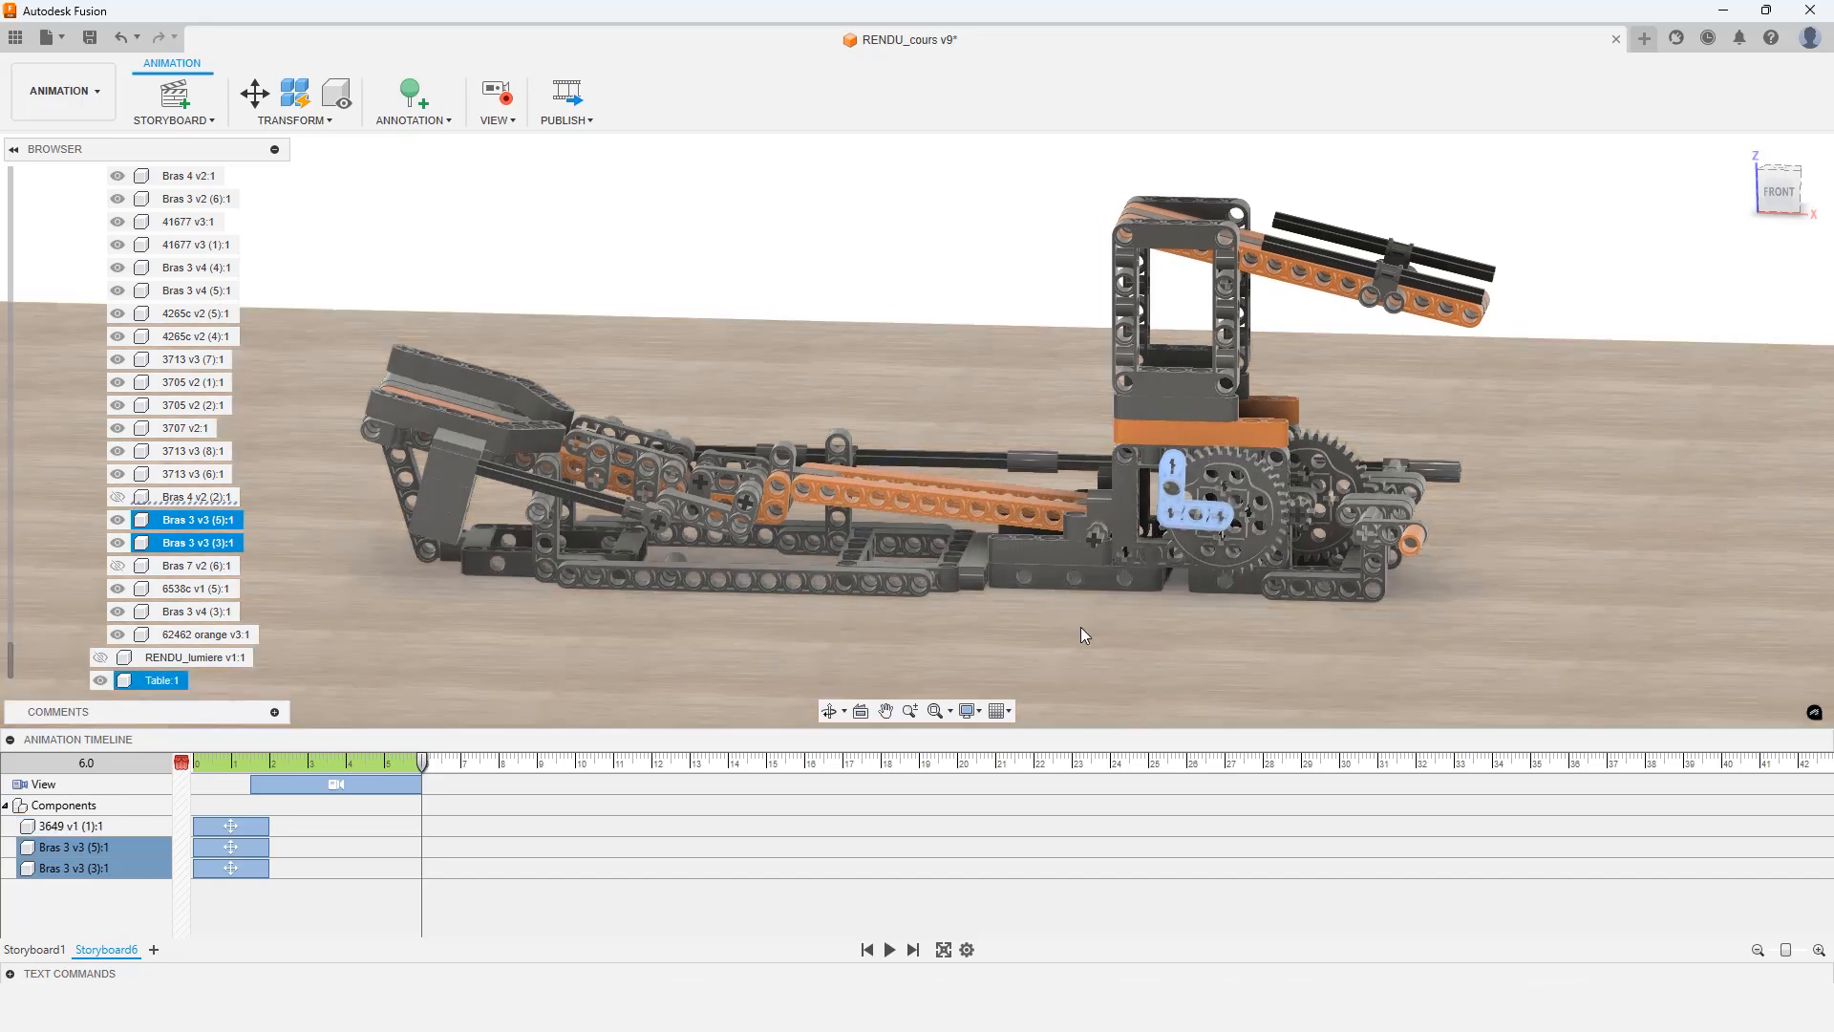
key(Escape)
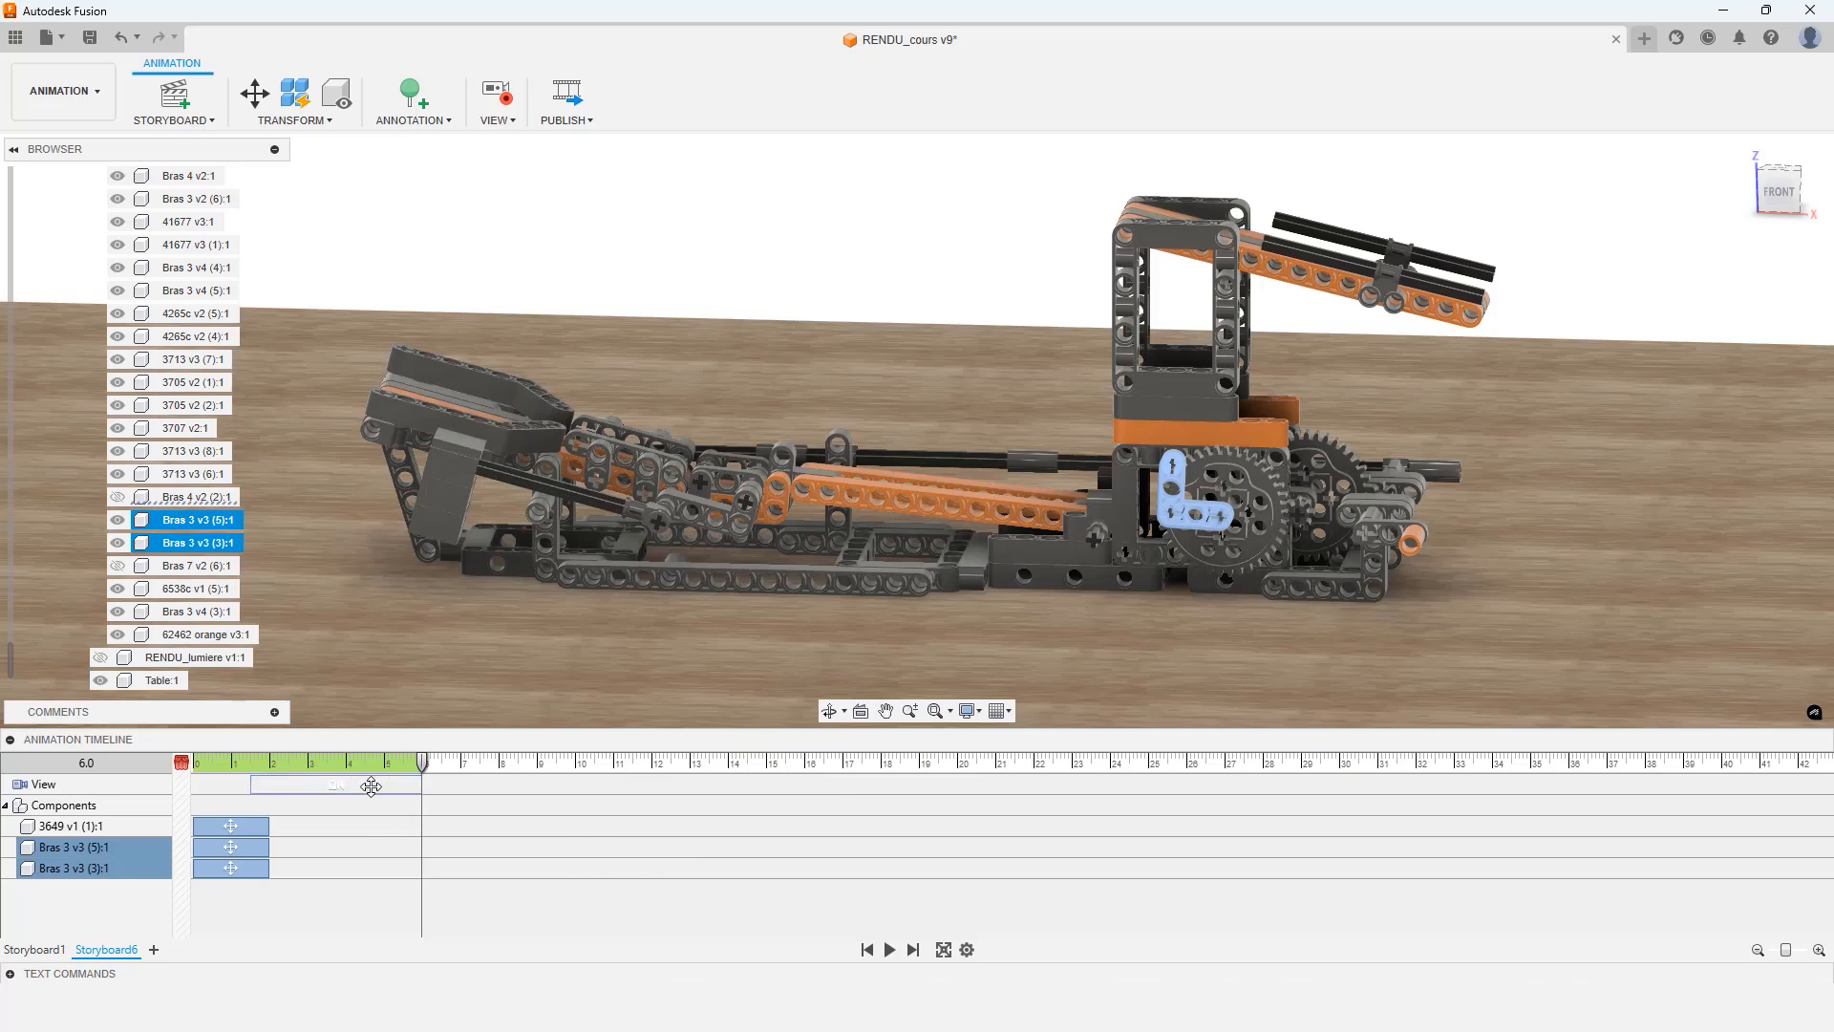
Stretch the recorded camera view action so it starts at 0 seconds, and return the playhead to the start
click(411, 785)
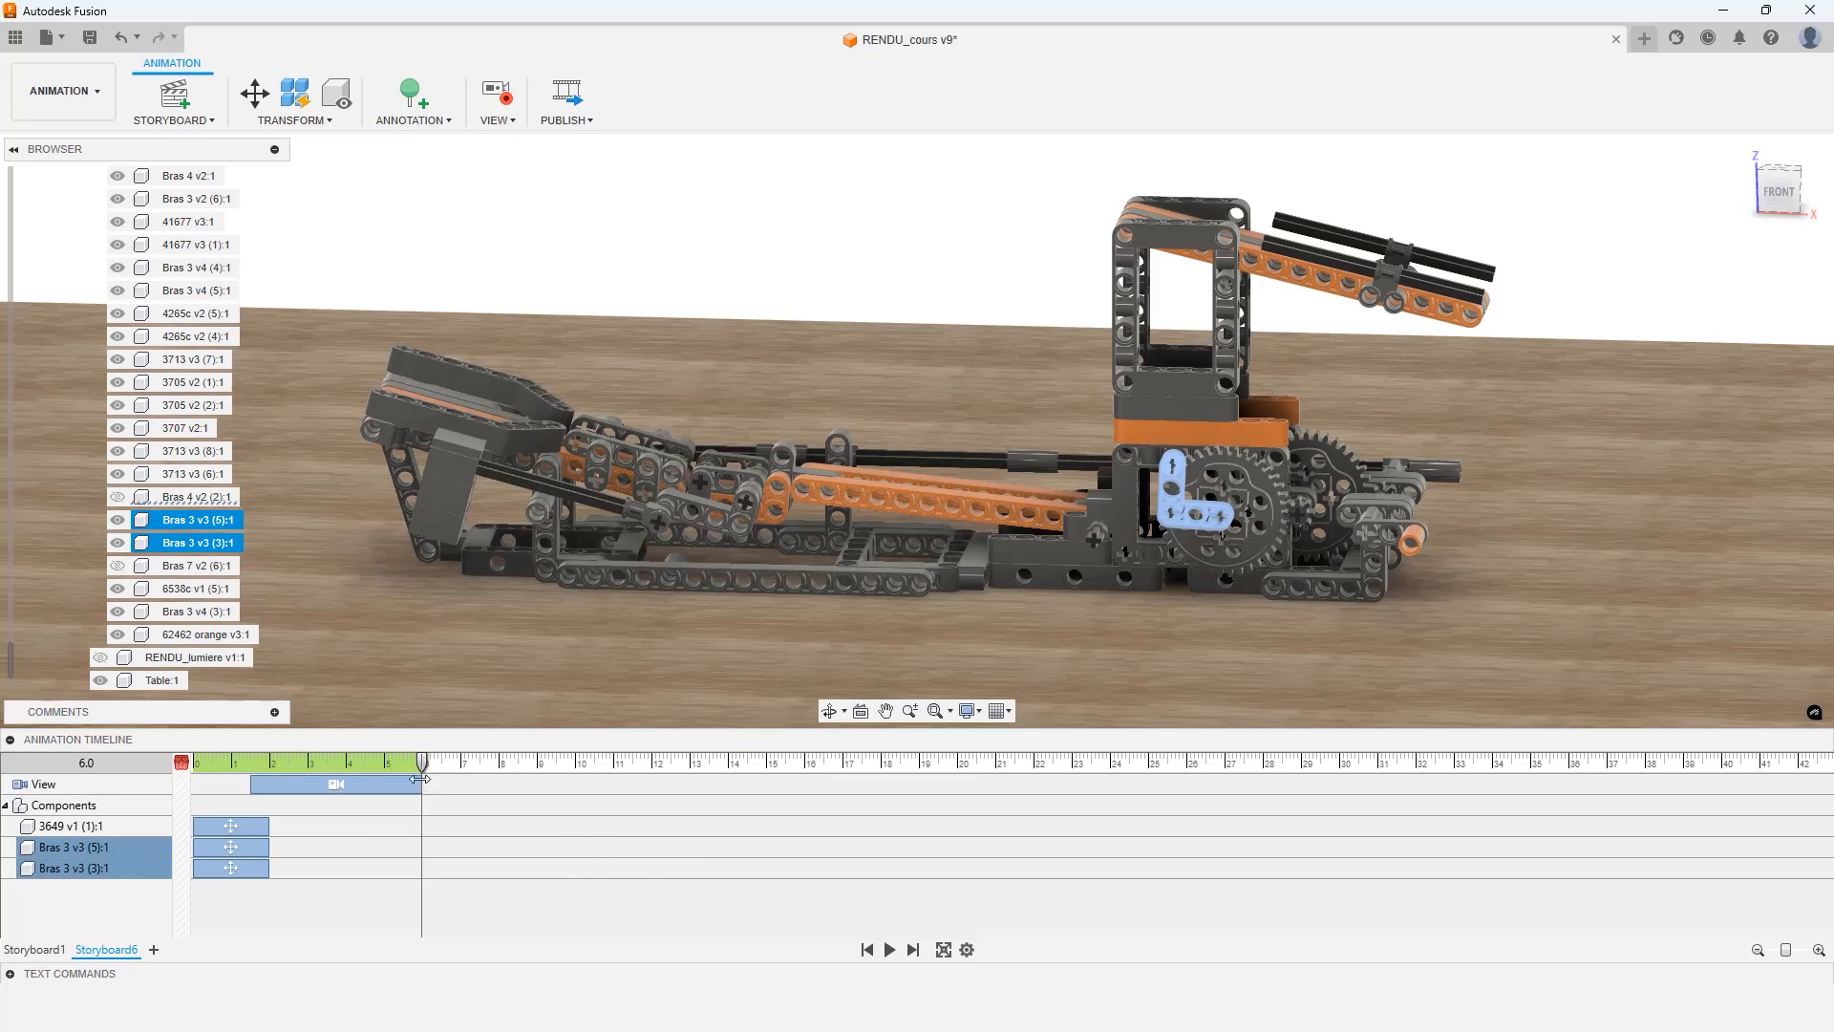
click(421, 763)
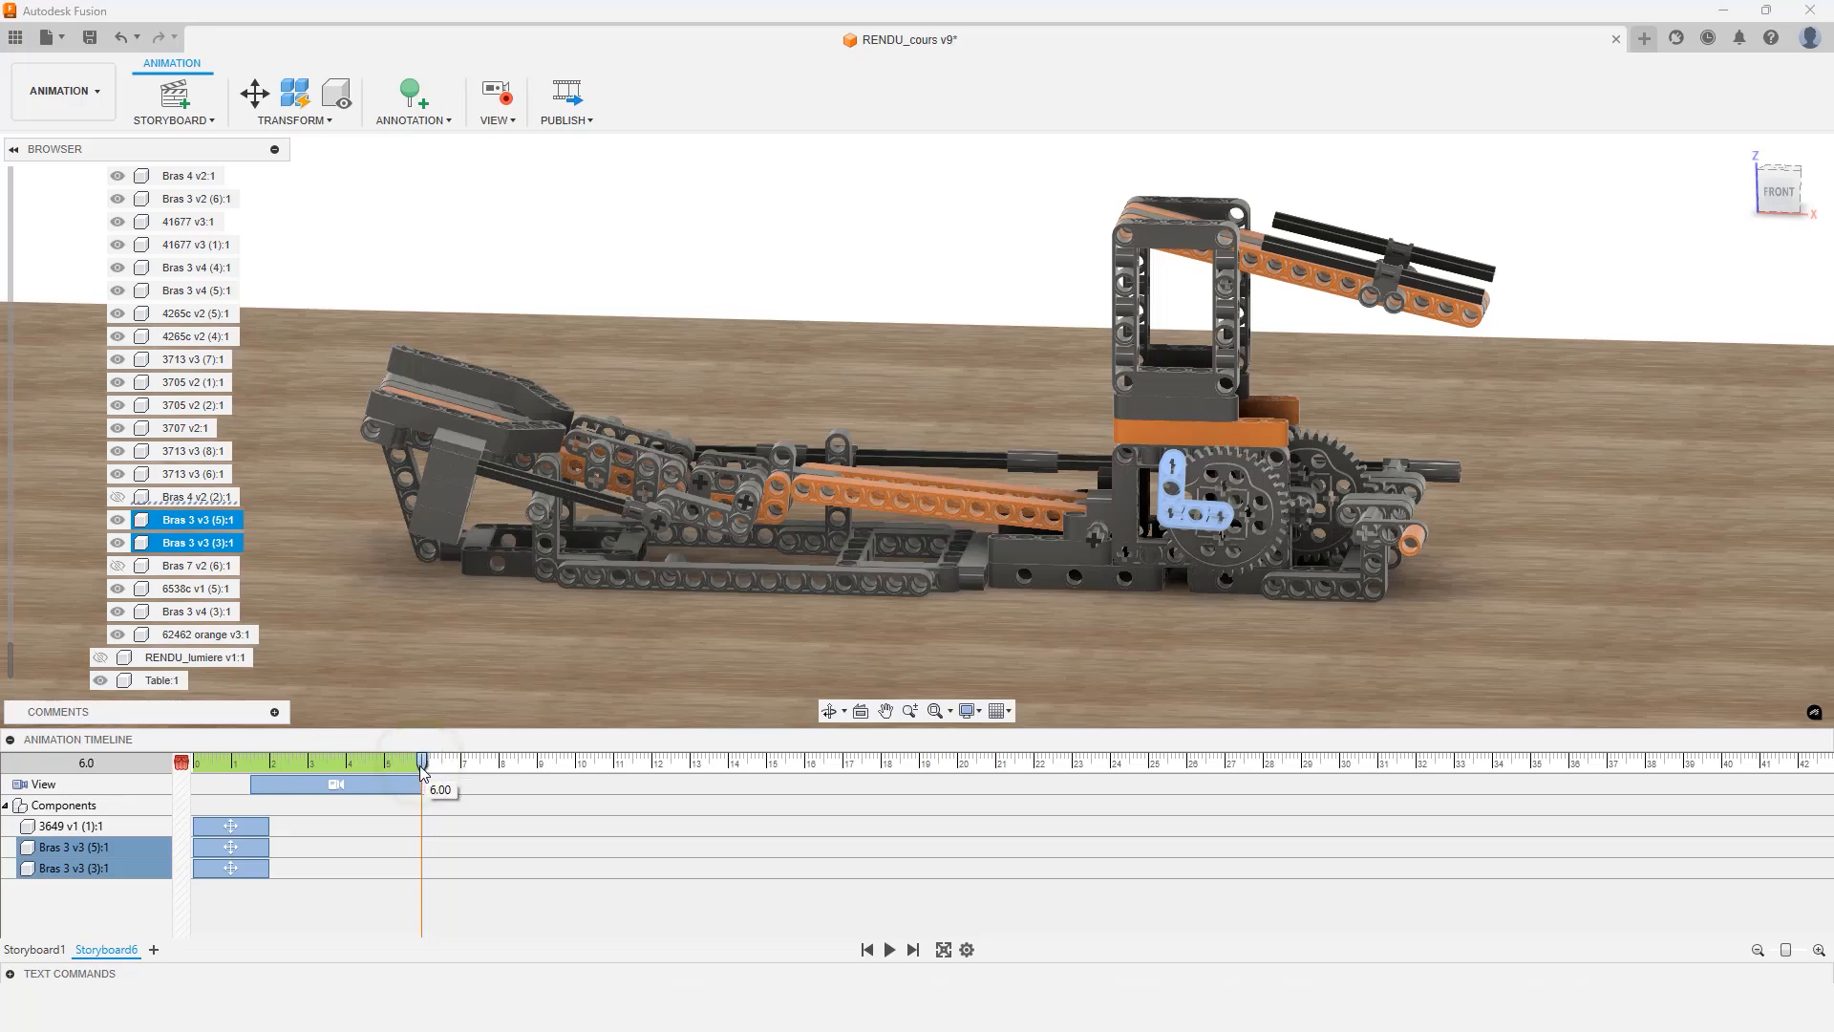
click(253, 788)
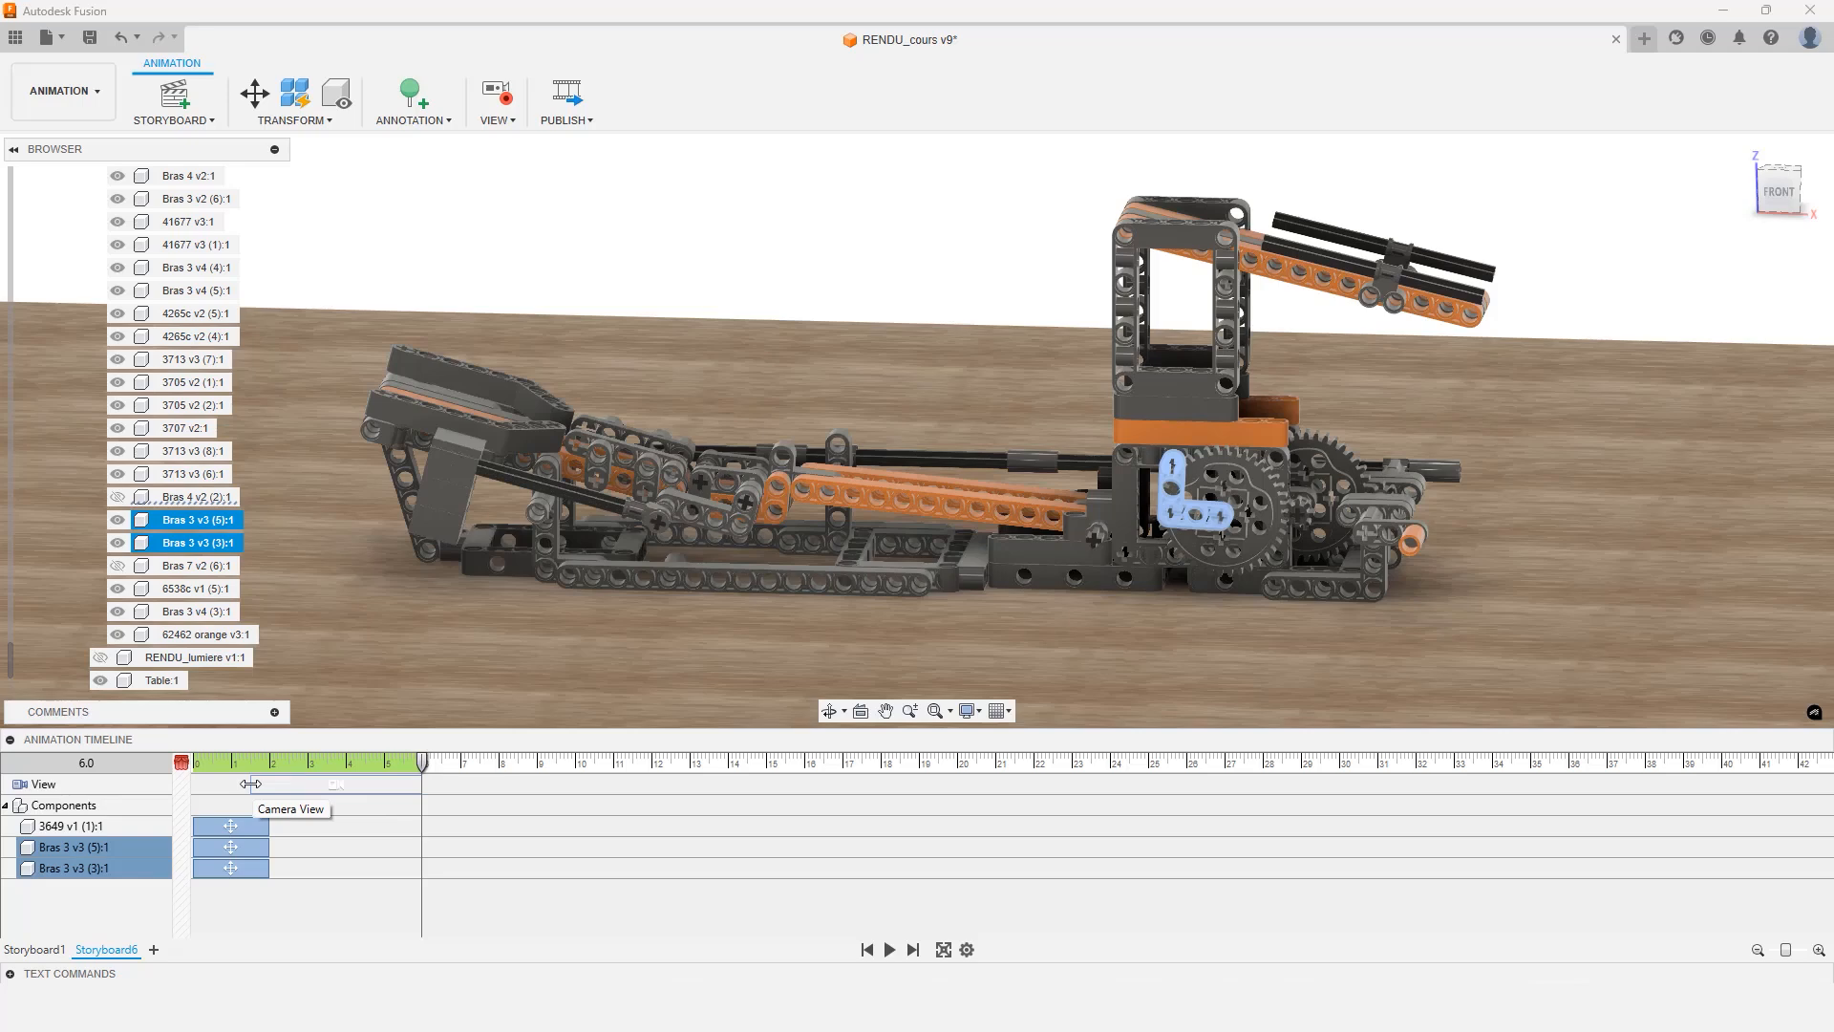
drag(250, 784, 193, 783)
click(184, 762)
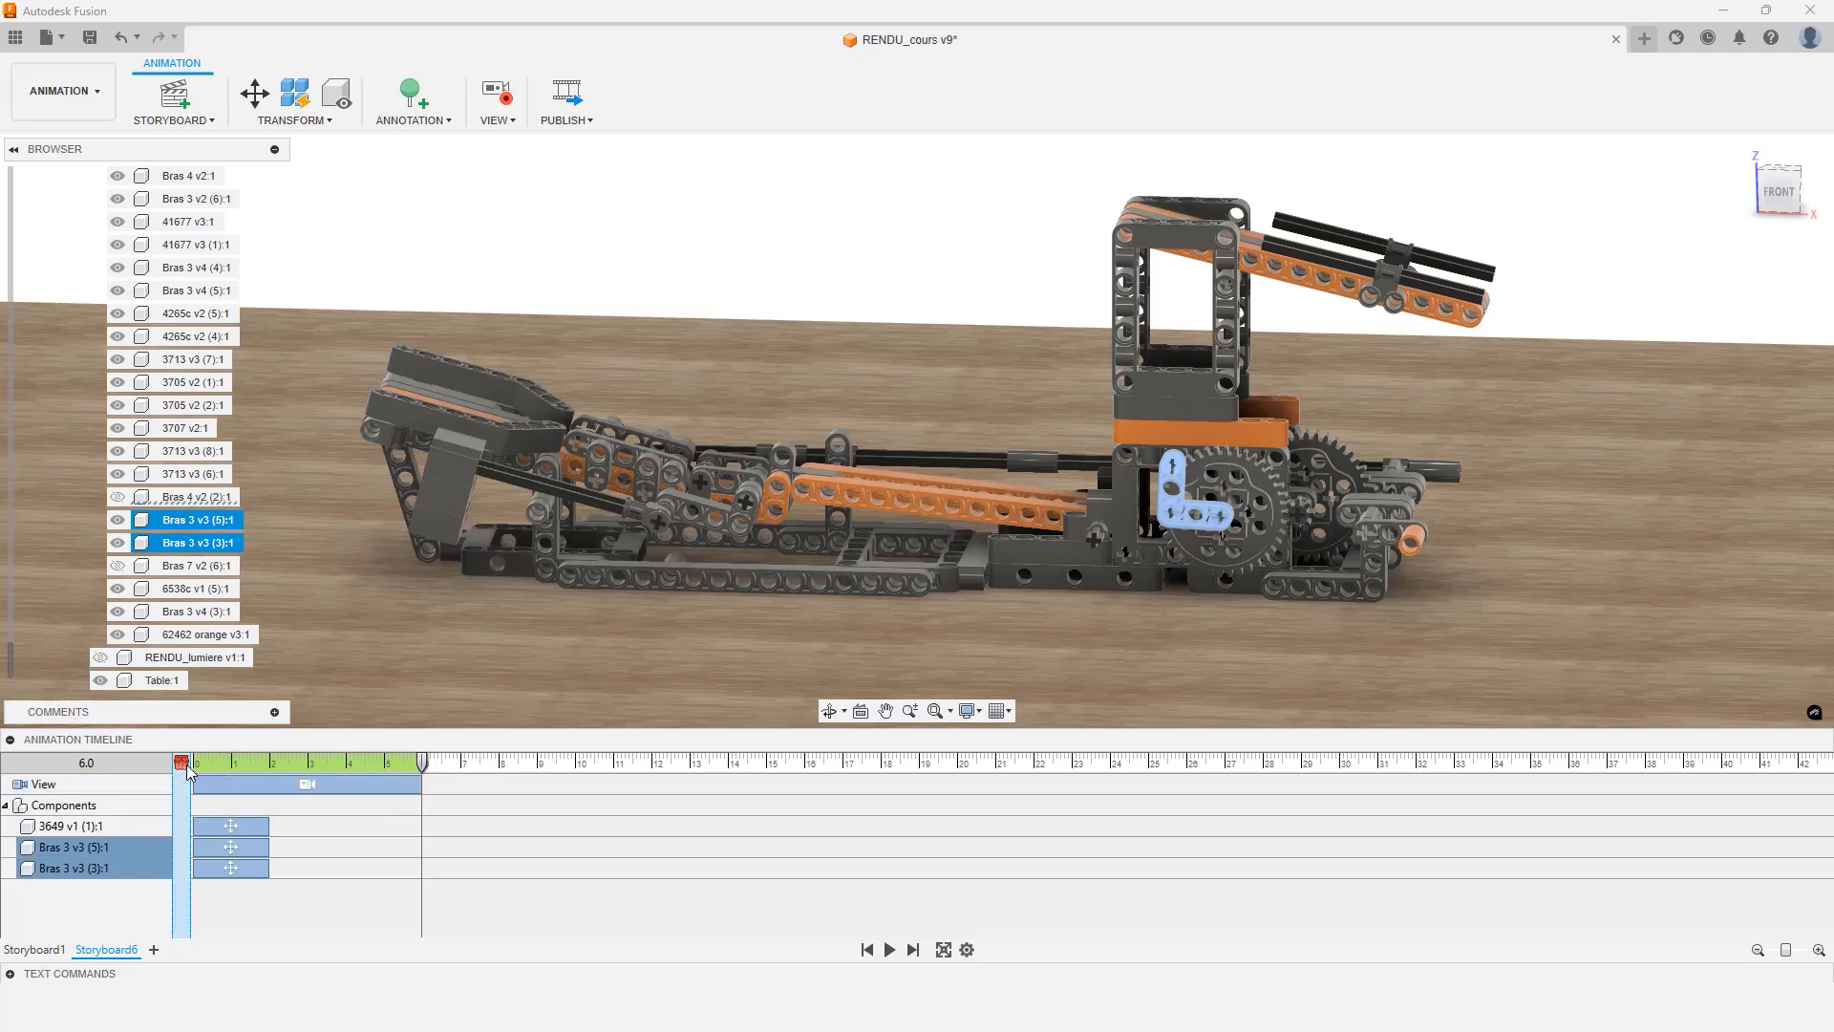
Retime the 3649 gear's move action to run from 0:2.7 to 0:4.2 seconds
click(889, 949)
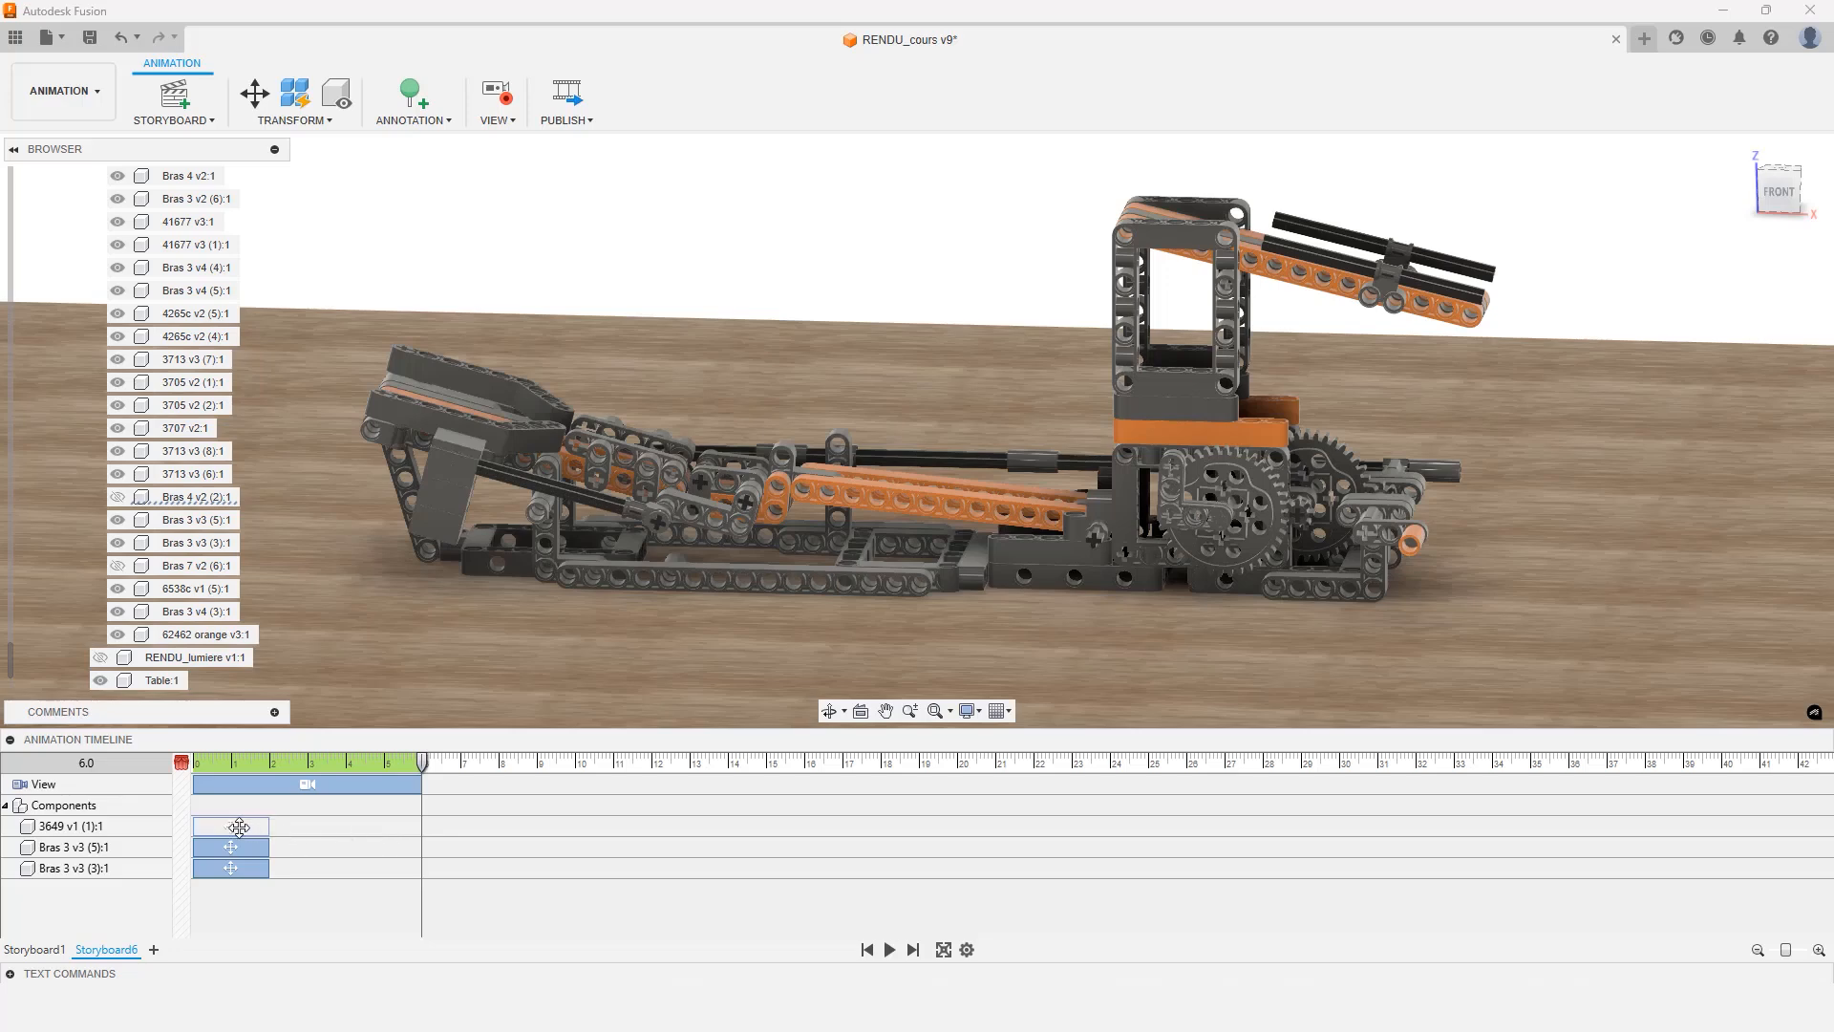
click(239, 826)
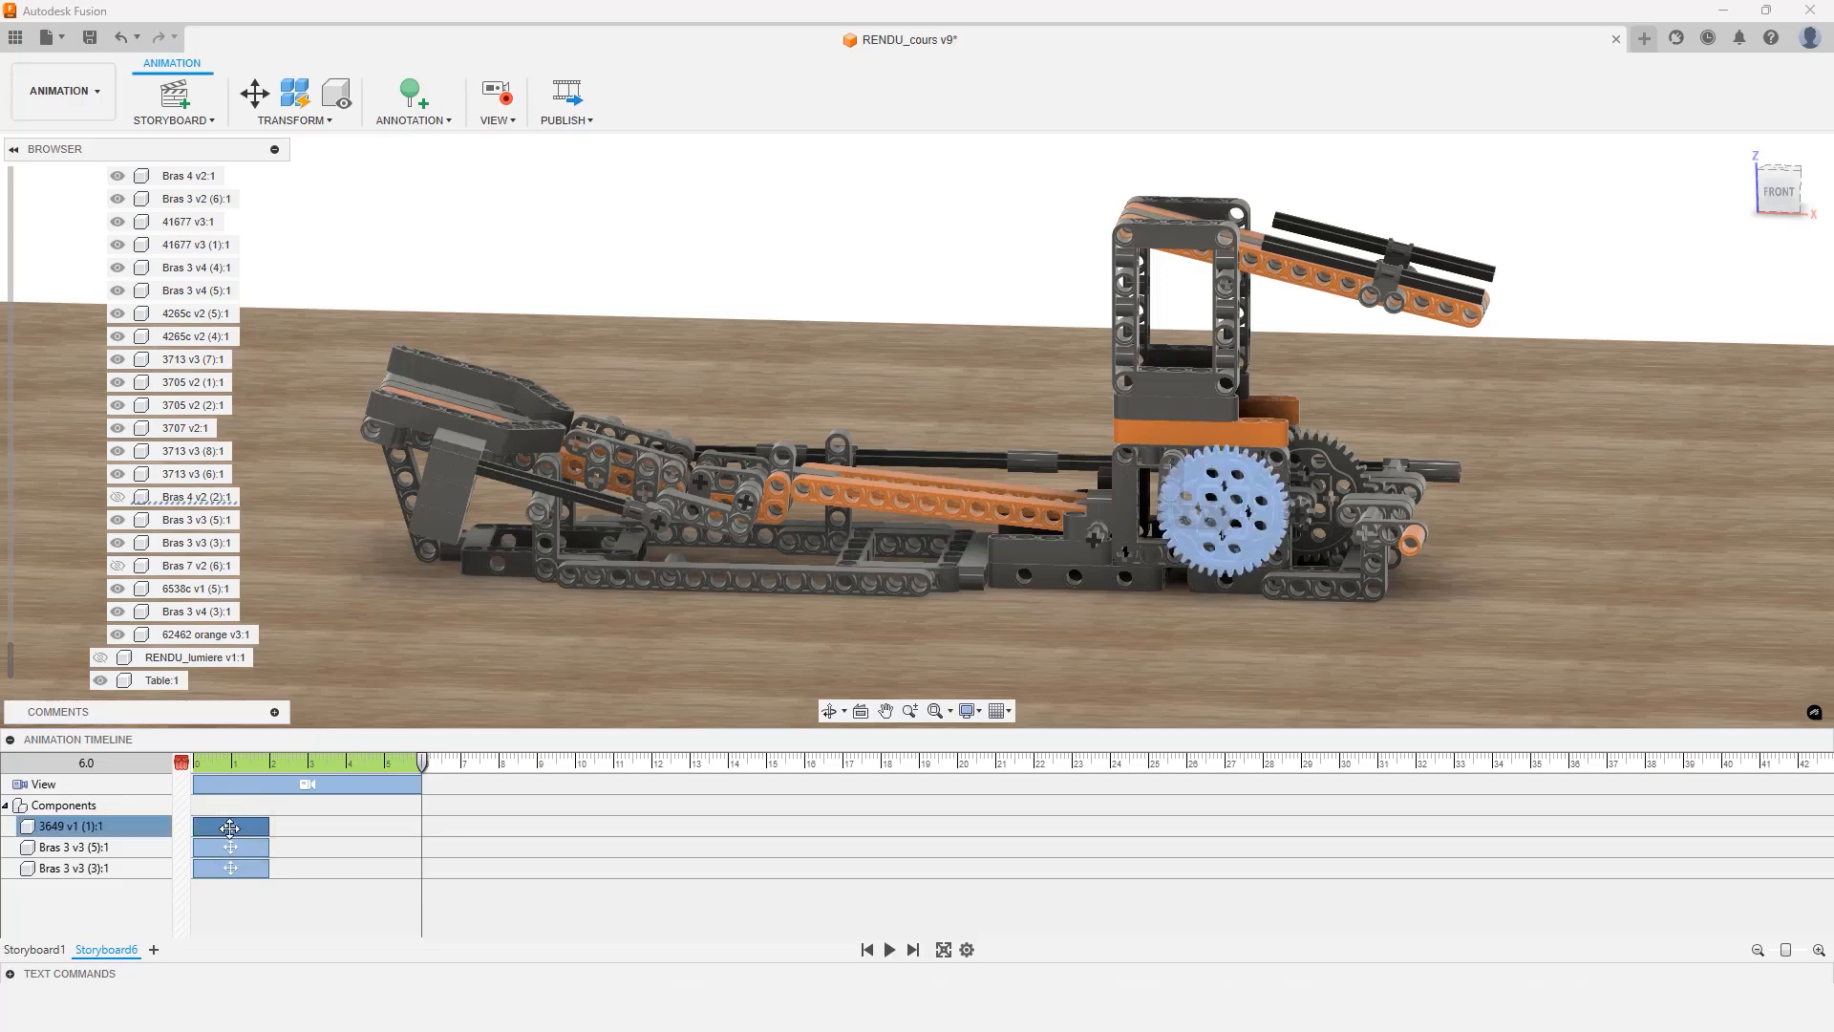
drag(229, 827, 330, 828)
right_click(314, 828)
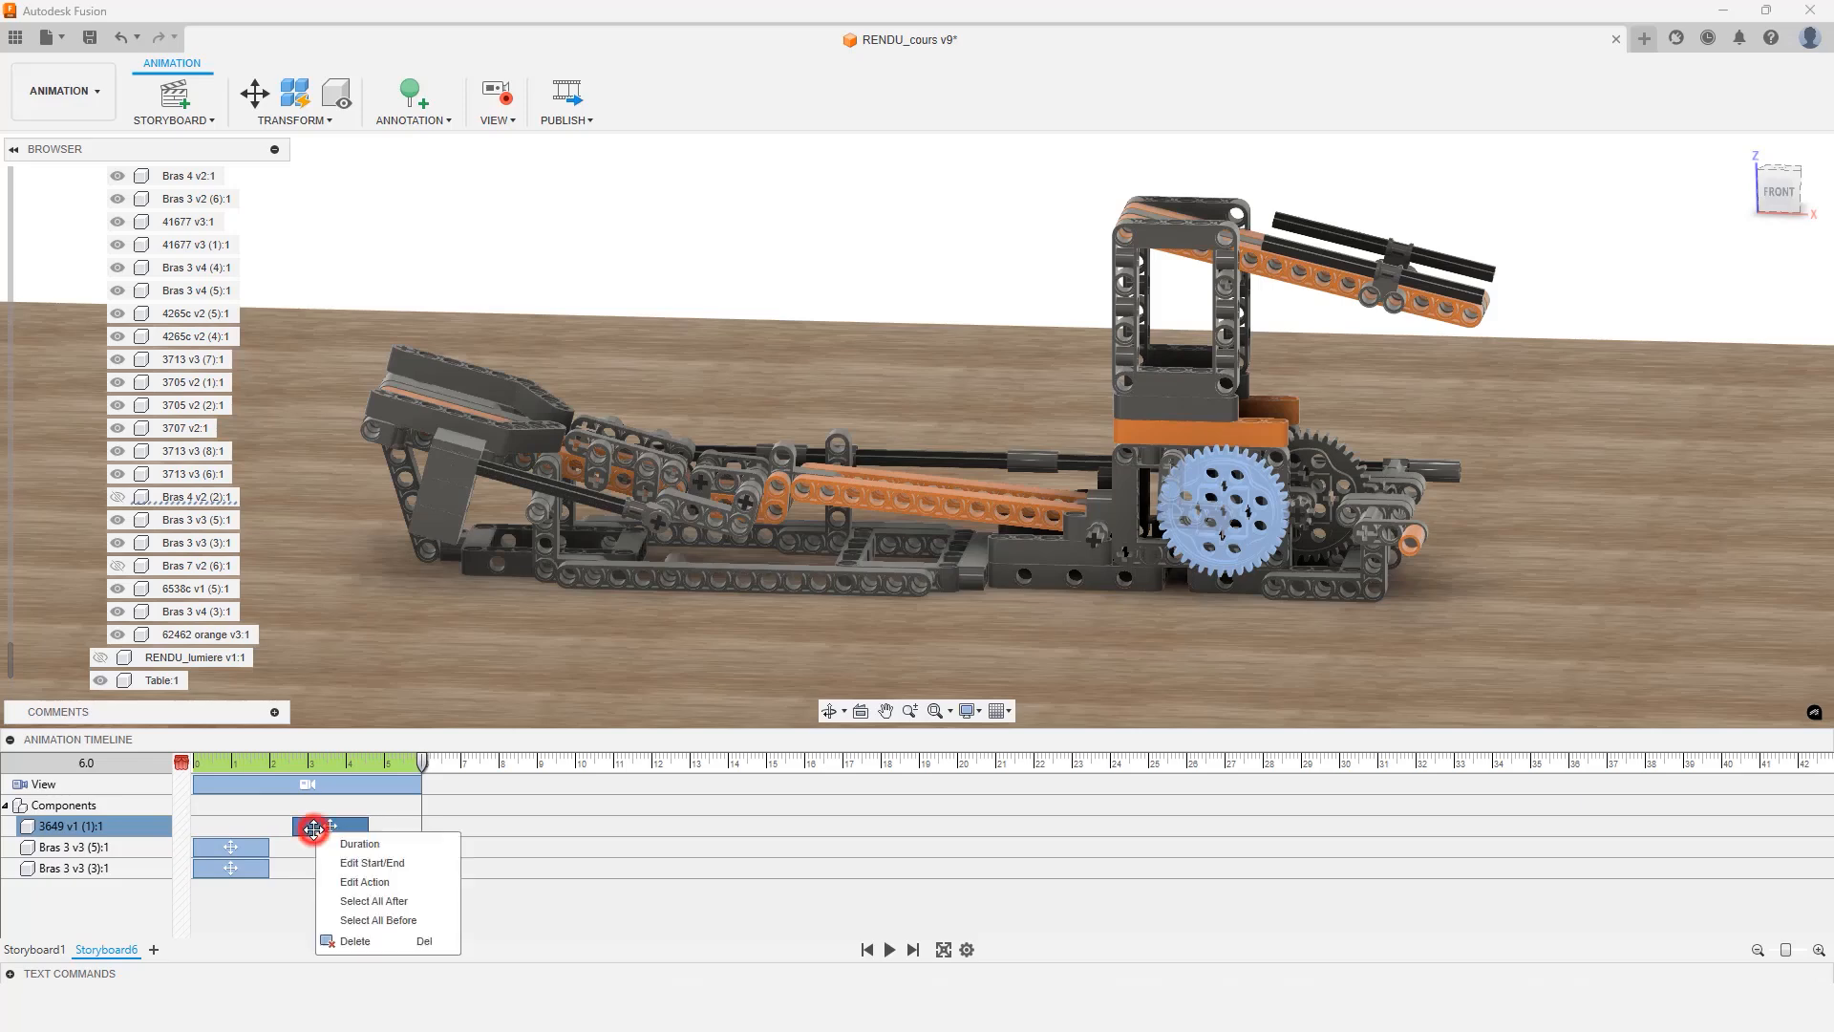
click(364, 865)
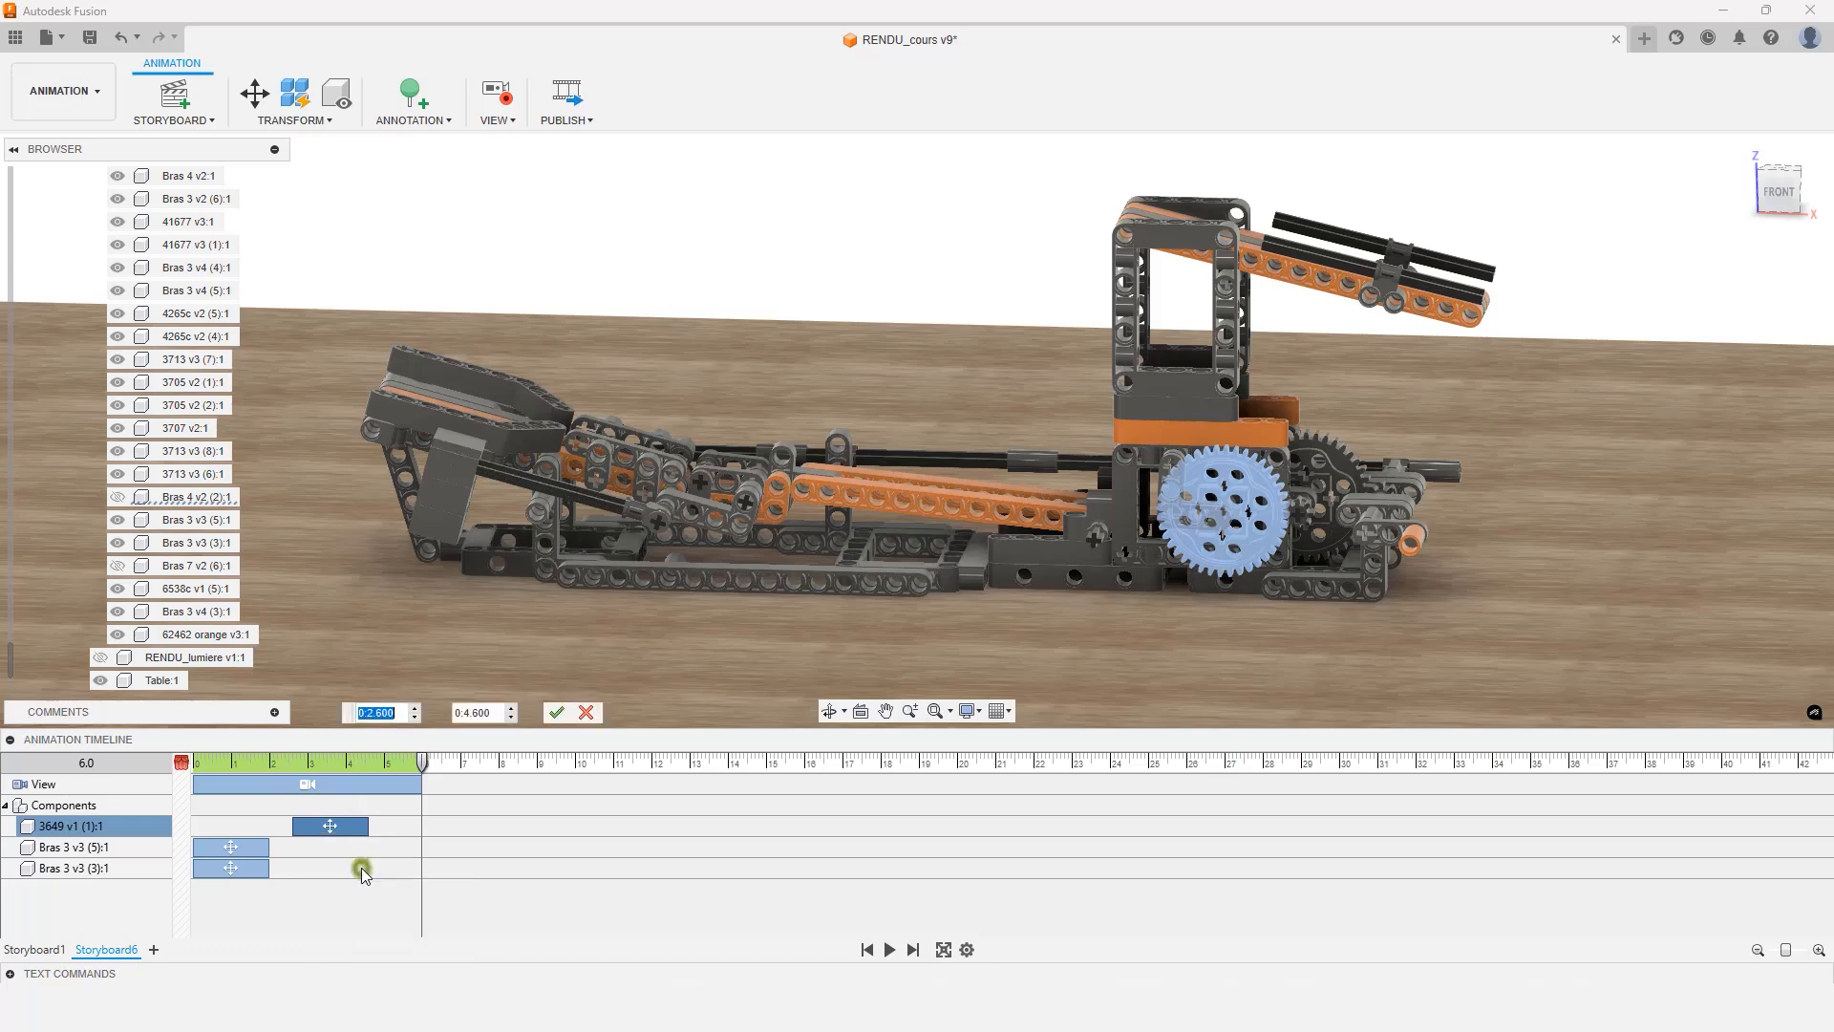
text(0:2.7)
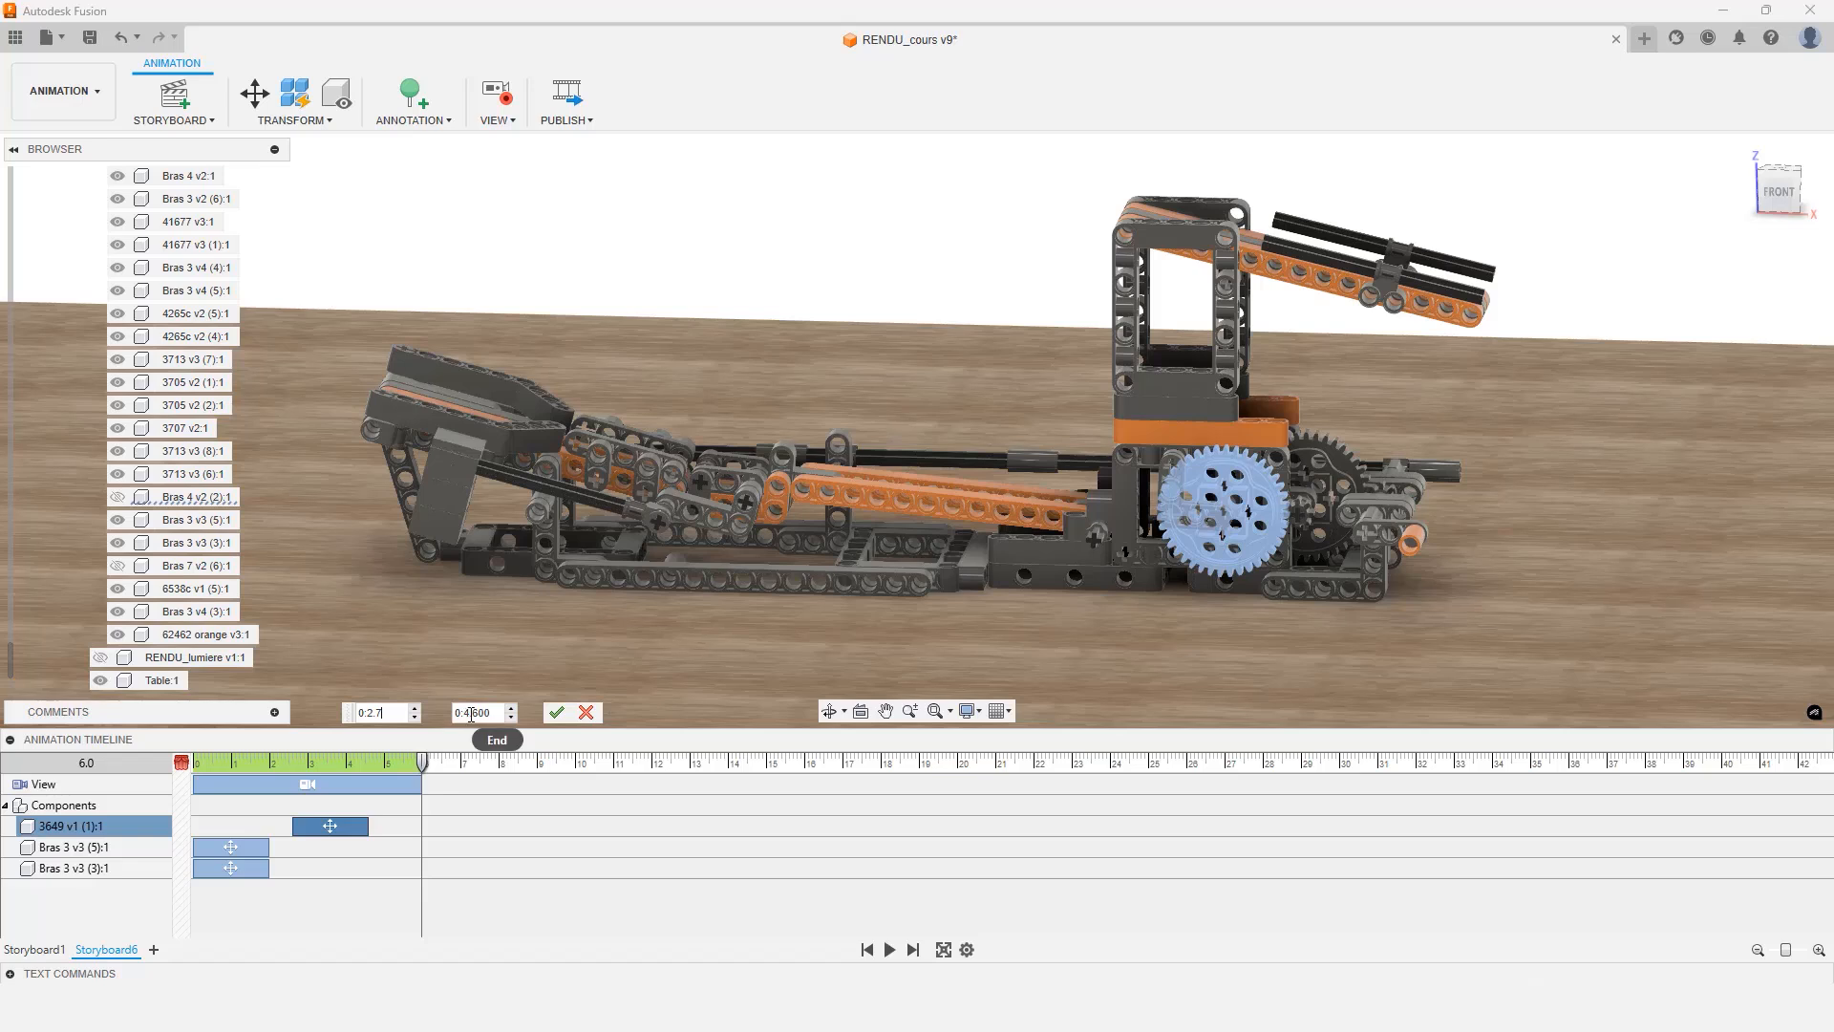
double_click(474, 713)
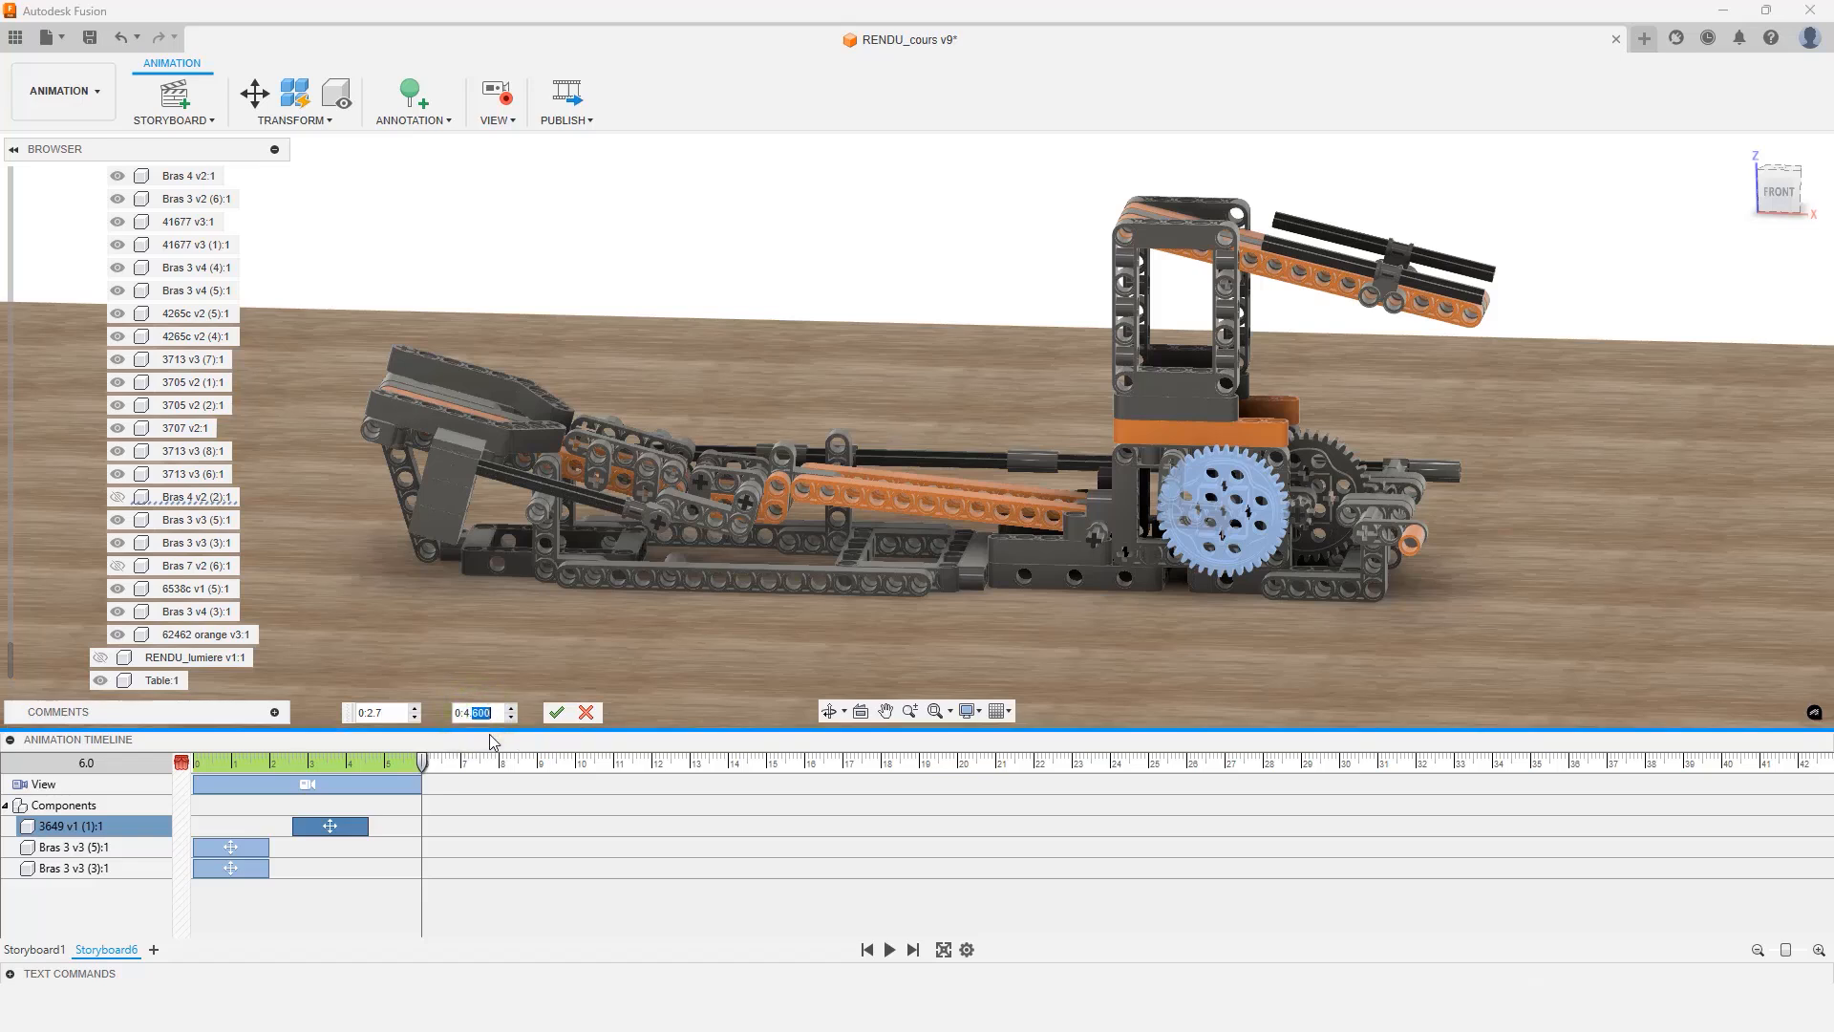
text(2)
click(556, 712)
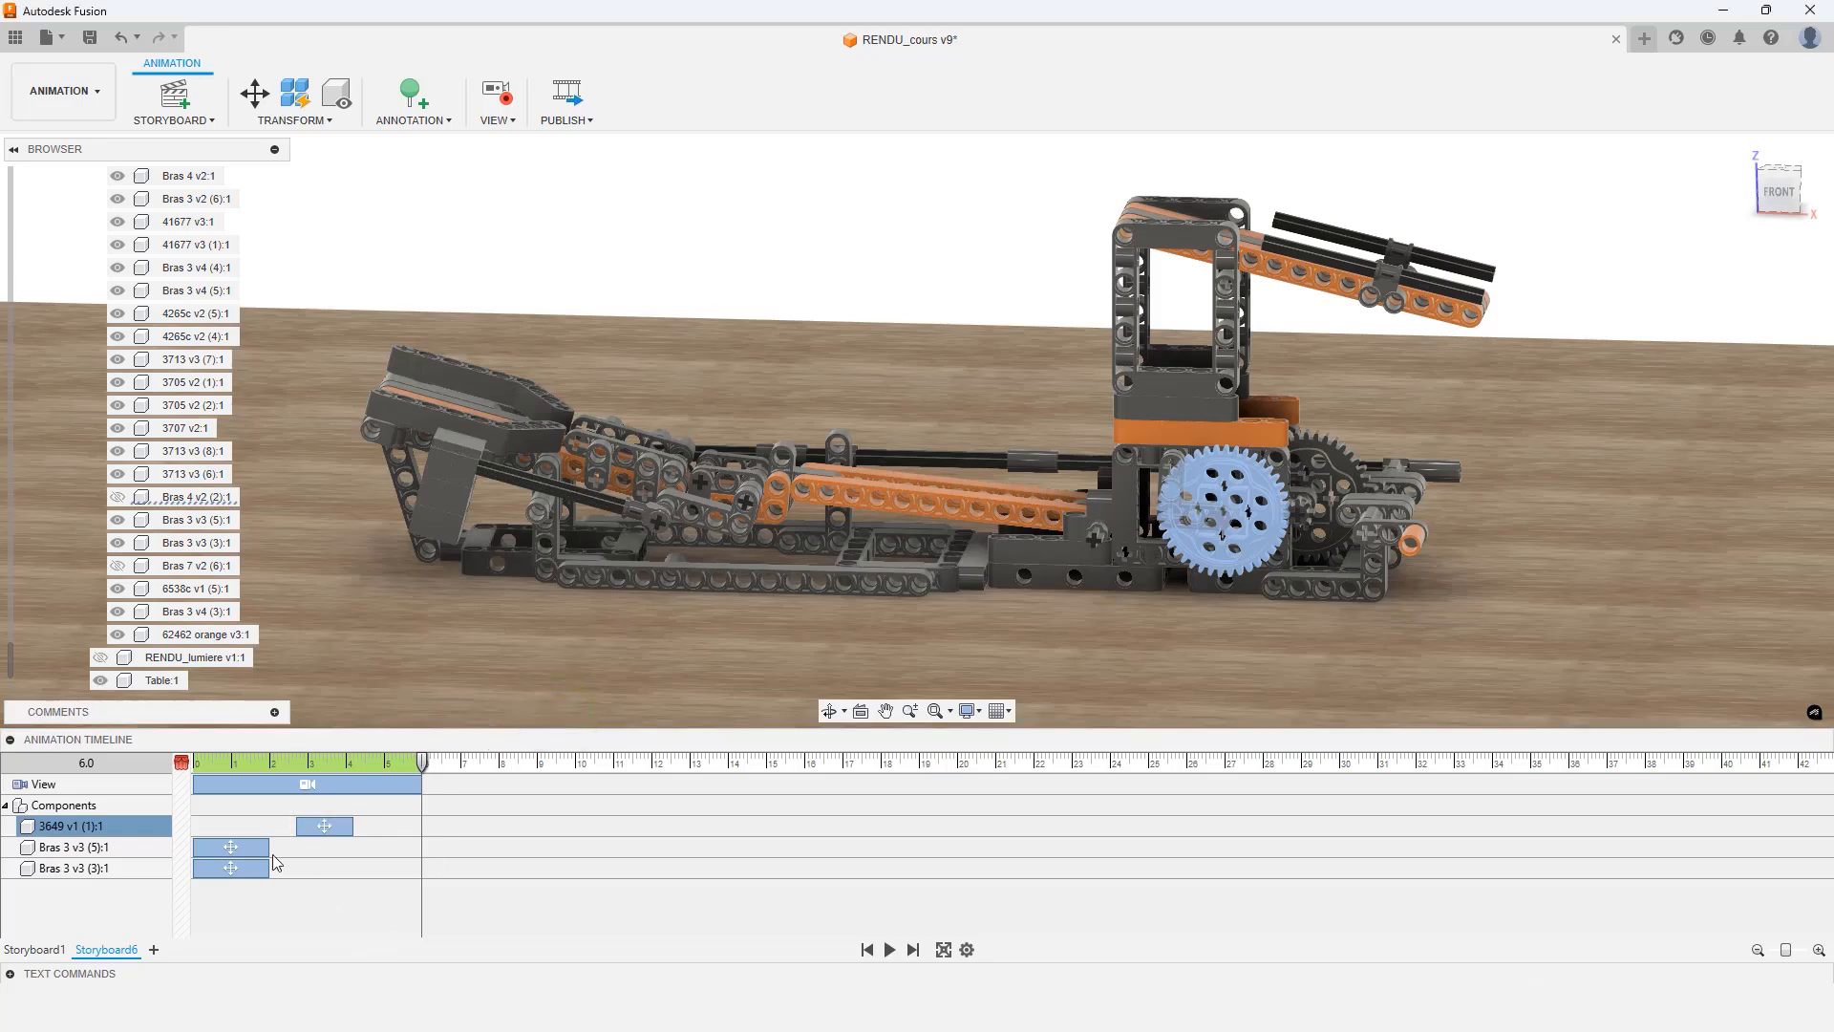
Shift the Bras 3 v3 (5) arm's move action later so it starts at 0:4.000 seconds
drag(244, 848, 389, 843)
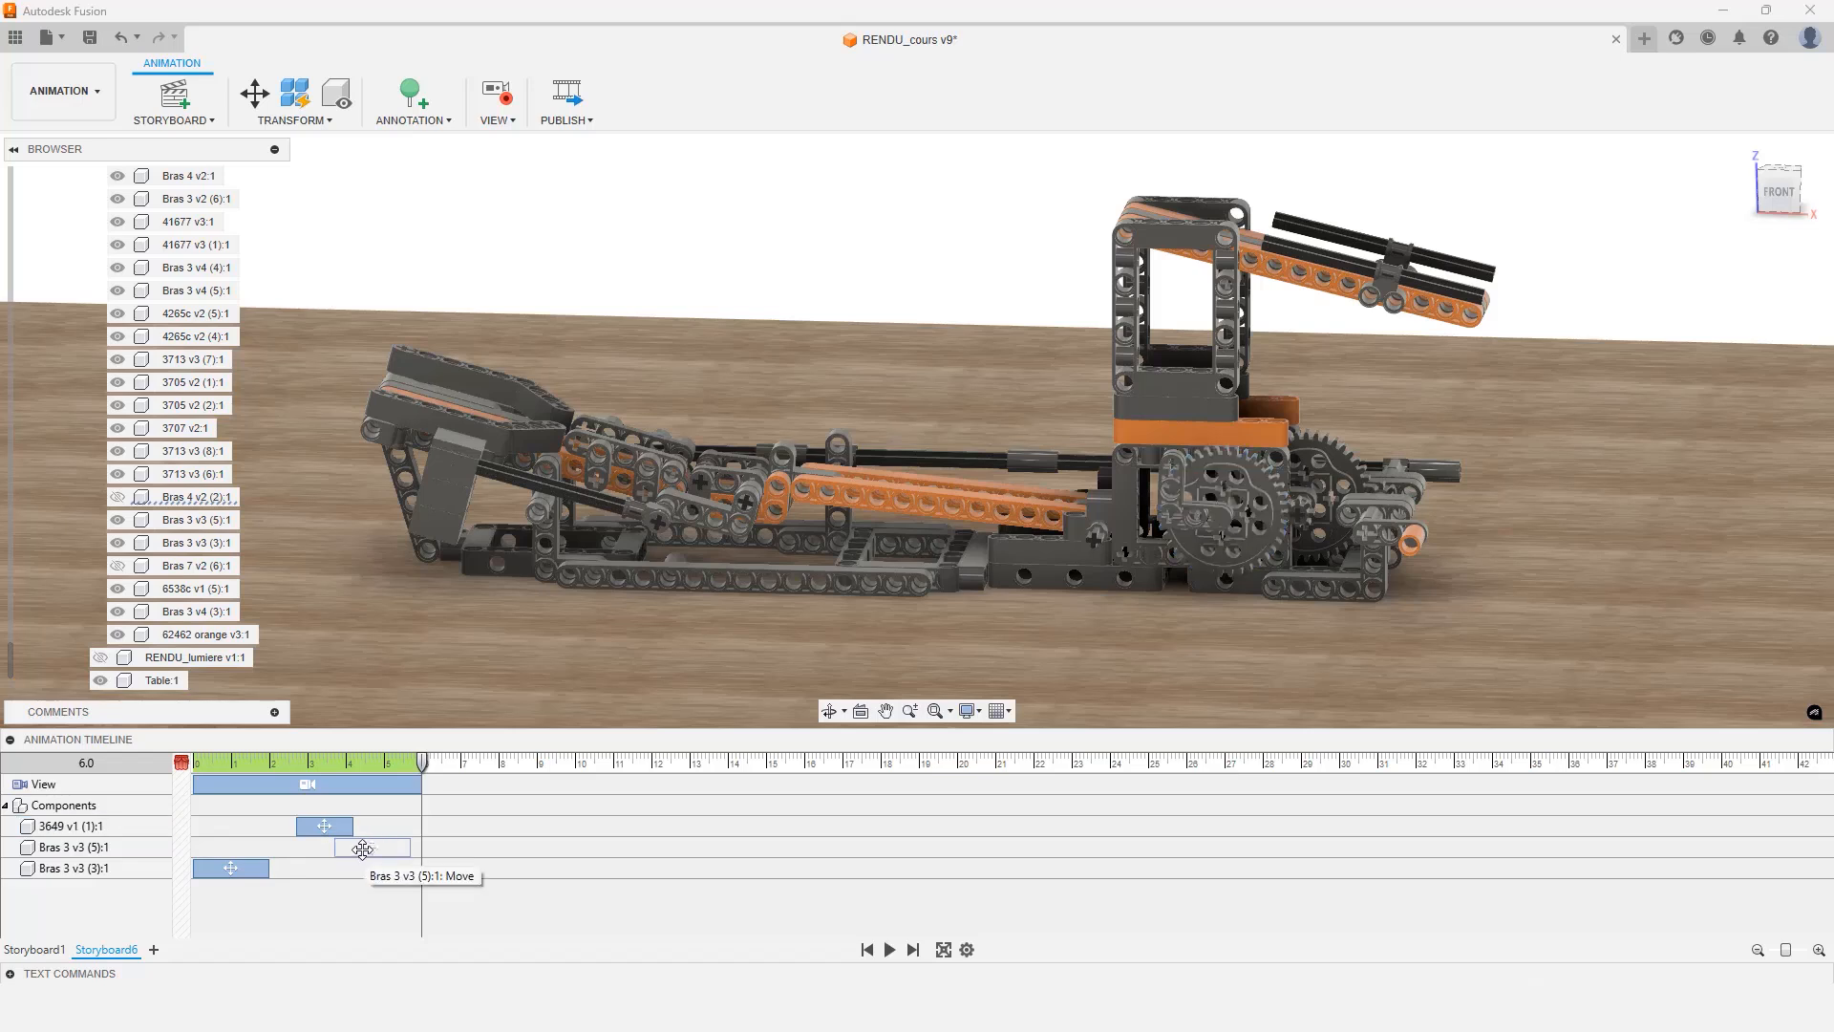
right_click(363, 849)
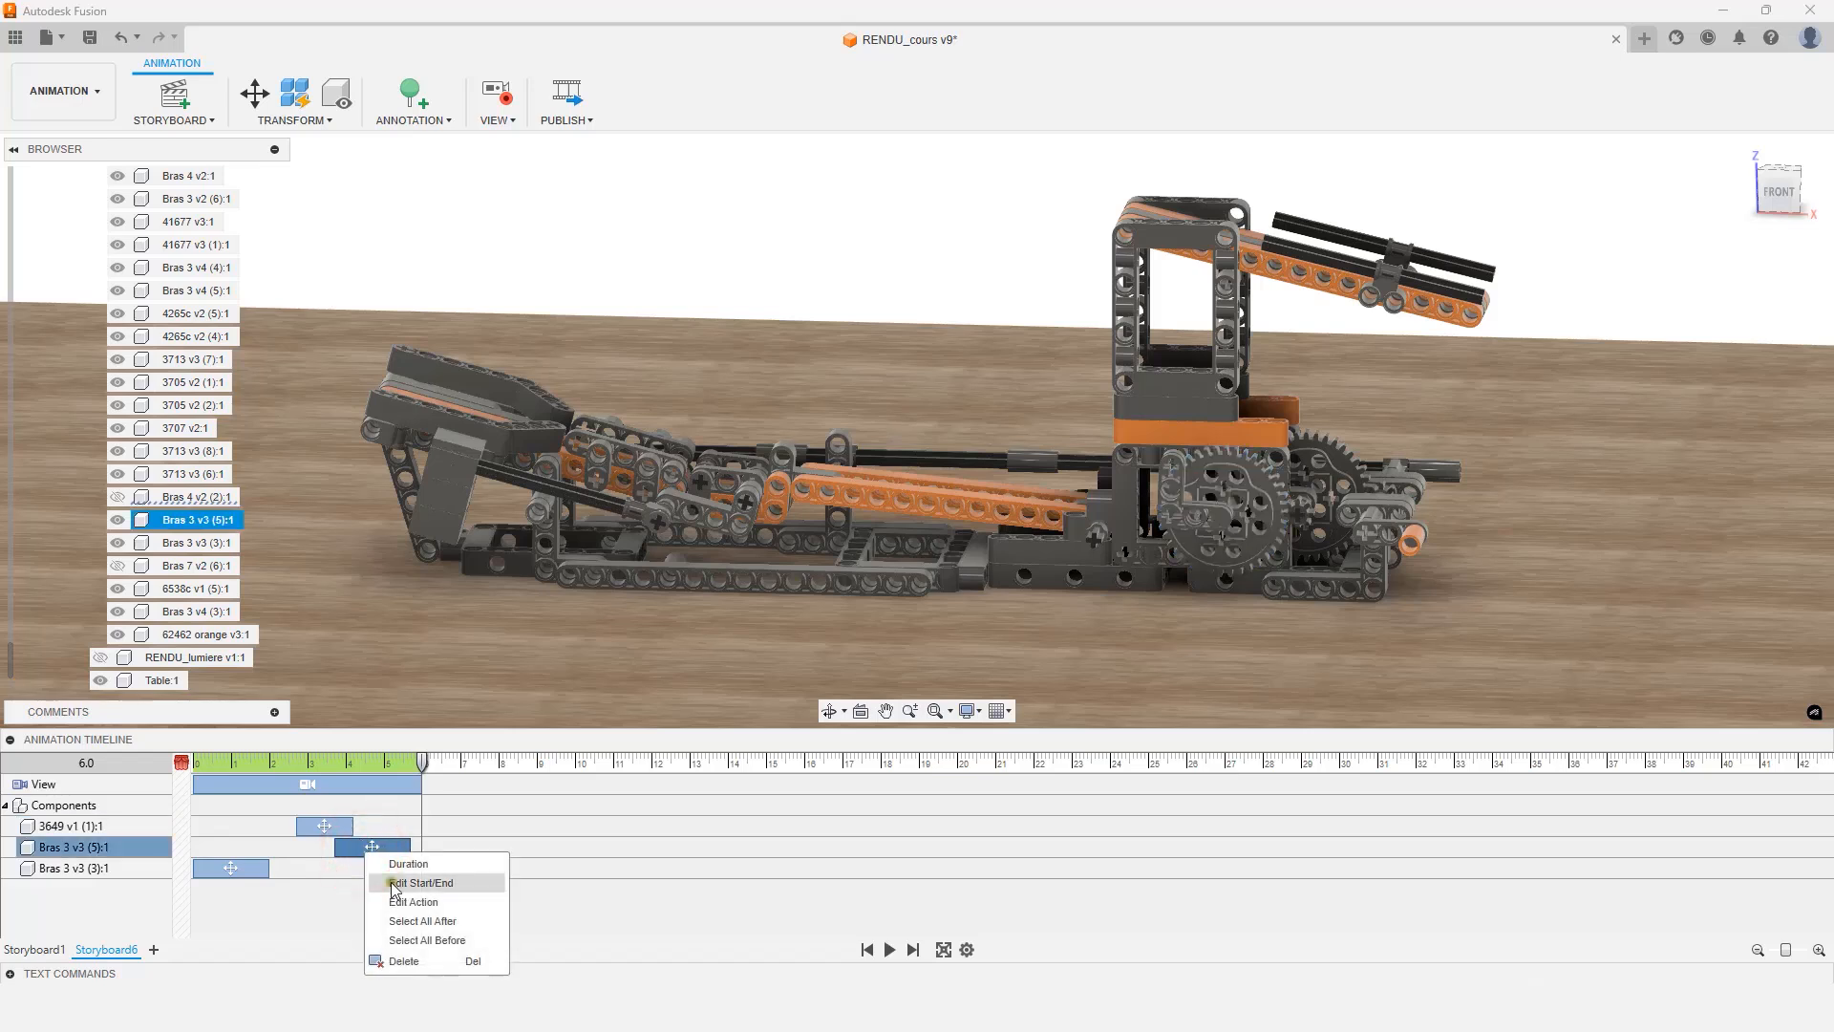
click(387, 886)
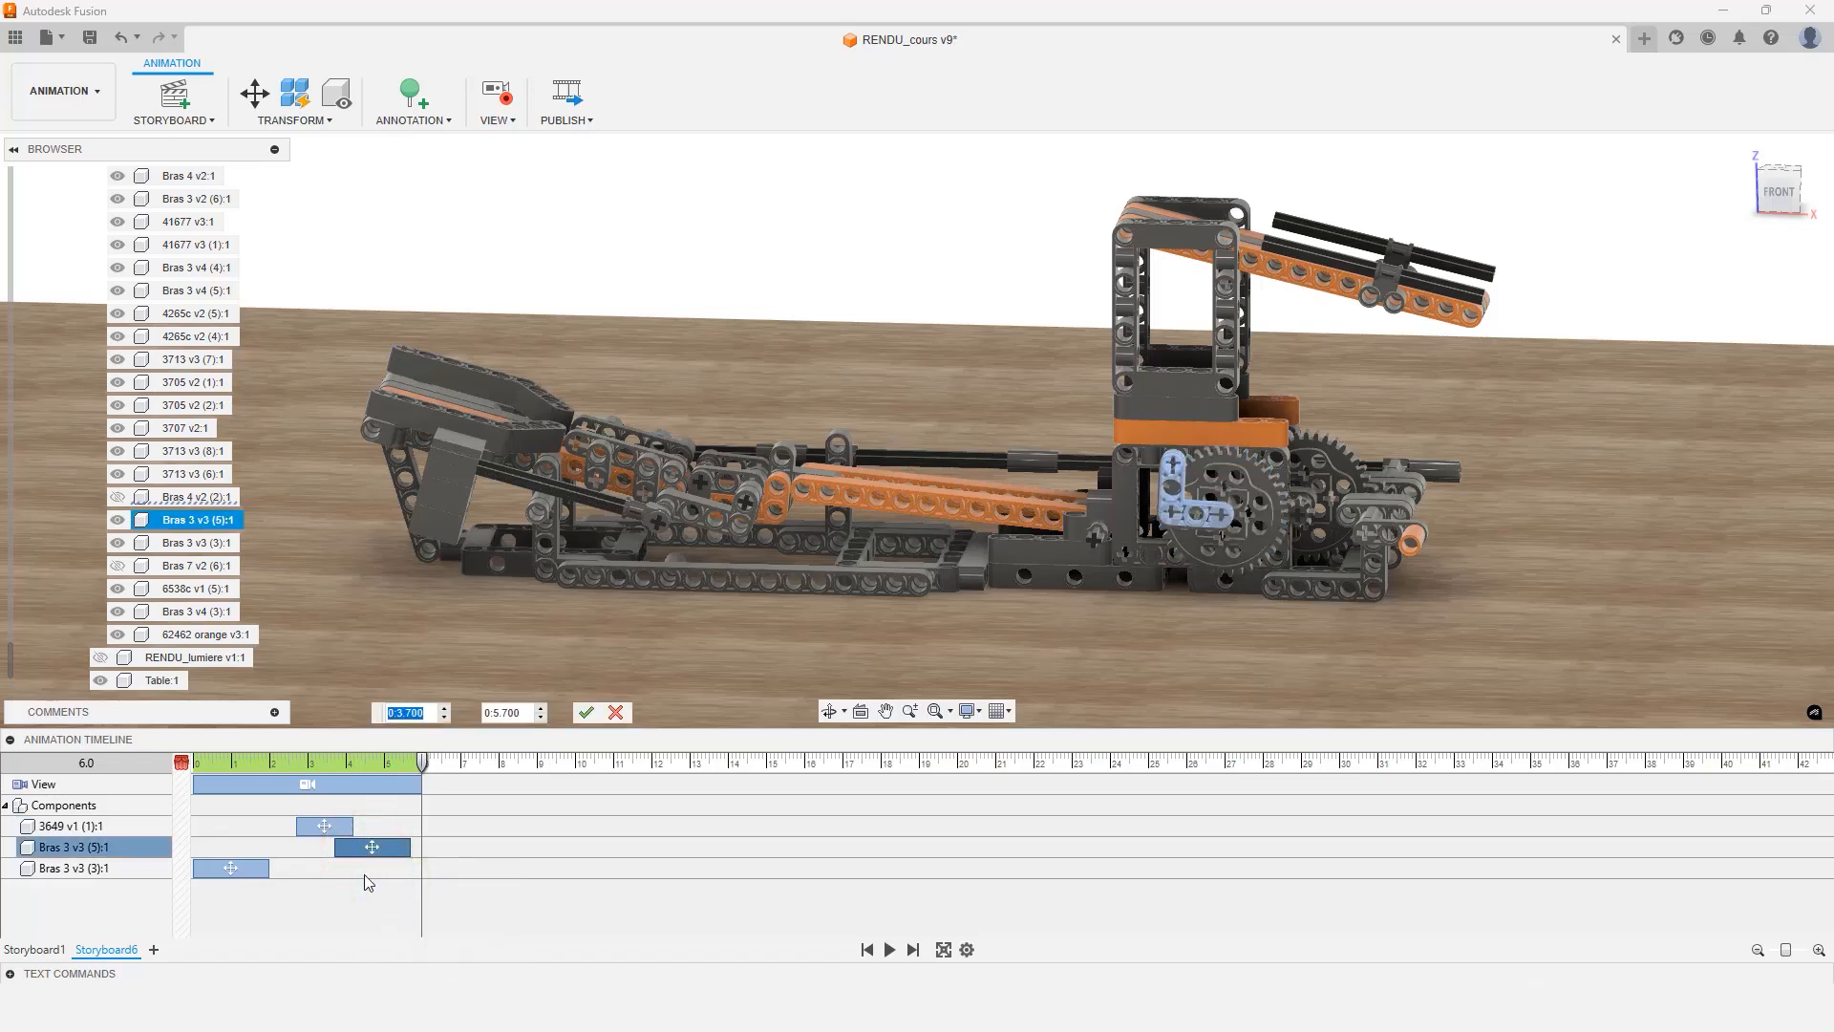
click(401, 713)
key(BackSpace)
text(4)
drag(406, 713, 431, 718)
text(00)
double_click(504, 713)
click(585, 713)
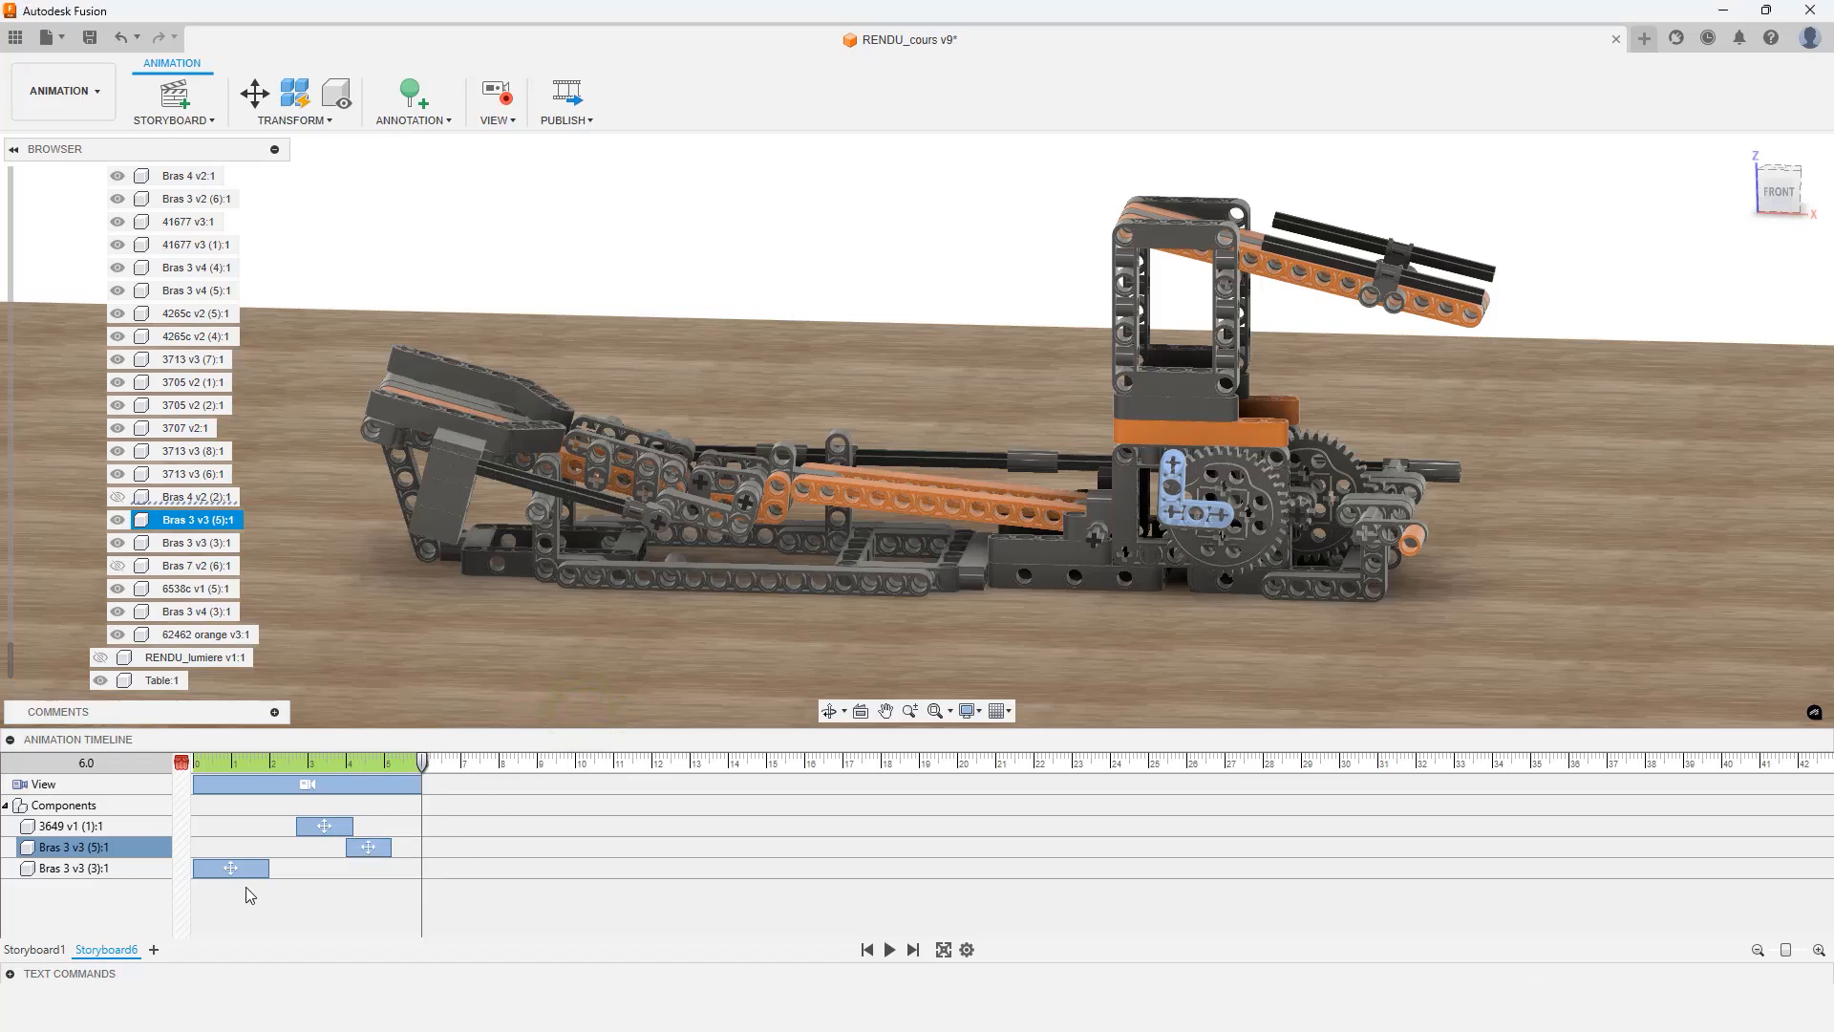
Shift the Bras 3 v3 (3) arm's move action later so it starts at 0:4.9 seconds
drag(238, 868, 394, 867)
right_click(392, 864)
click(423, 895)
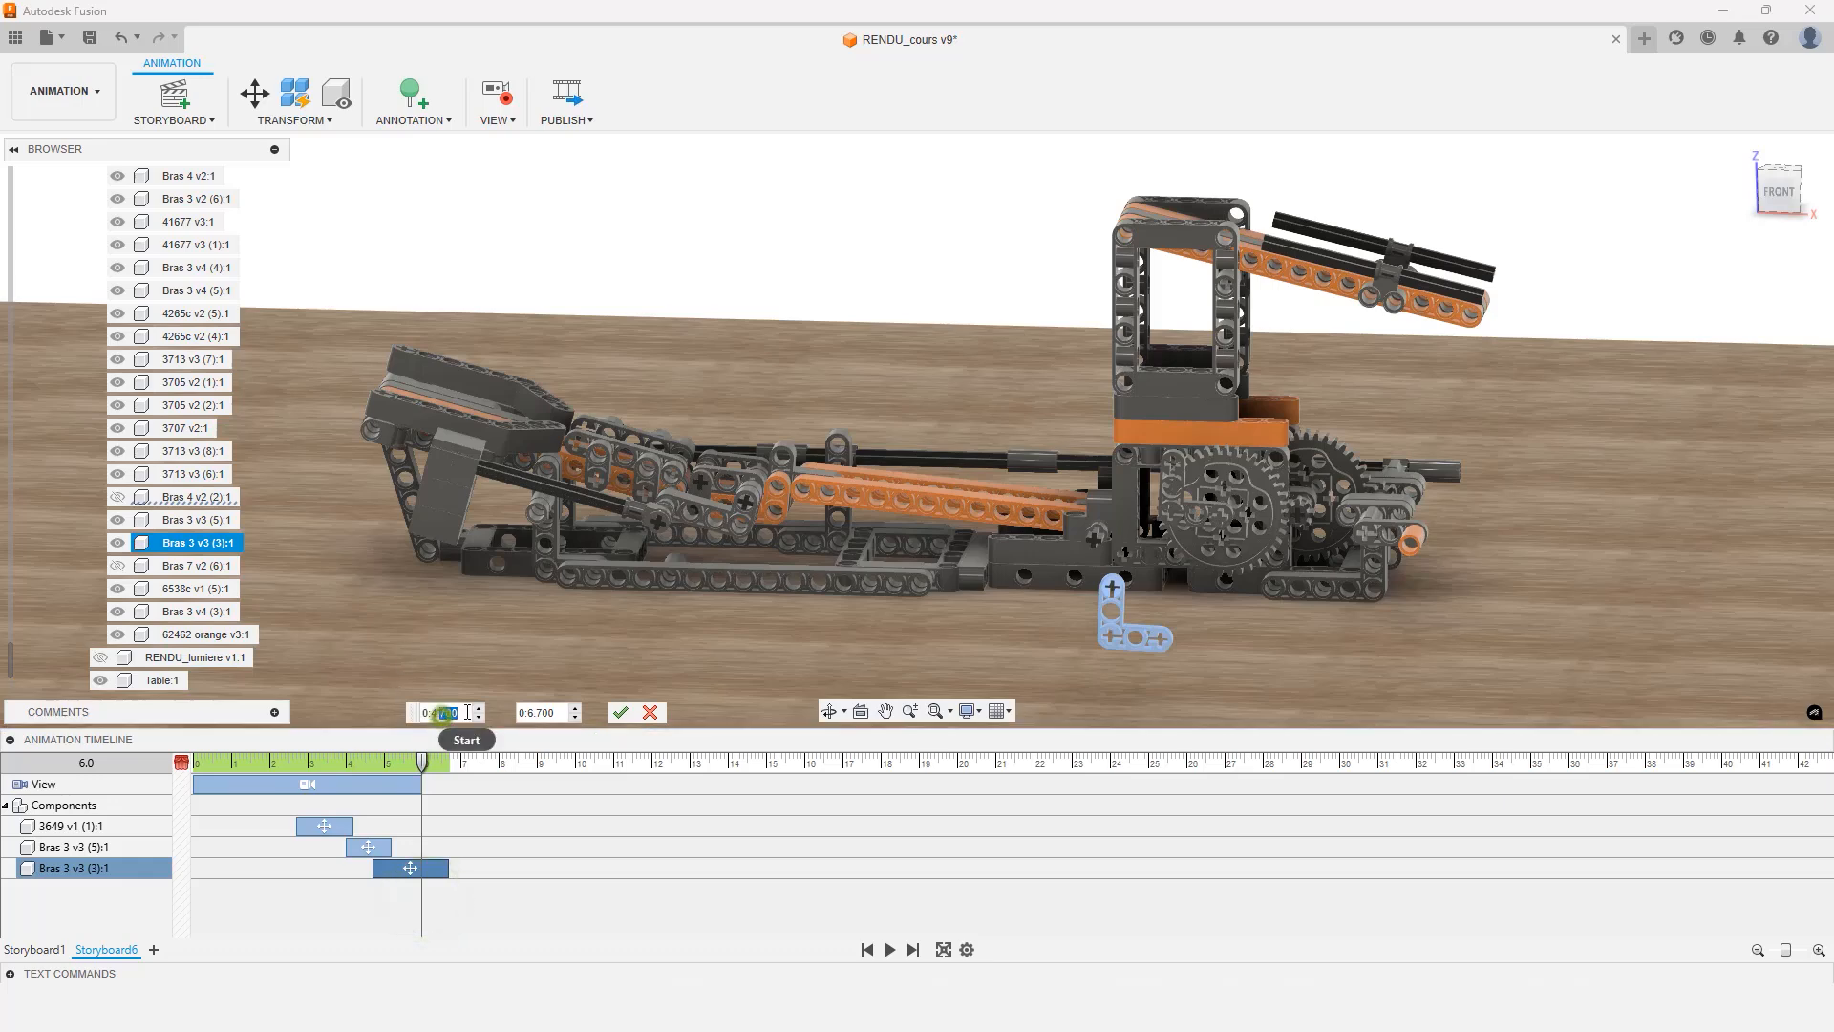
text(9)
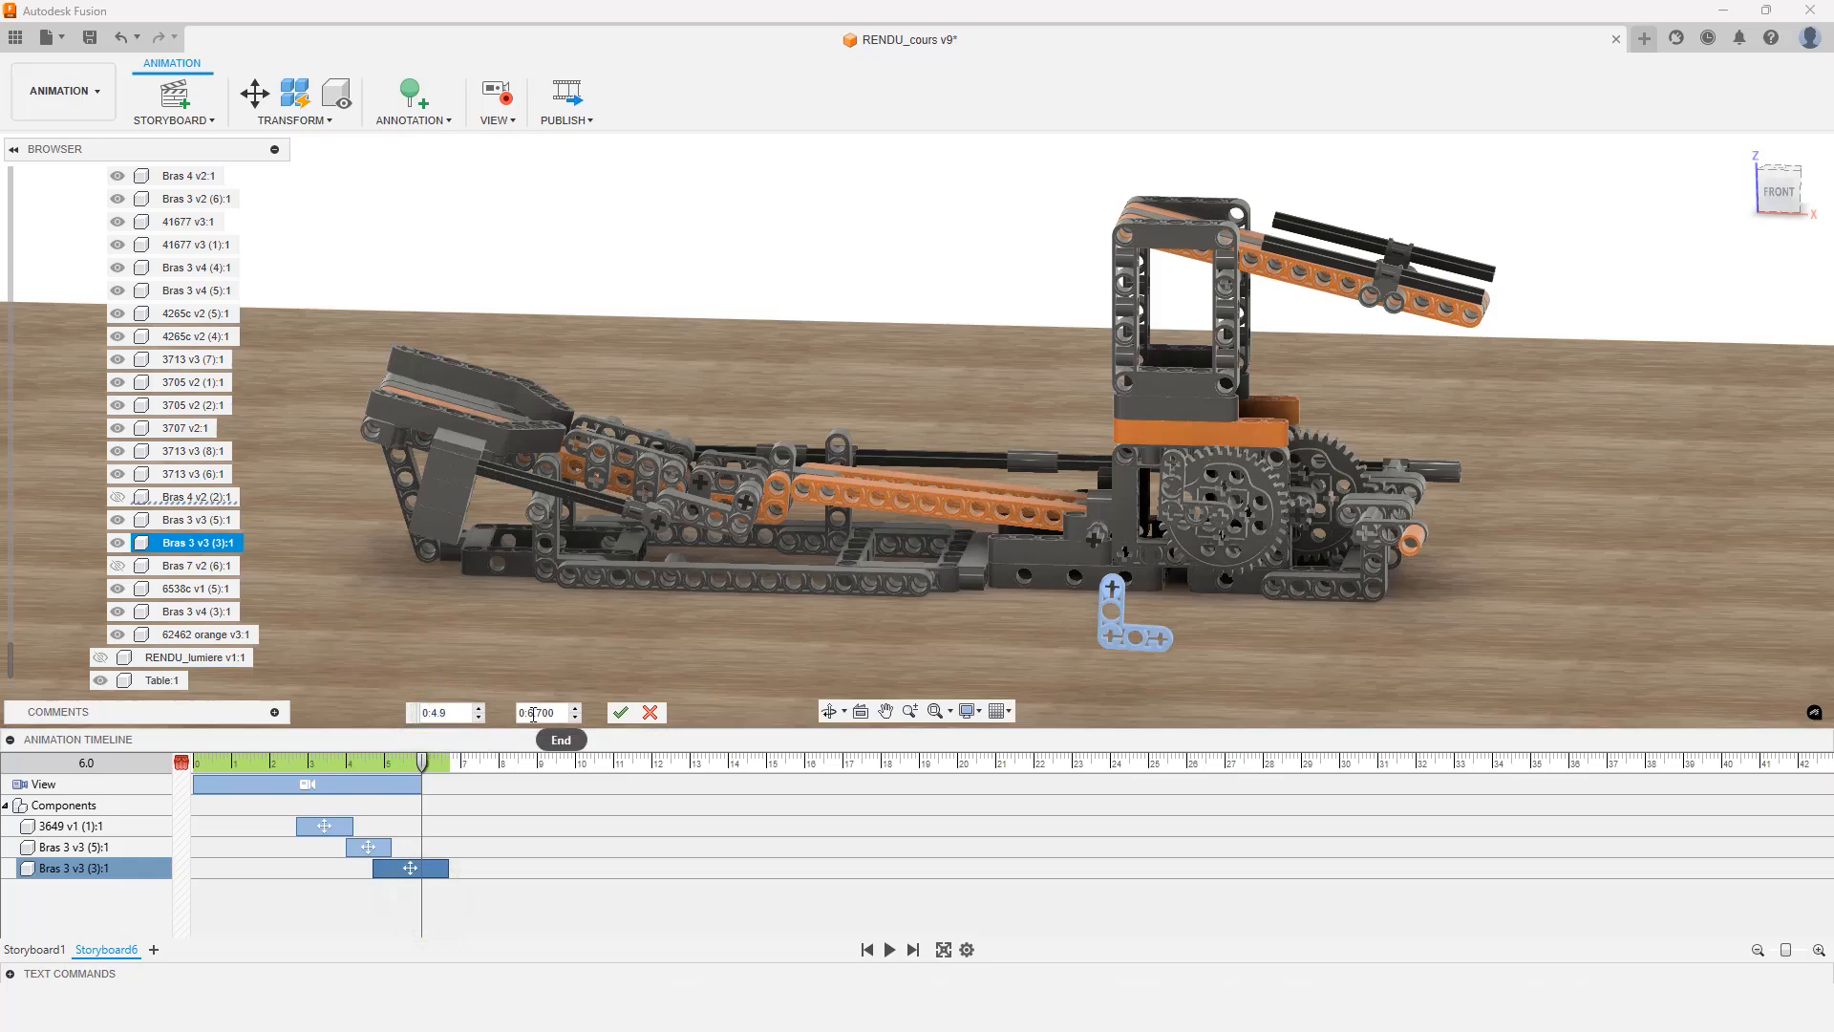
double_click(528, 714)
double_click(540, 712)
click(618, 713)
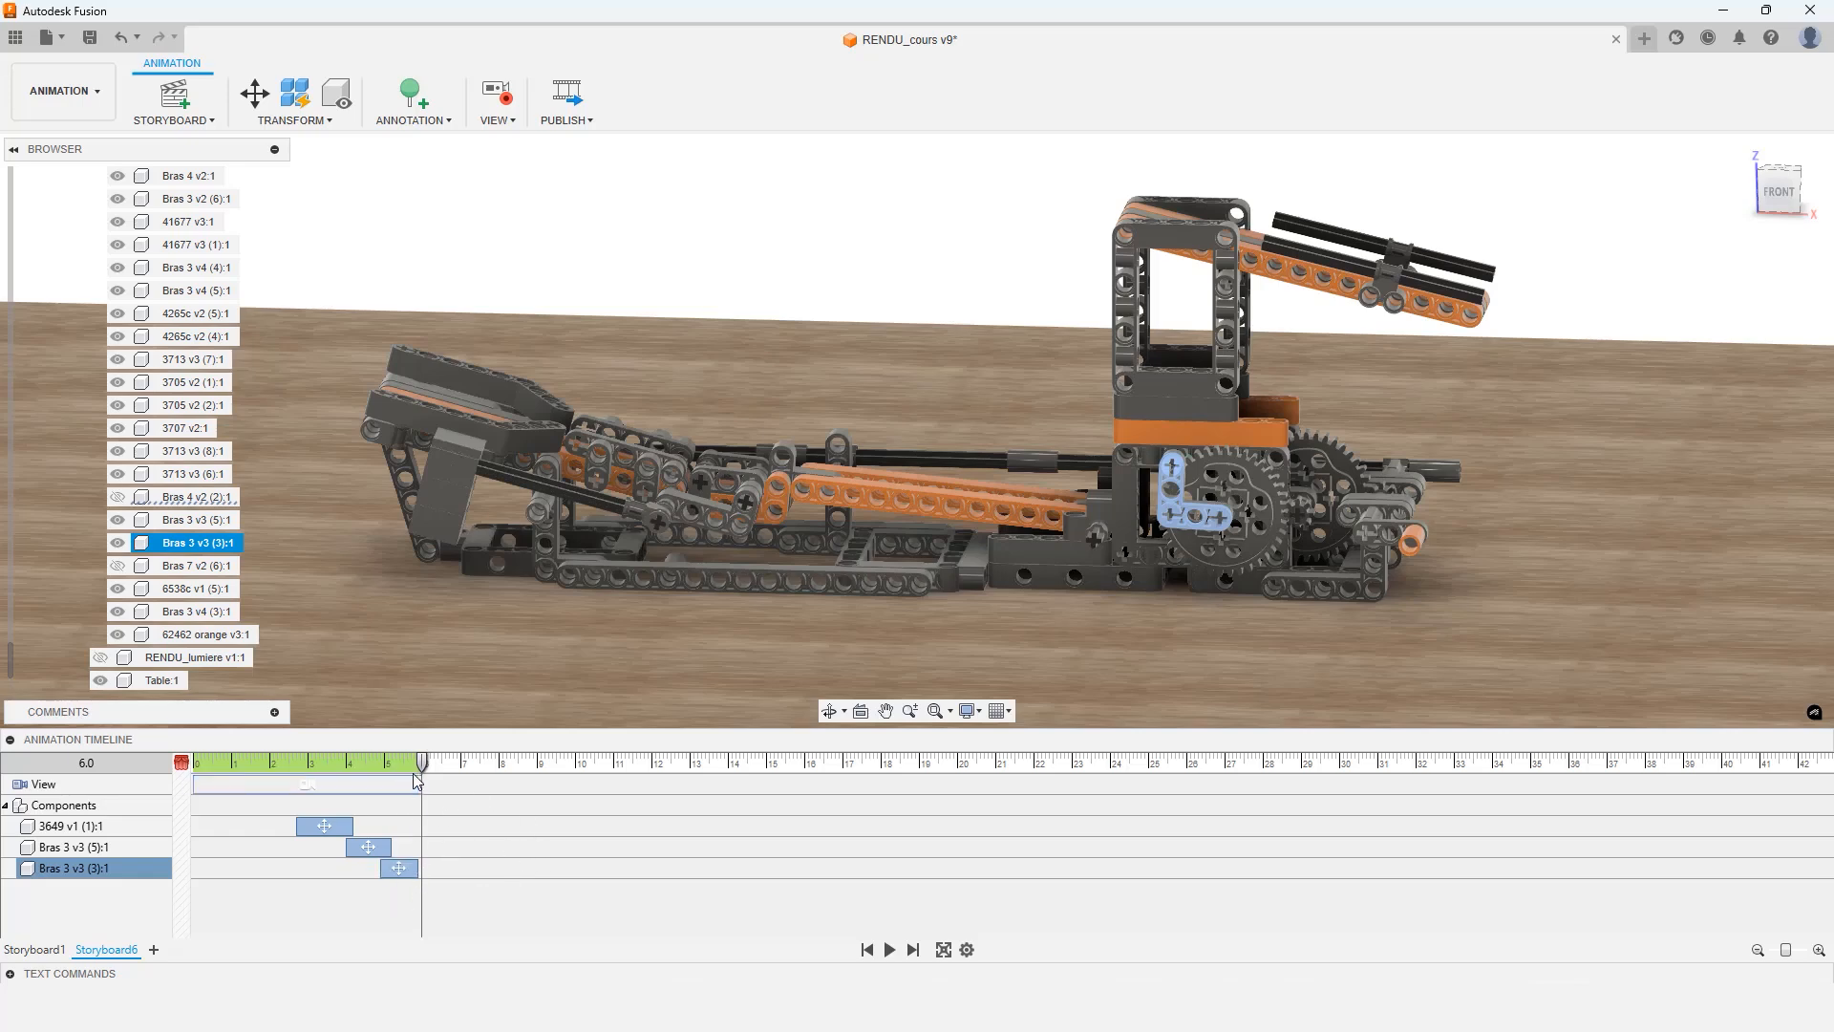
Play the animation from the start to review the new timing
drag(421, 761, 188, 771)
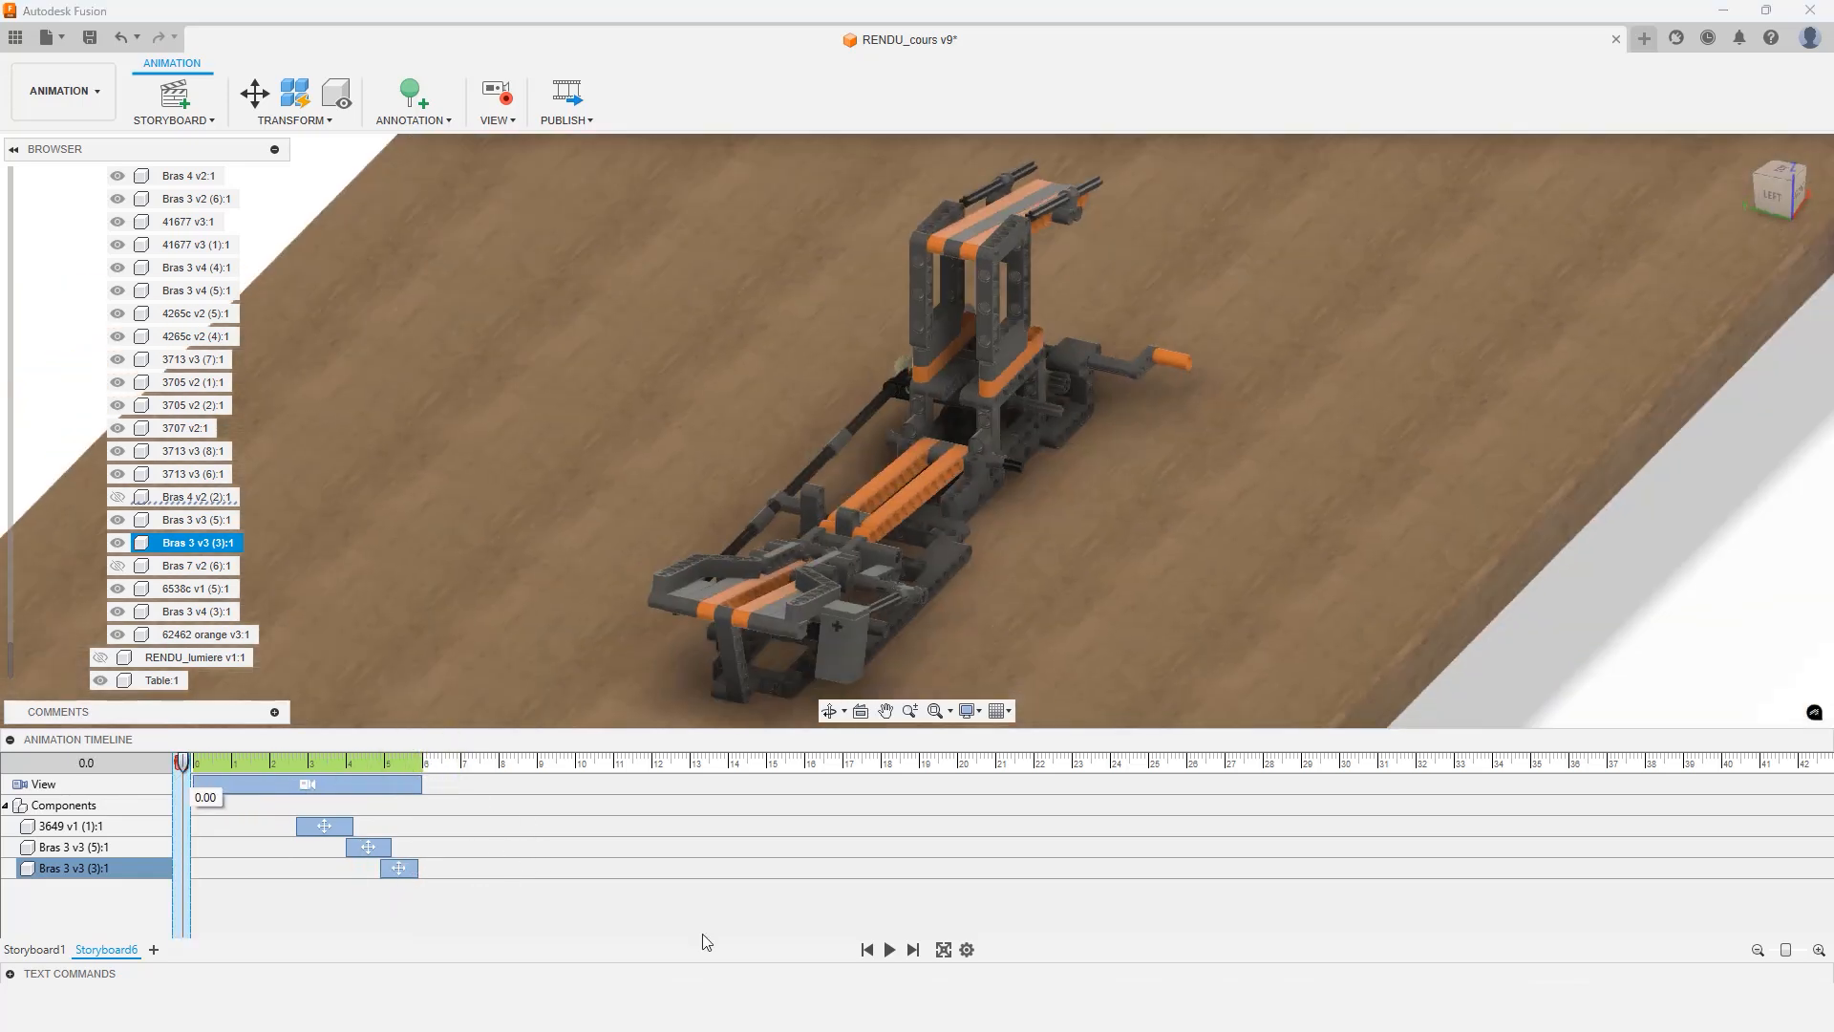
click(889, 950)
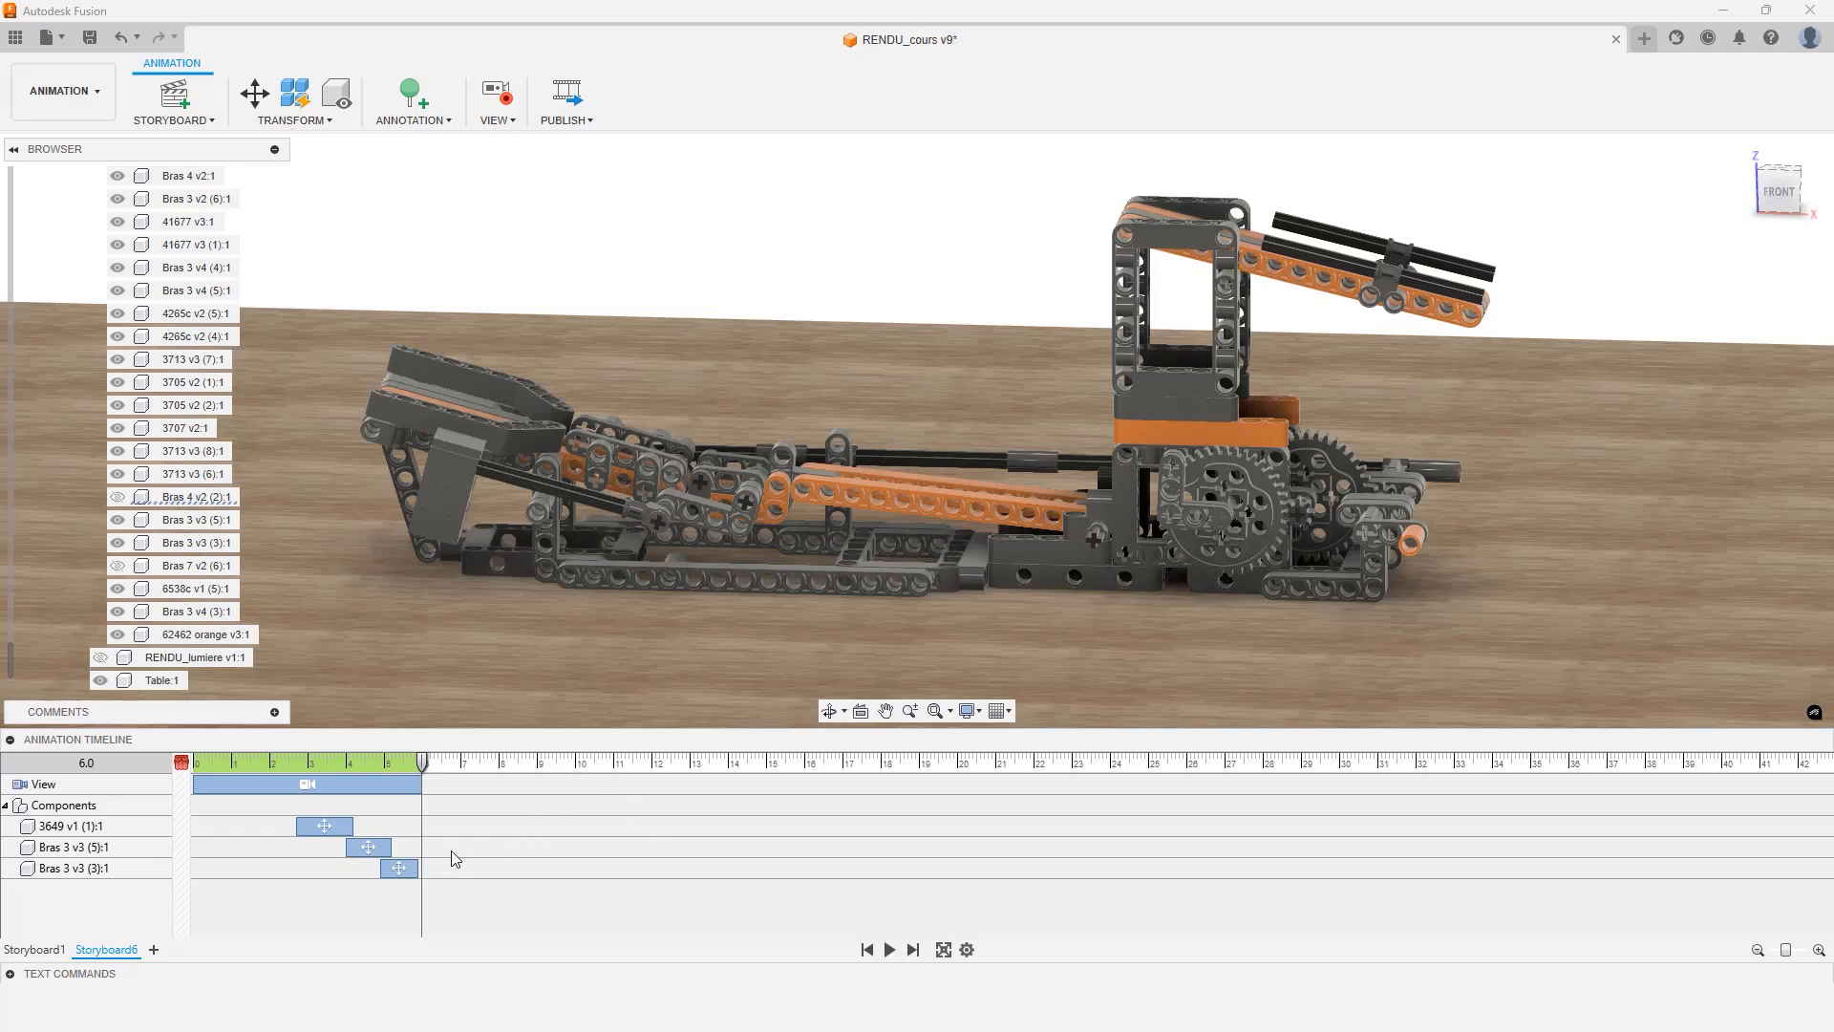
click(1218, 531)
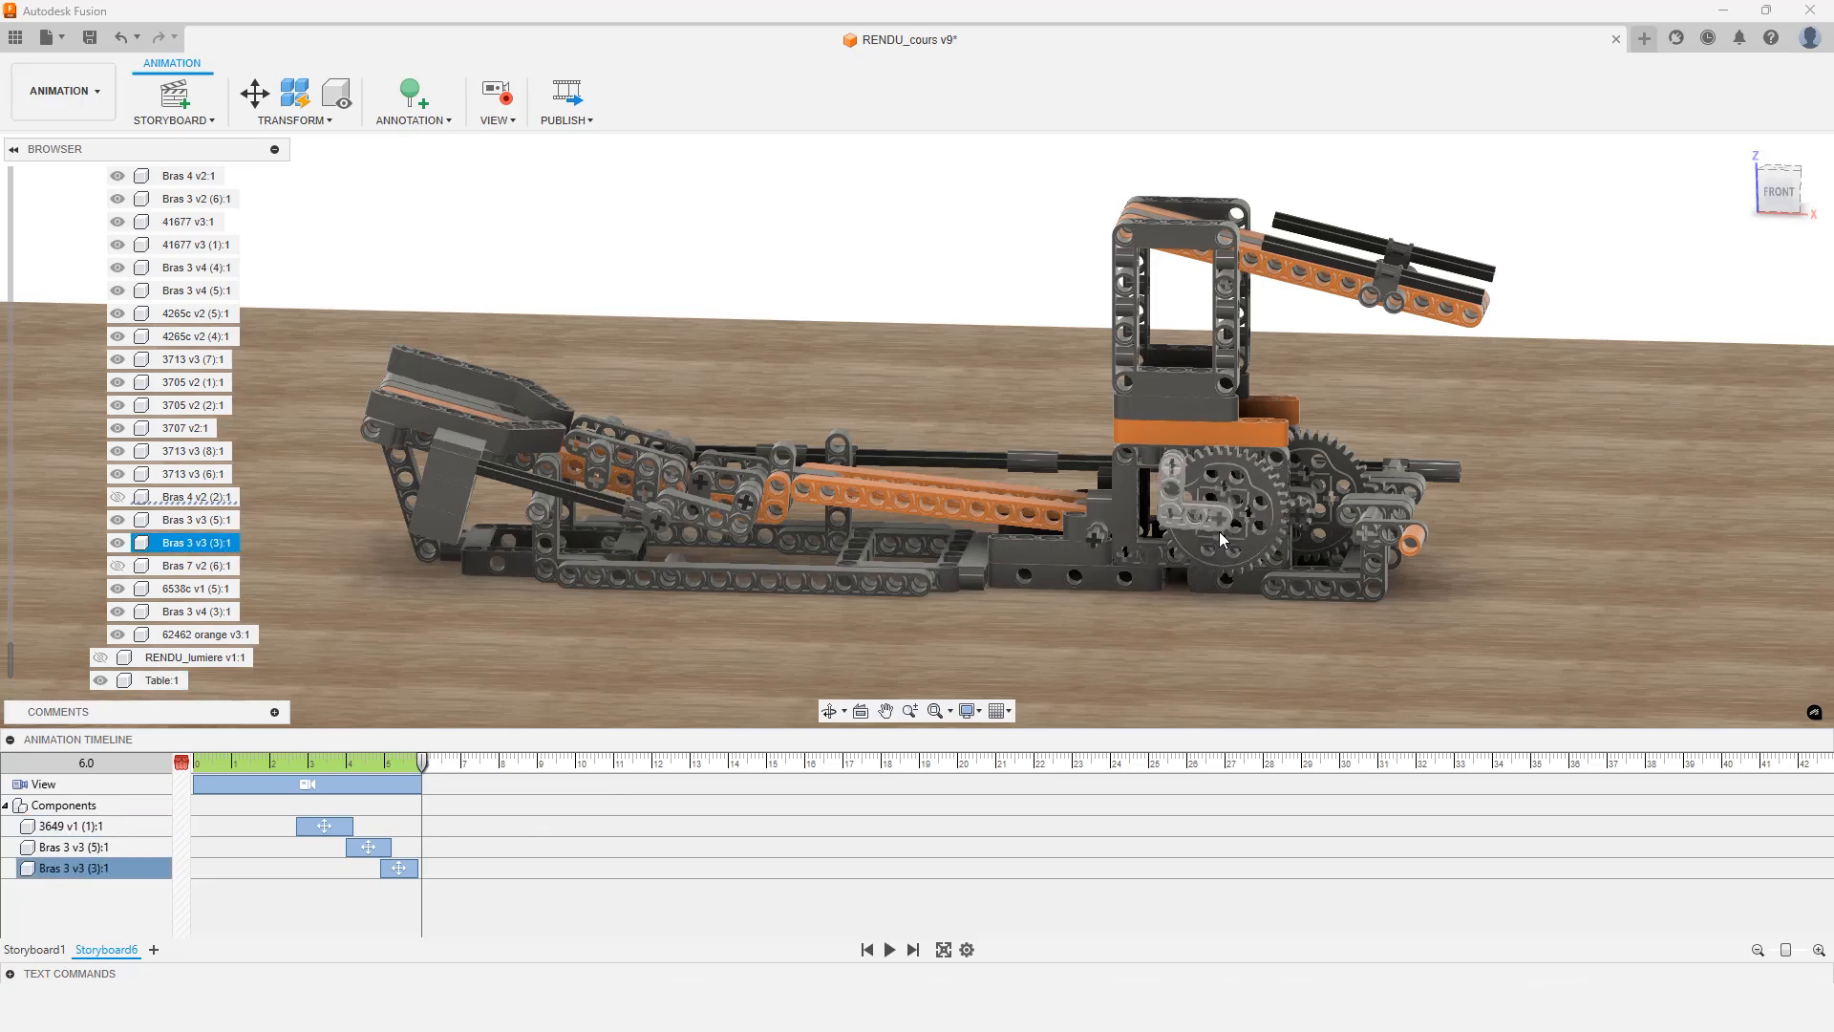
key(Escape)
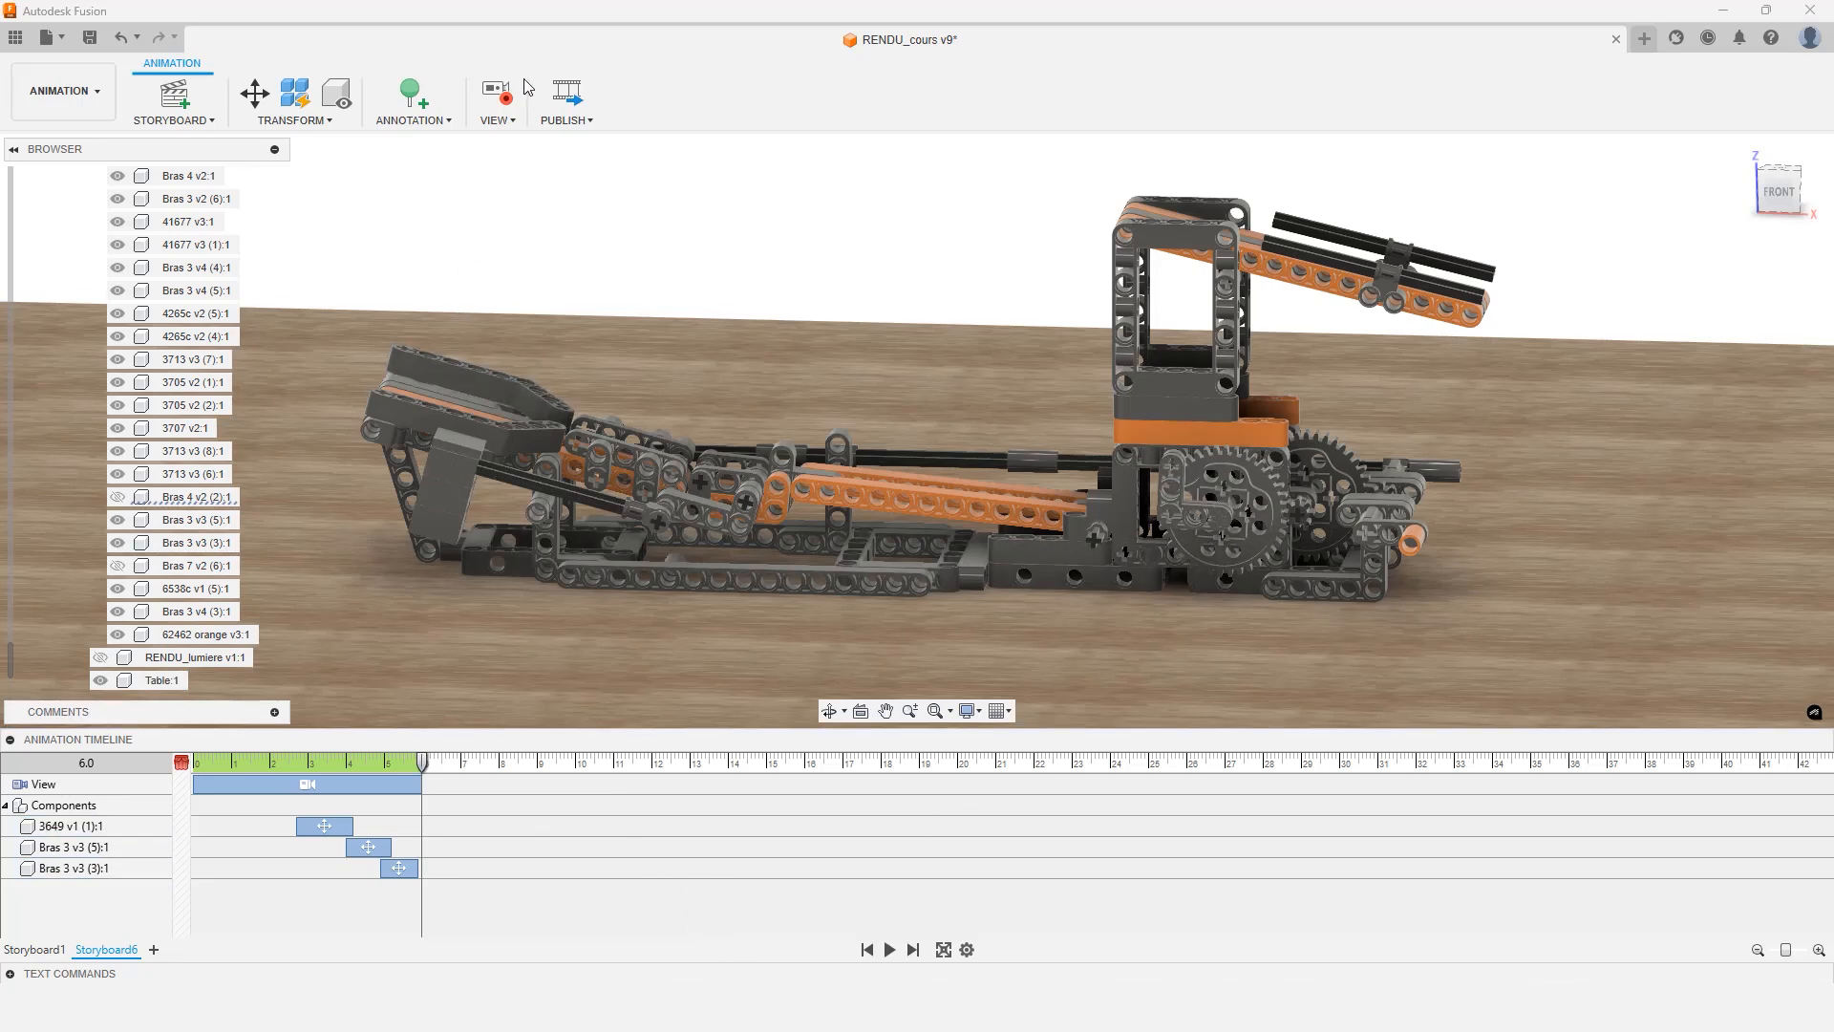
Turn off view recording and select the arm part beside the large gear
click(494, 102)
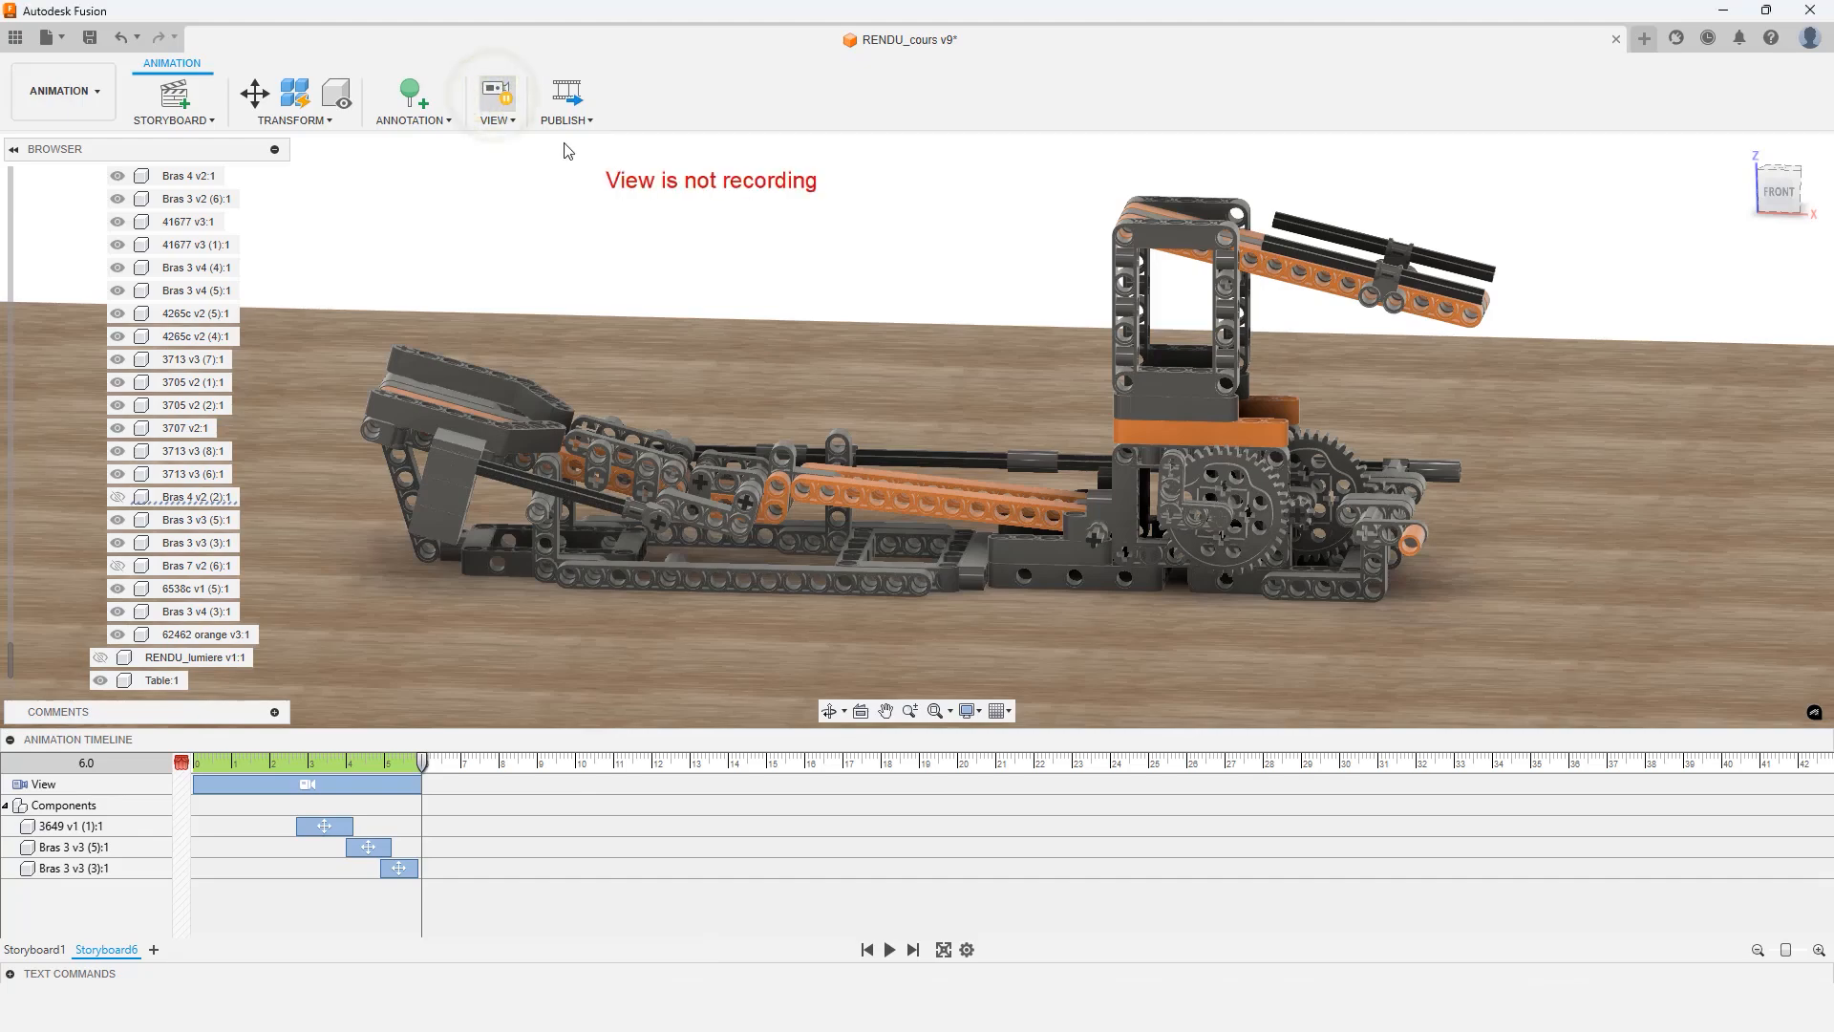
click(1246, 523)
scroll(1244, 525, up, 3)
scroll(1243, 520, up, 5)
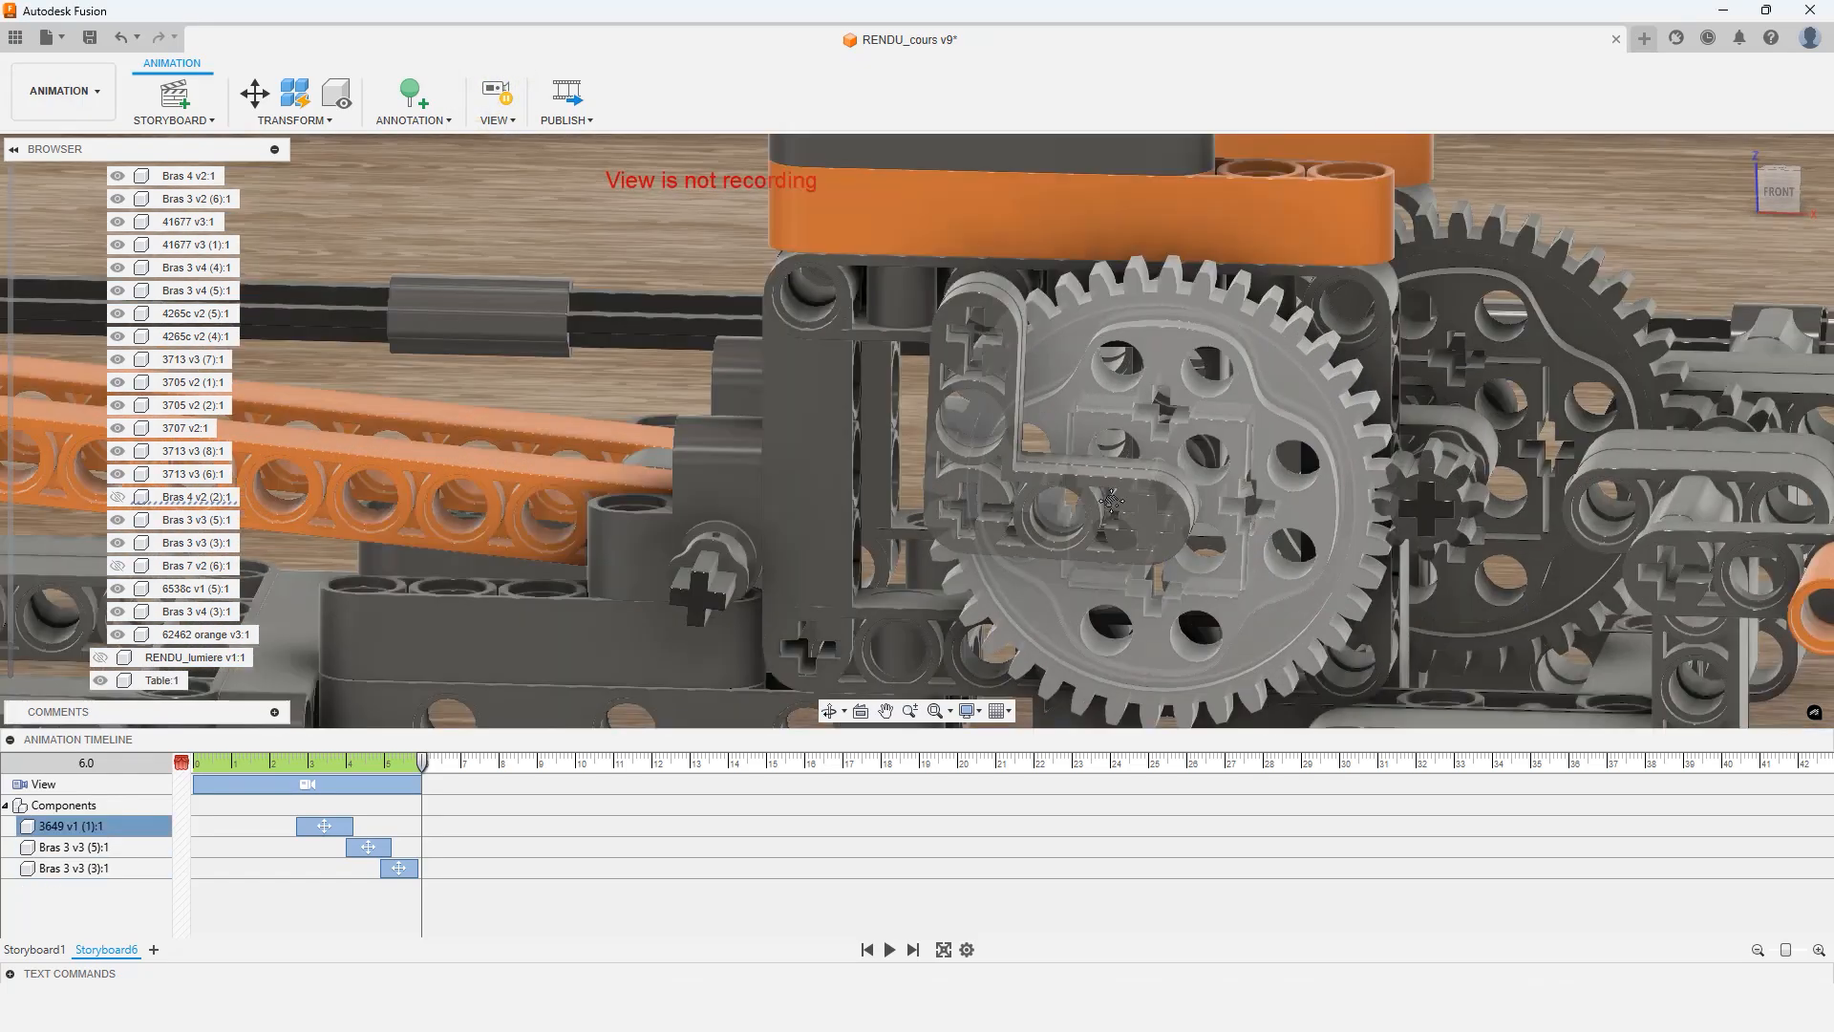
click(946, 497)
scroll(946, 497, up, 3)
scroll(946, 497, down, 3)
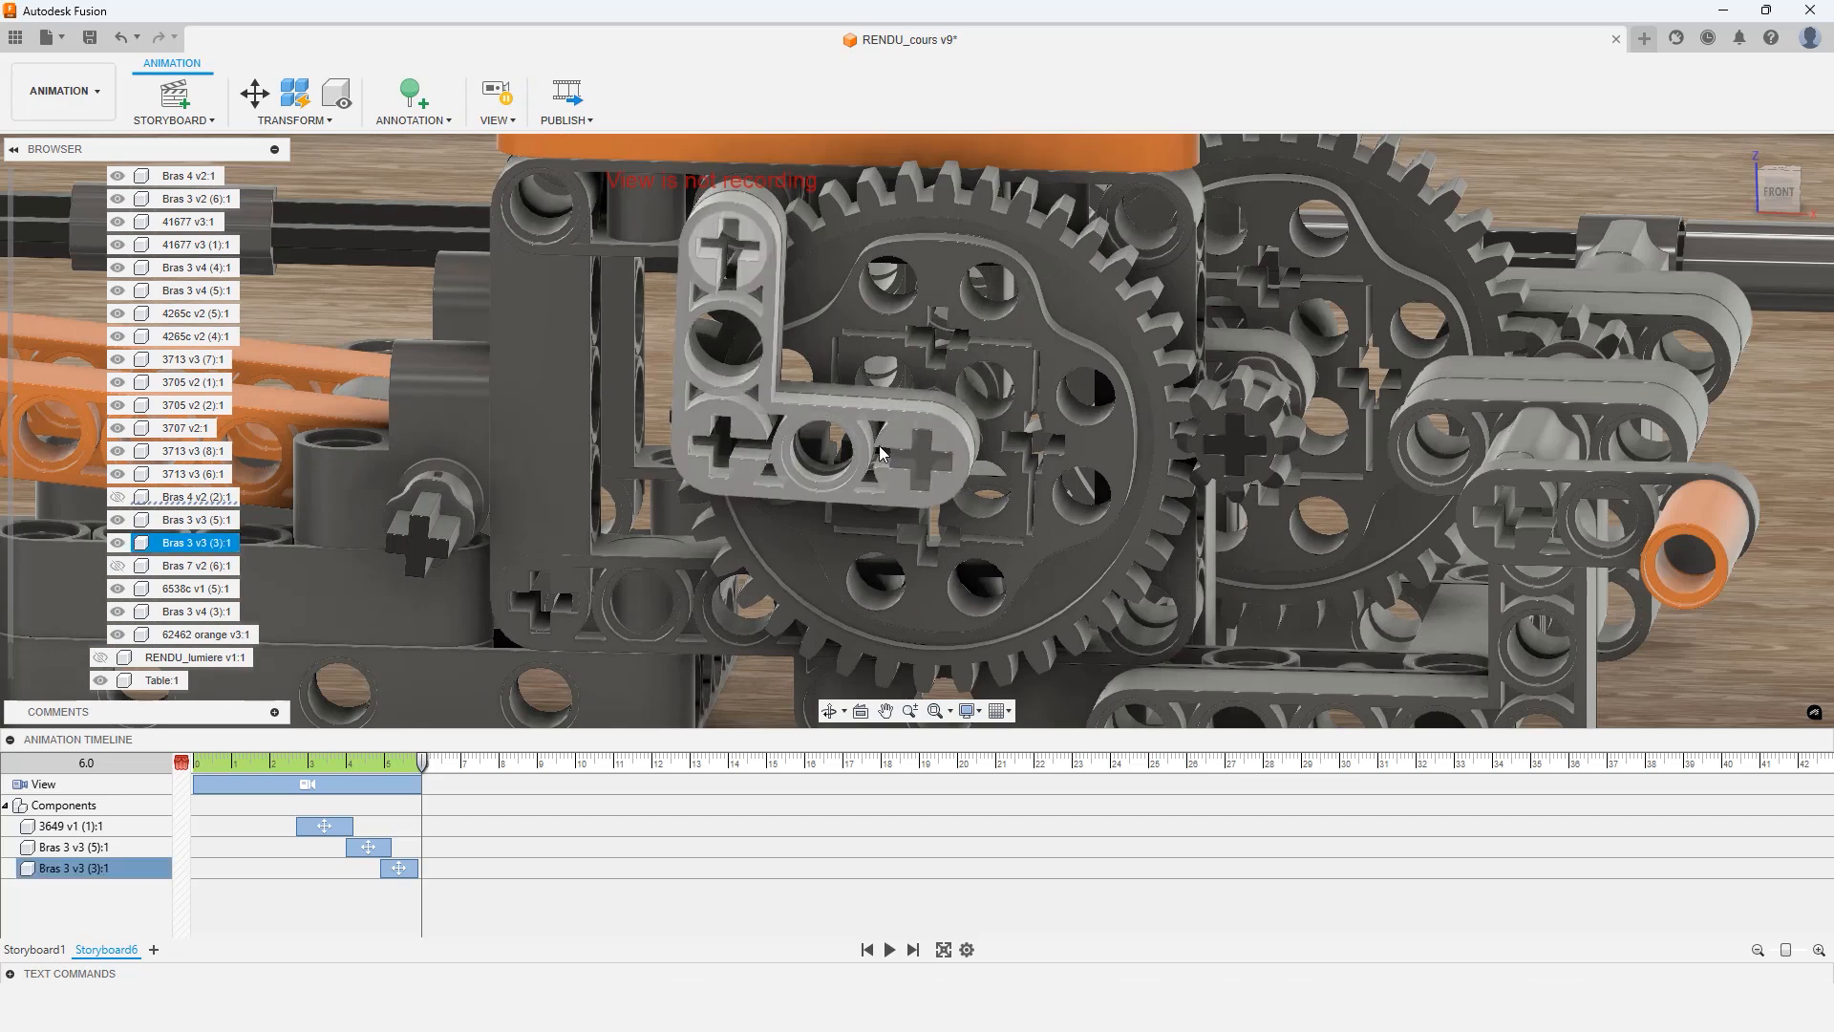
click(865, 311)
Start Transform Components and select both Bras 3 v3 arms beside the large gear
click(255, 91)
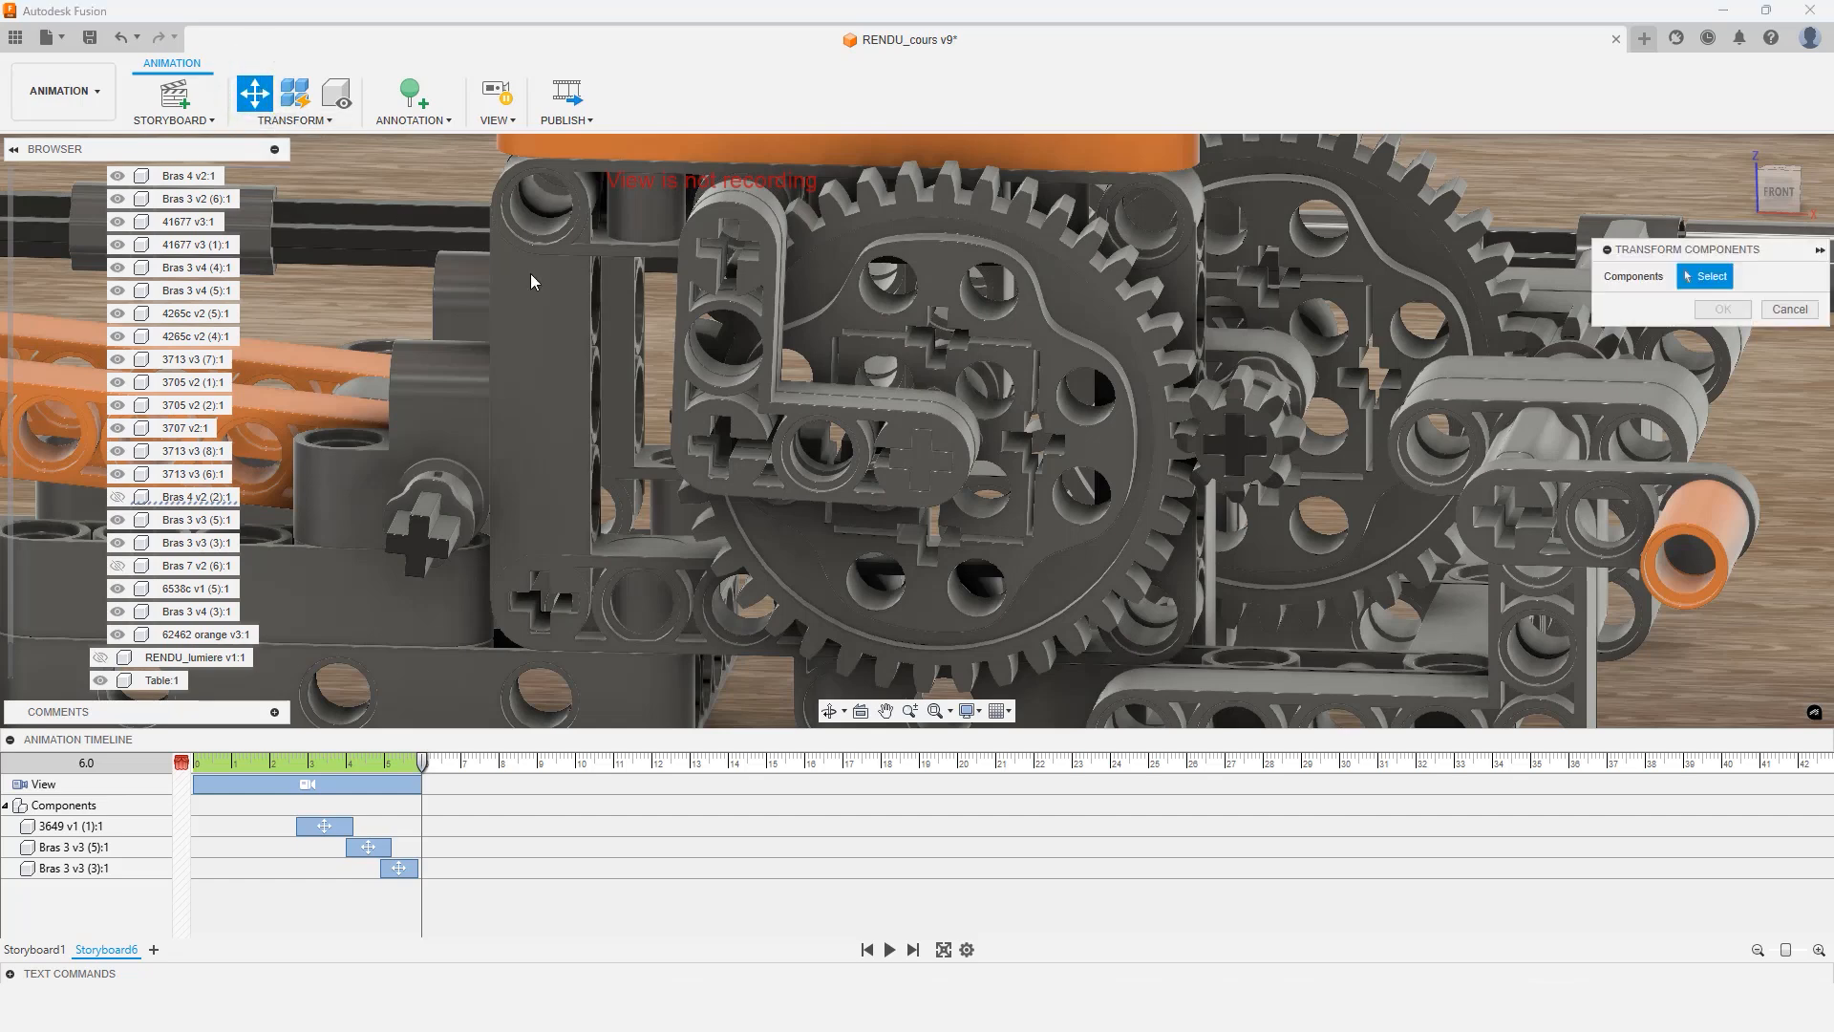
click(883, 438)
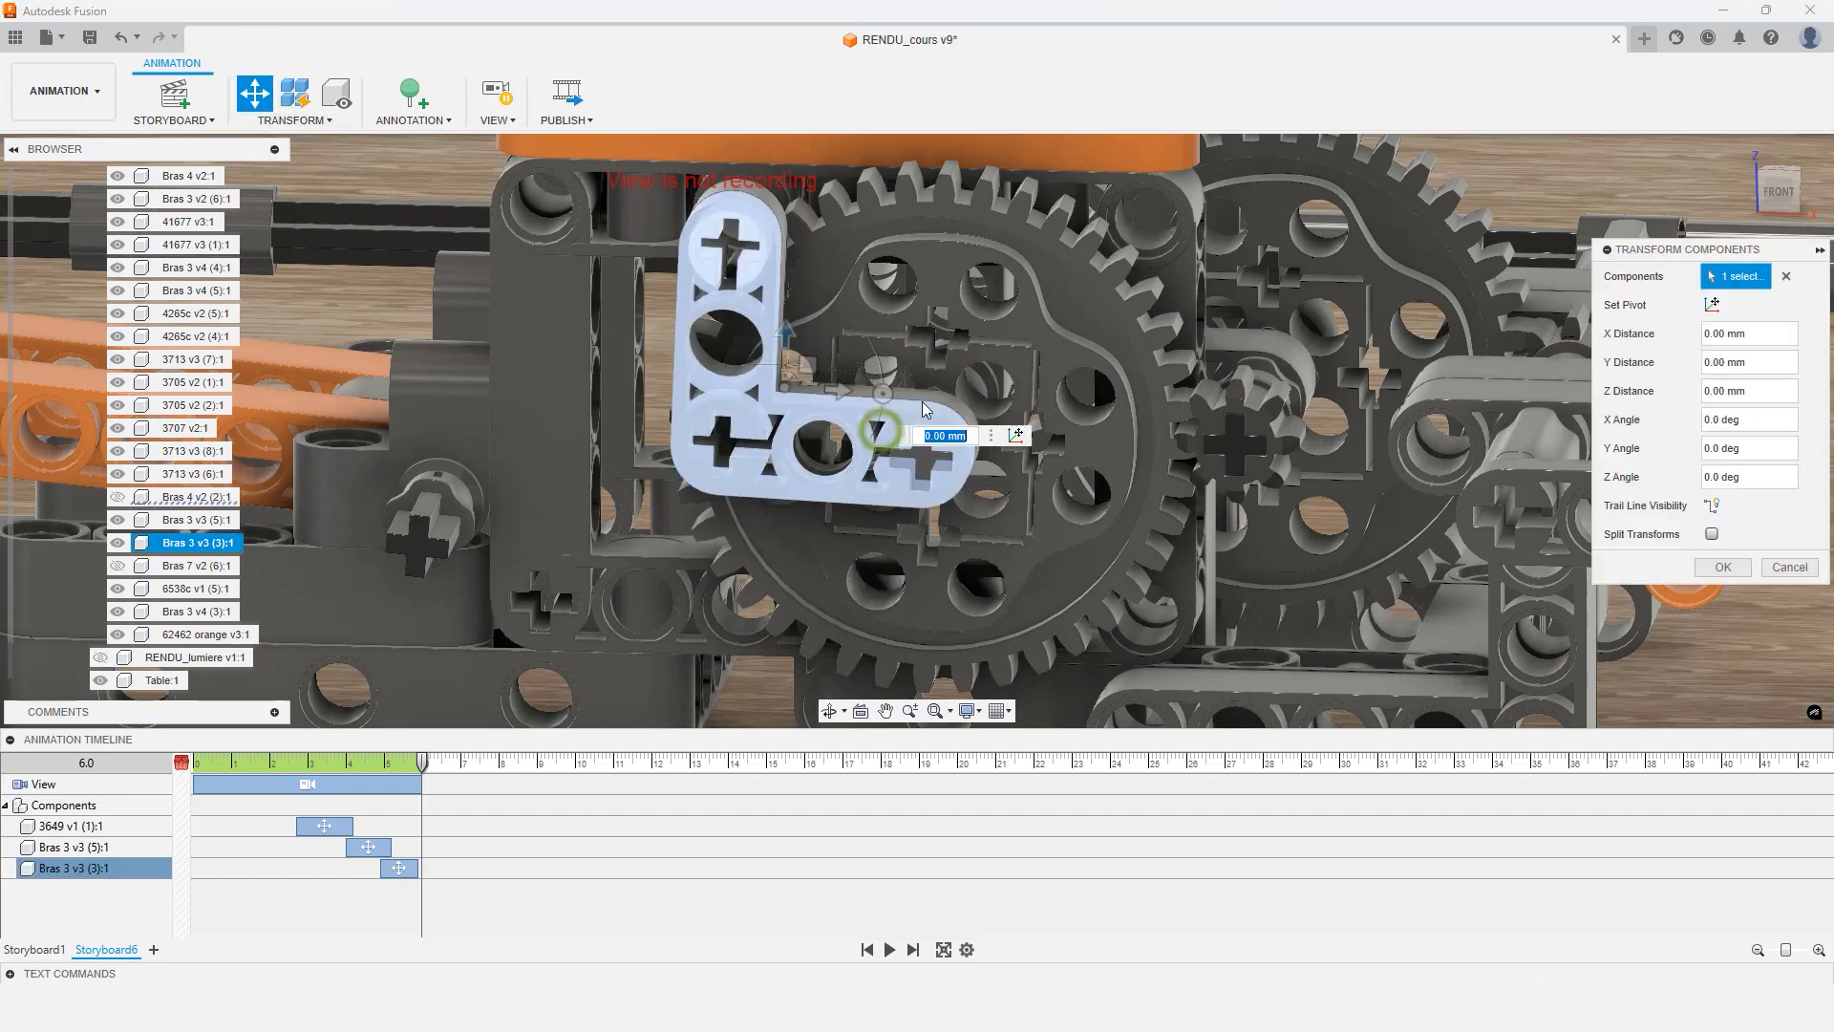
click(922, 399)
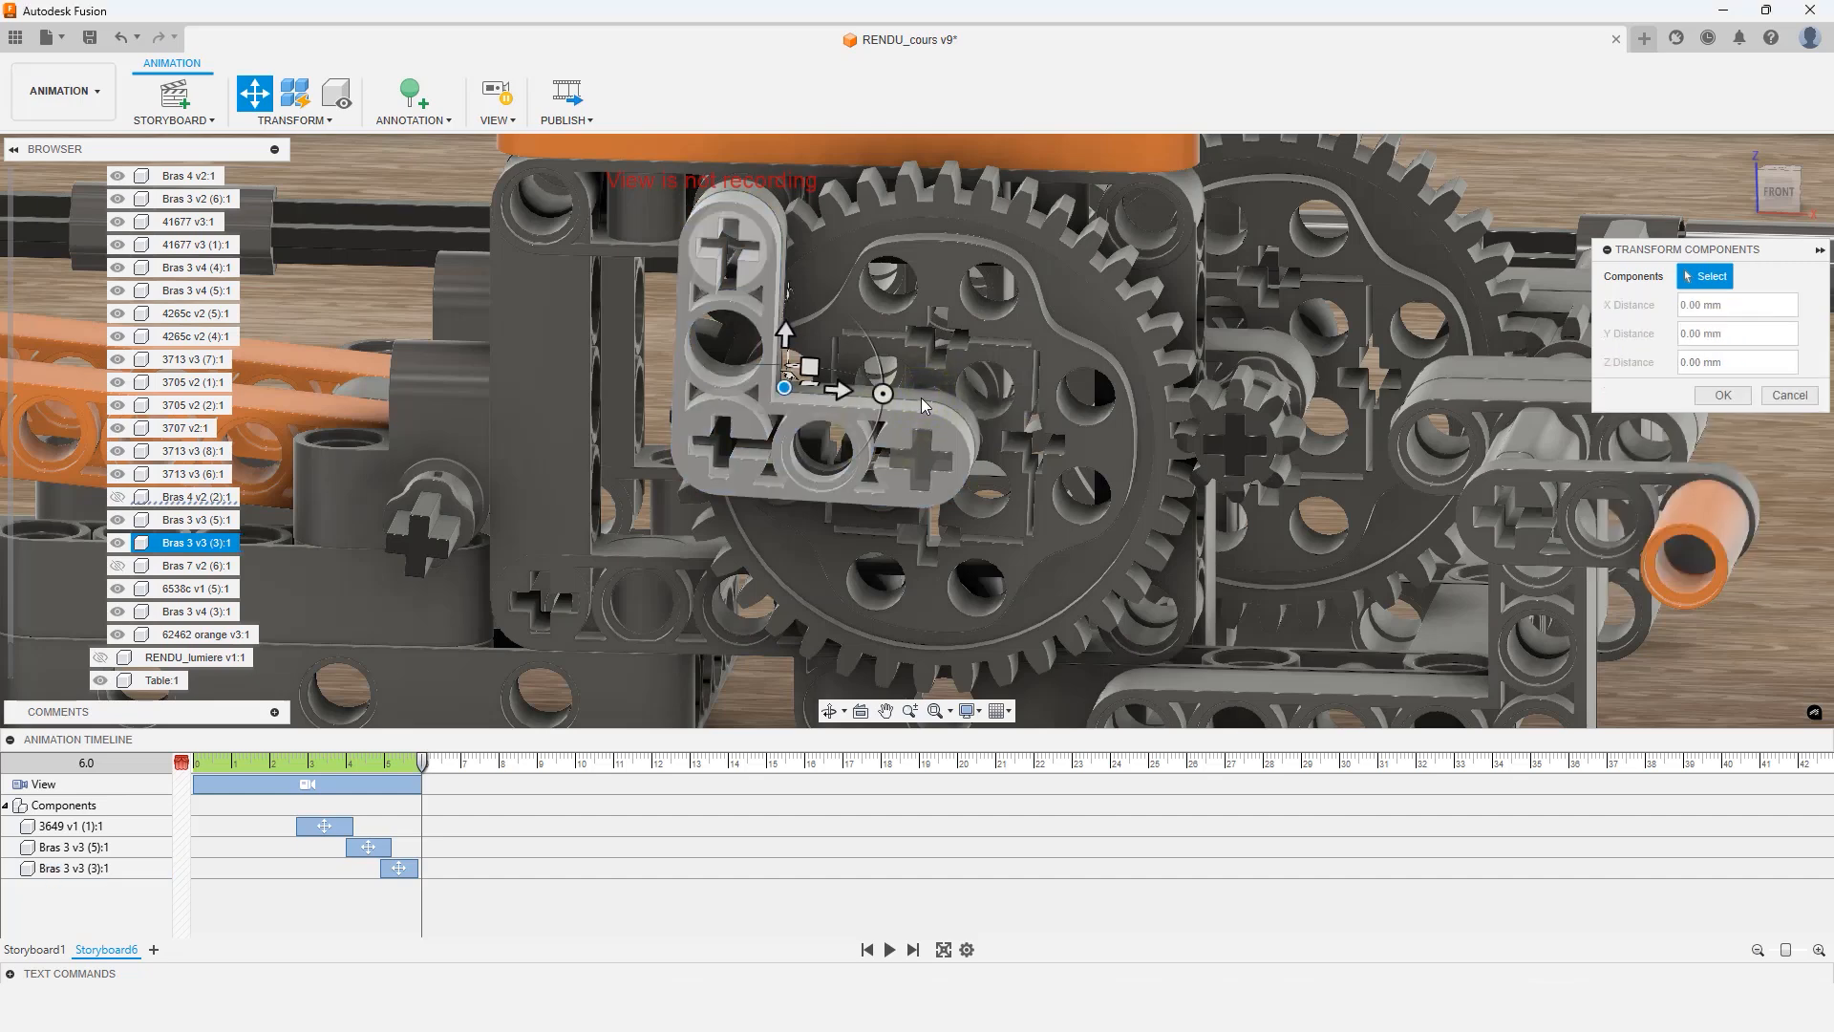
click(972, 282)
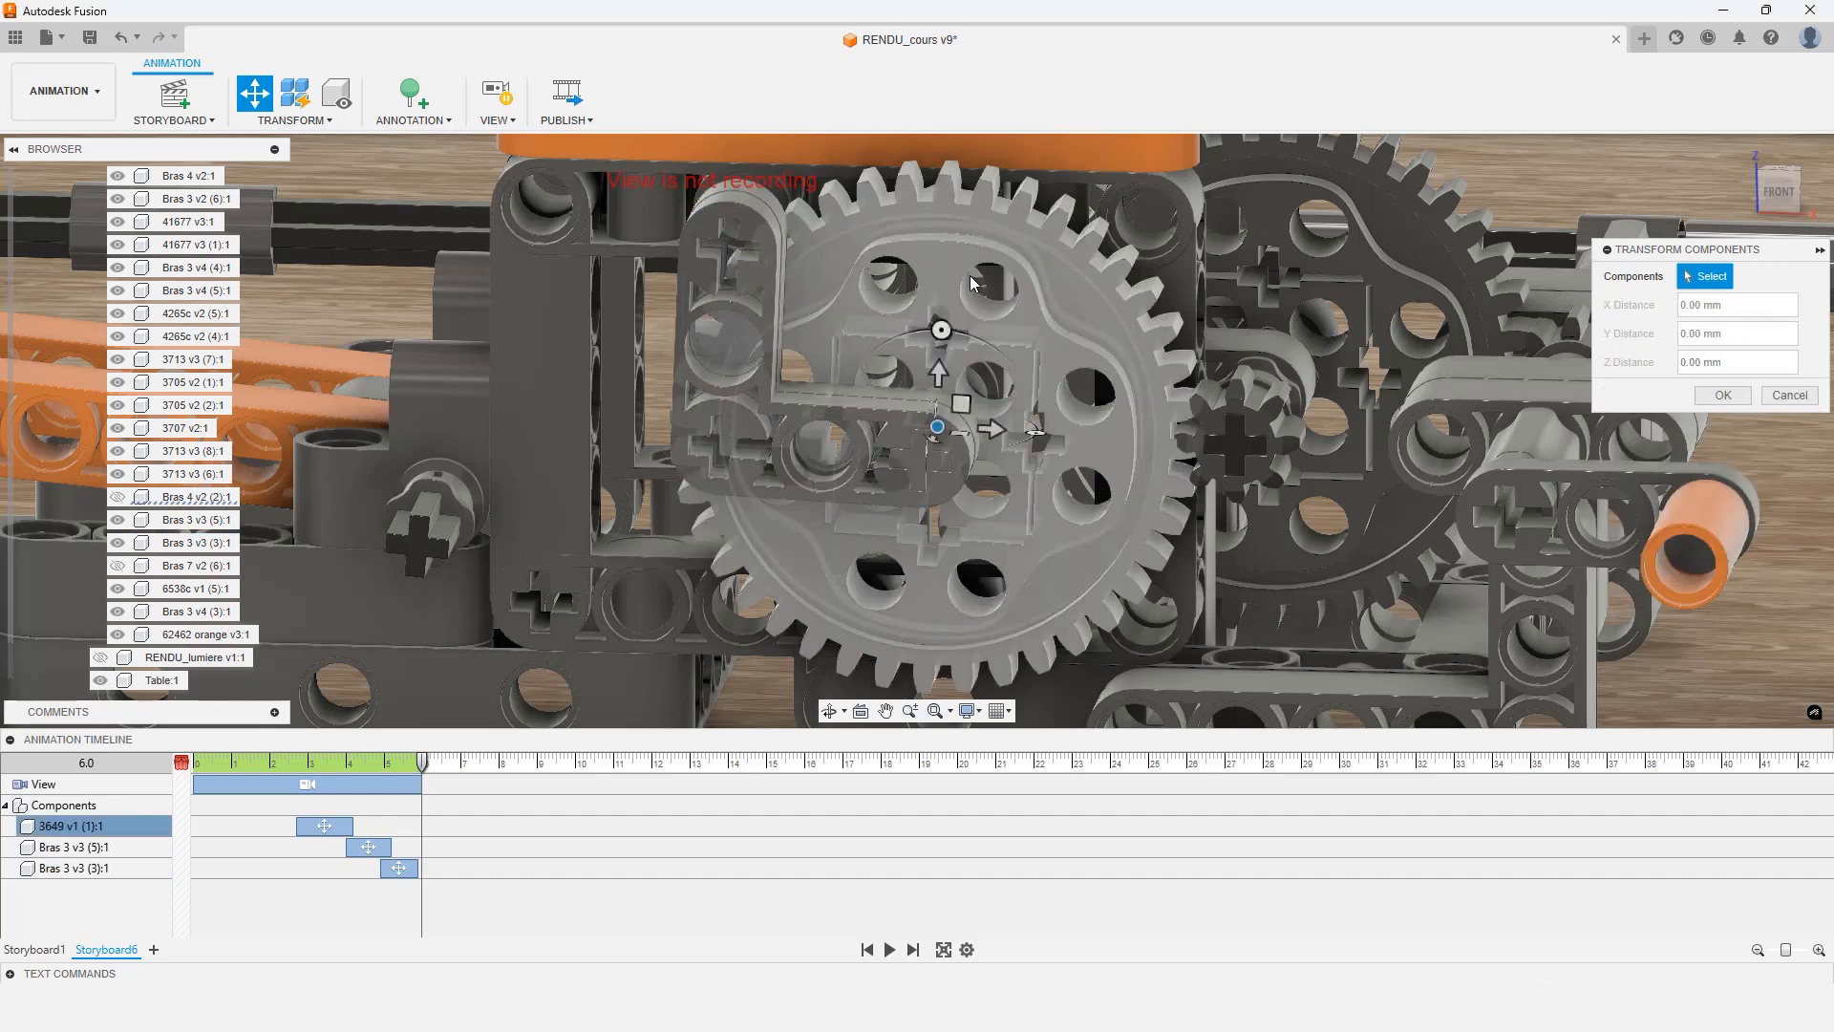
click(919, 479)
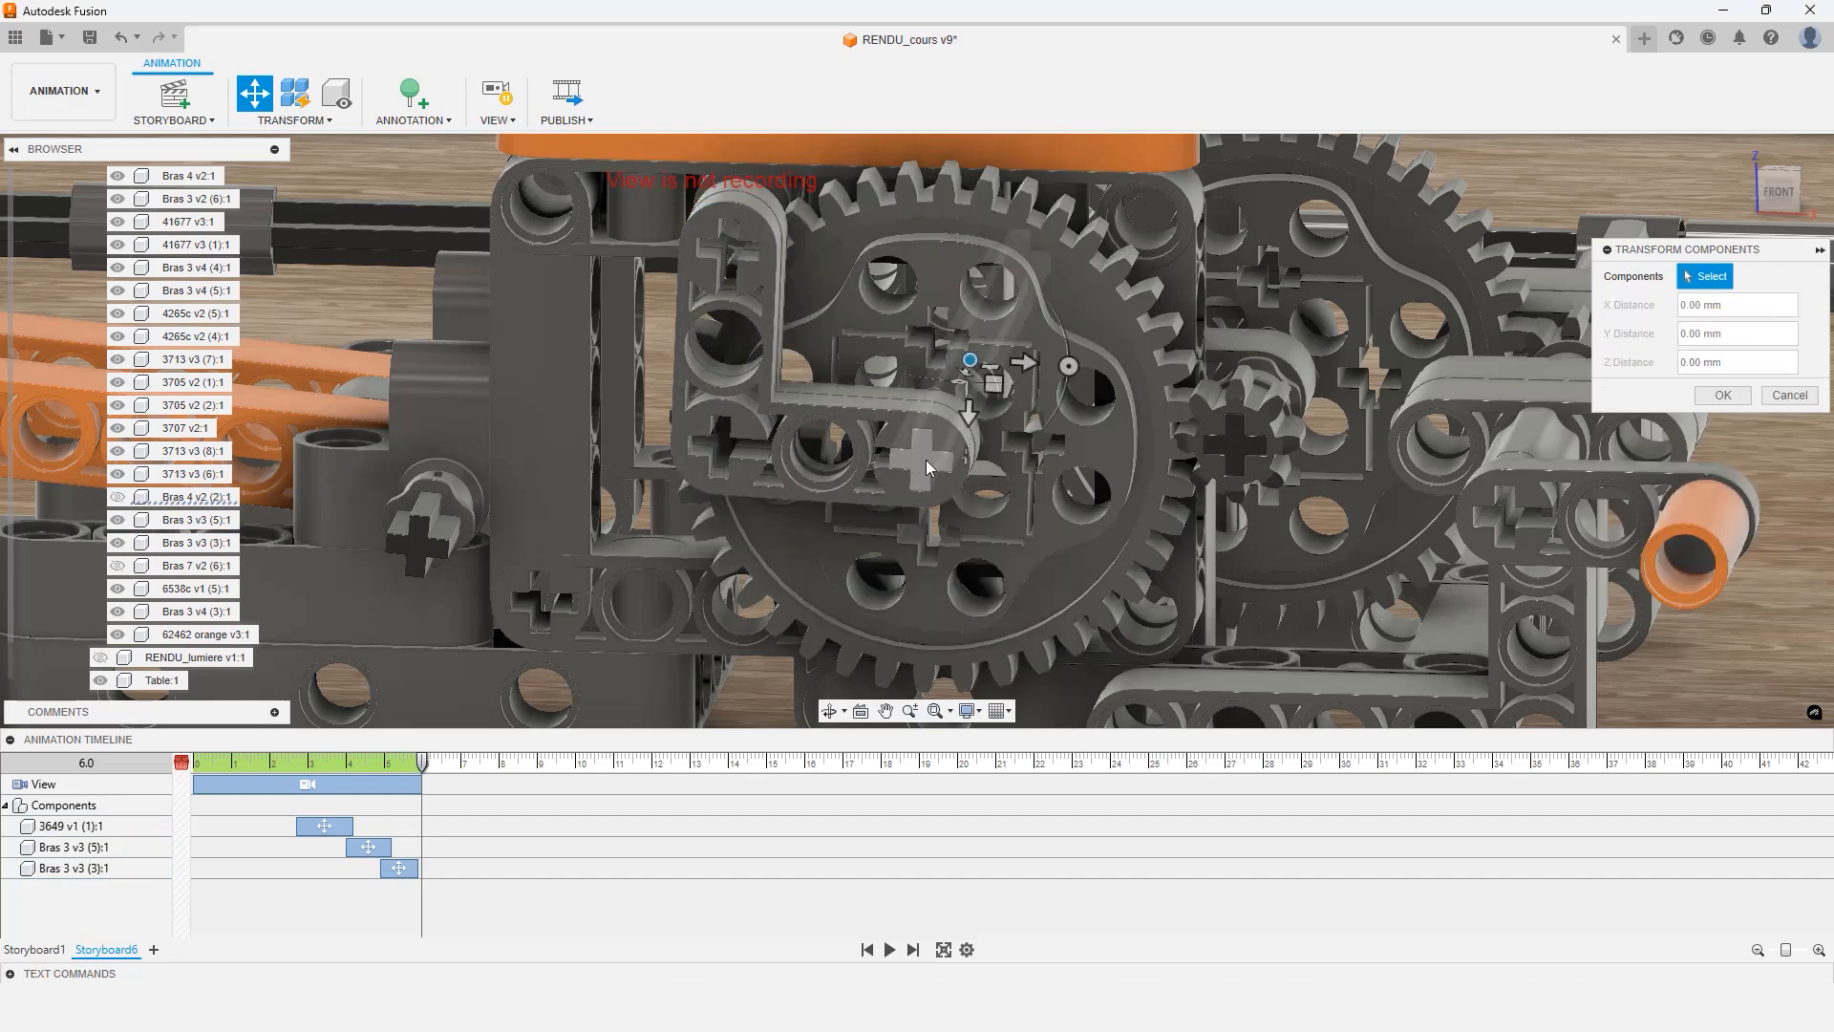
click(766, 405)
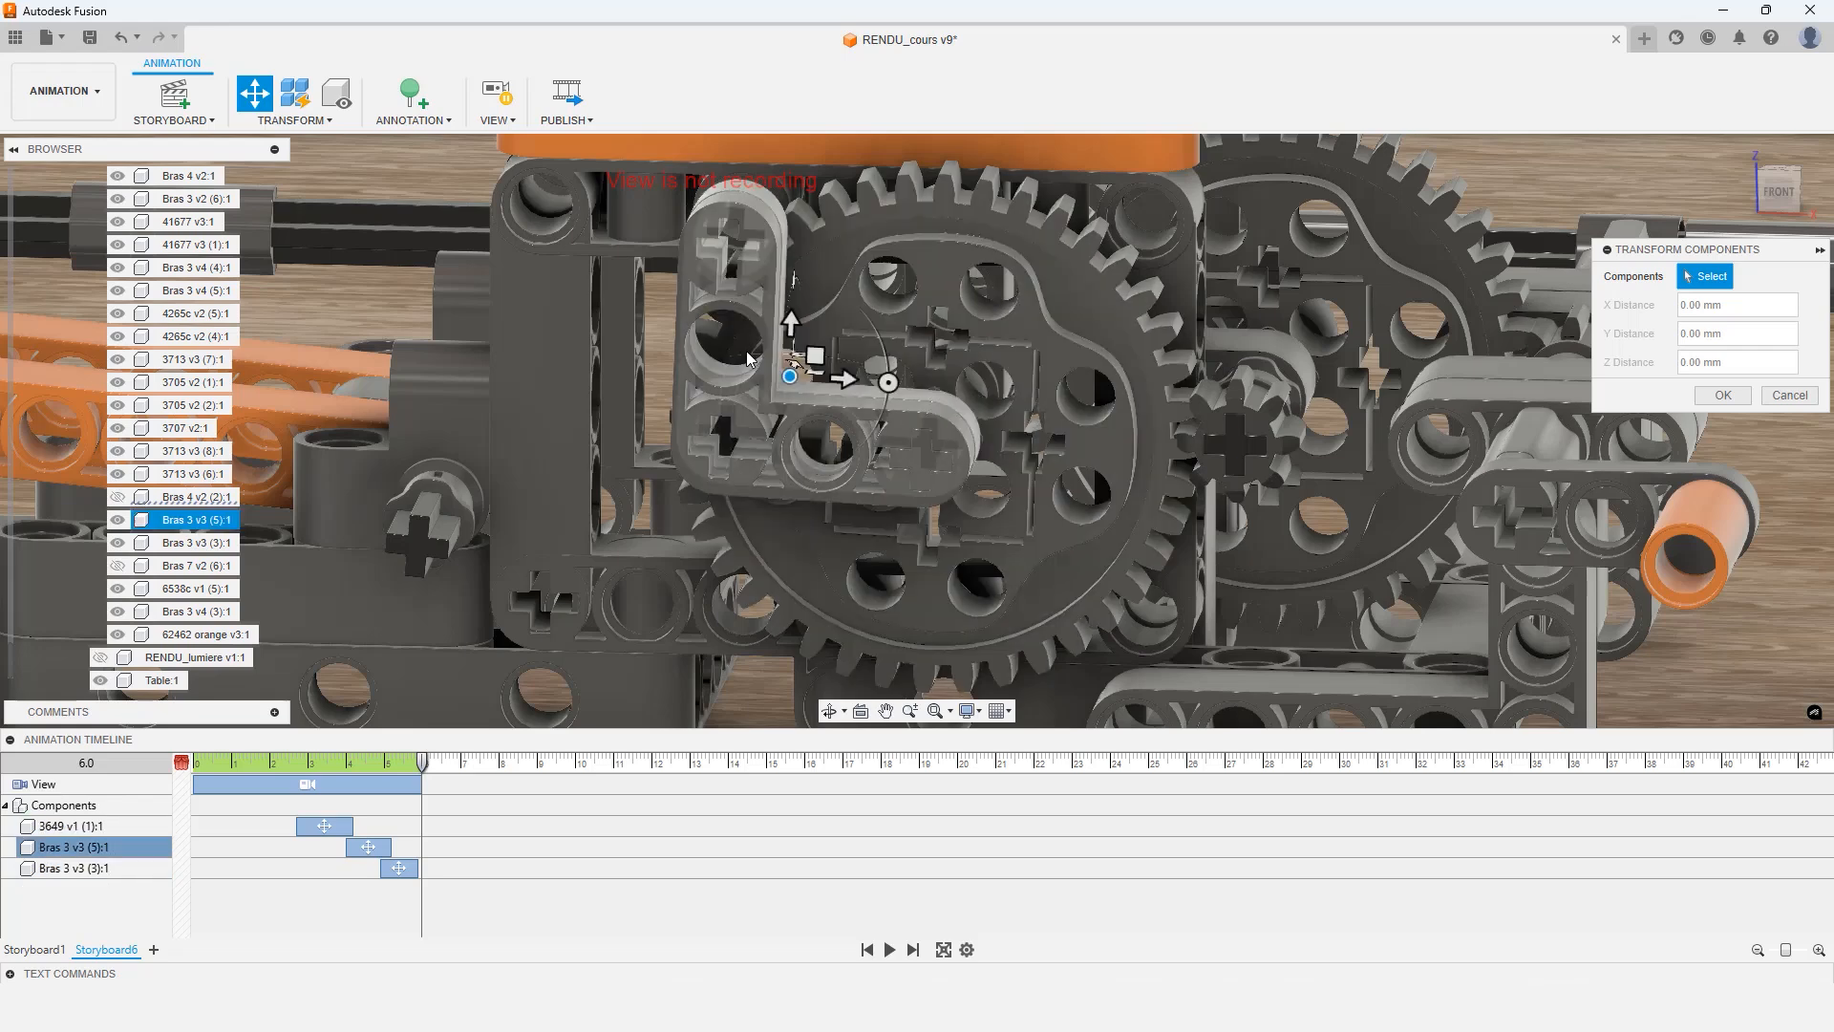
click(766, 405)
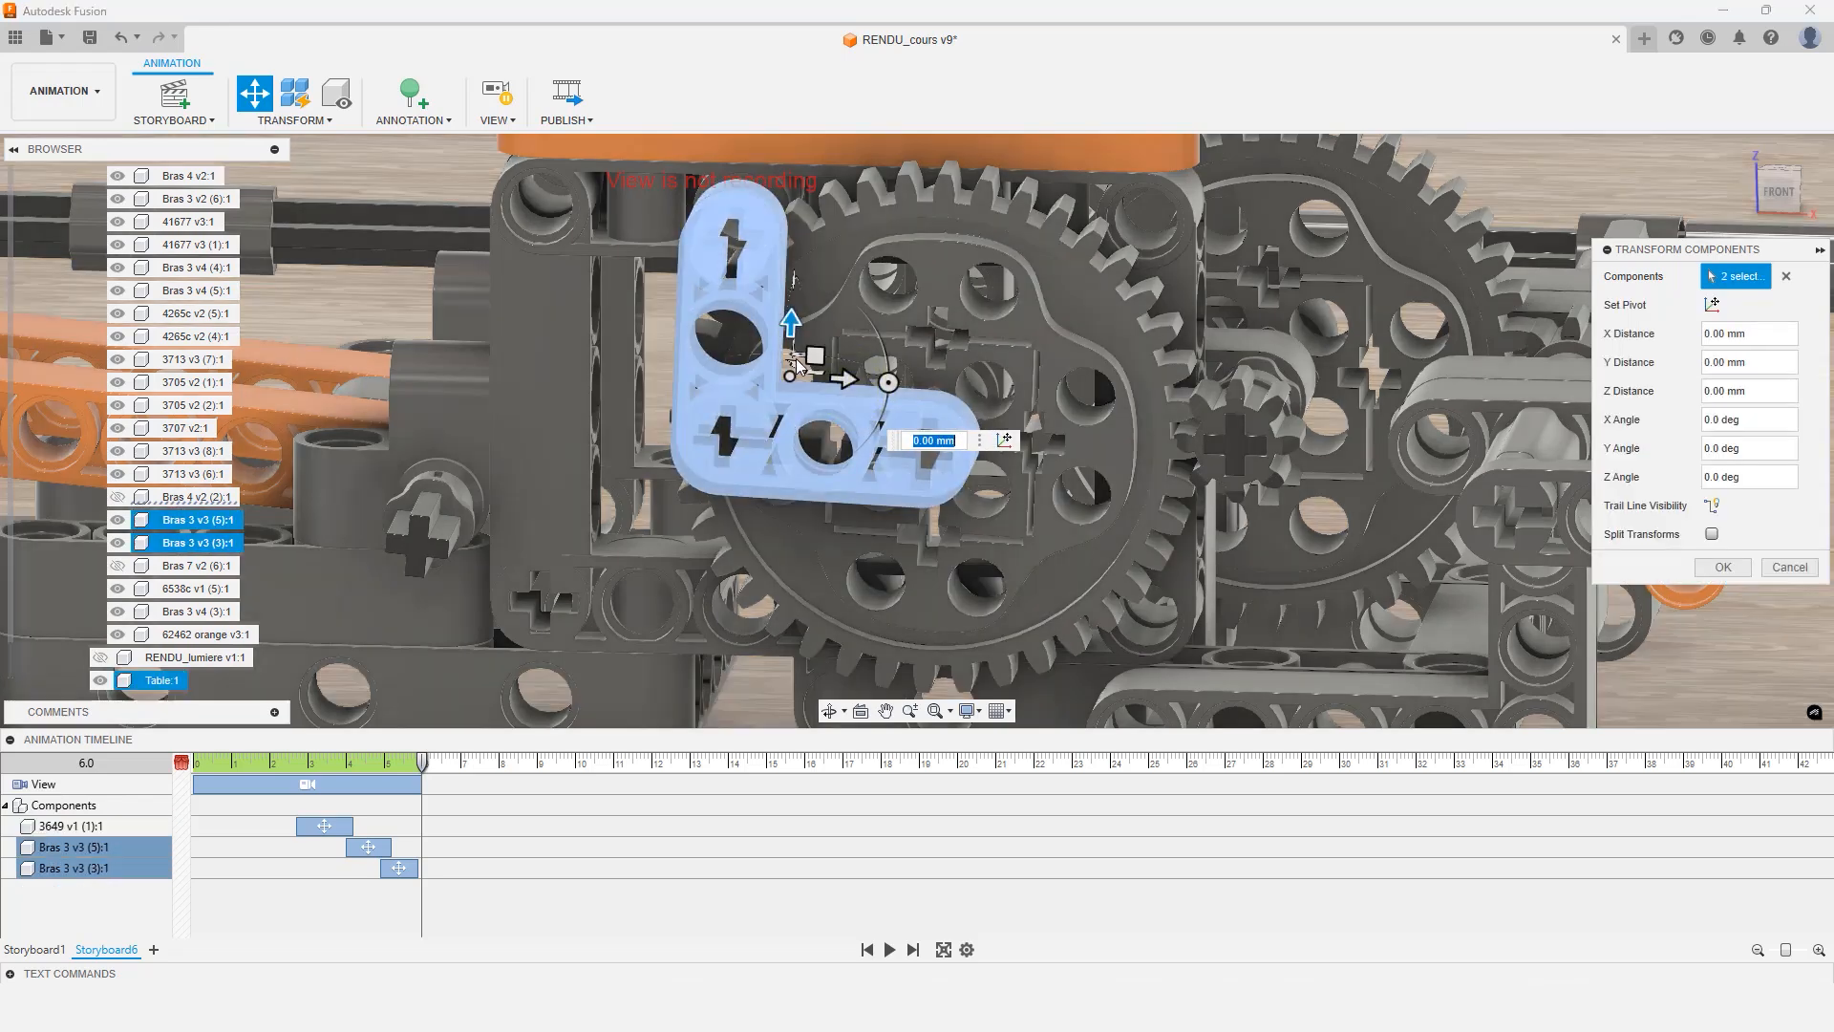
click(766, 386)
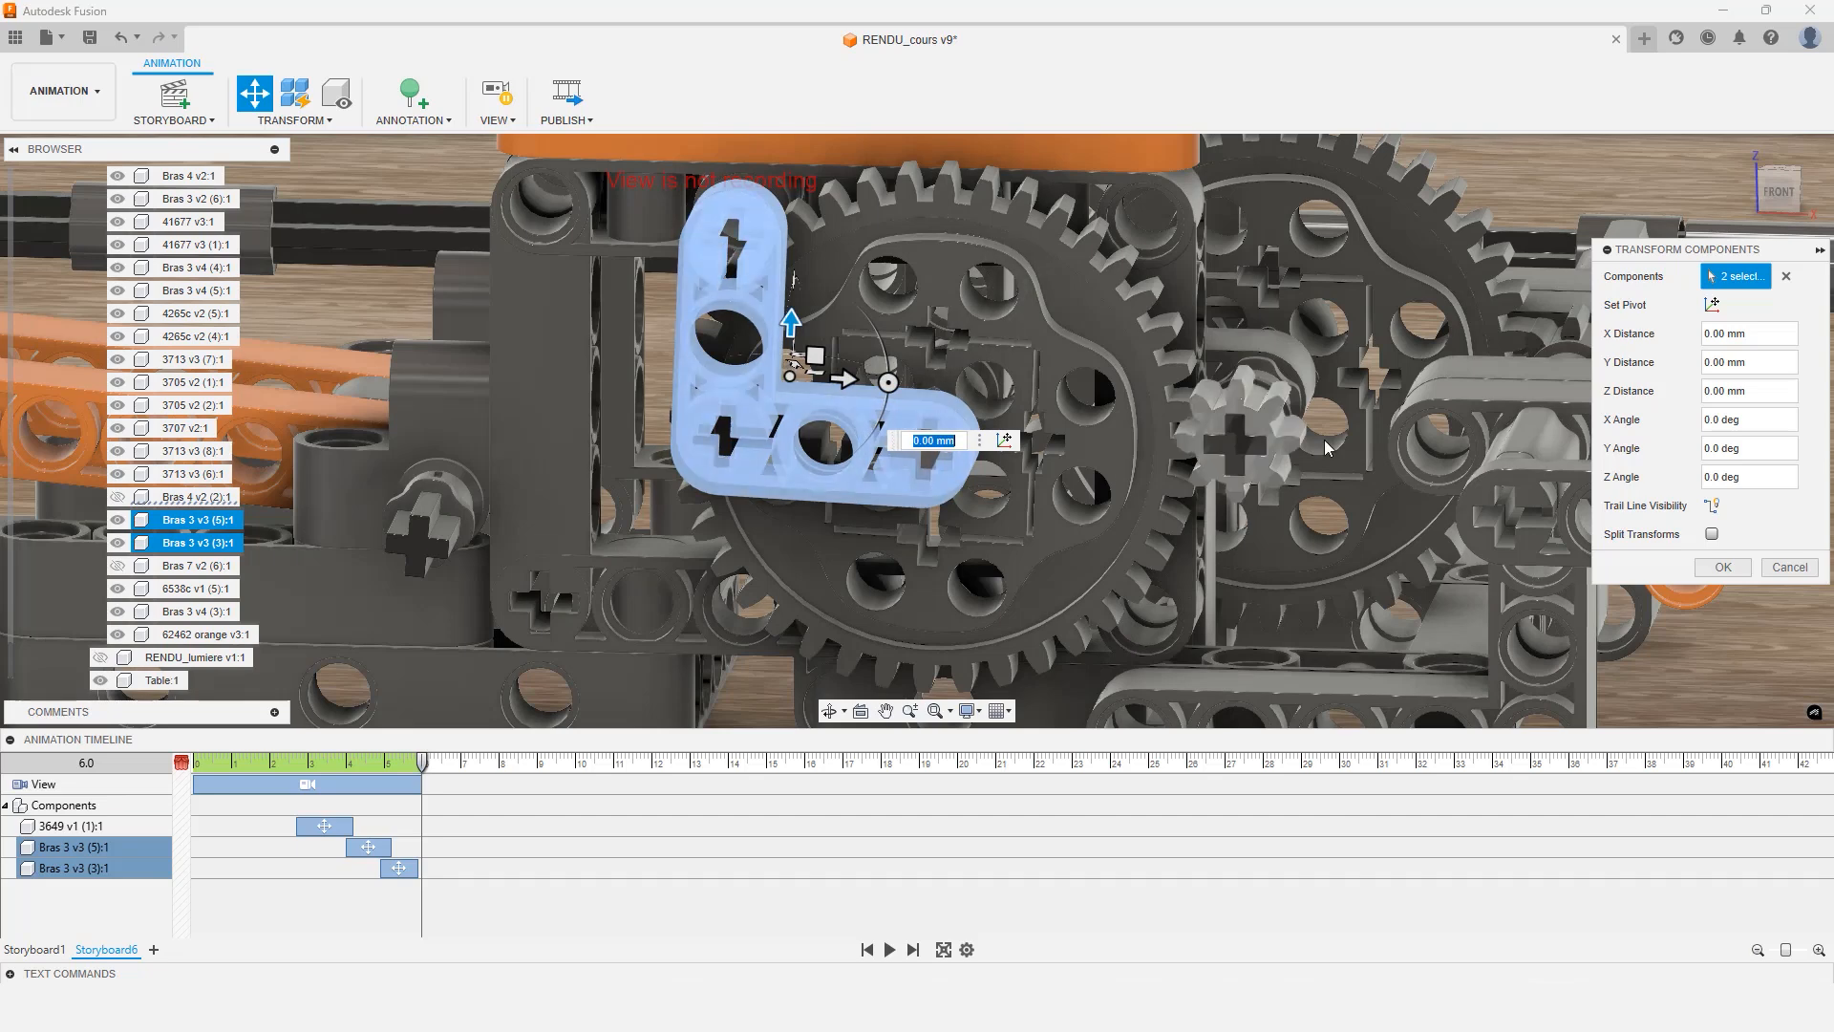
drag(1701, 261, 1414, 283)
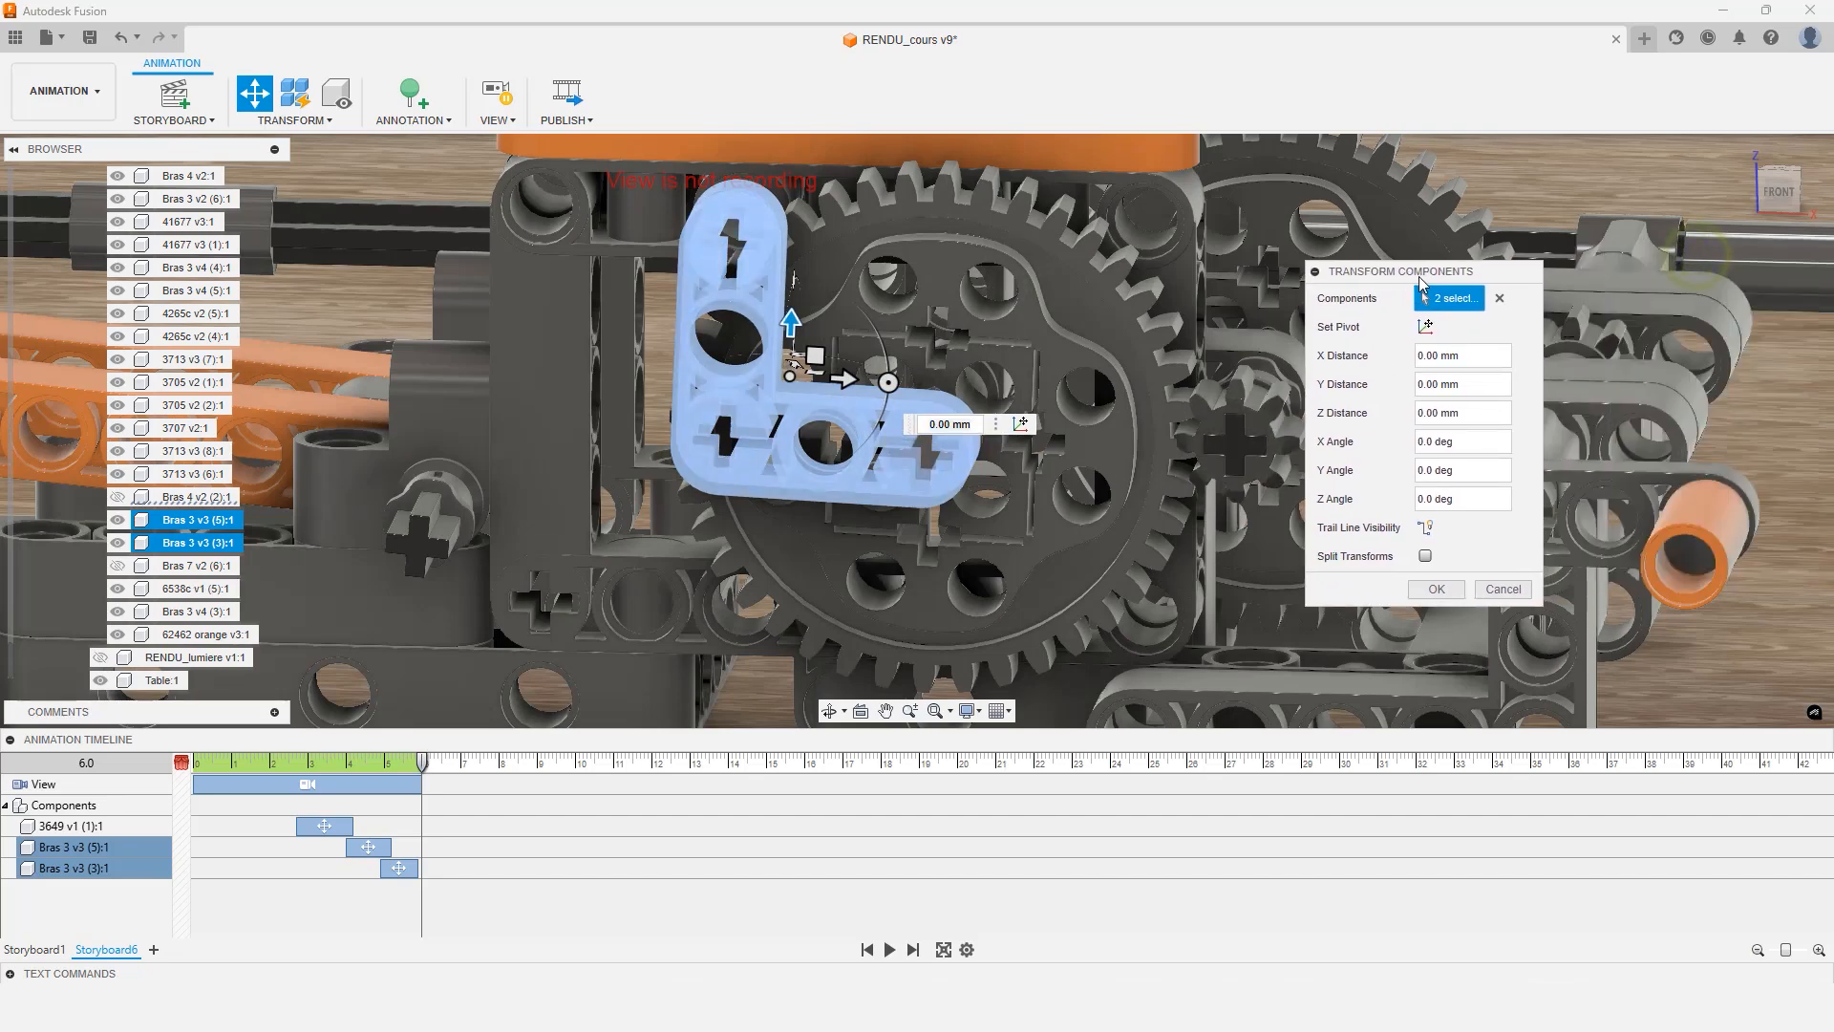
Set the transform pivot for the two arms on the hole at the gear's centre
click(1425, 327)
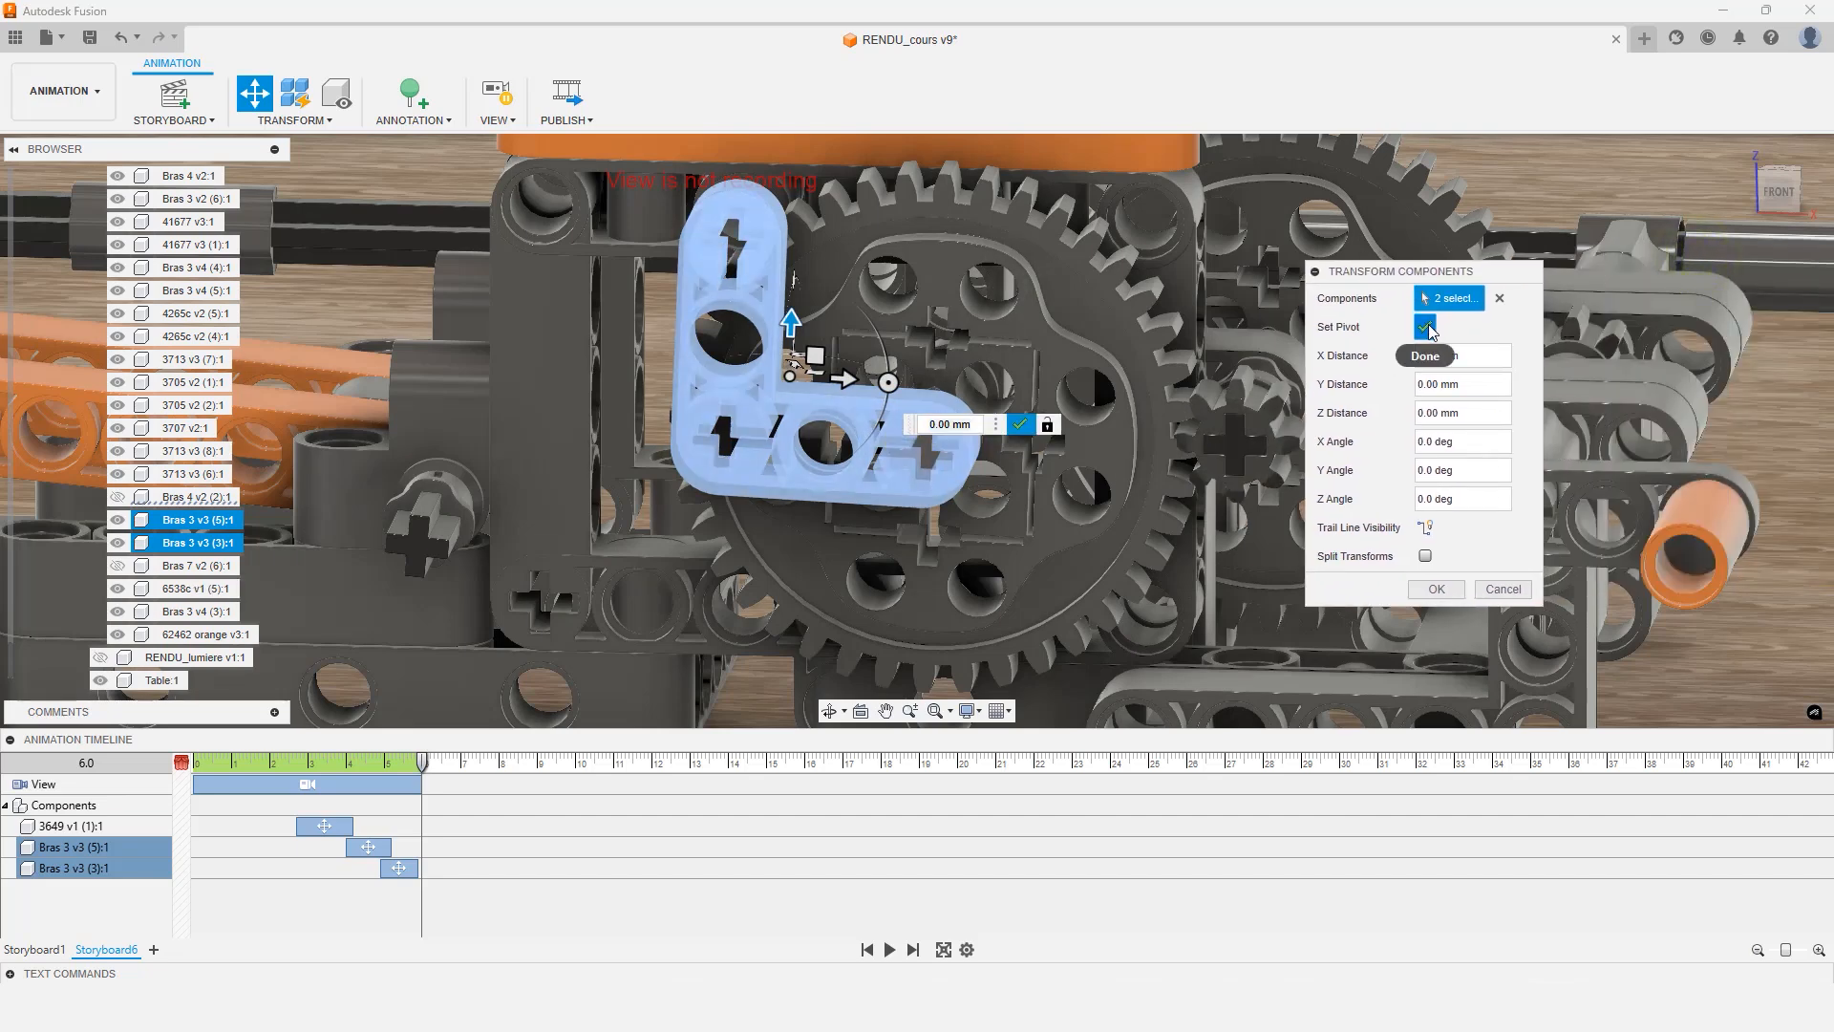
click(1428, 326)
click(1428, 327)
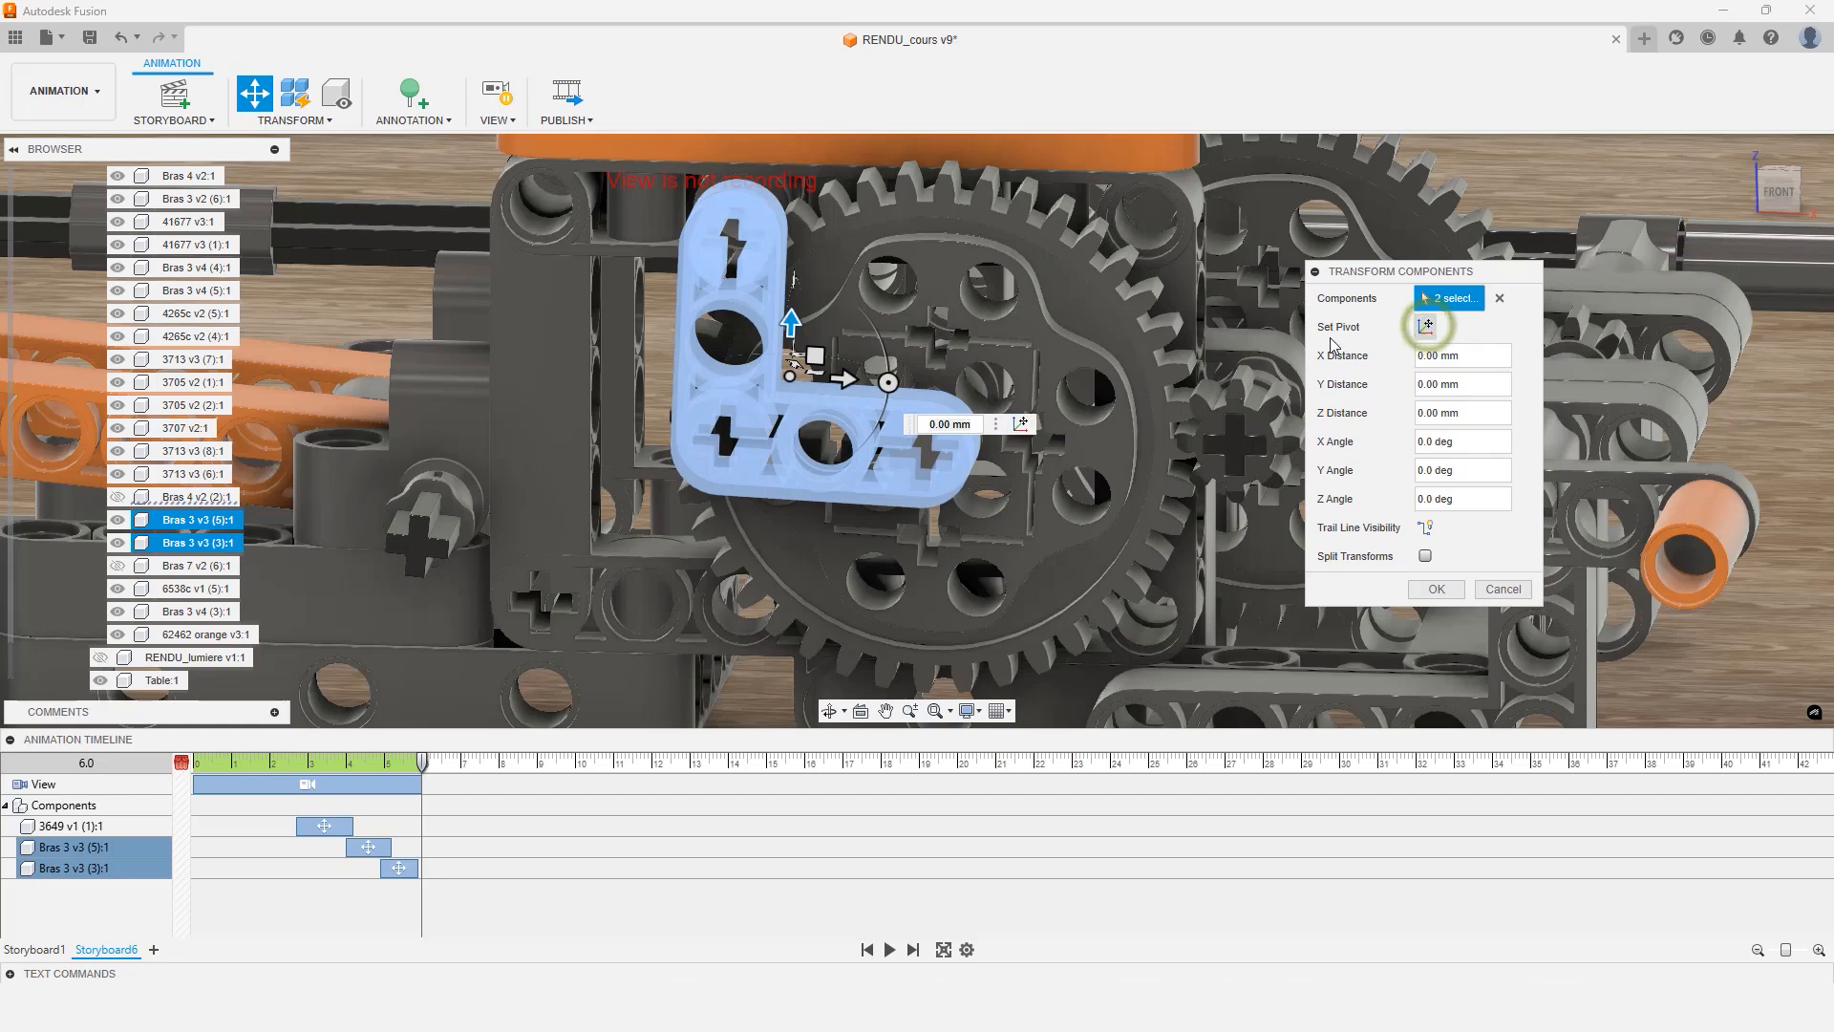
click(926, 453)
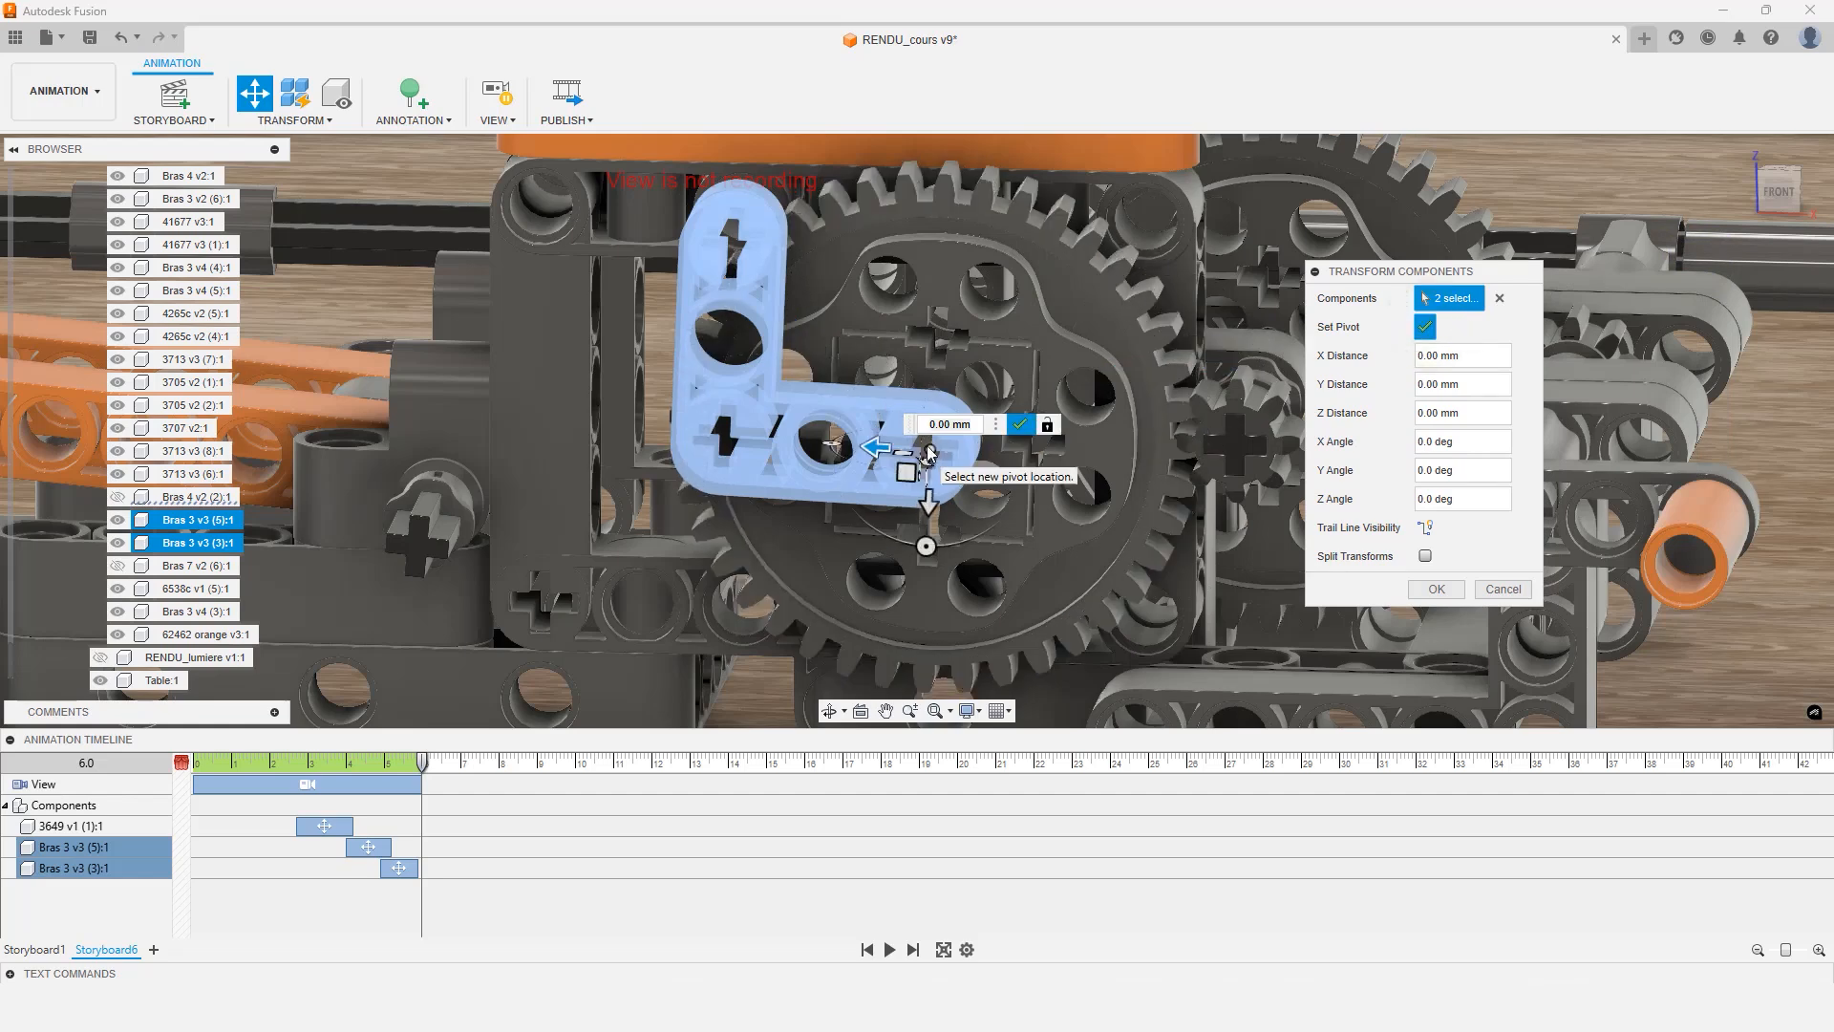
scroll(926, 458, up, 5)
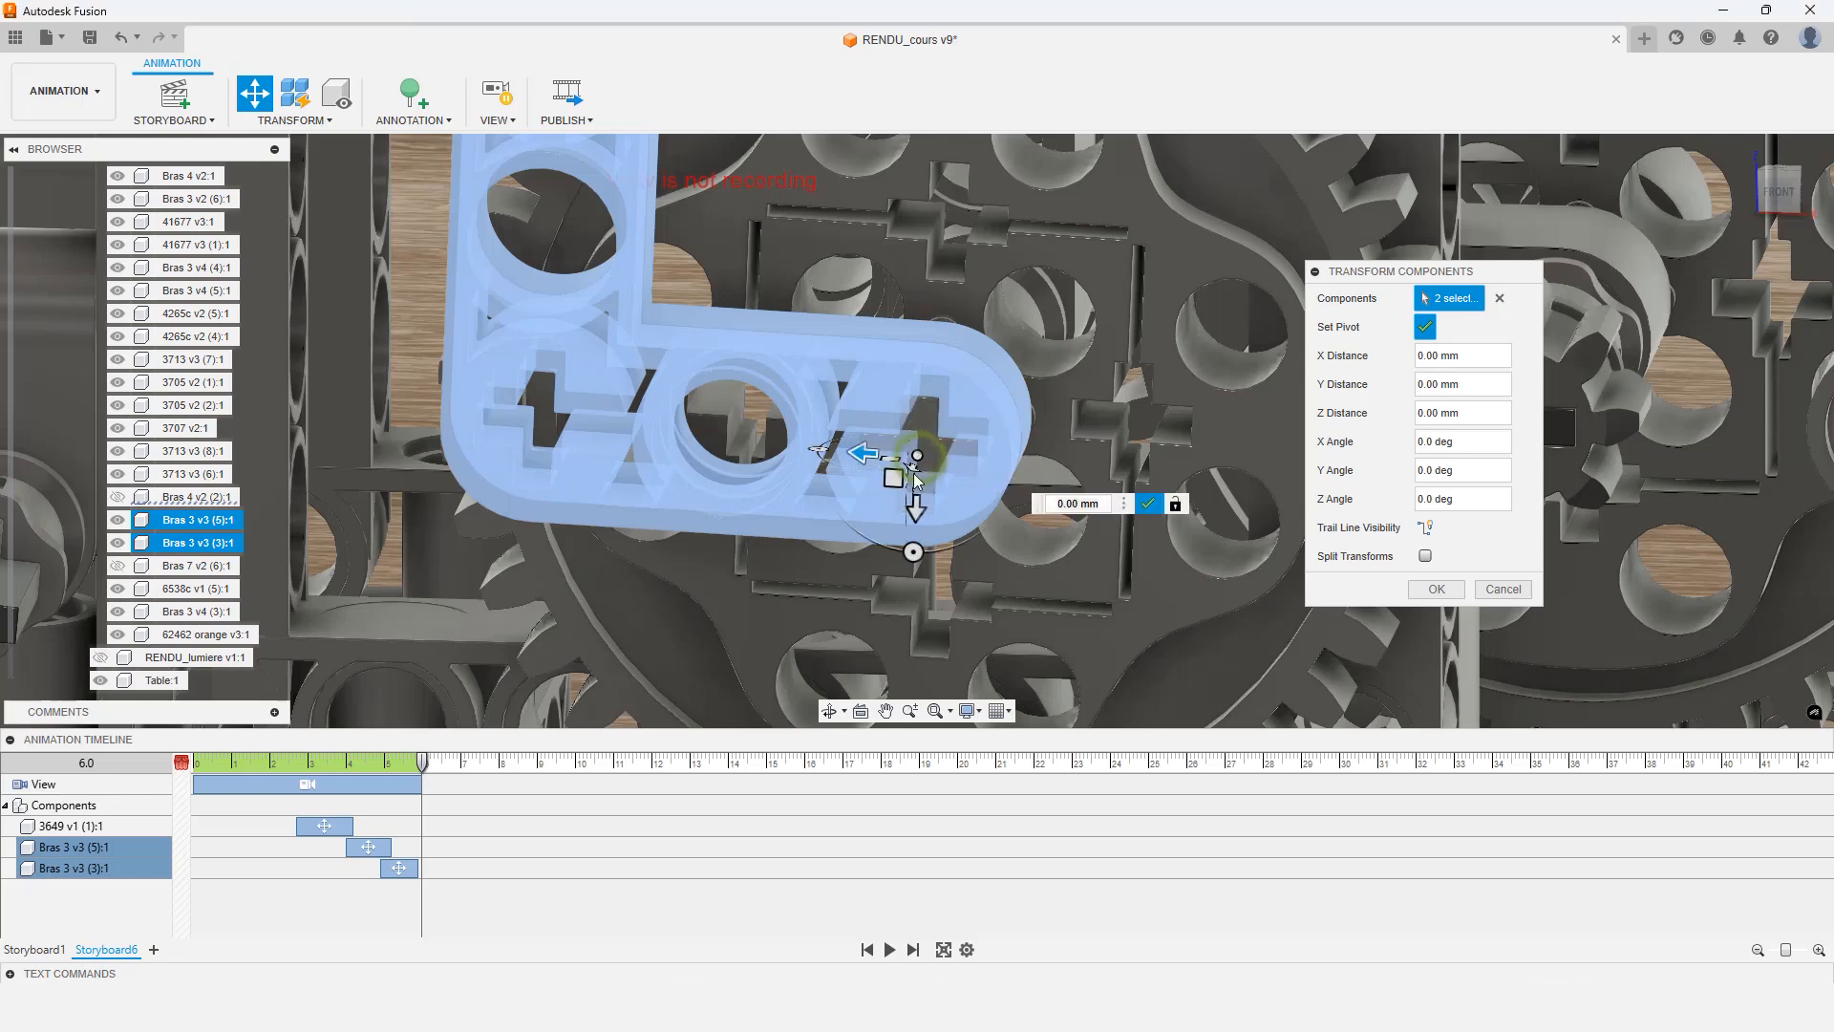
click(1428, 332)
click(1428, 332)
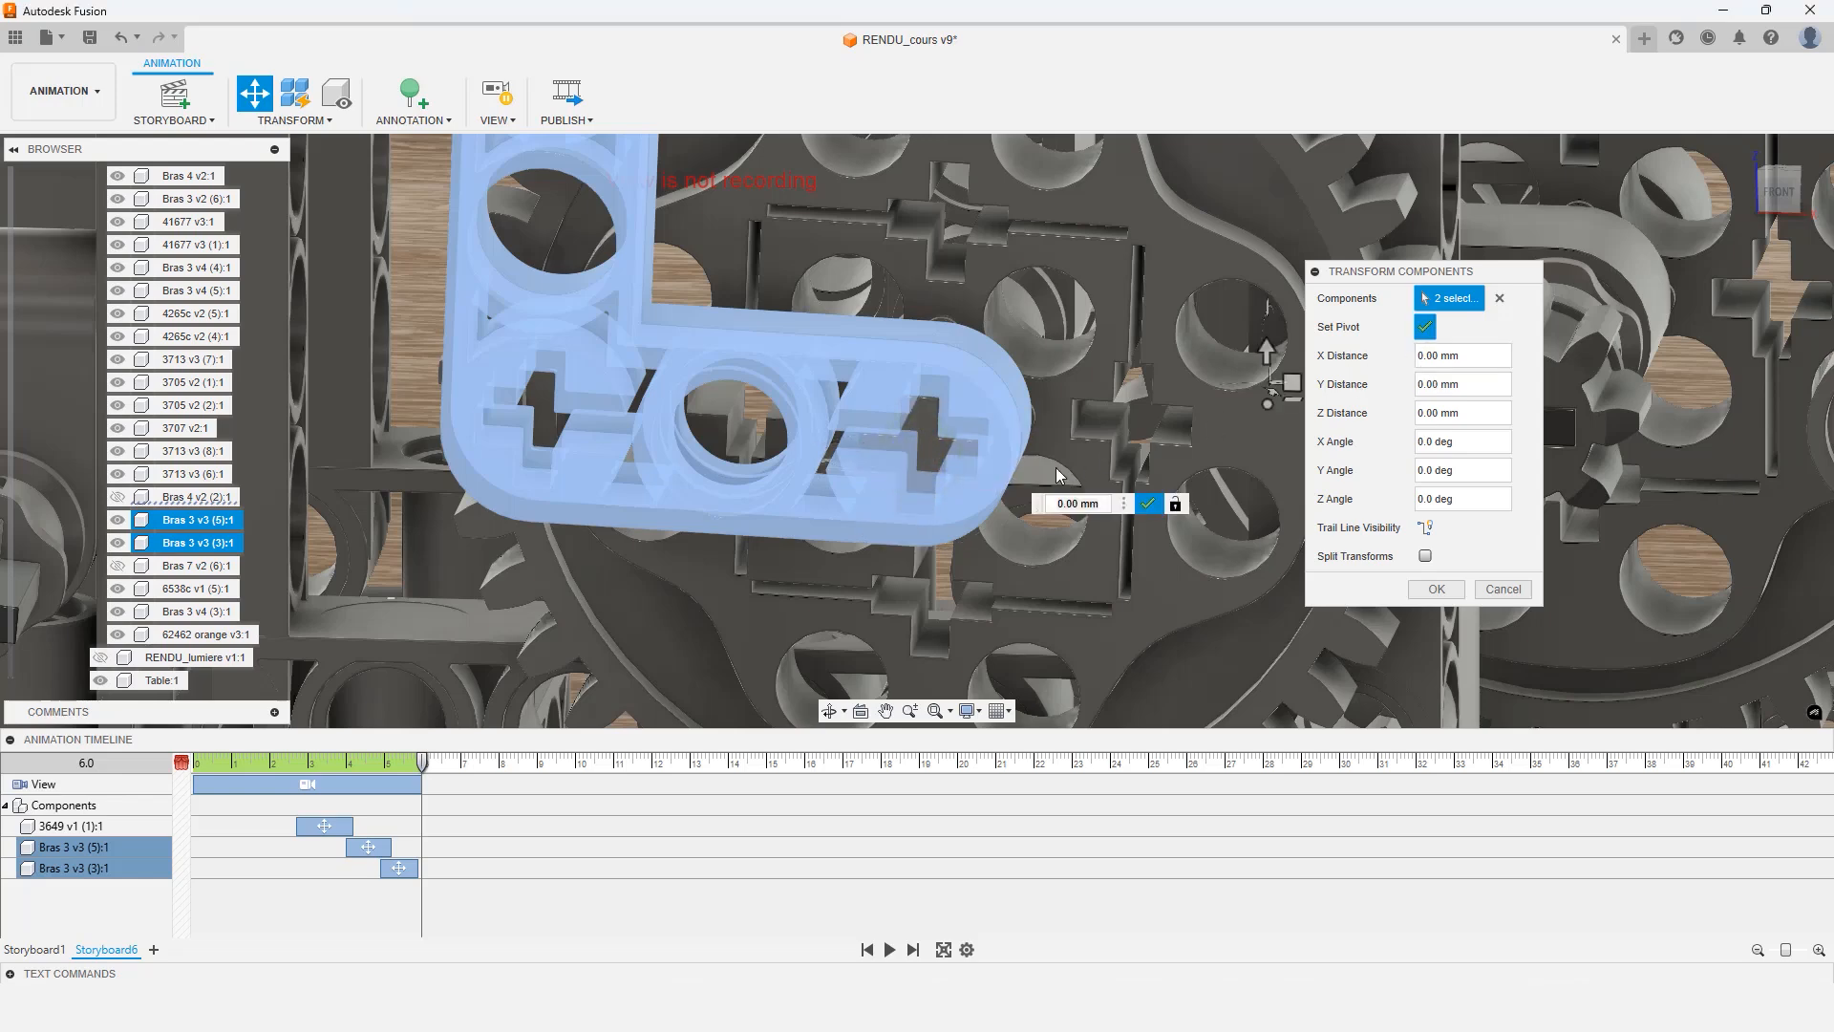
click(913, 452)
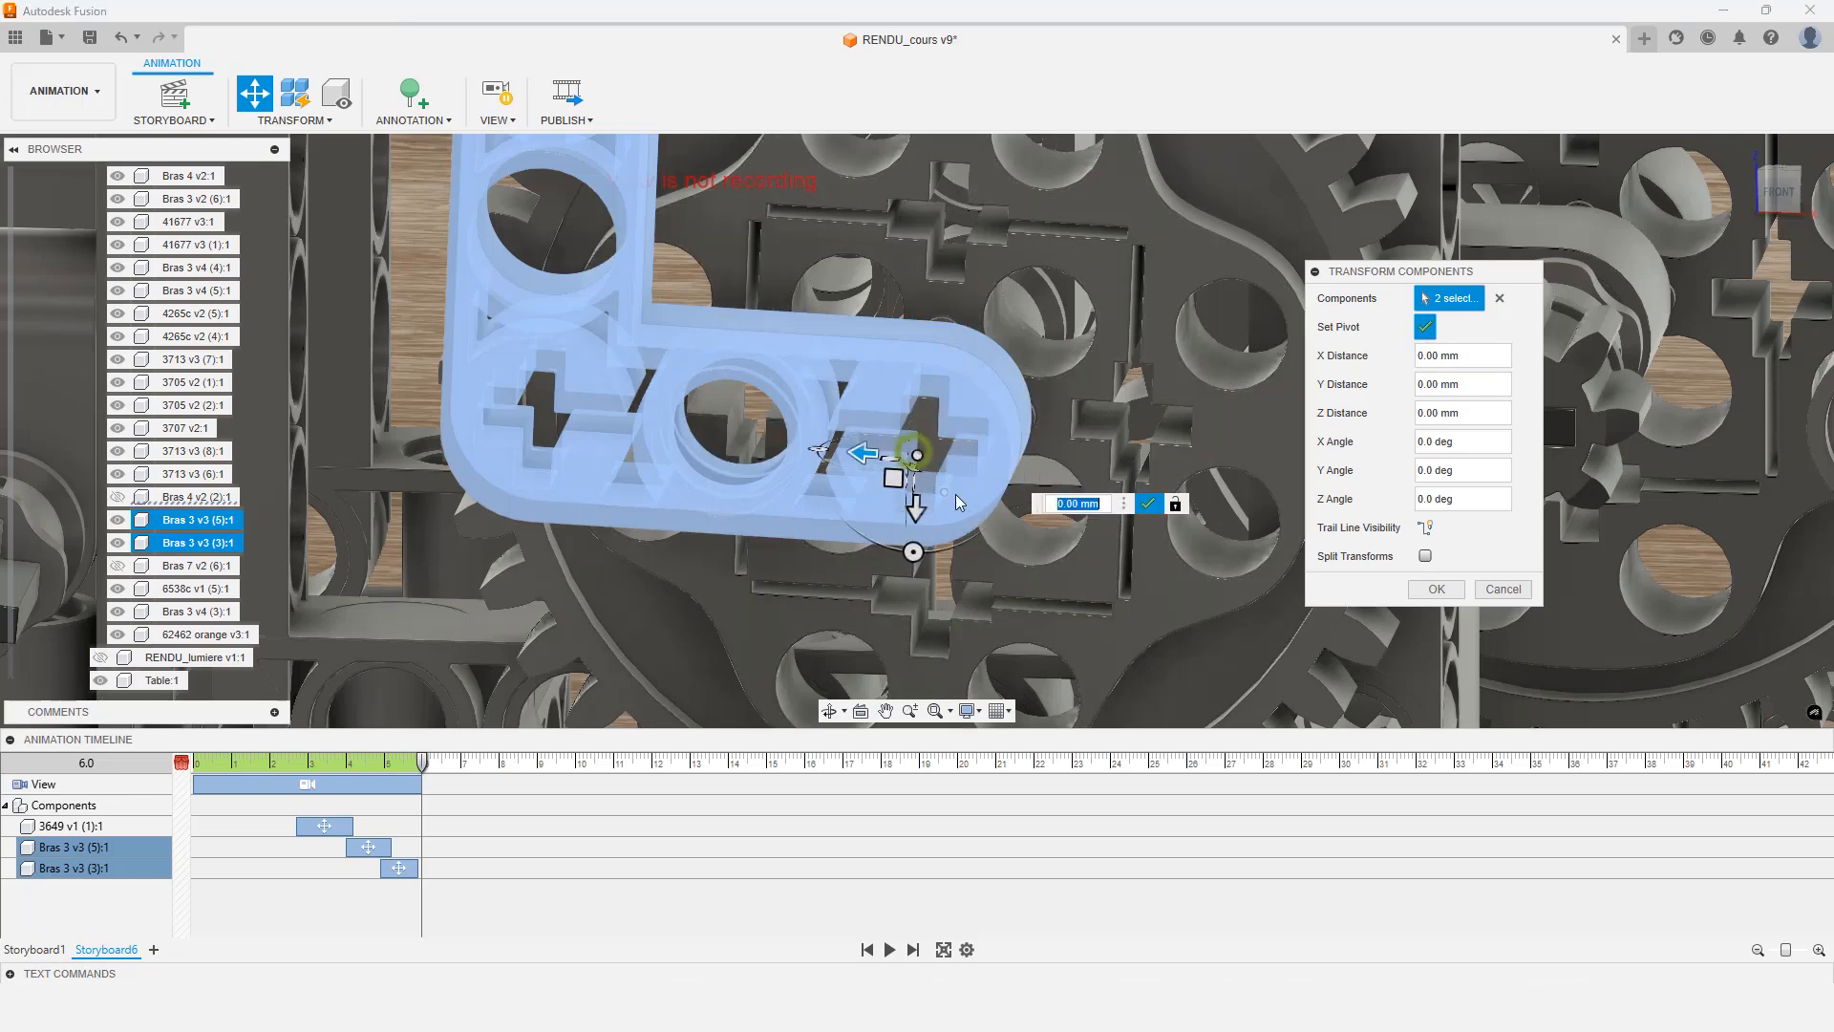
click(1425, 329)
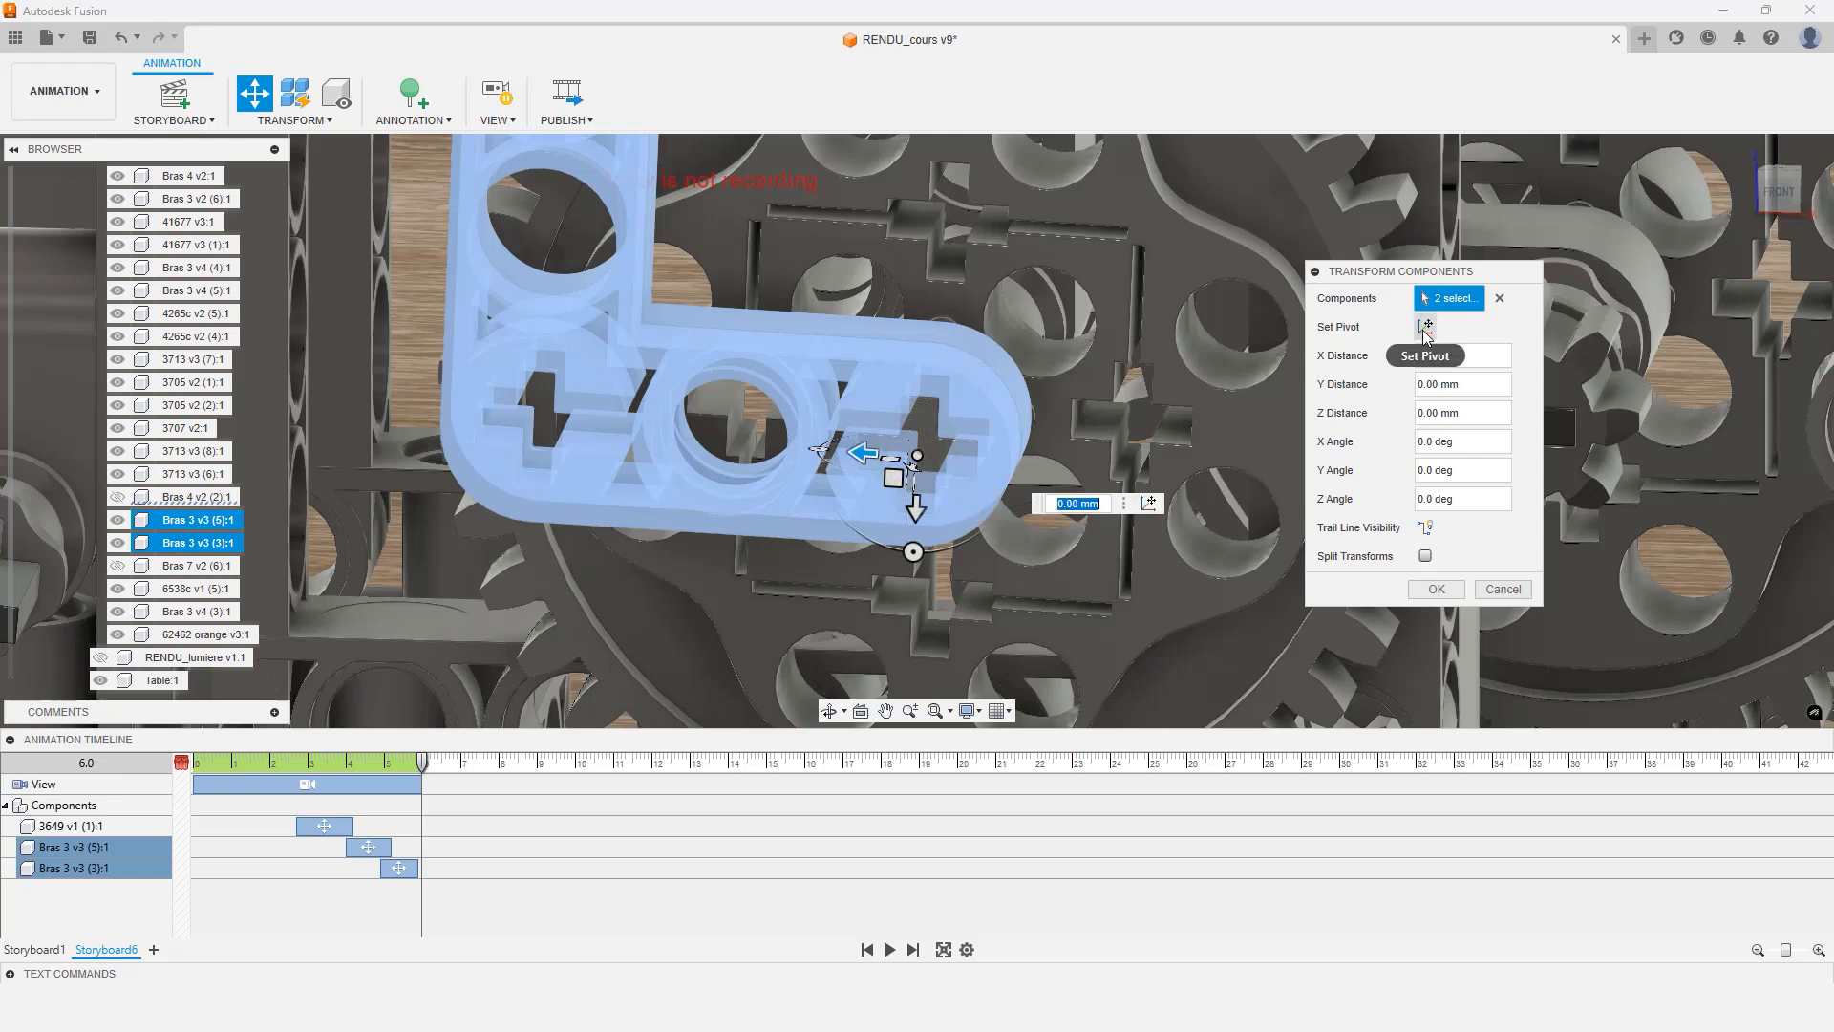
click(1426, 330)
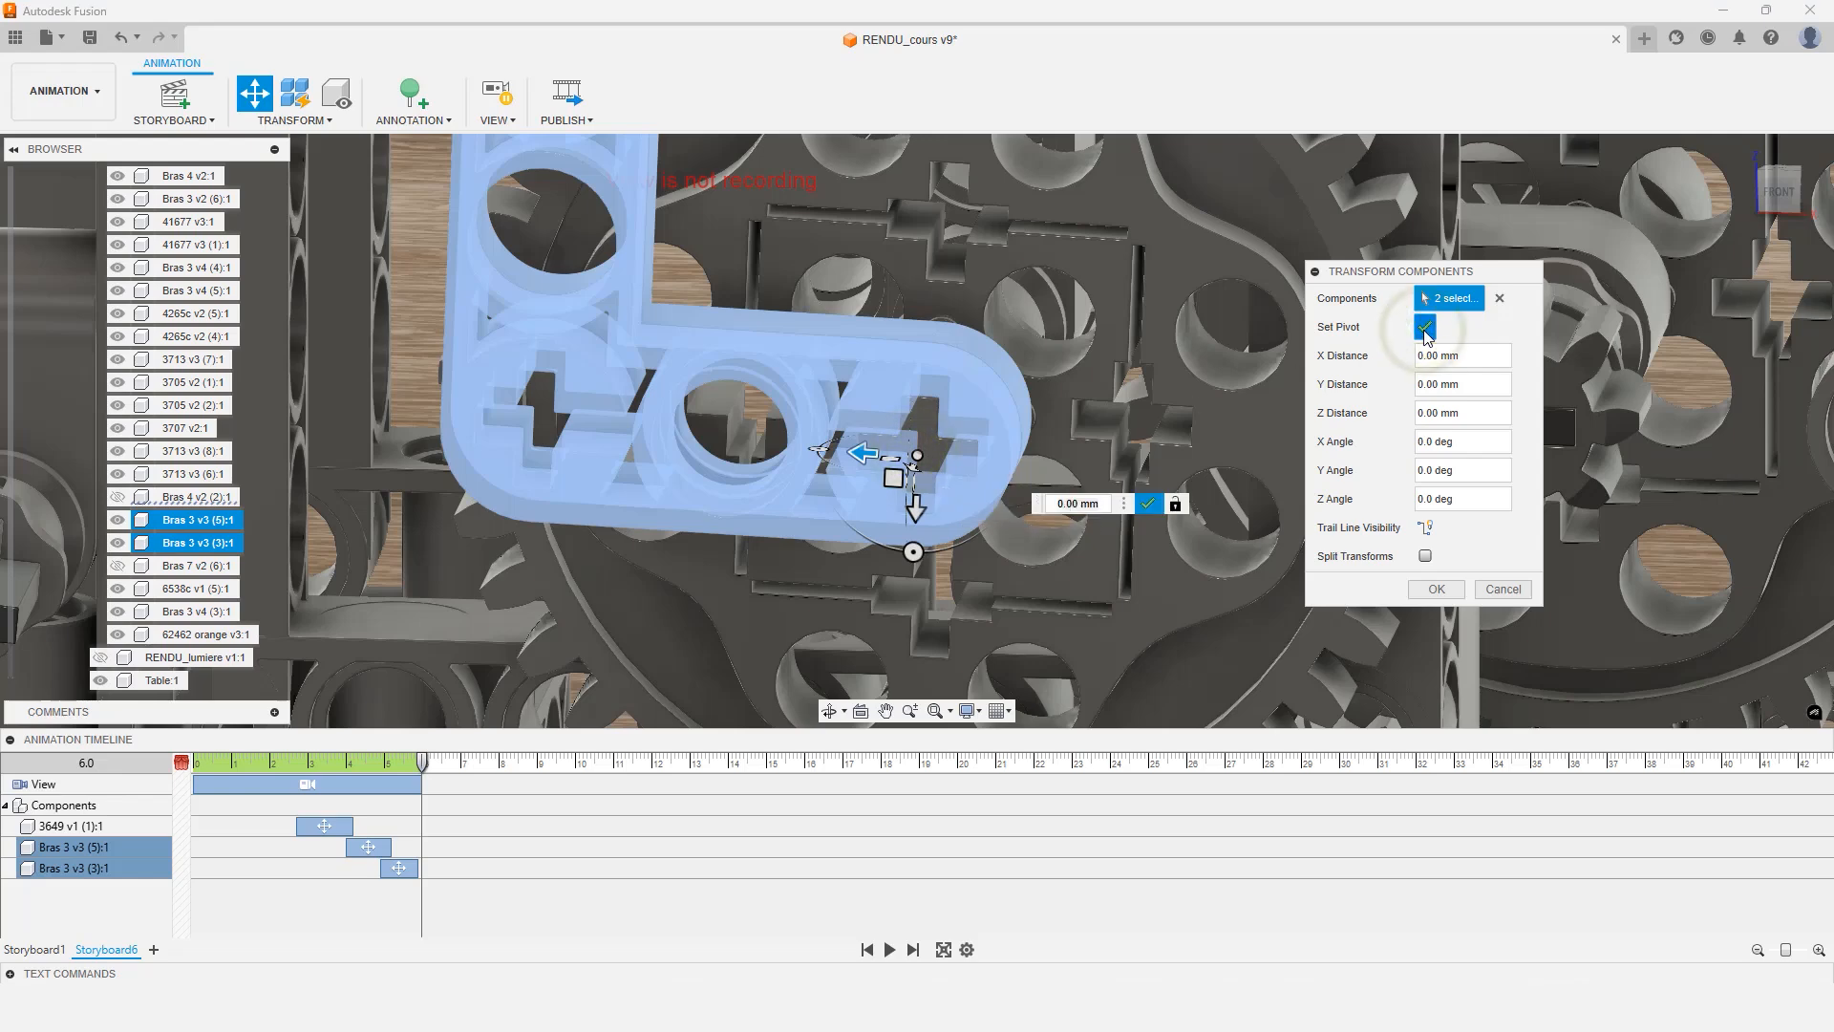
click(1426, 331)
scroll(1012, 440, down, 5)
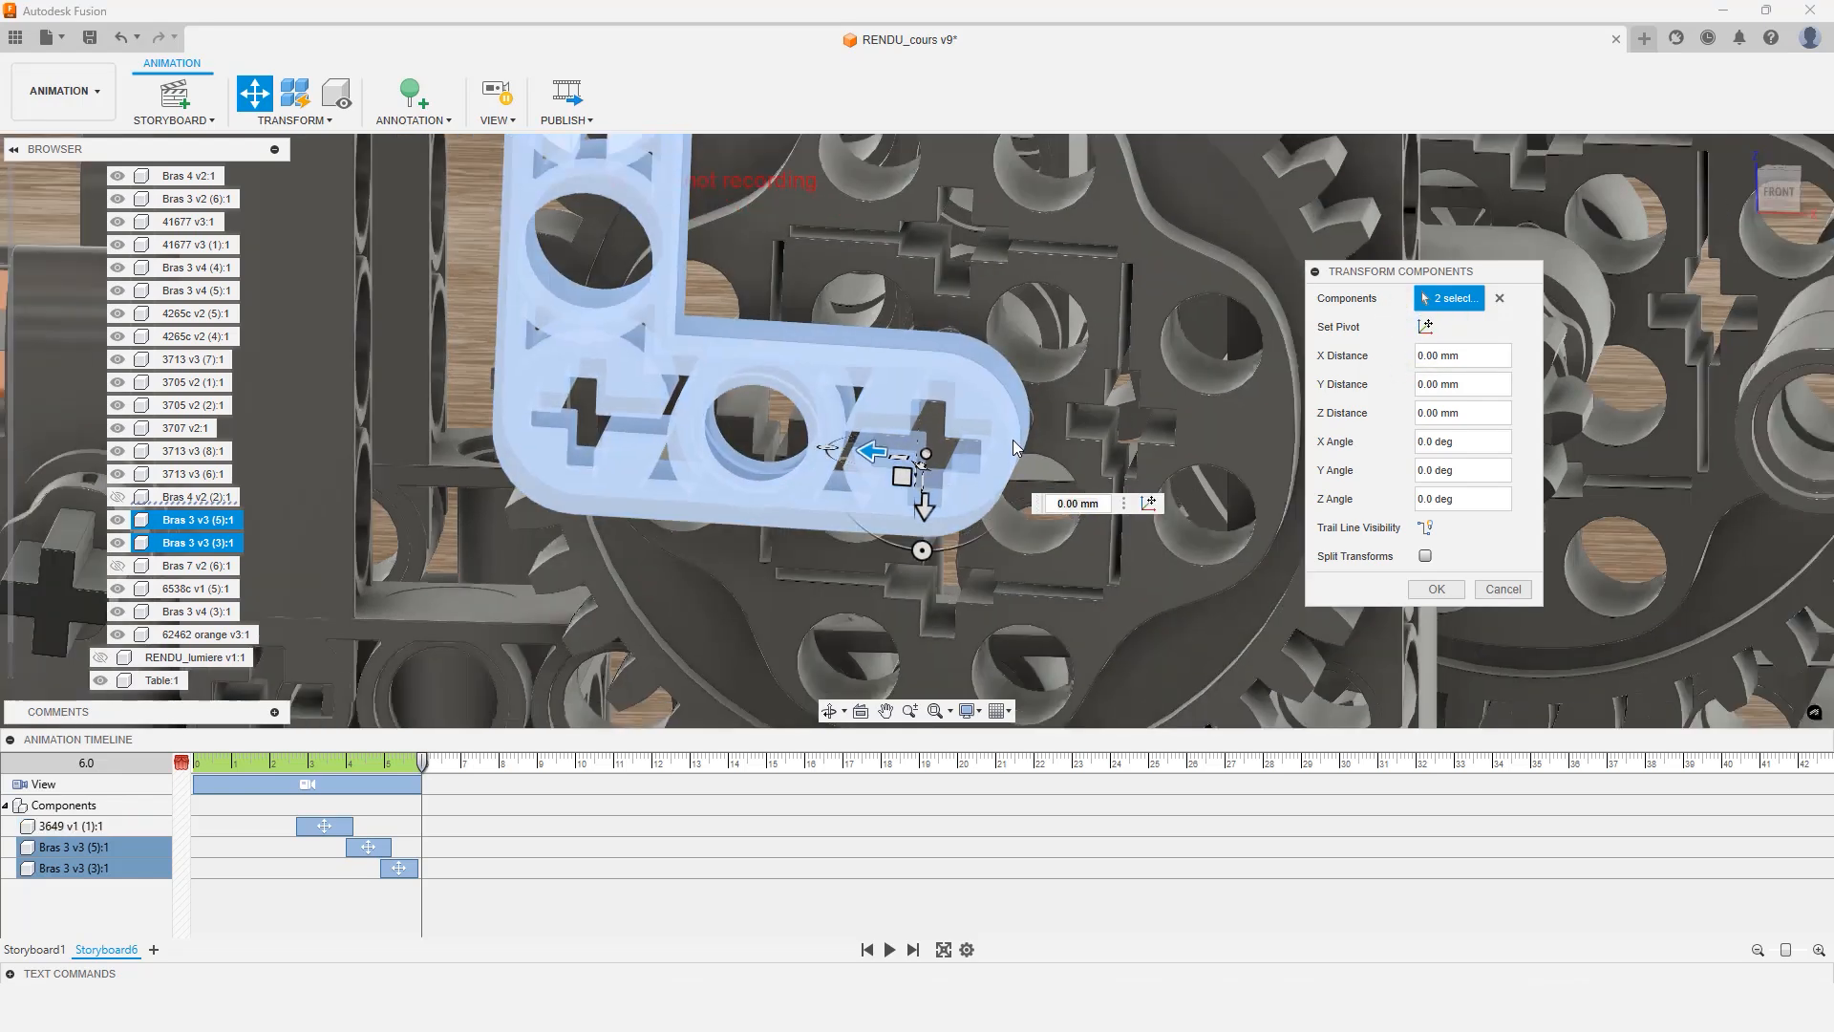
Rotate the two selected arms by -360 degrees about the Z axis
click(962, 541)
drag(961, 542, 1066, 452)
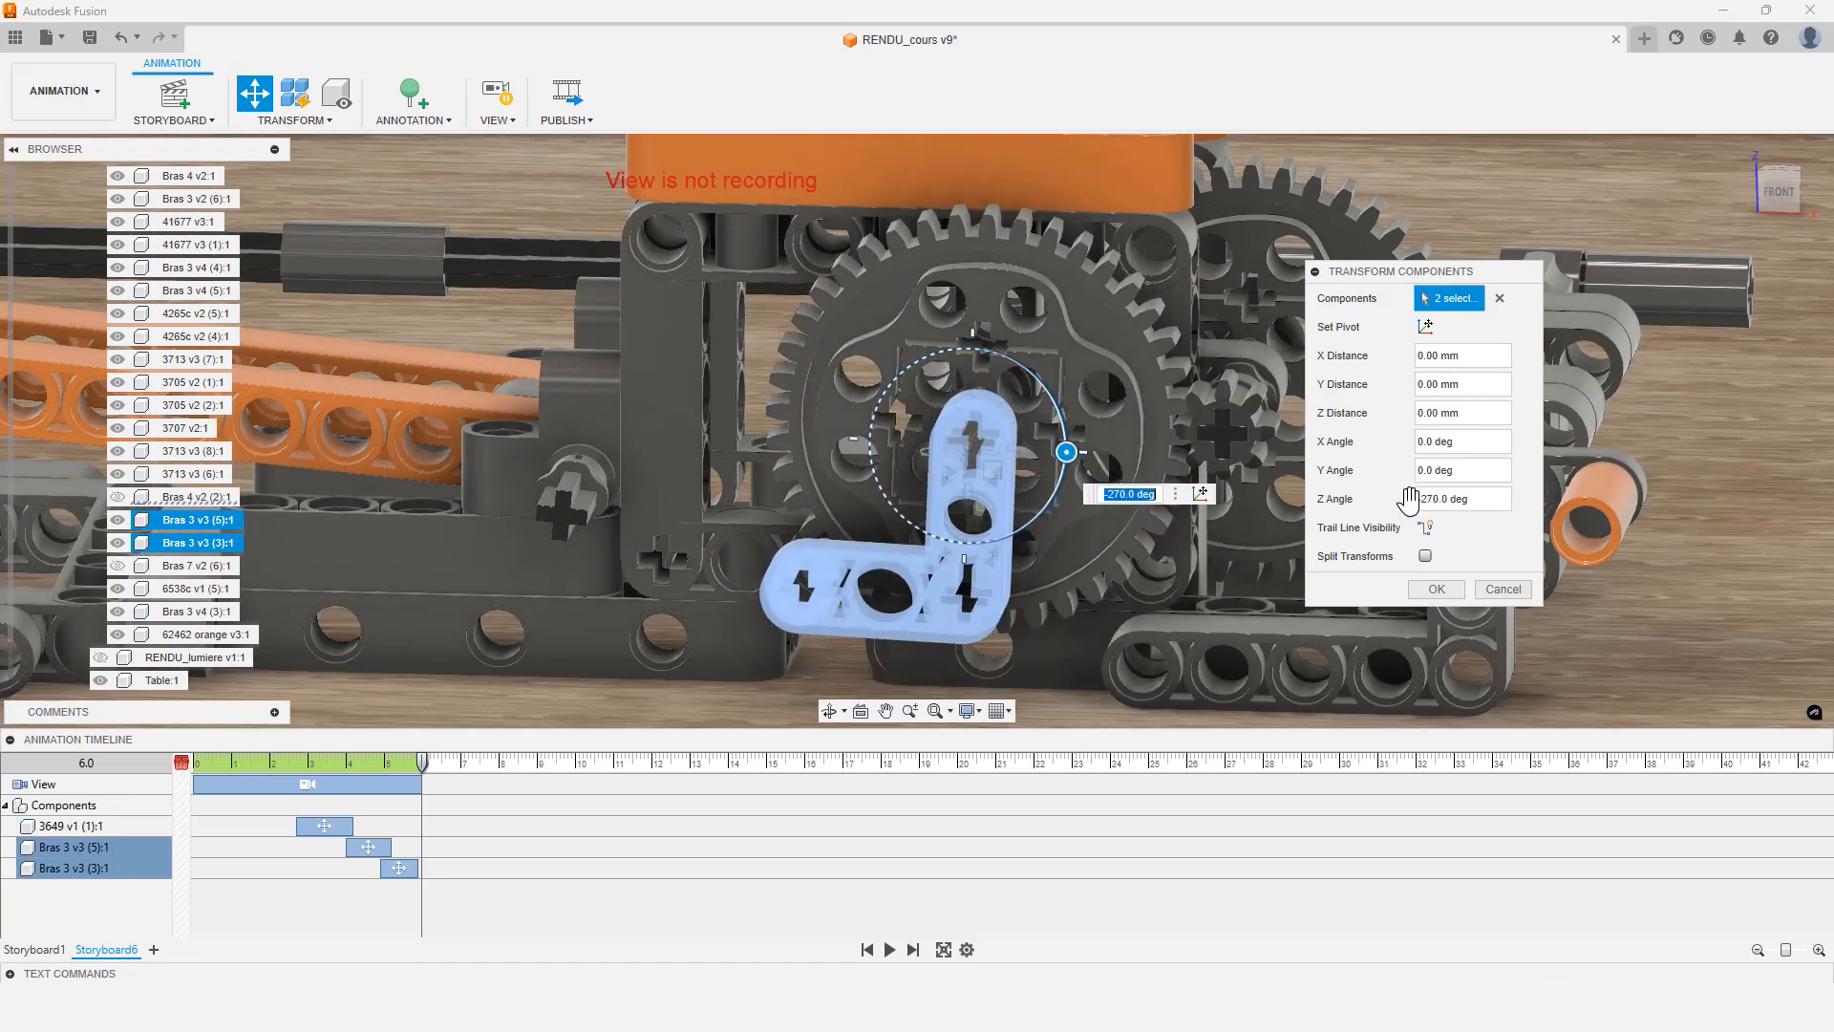
click(1483, 499)
text(-)
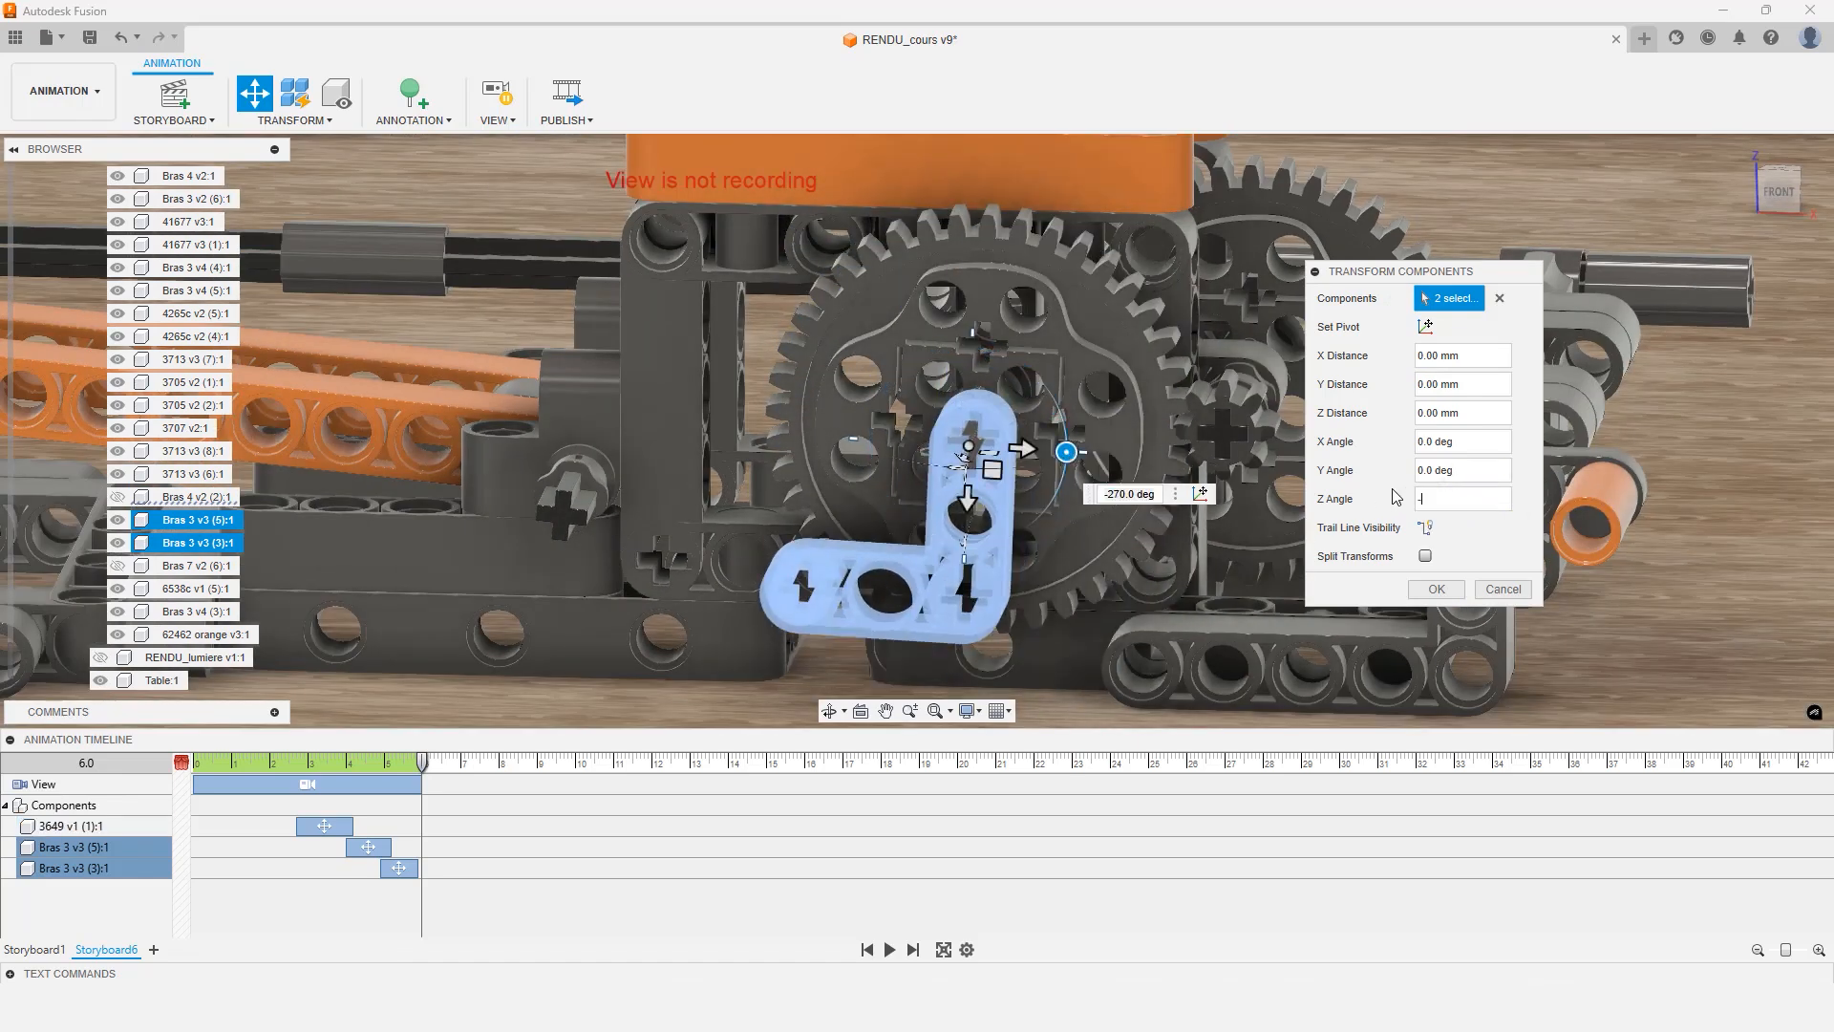
text(360)
key(Return)
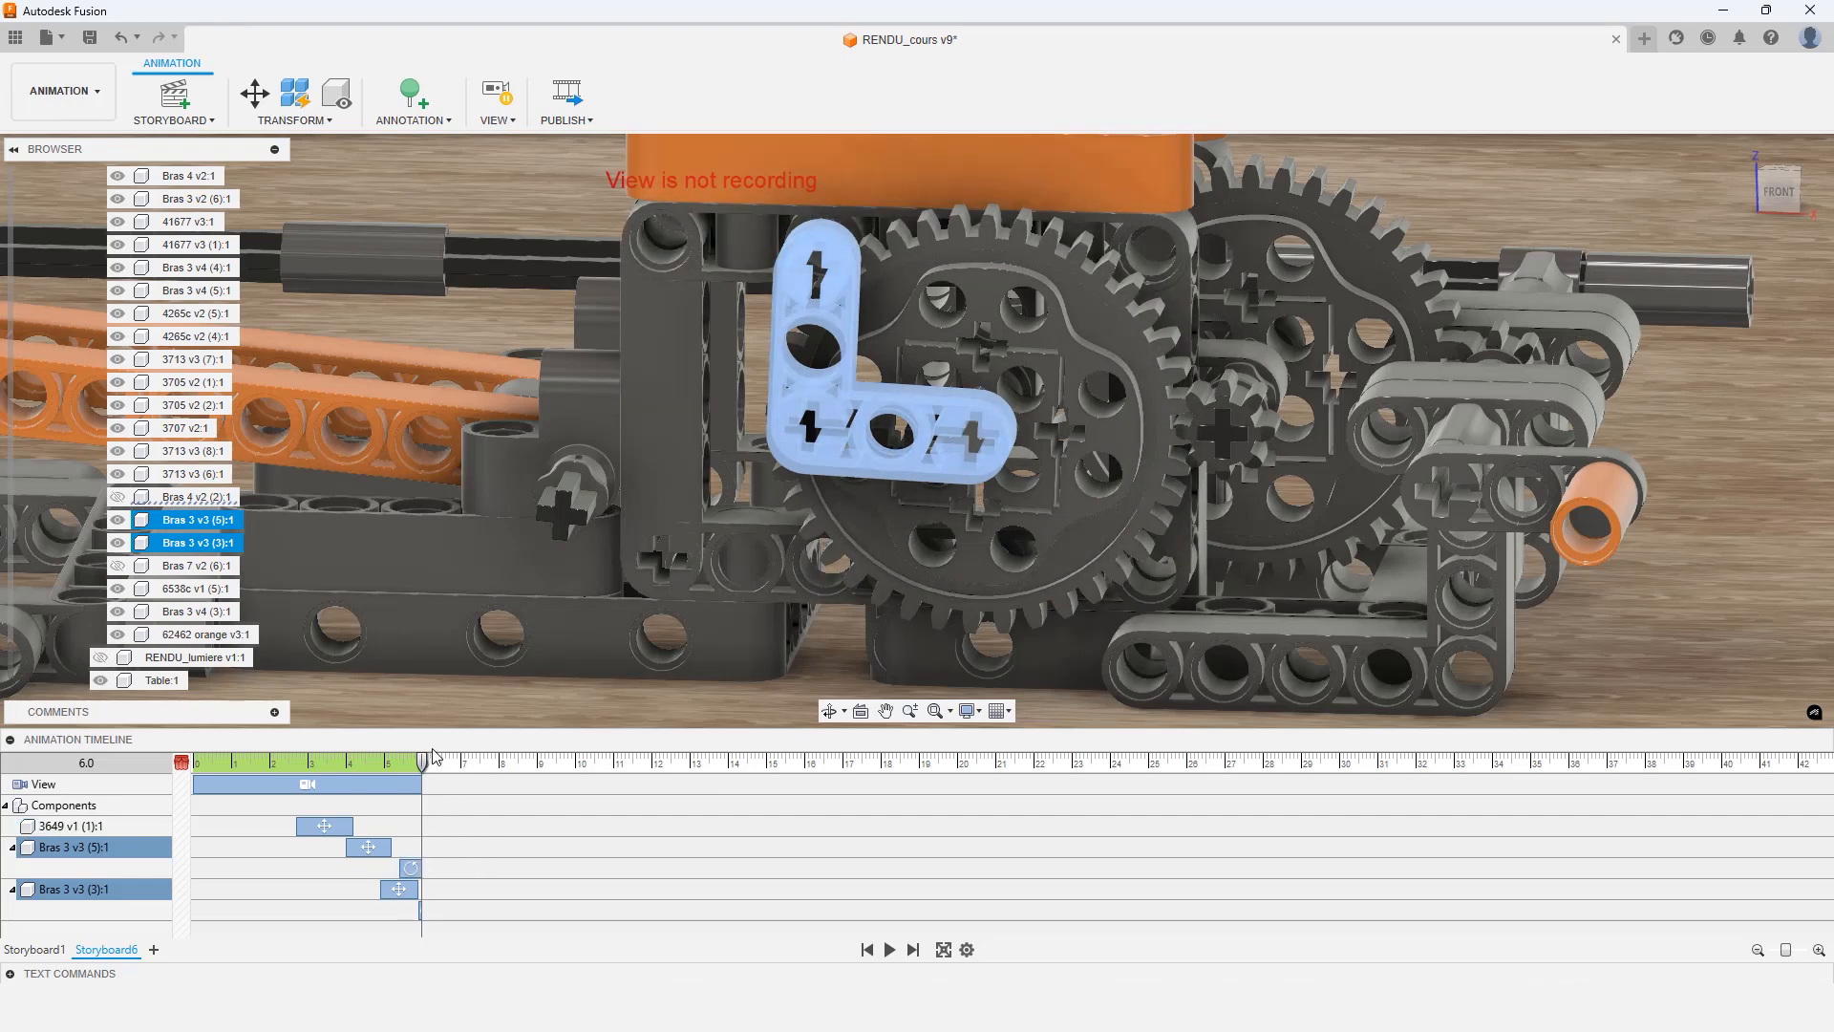
Move the playhead to 8.1 s and shift both arms' rotation actions to start at 6.80 seconds
drag(421, 764, 503, 765)
drag(411, 869, 494, 870)
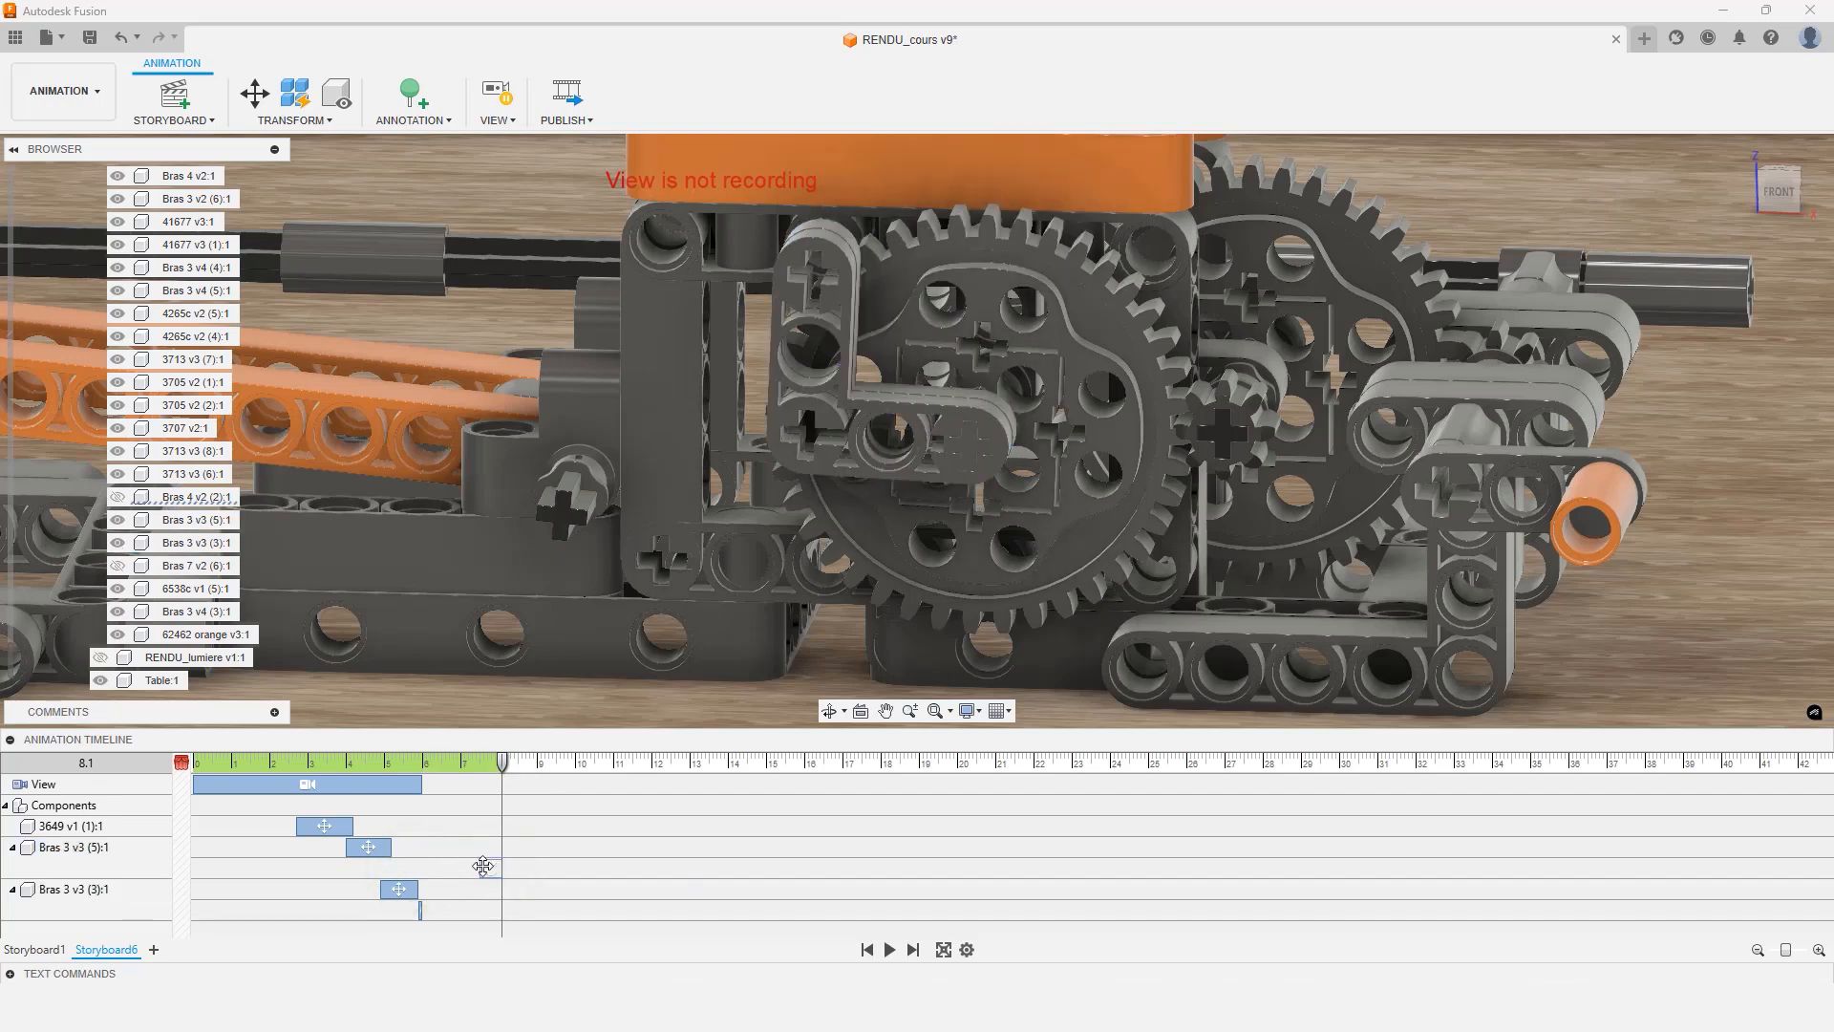
drag(480, 866, 441, 911)
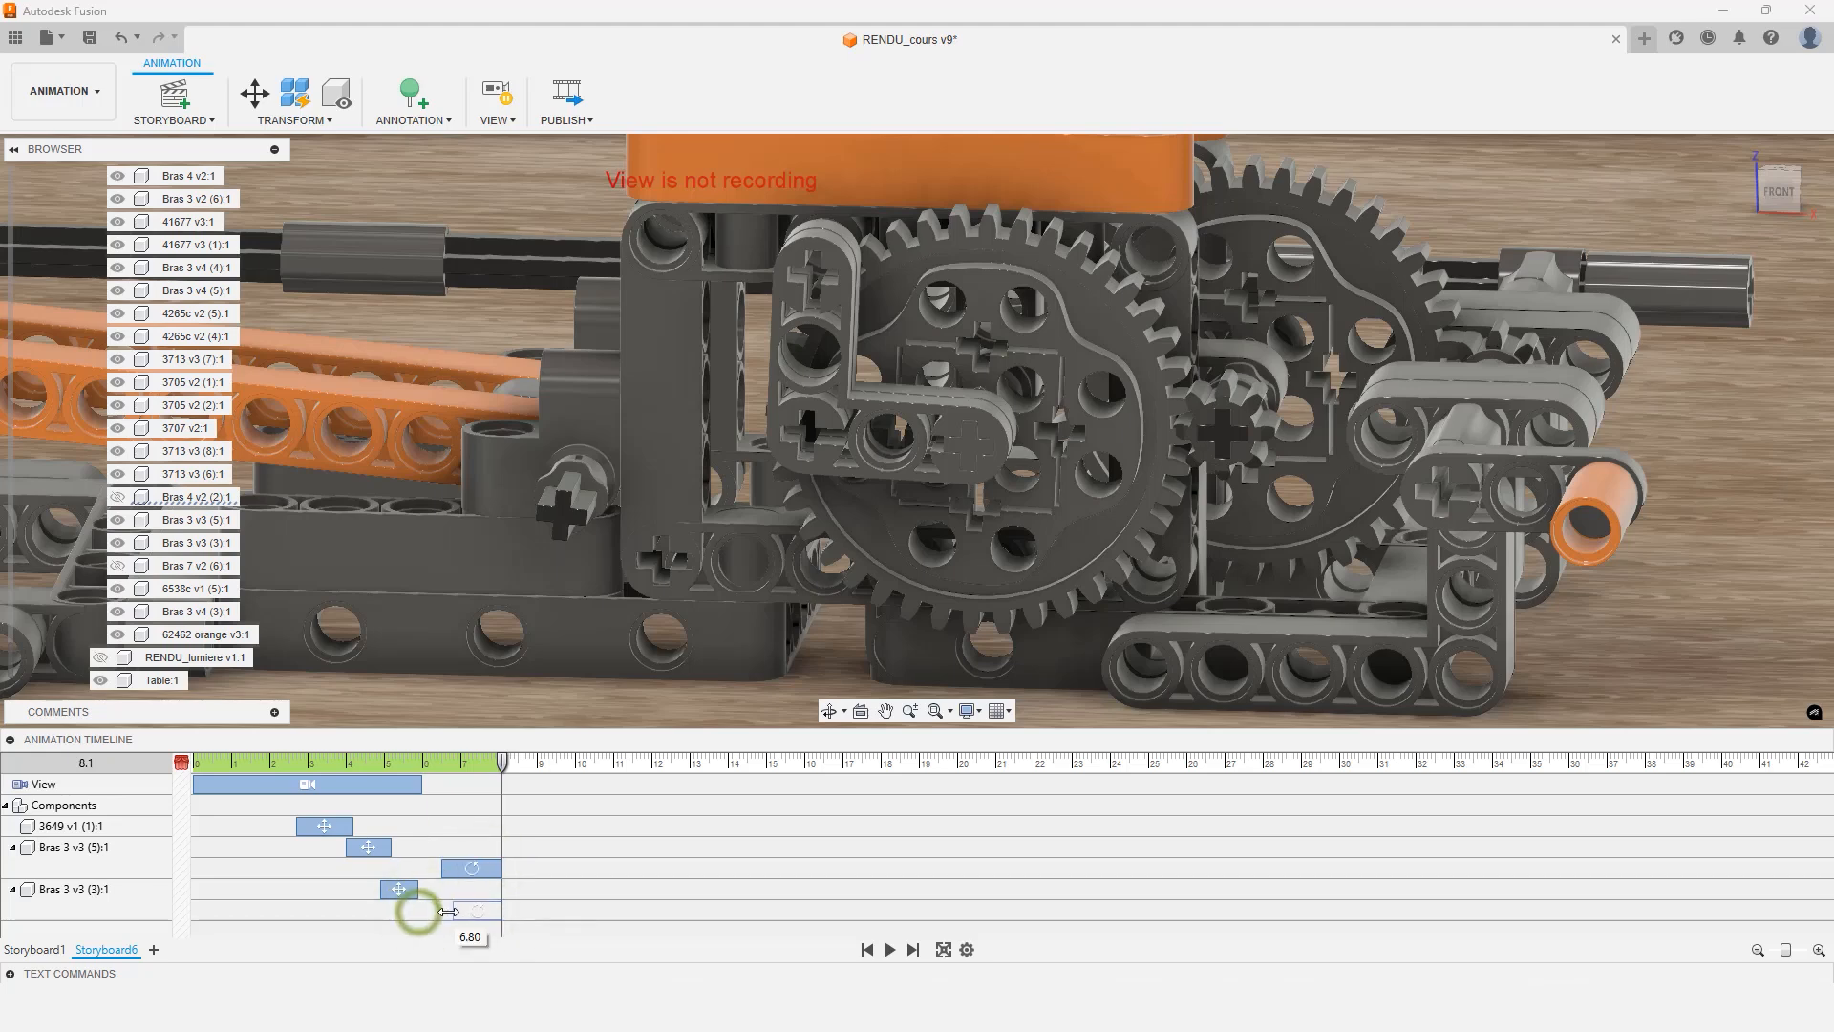
Start Move on the large gear 3649 and rotate it 360 degrees about the Z axis
click(927, 423)
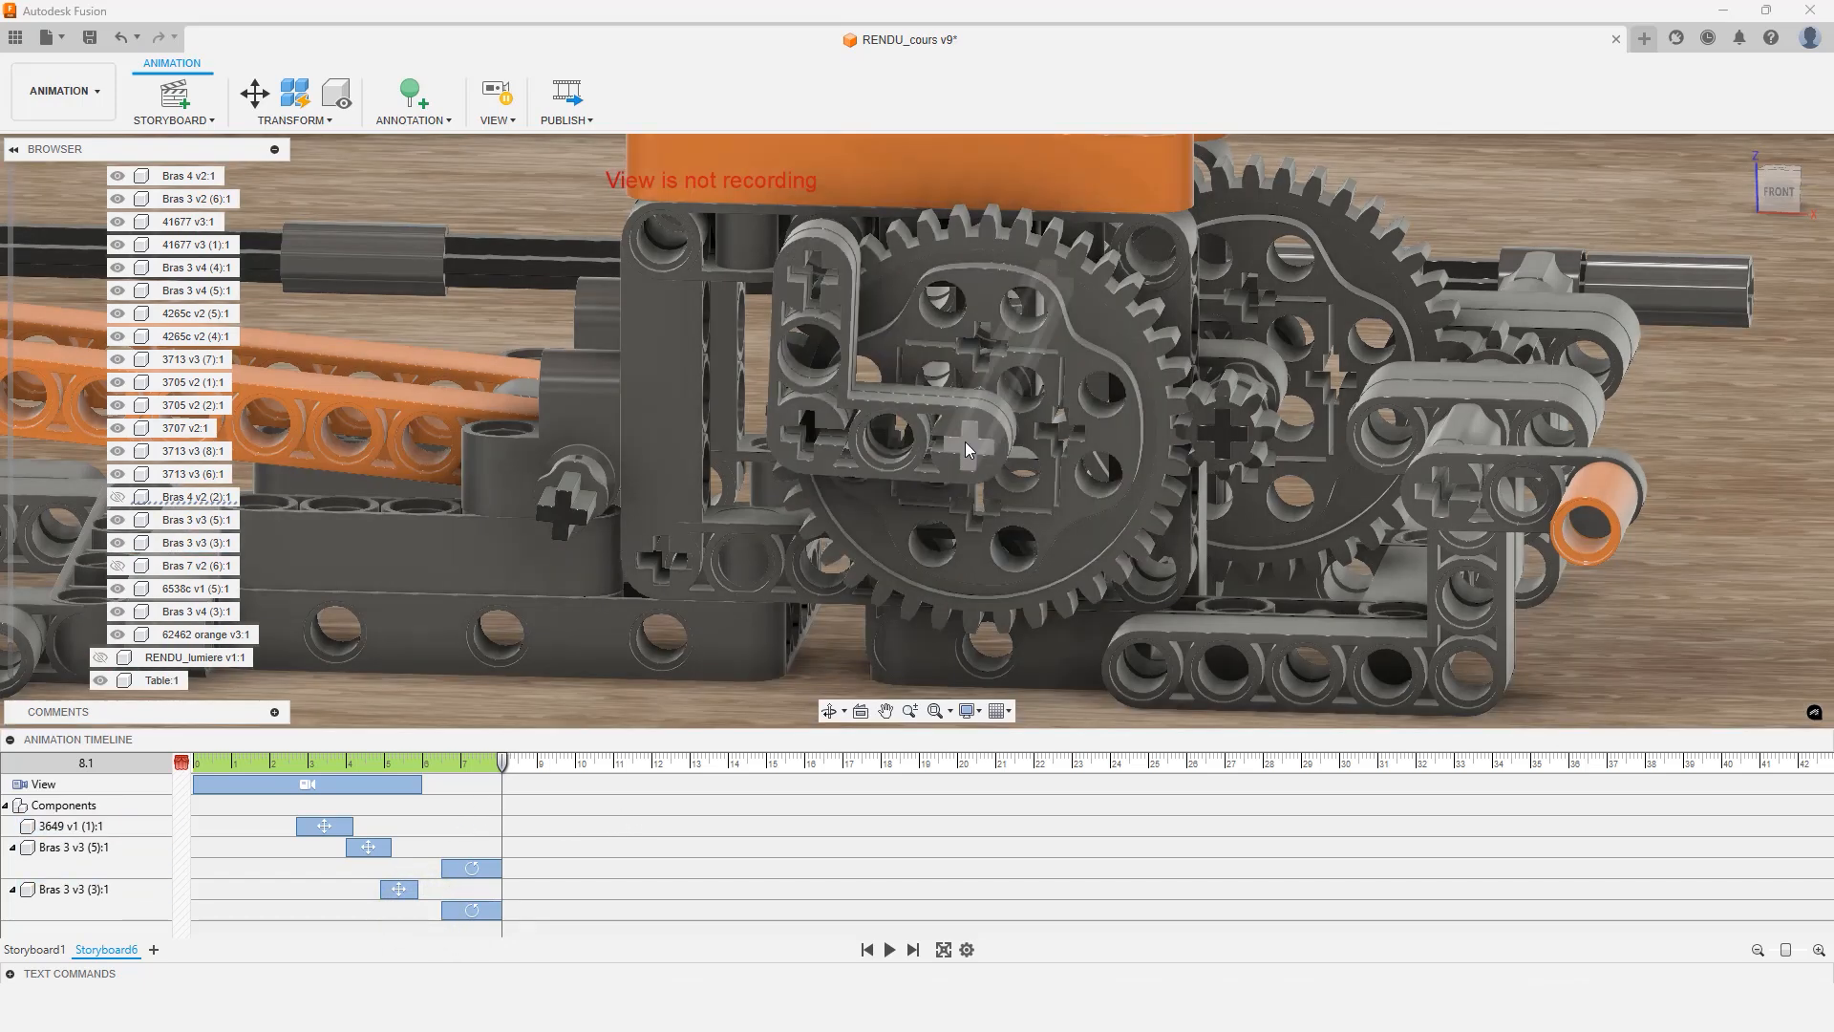
key(m)
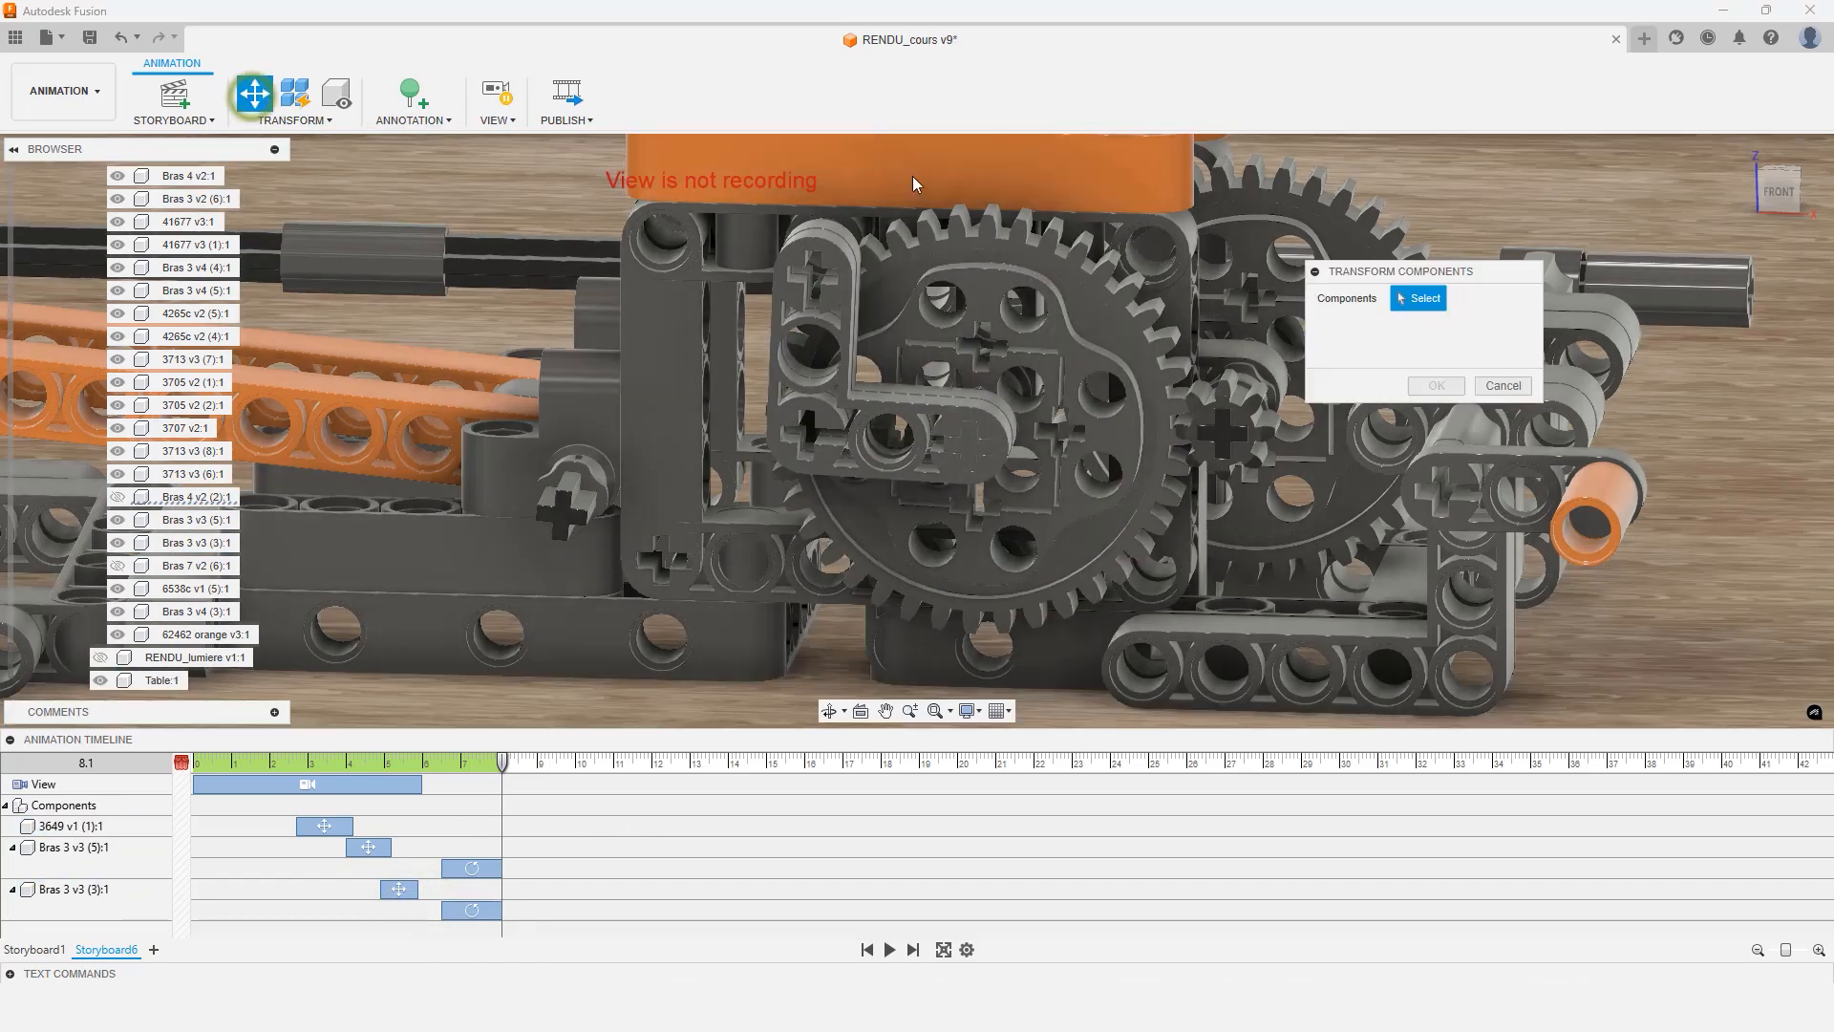
click(1033, 304)
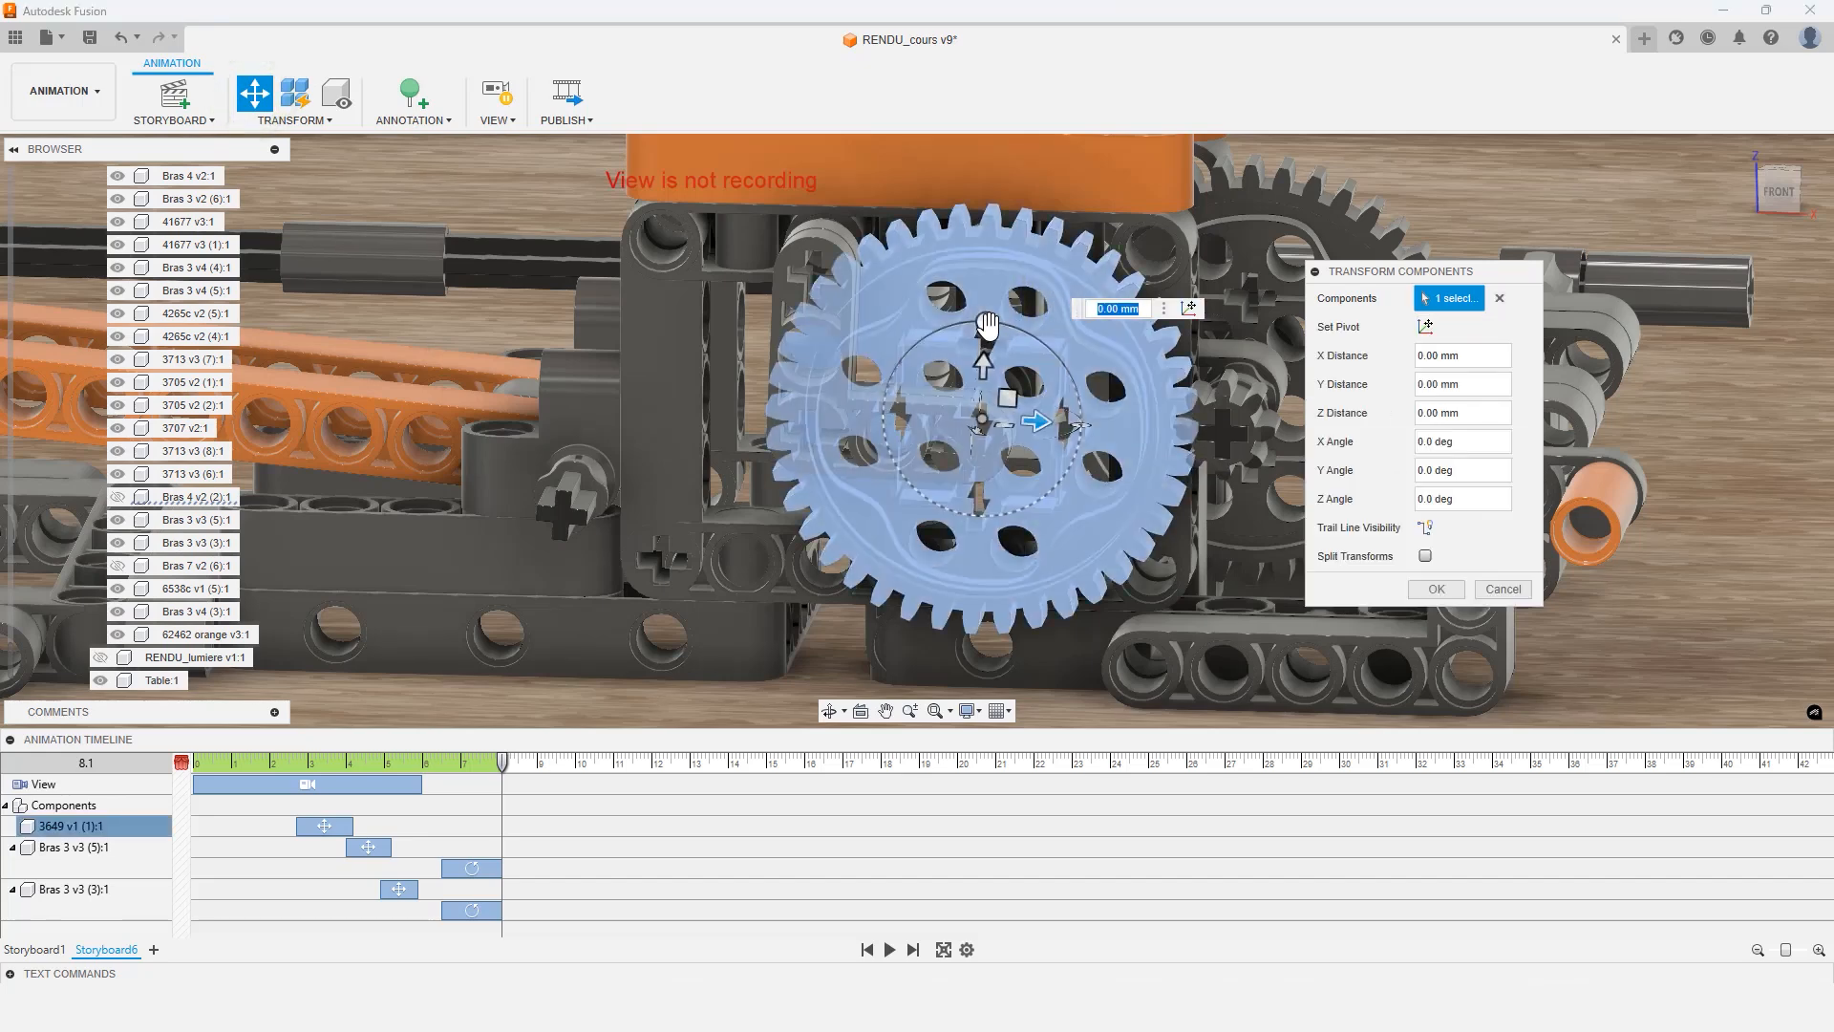
drag(986, 320, 913, 485)
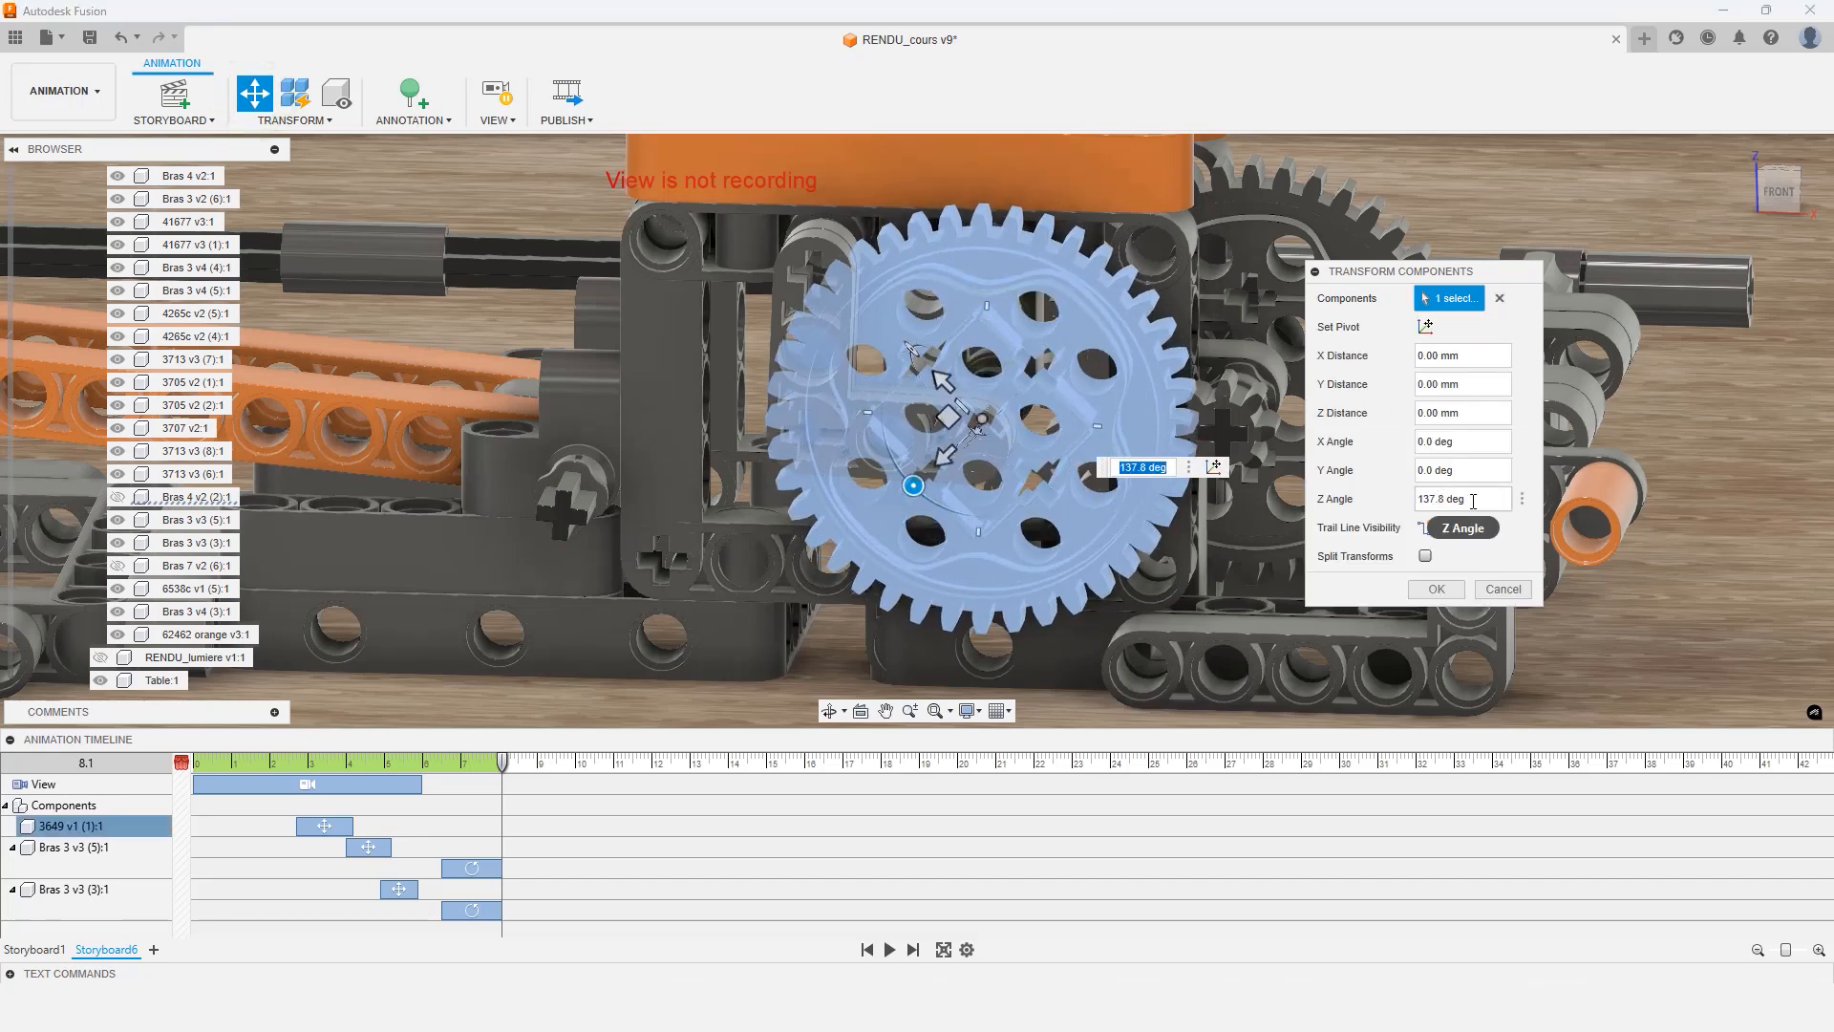
drag(1467, 499, 1369, 499)
text(360)
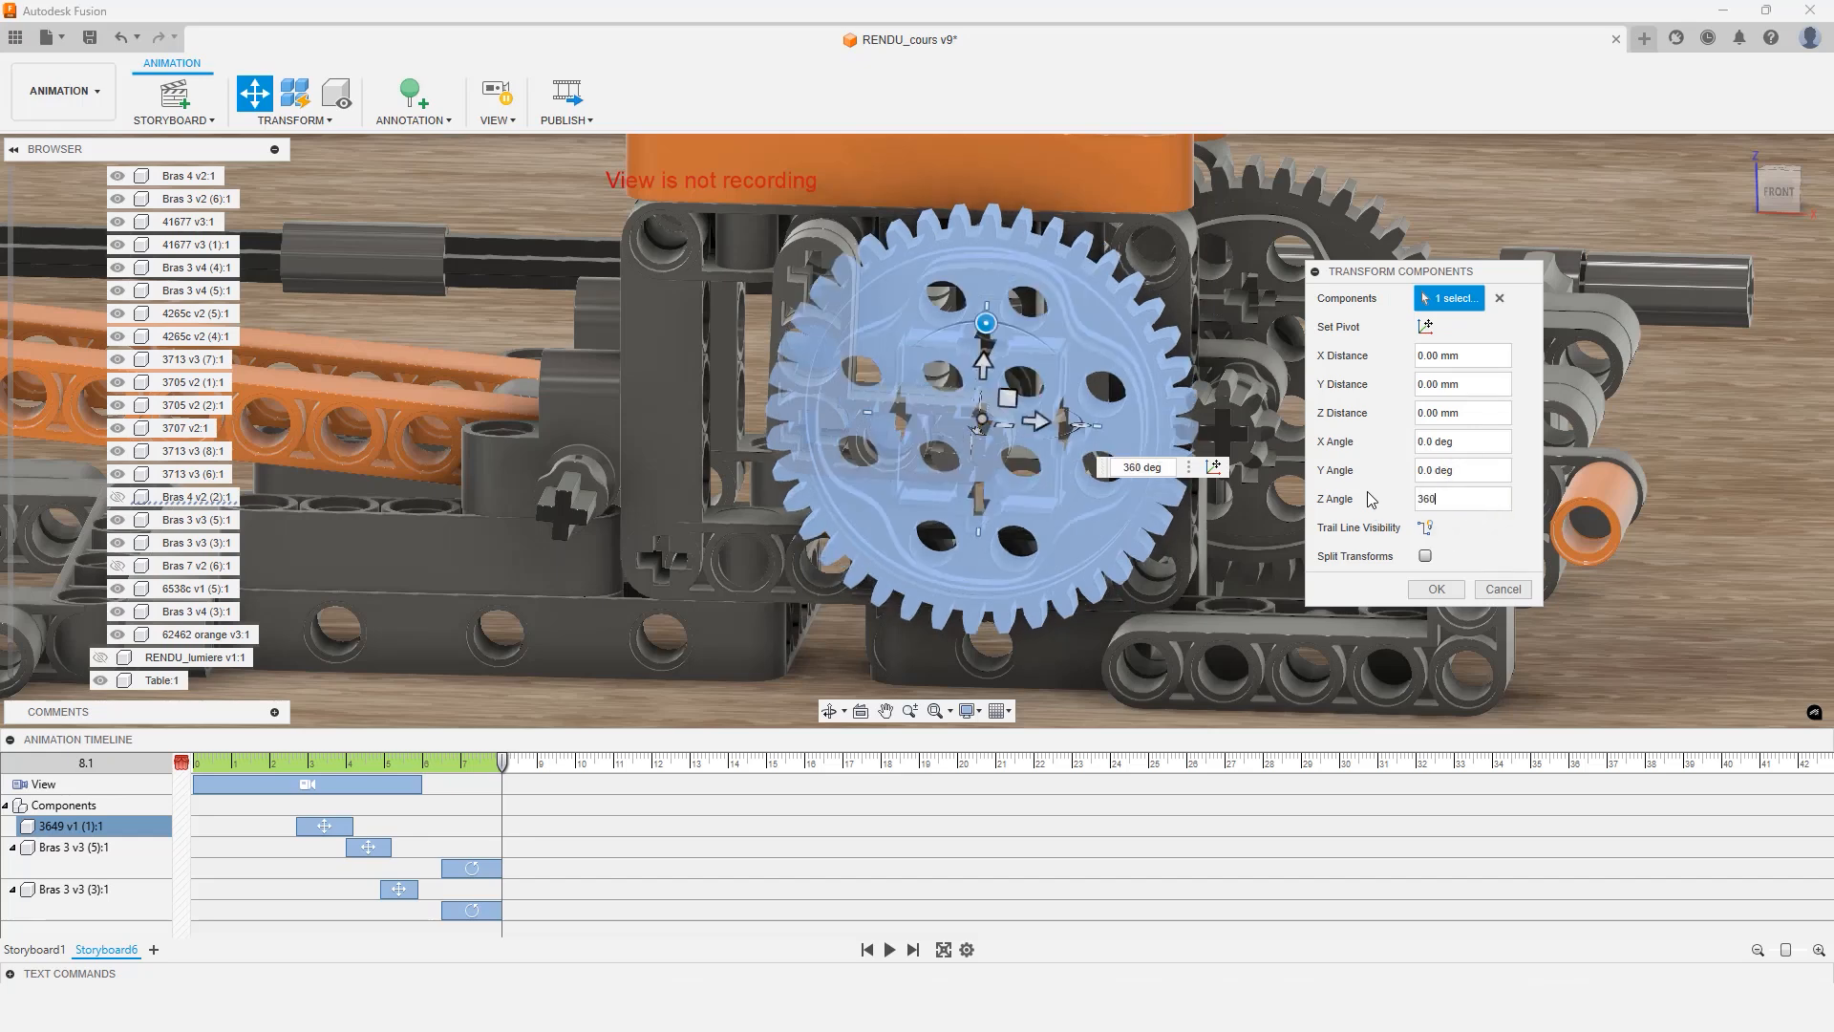
key(Return)
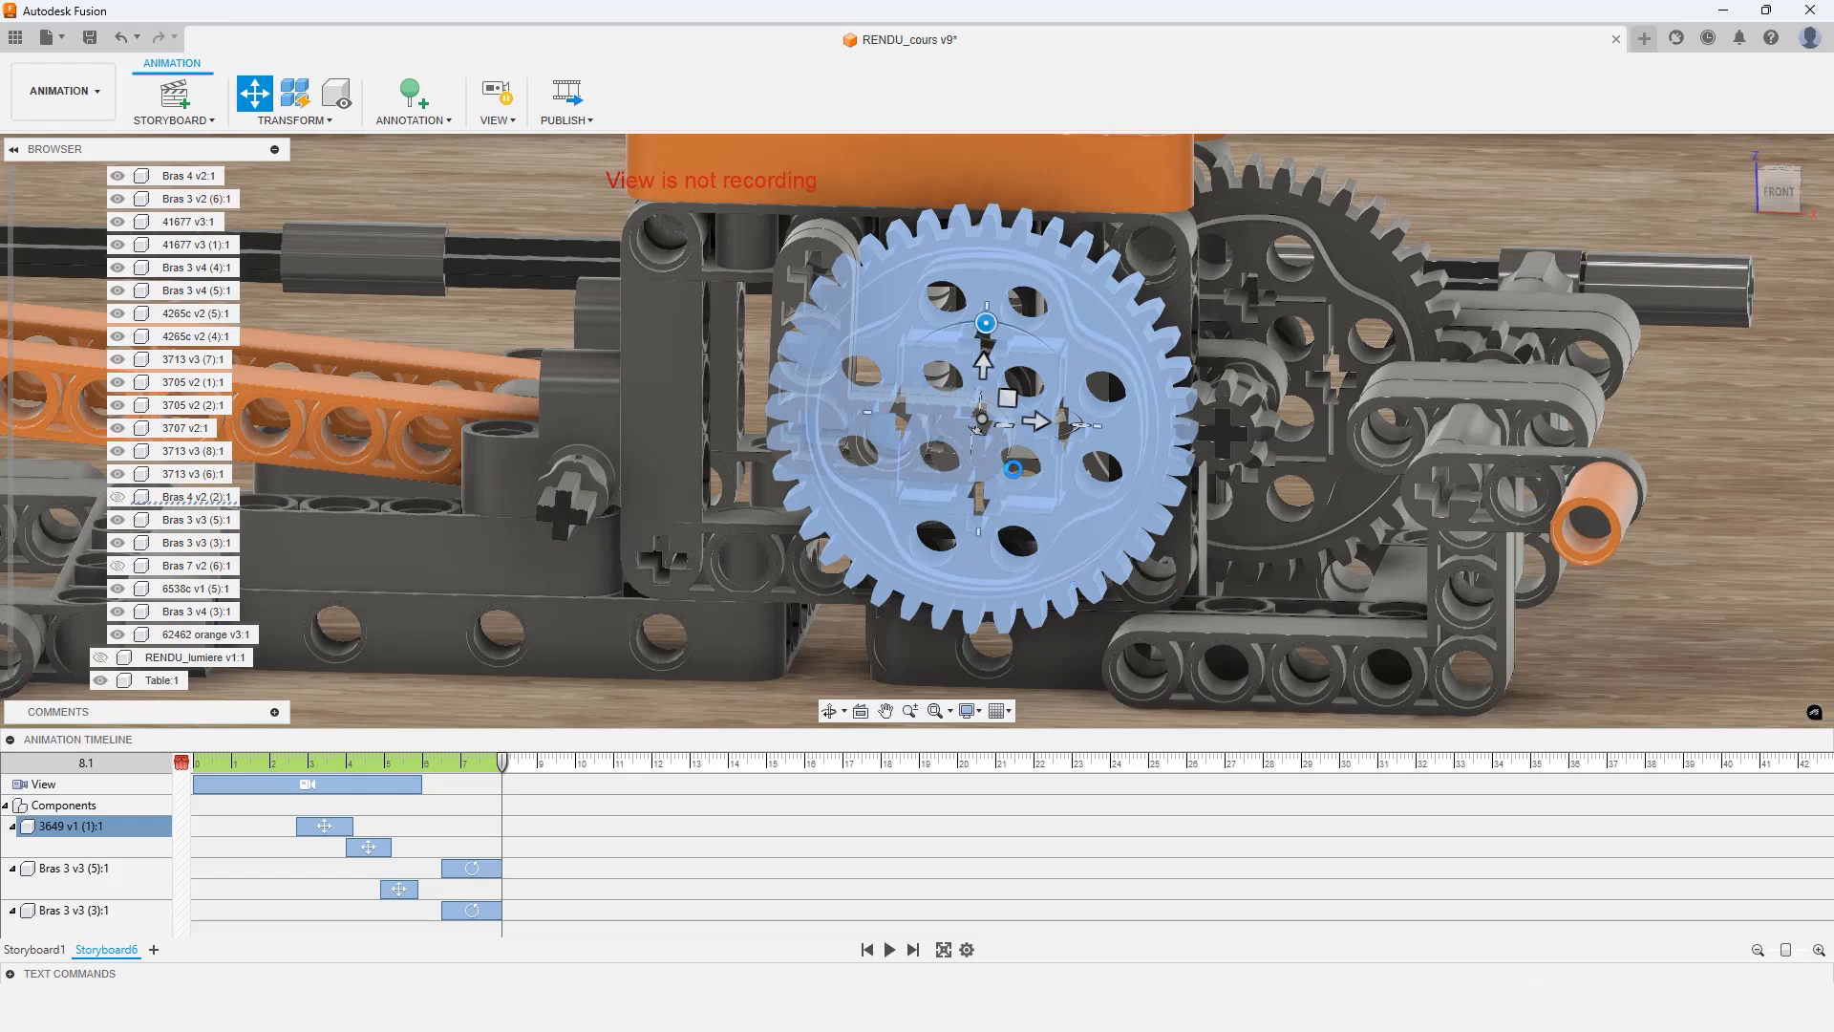
Start a new transform on the axle 60485 inside the gear and rotate it 360 degrees about the Y axis
click(255, 92)
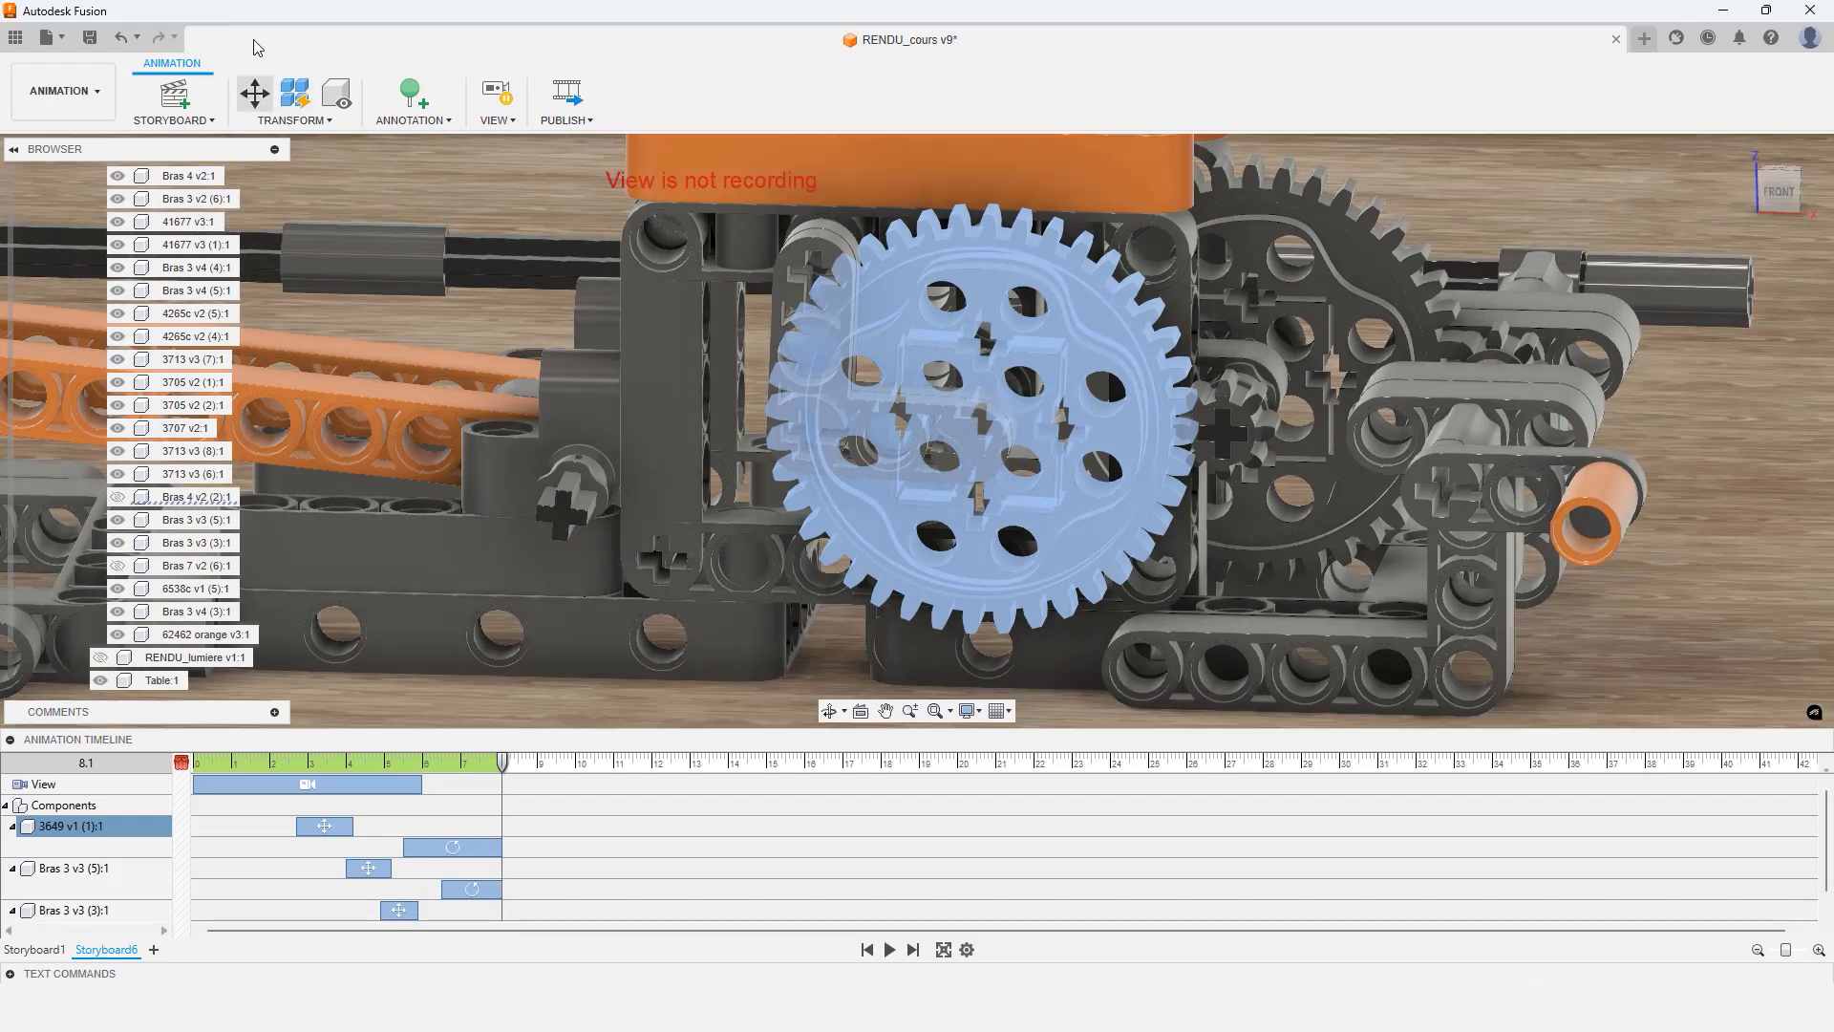
click(258, 88)
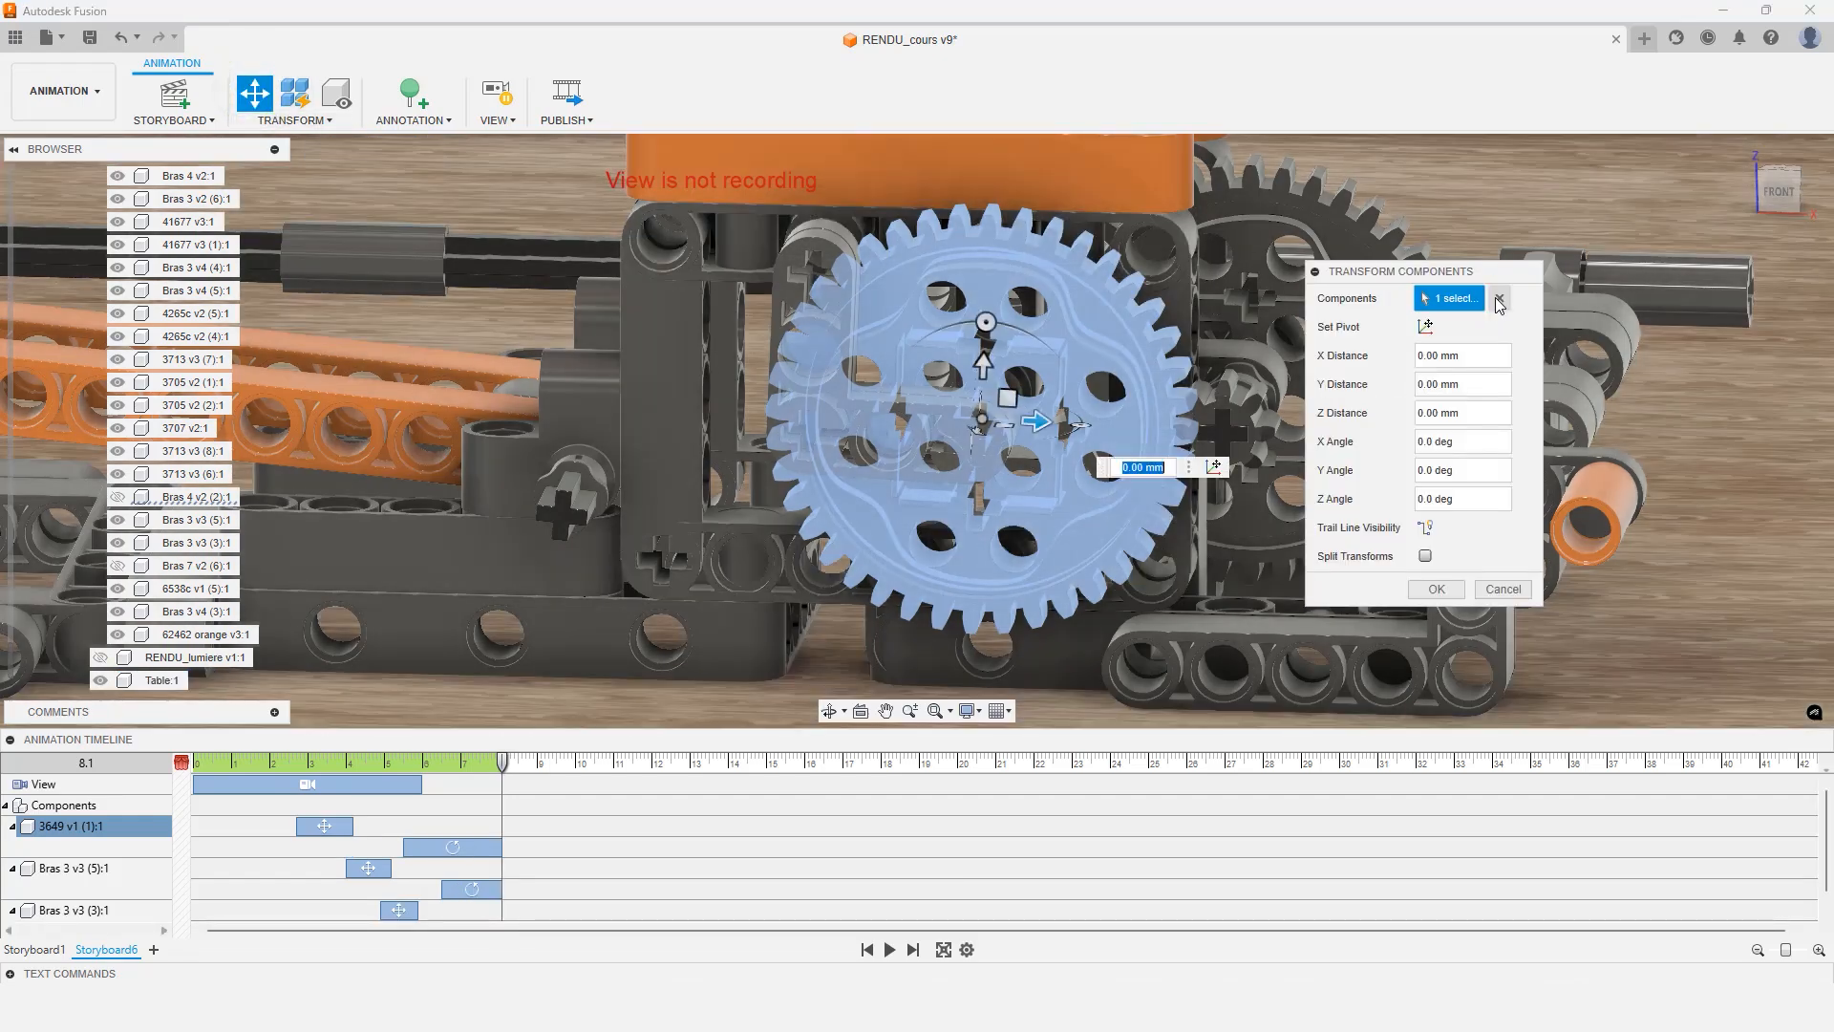
click(1495, 298)
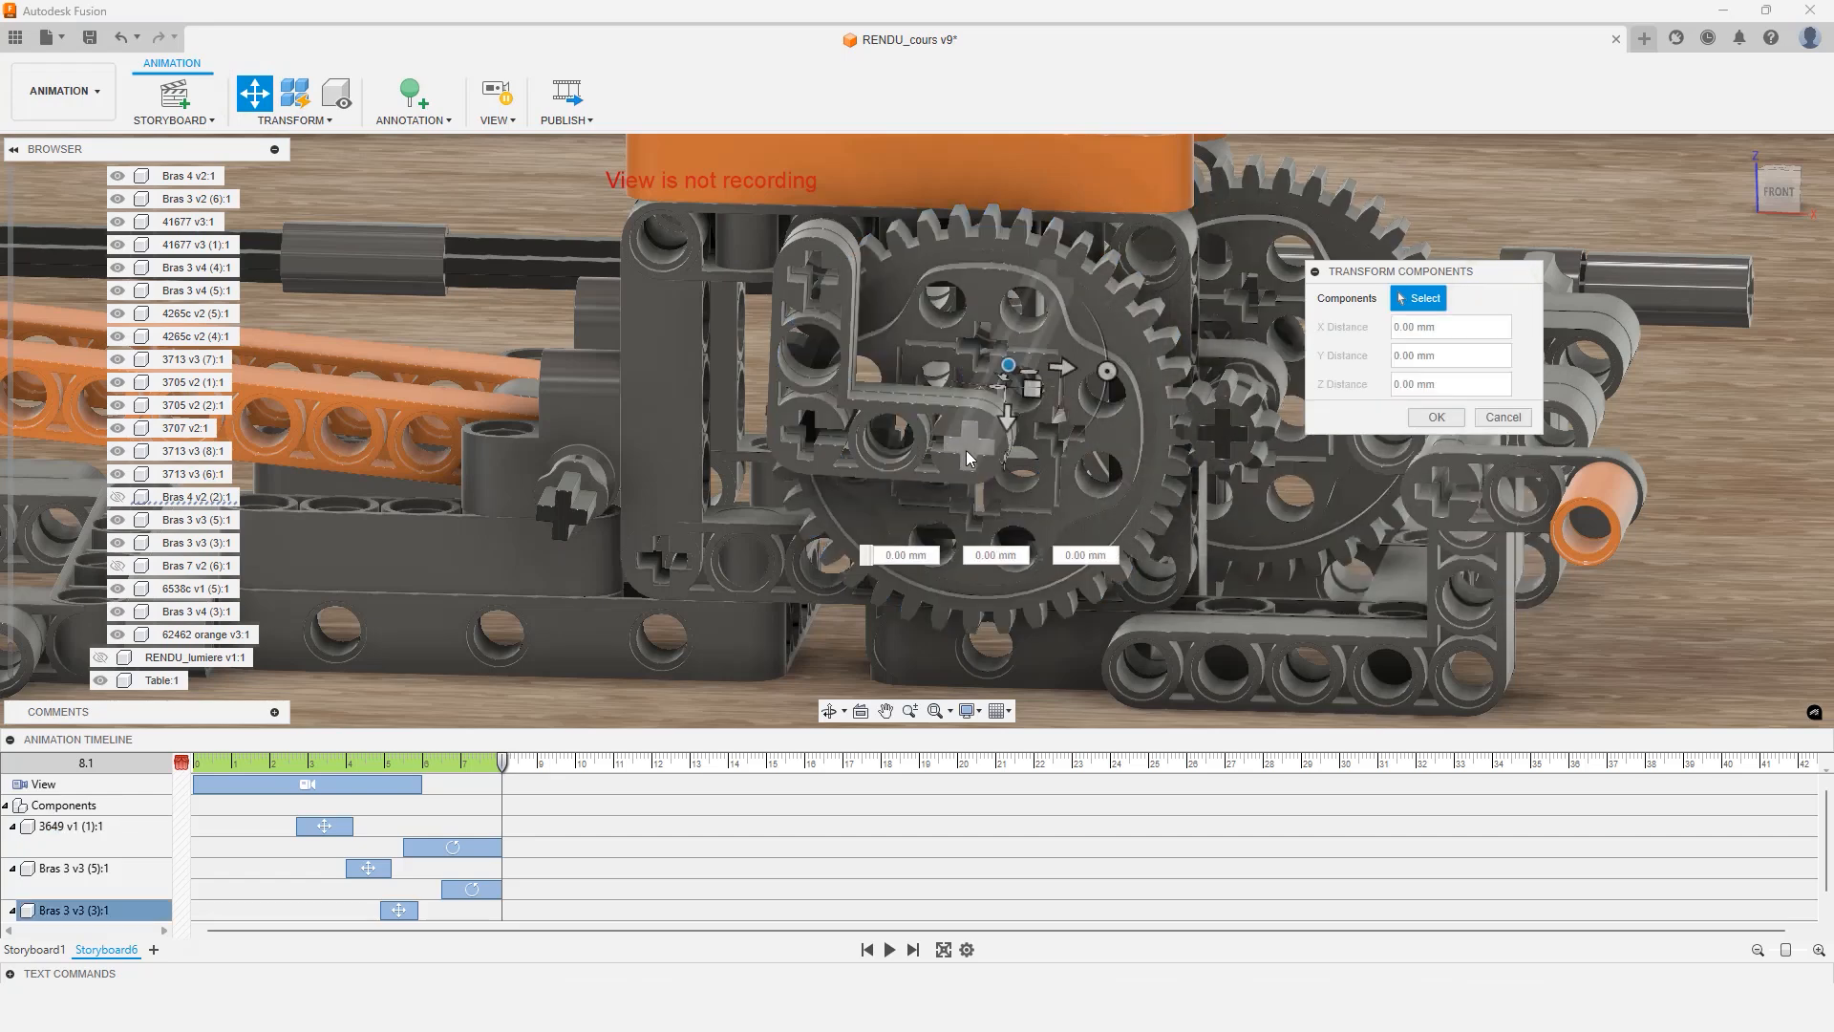
click(967, 458)
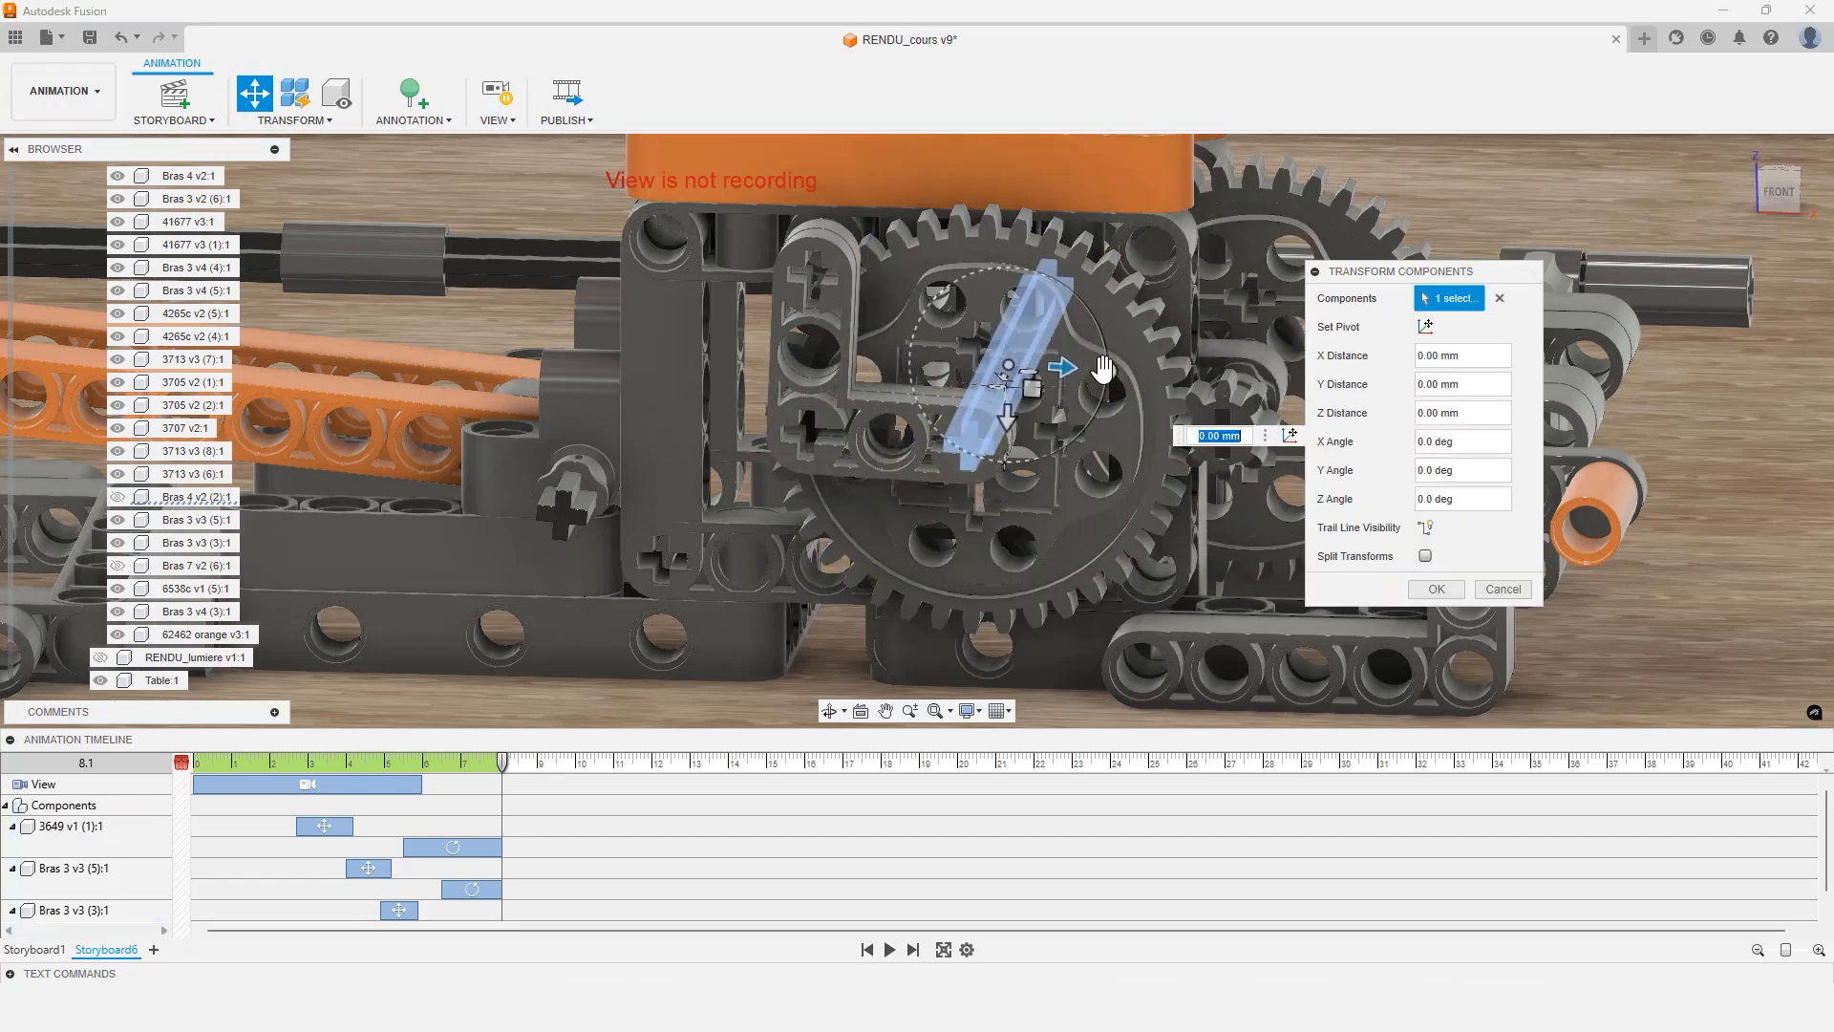
drag(1105, 368, 1108, 377)
click(1488, 469)
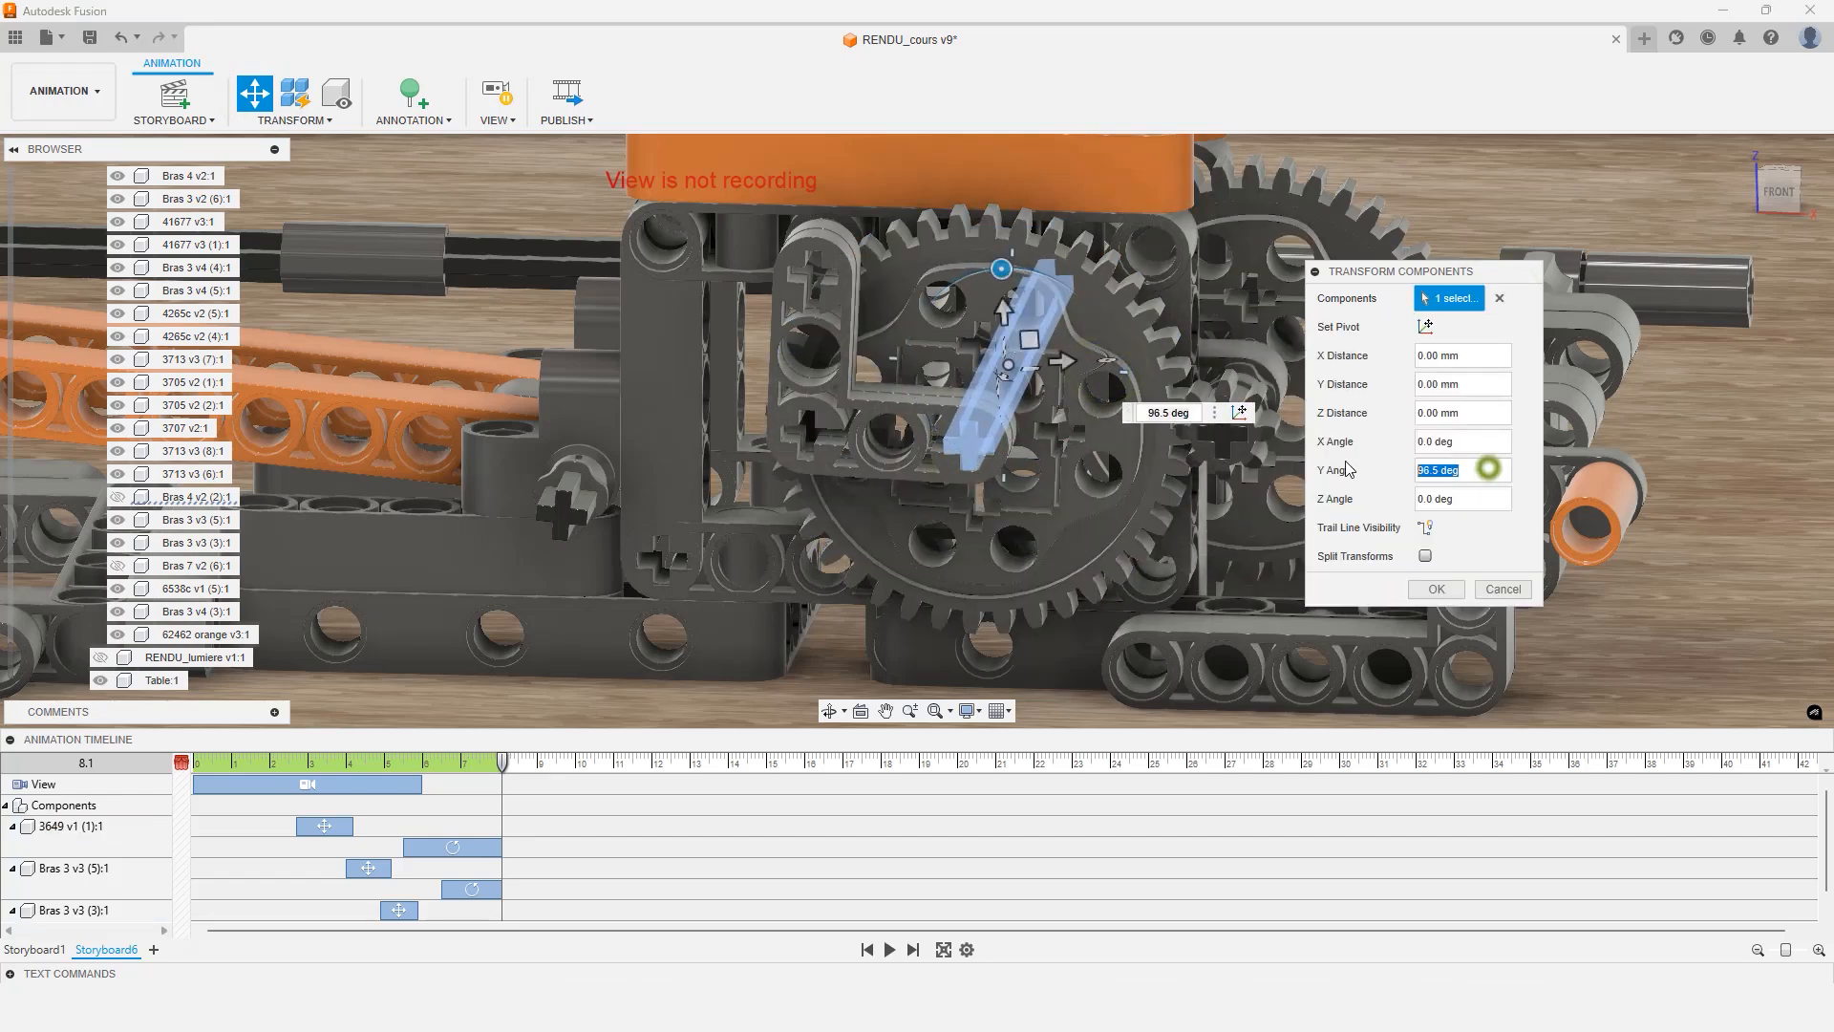
text(360)
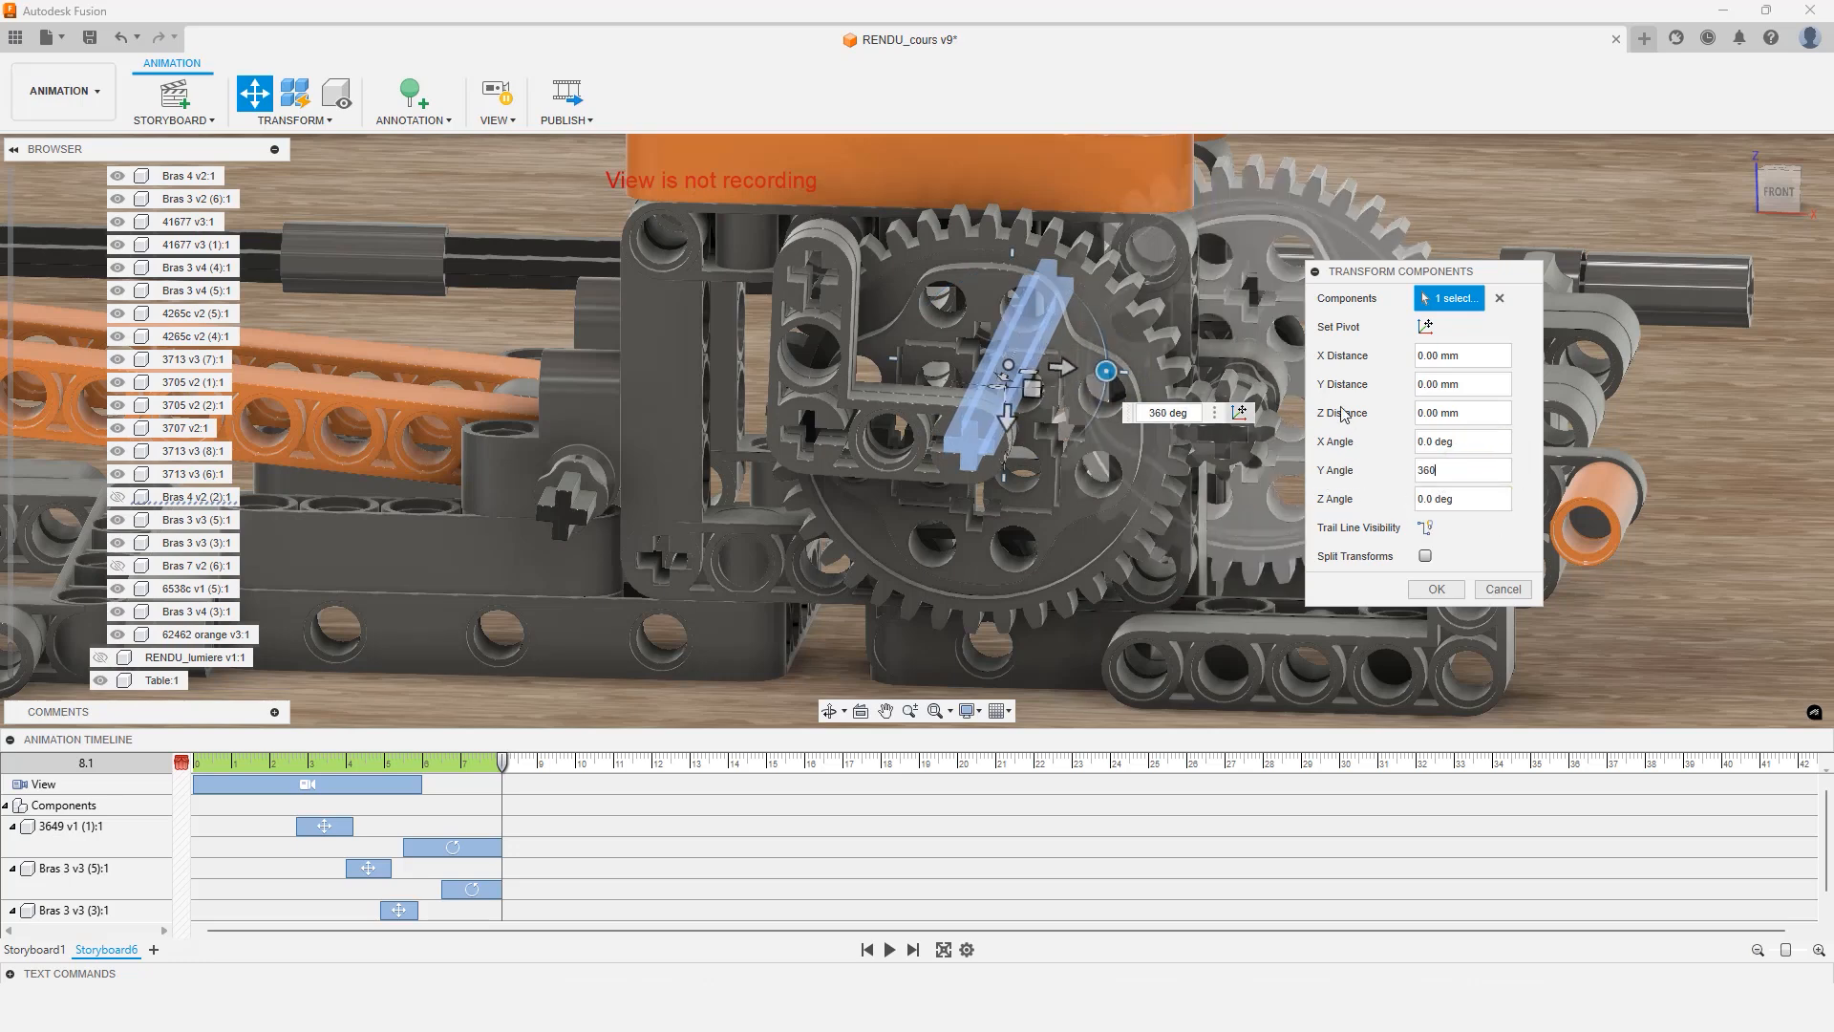
click(1439, 594)
Shift the large gear's rotation action to start at 6.2 seconds on the timeline
scroll(1154, 485, down, 1)
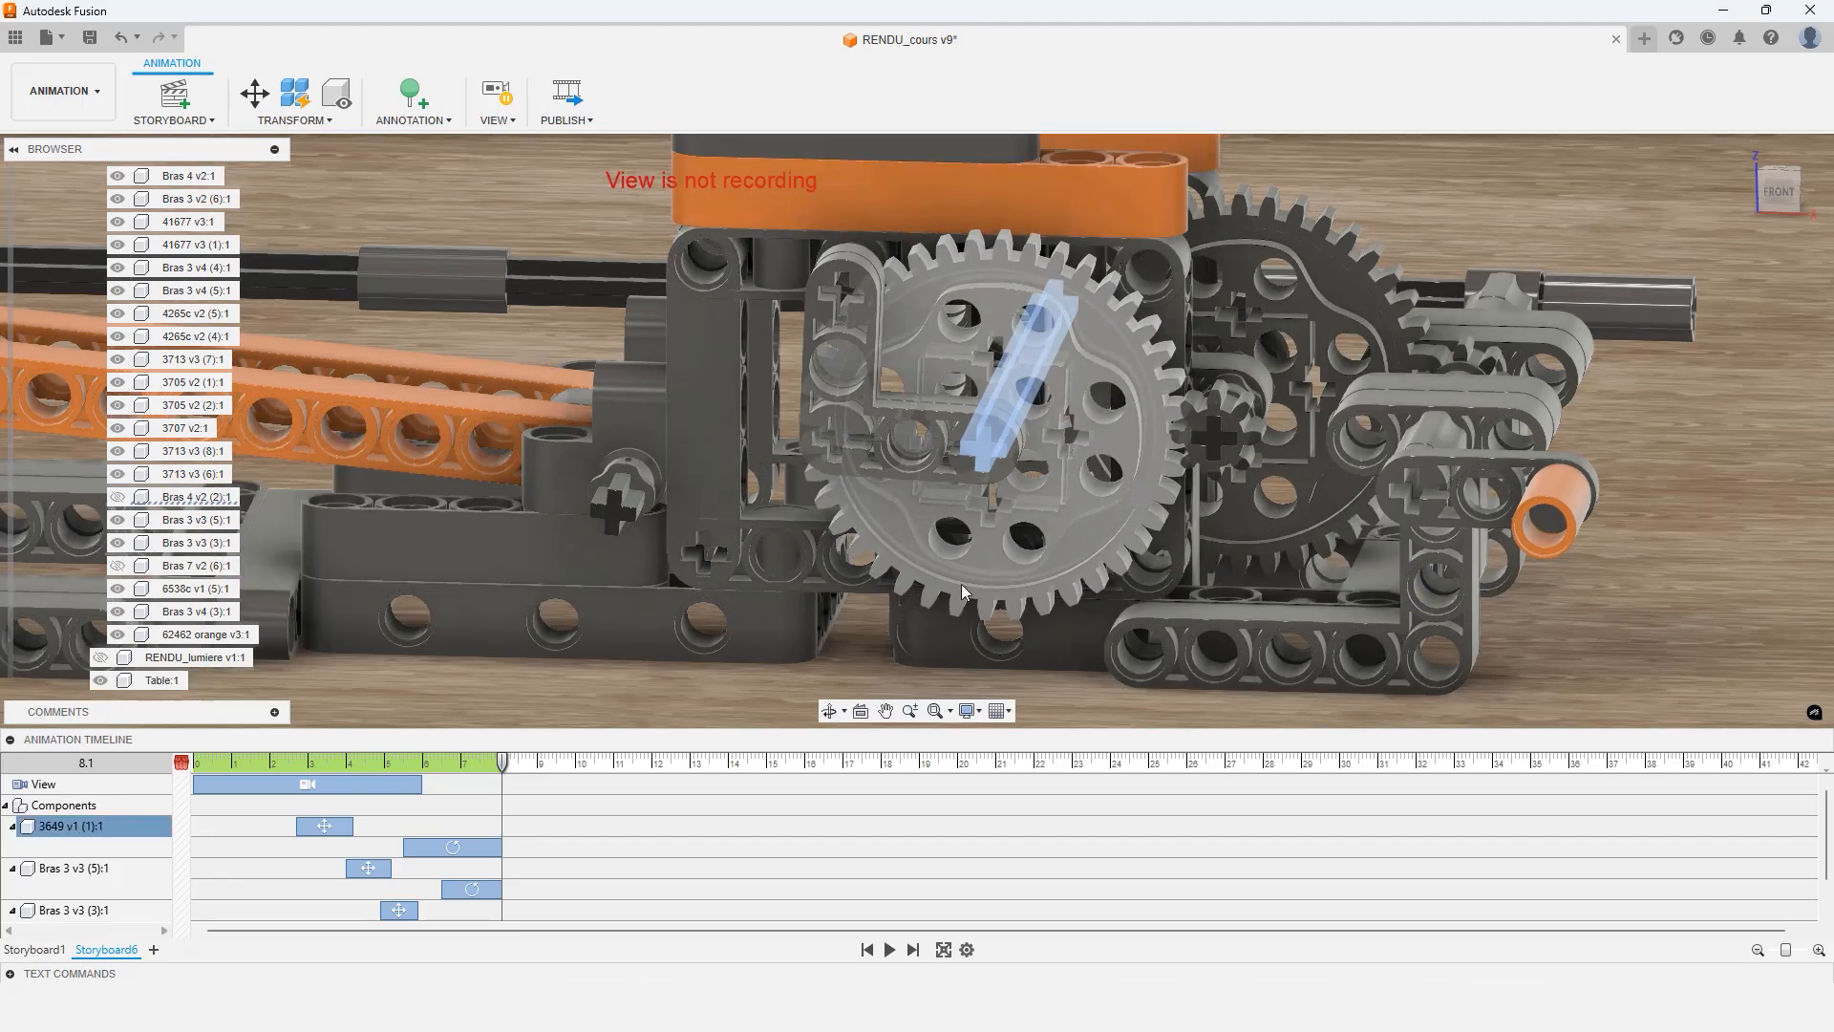
scroll(529, 839, down, 1)
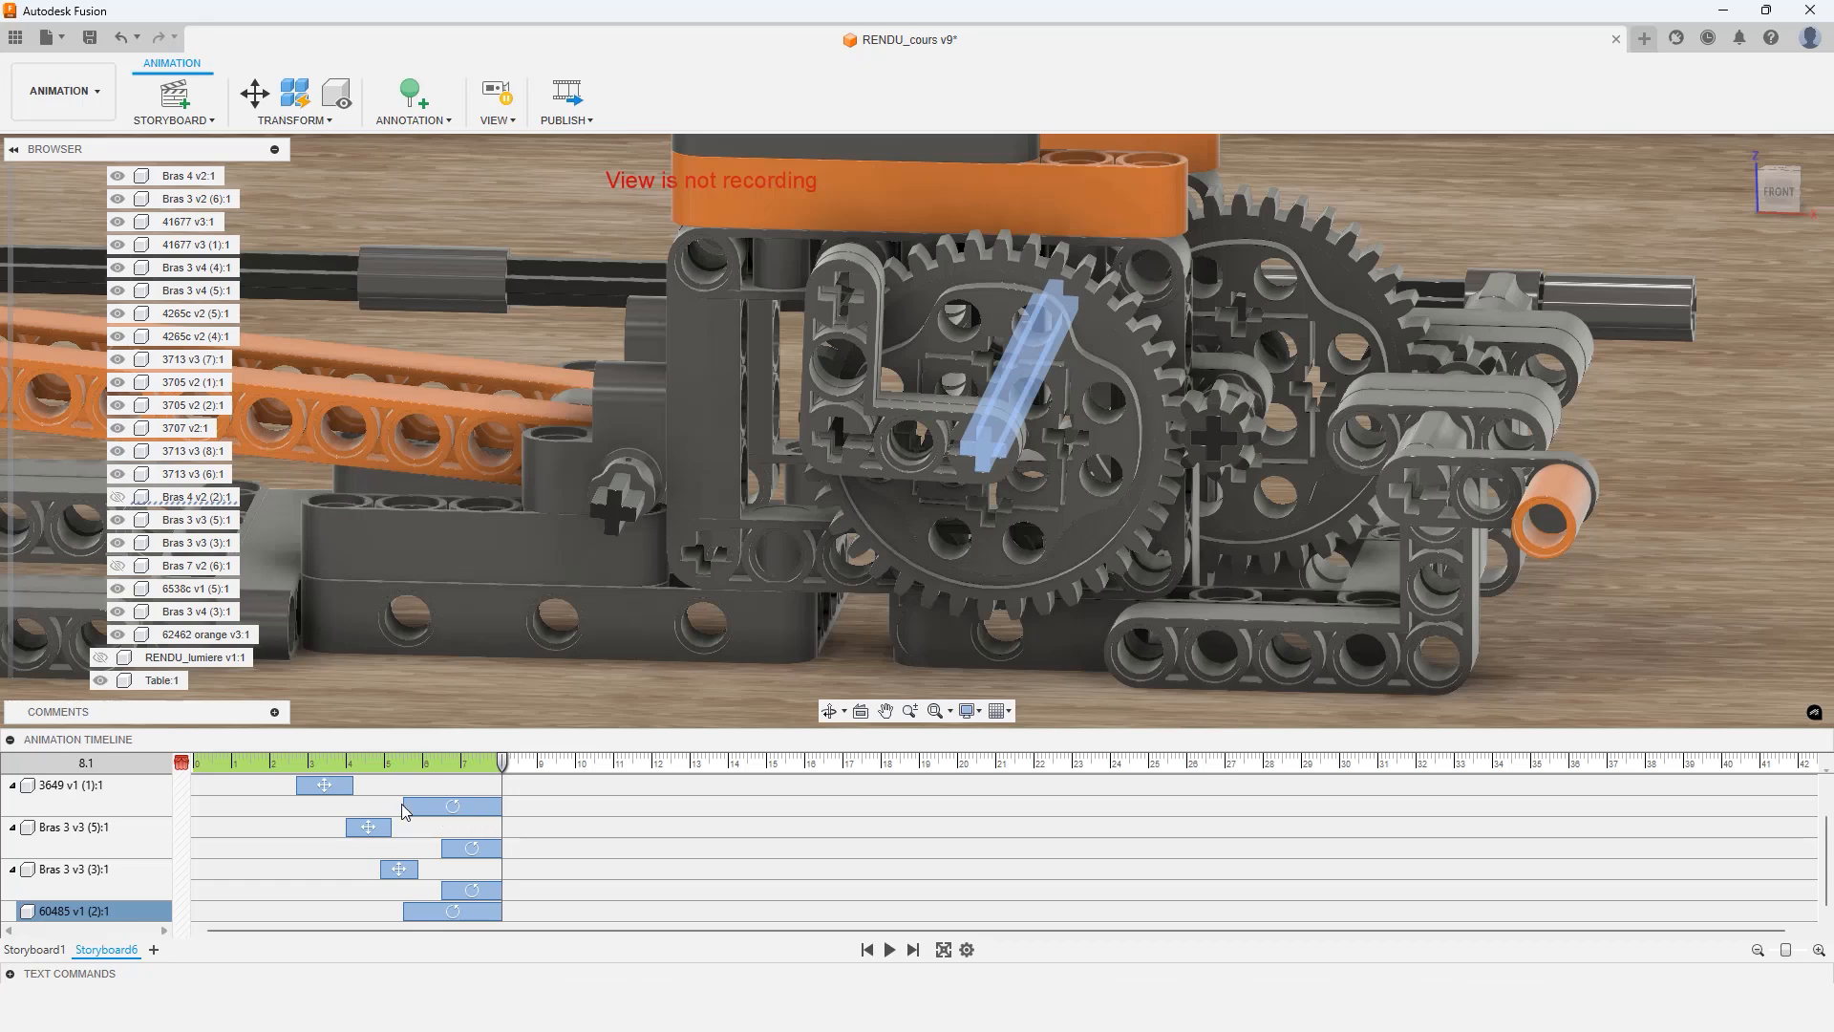
scroll(452, 807, up, 2)
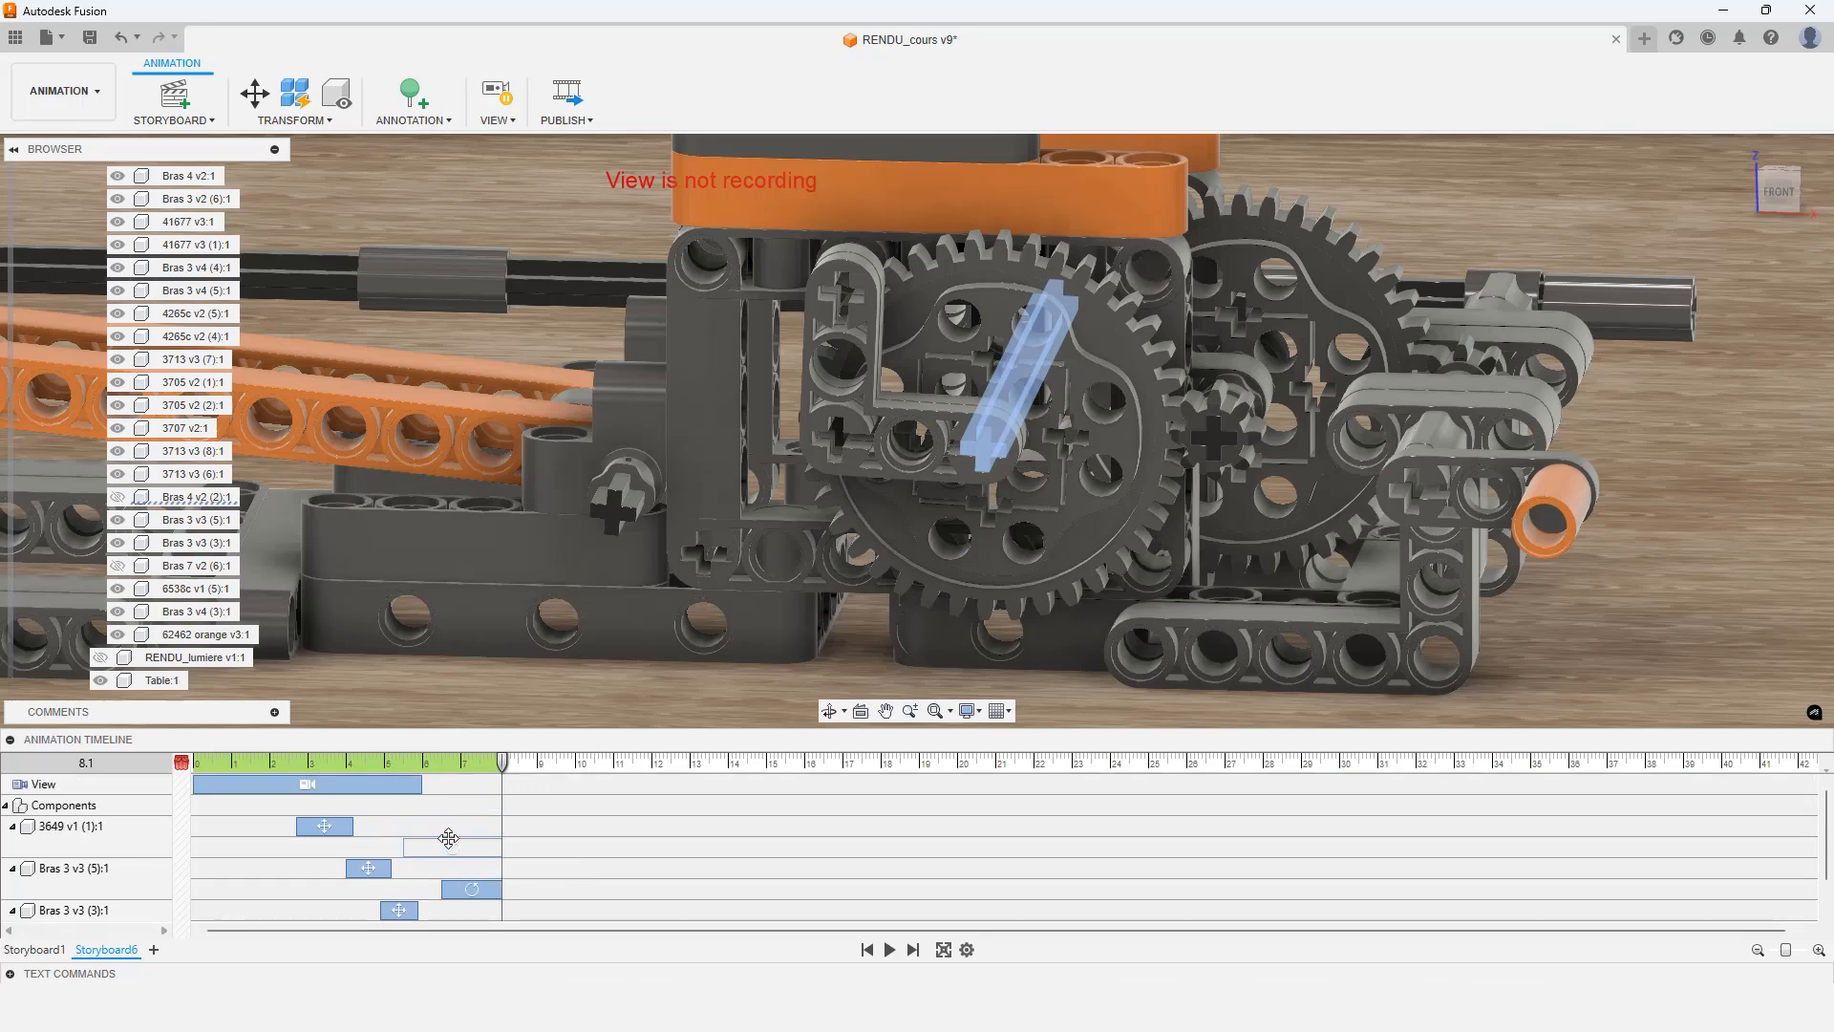
drag(459, 851, 482, 846)
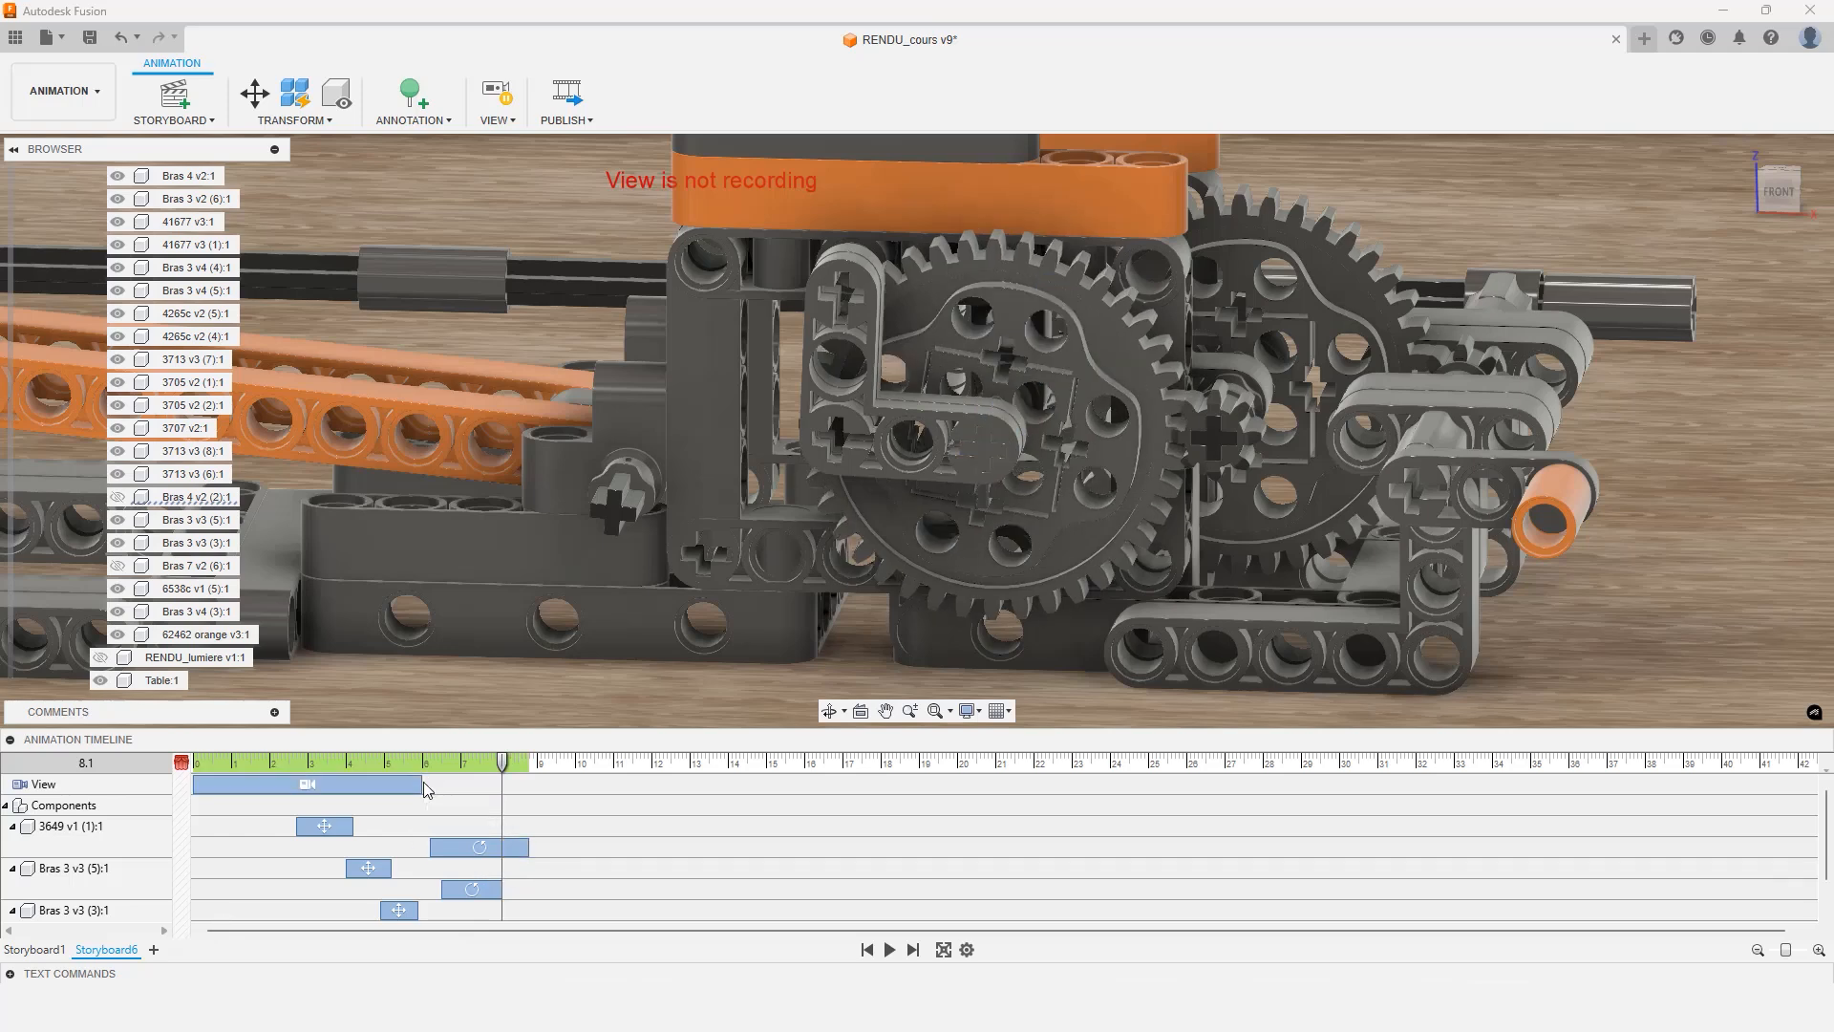
right_click(468, 843)
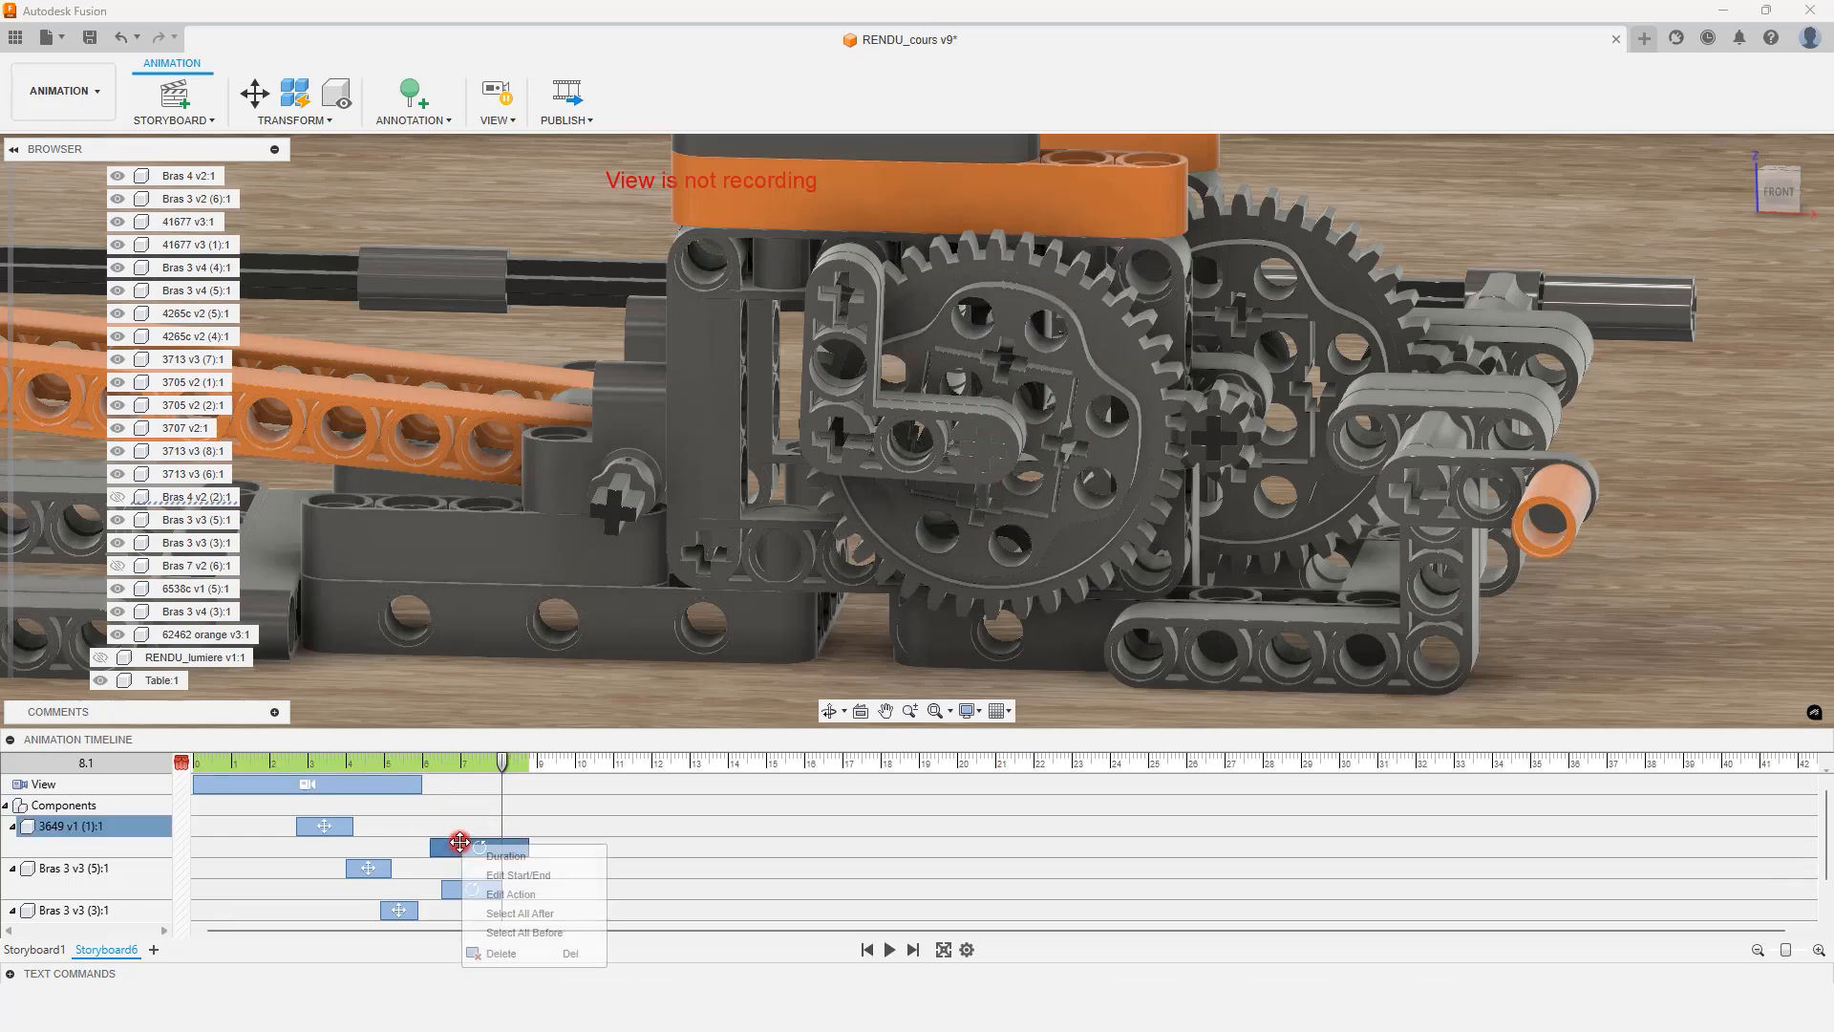
click(492, 874)
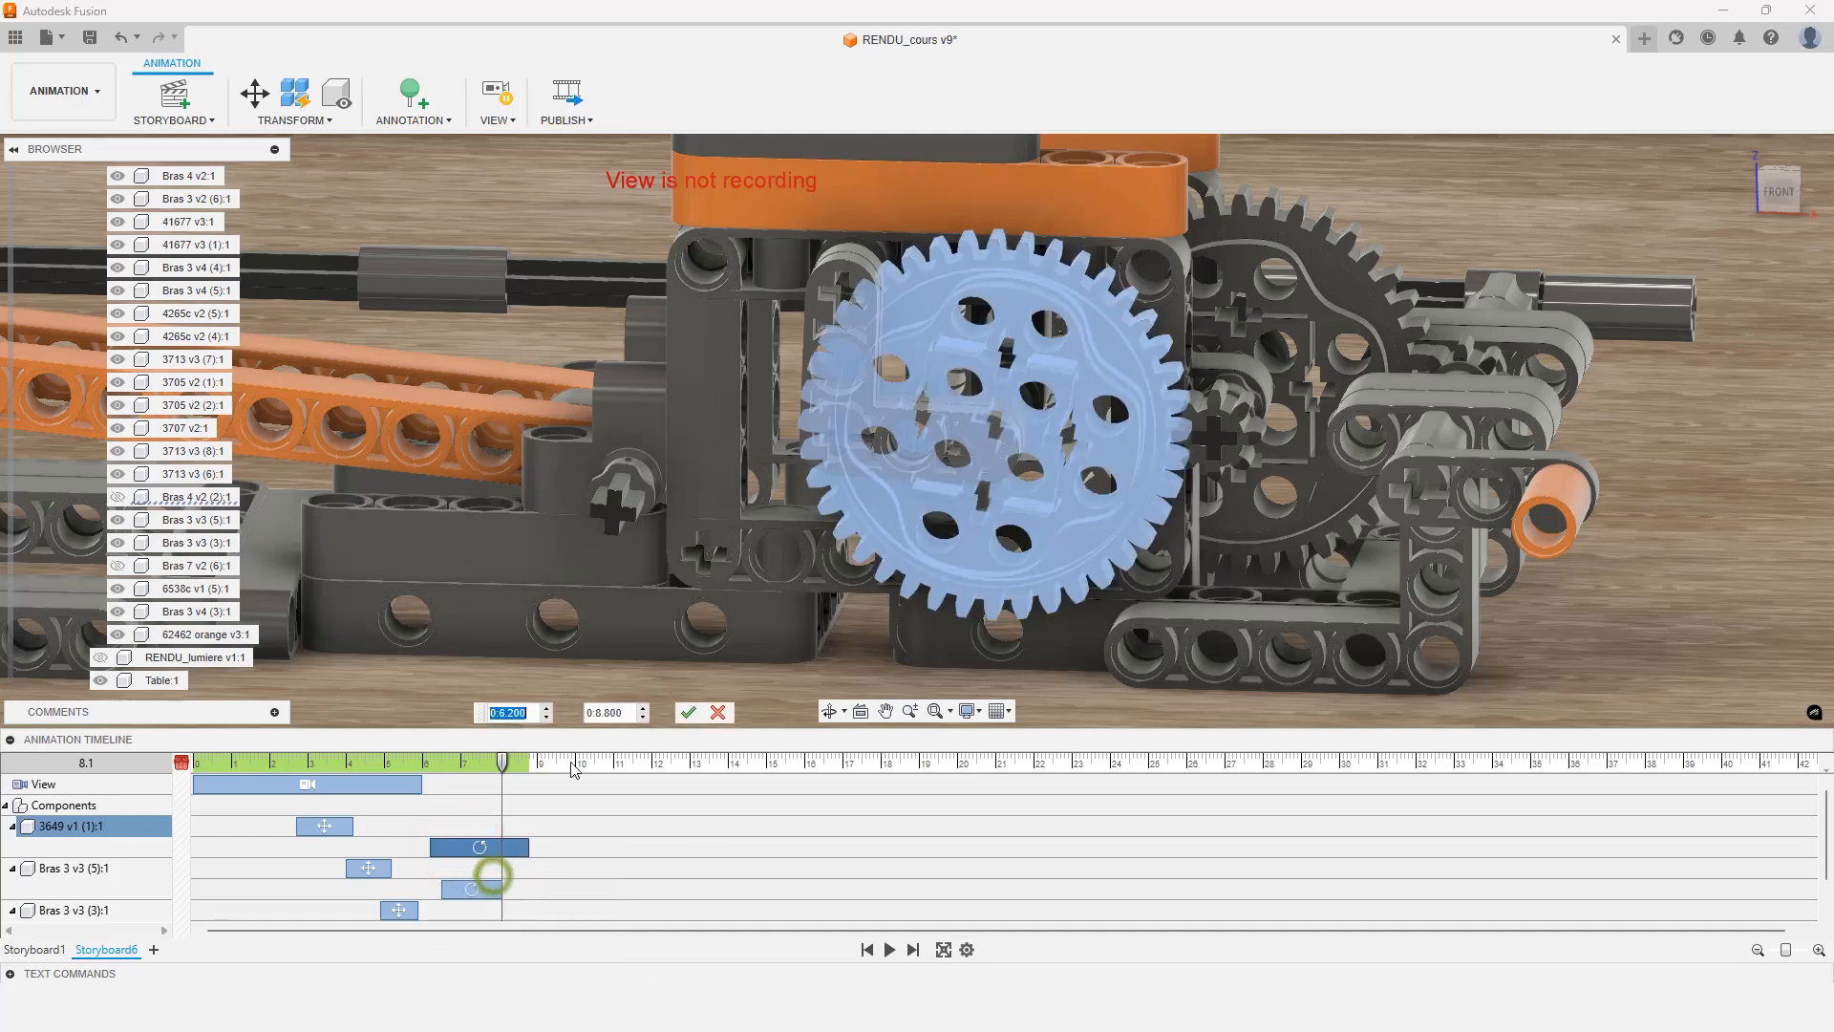
double_click(529, 712)
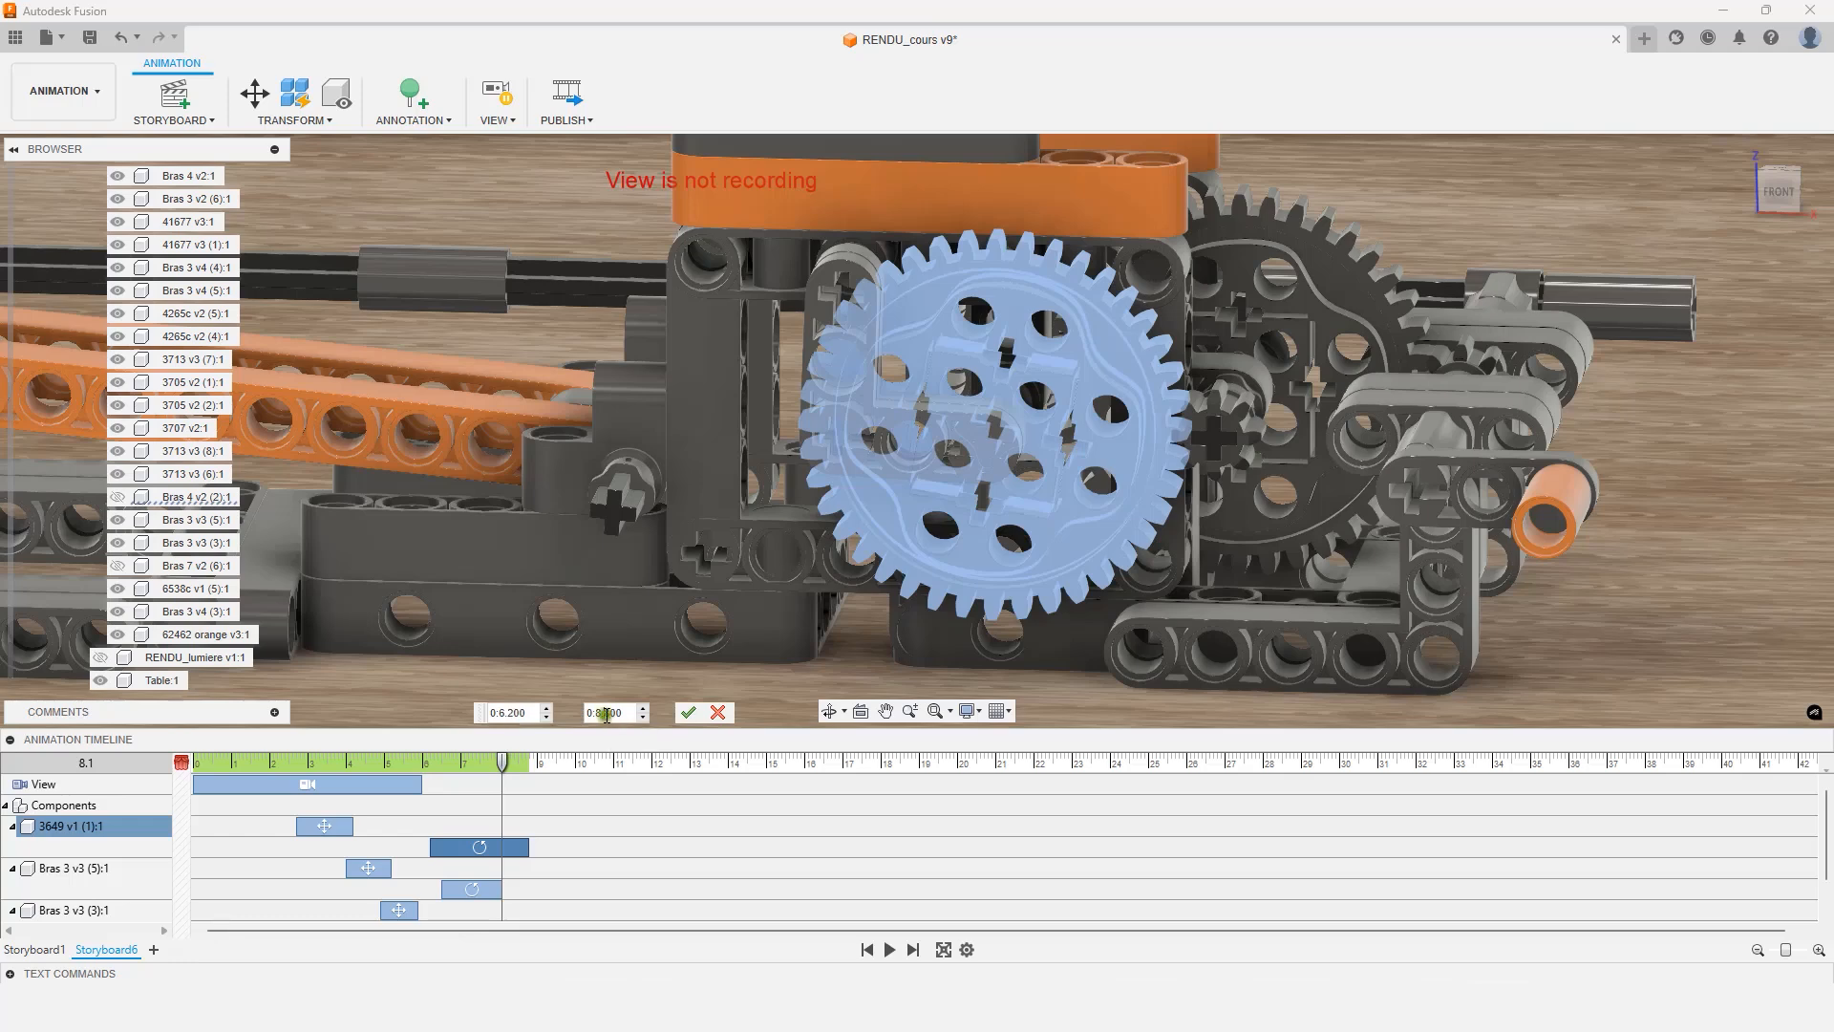
click(606, 714)
drag(602, 715, 611, 713)
key(Return)
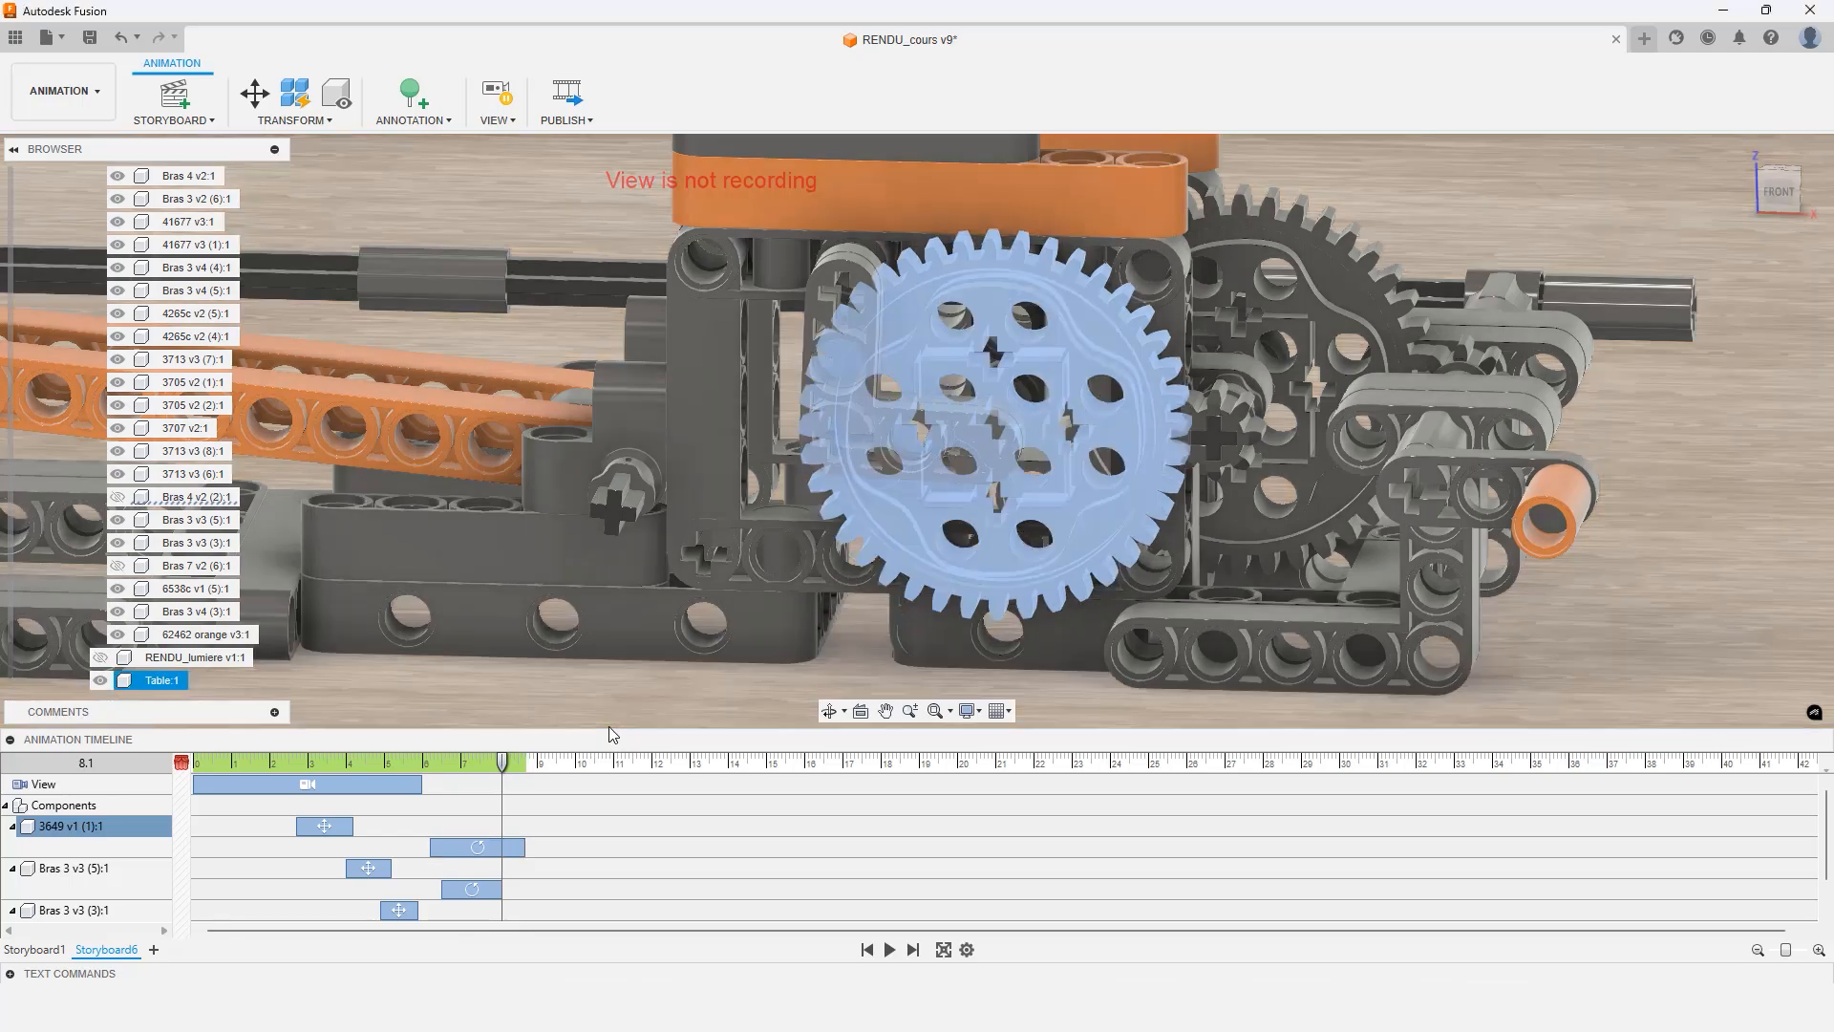
Move both arms' rotation actions so they start at 6.2 seconds, aligned with the gear's rotation
scroll(485, 880, down, 1)
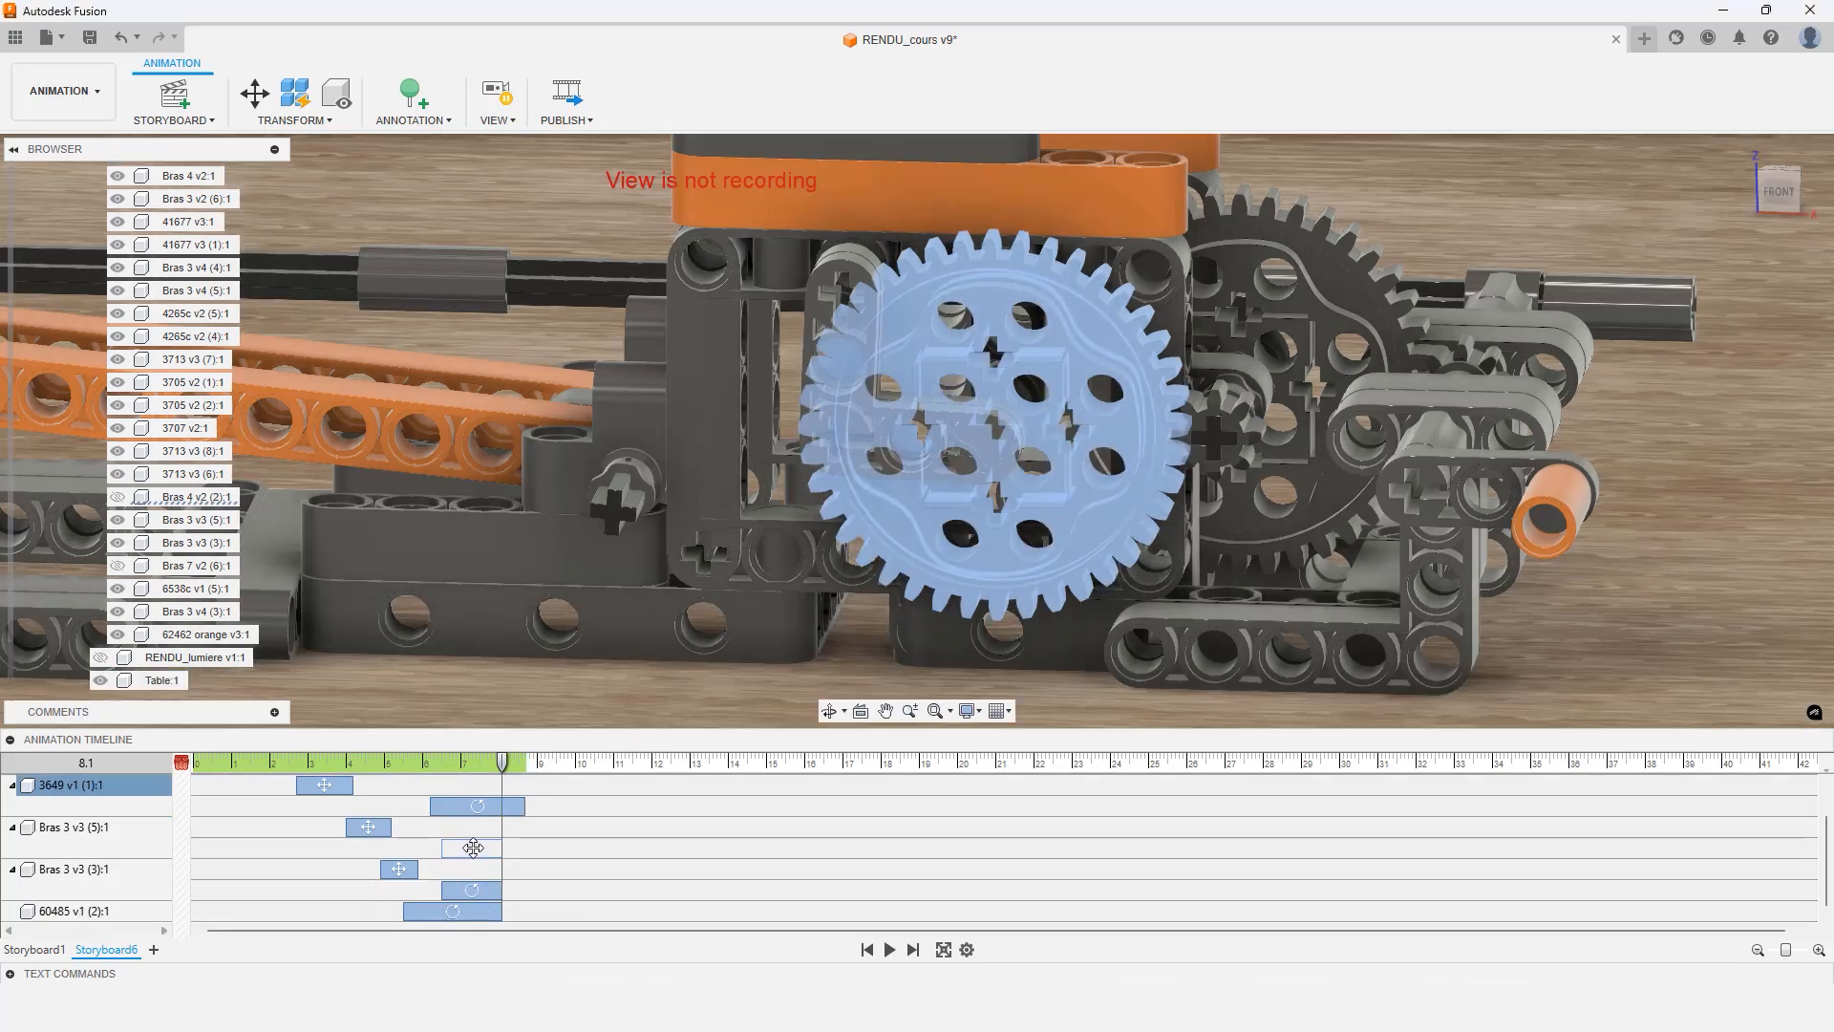
click(471, 847)
ctrl+click(473, 890)
ctrl+click(478, 910)
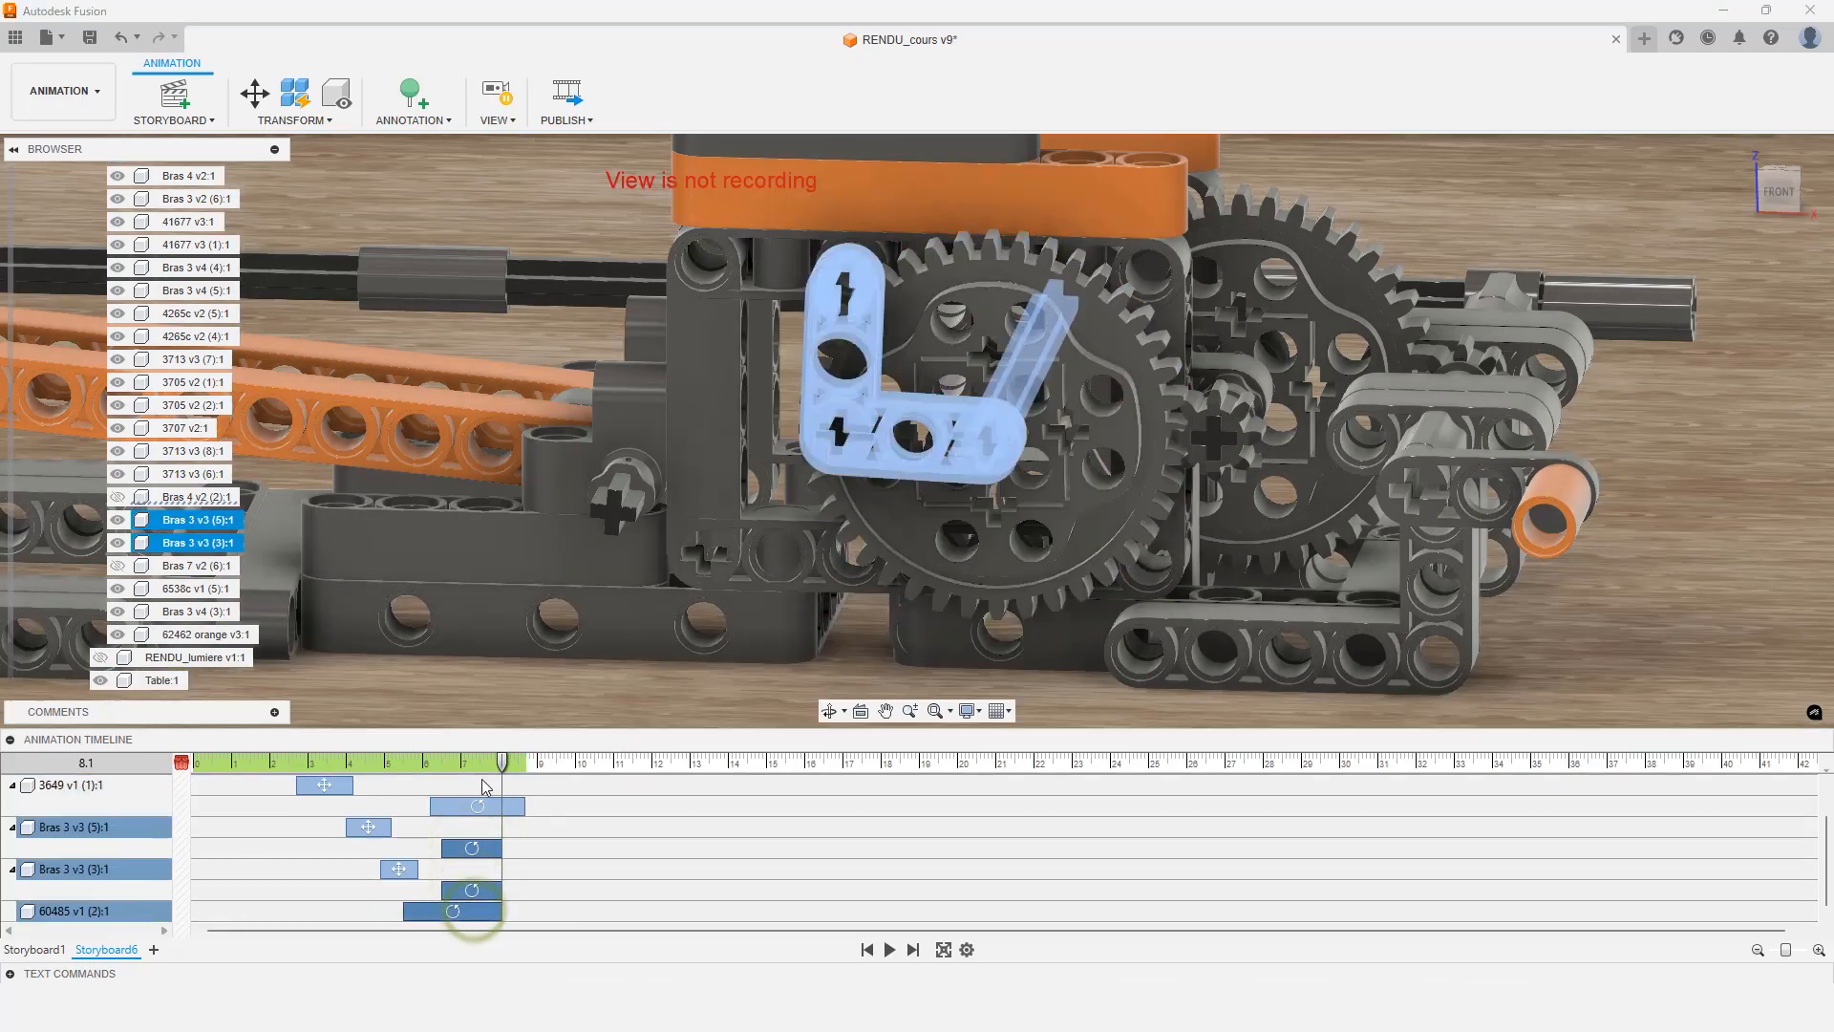
drag(501, 849, 430, 889)
Move the axle 60485's rotation action to start at 6.200 seconds alongside the gear and arms
click(605, 842)
click(406, 912)
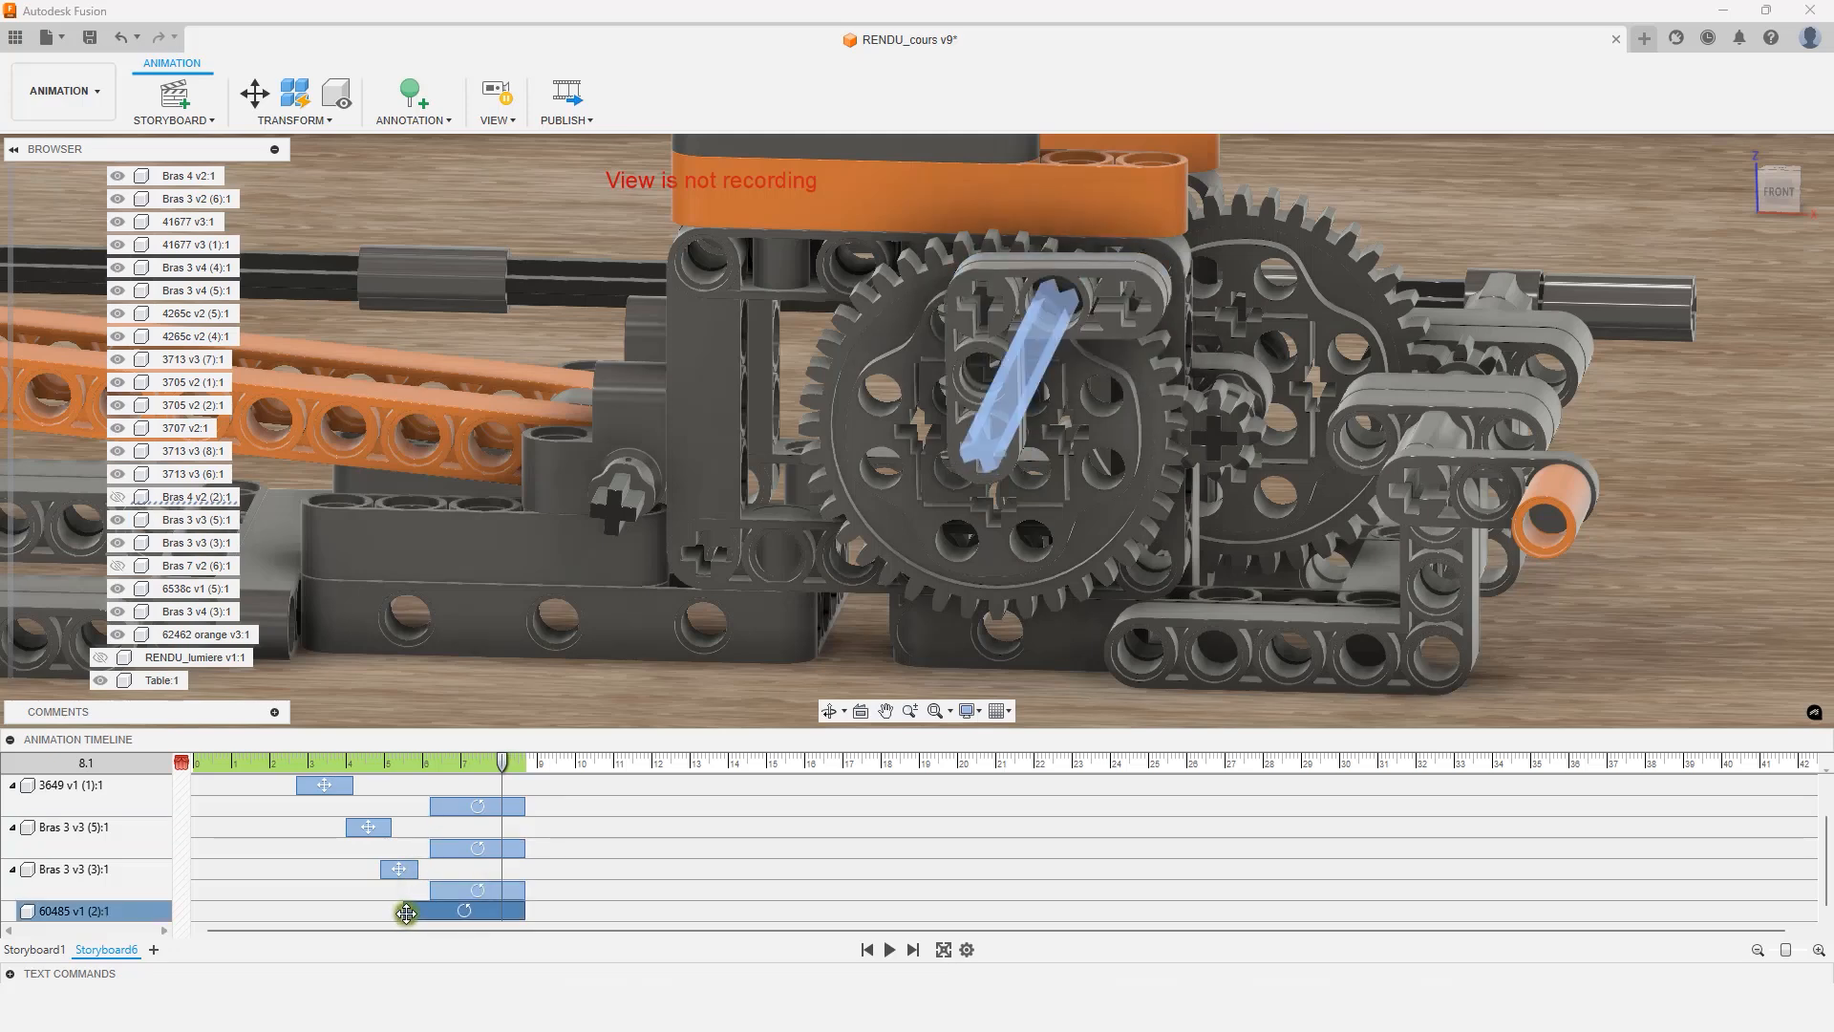
drag(406, 911, 429, 911)
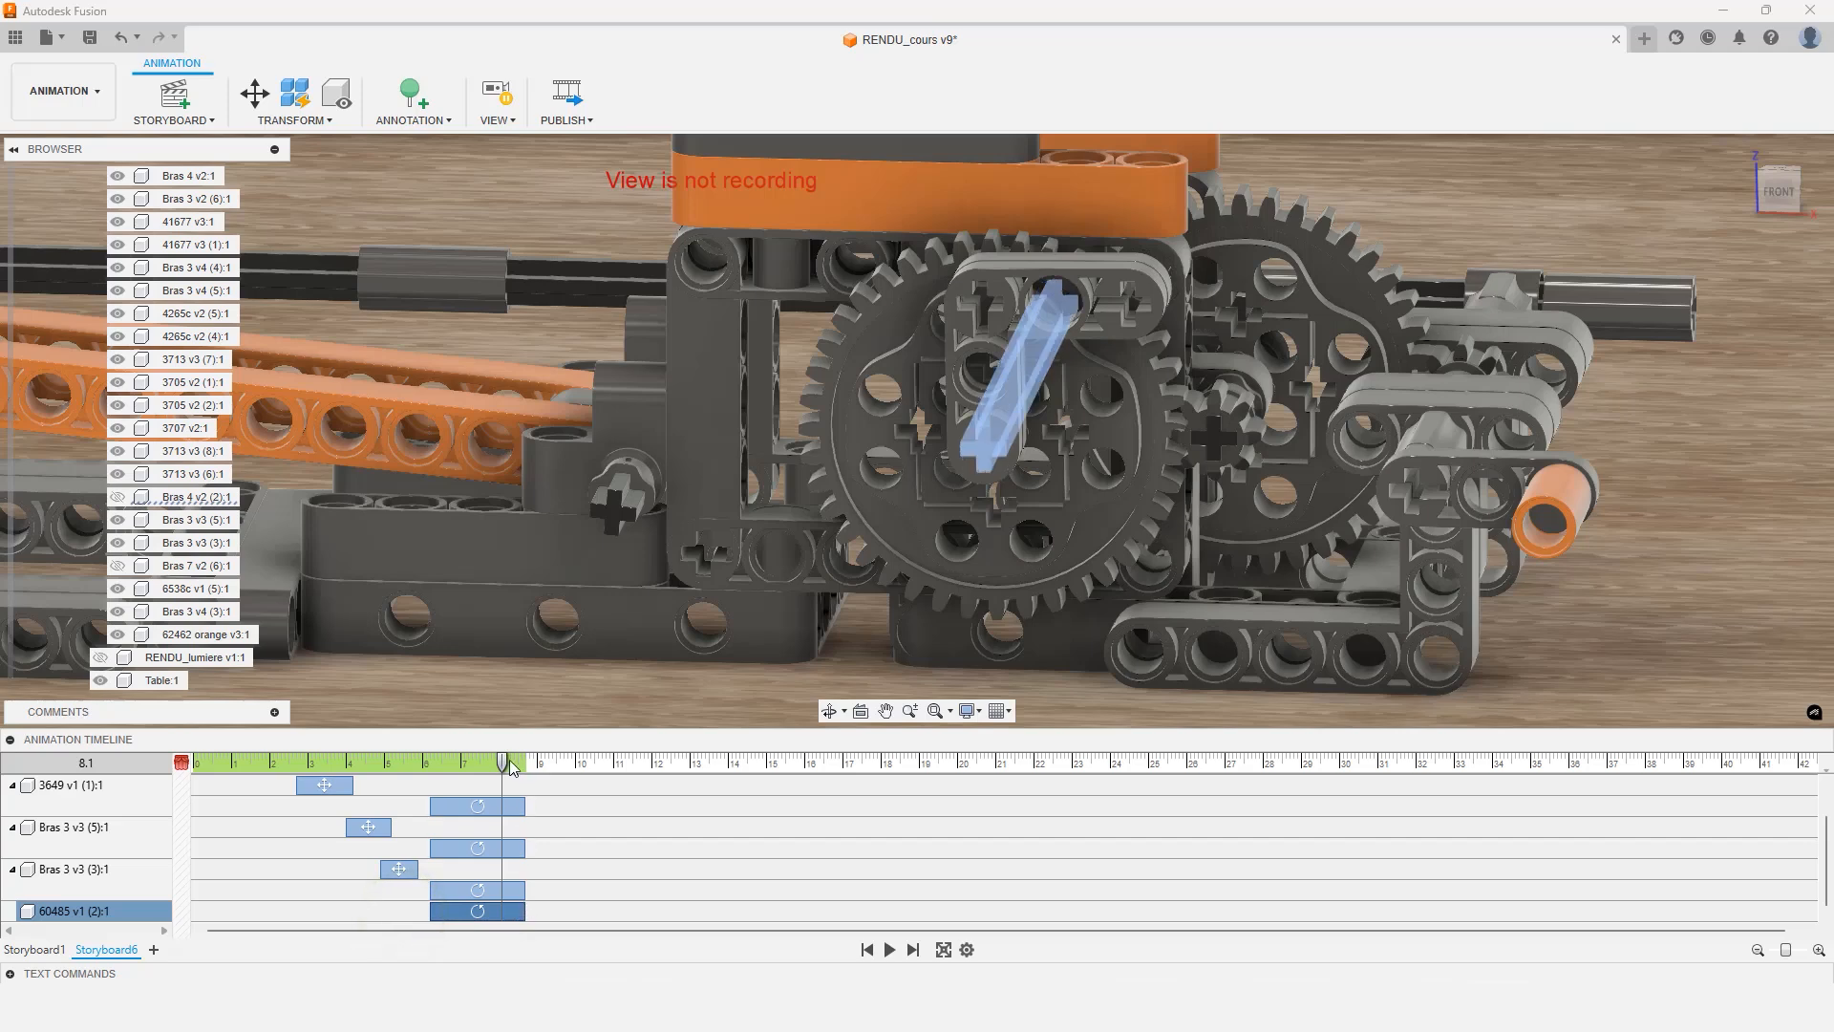
right_click(506, 907)
click(543, 819)
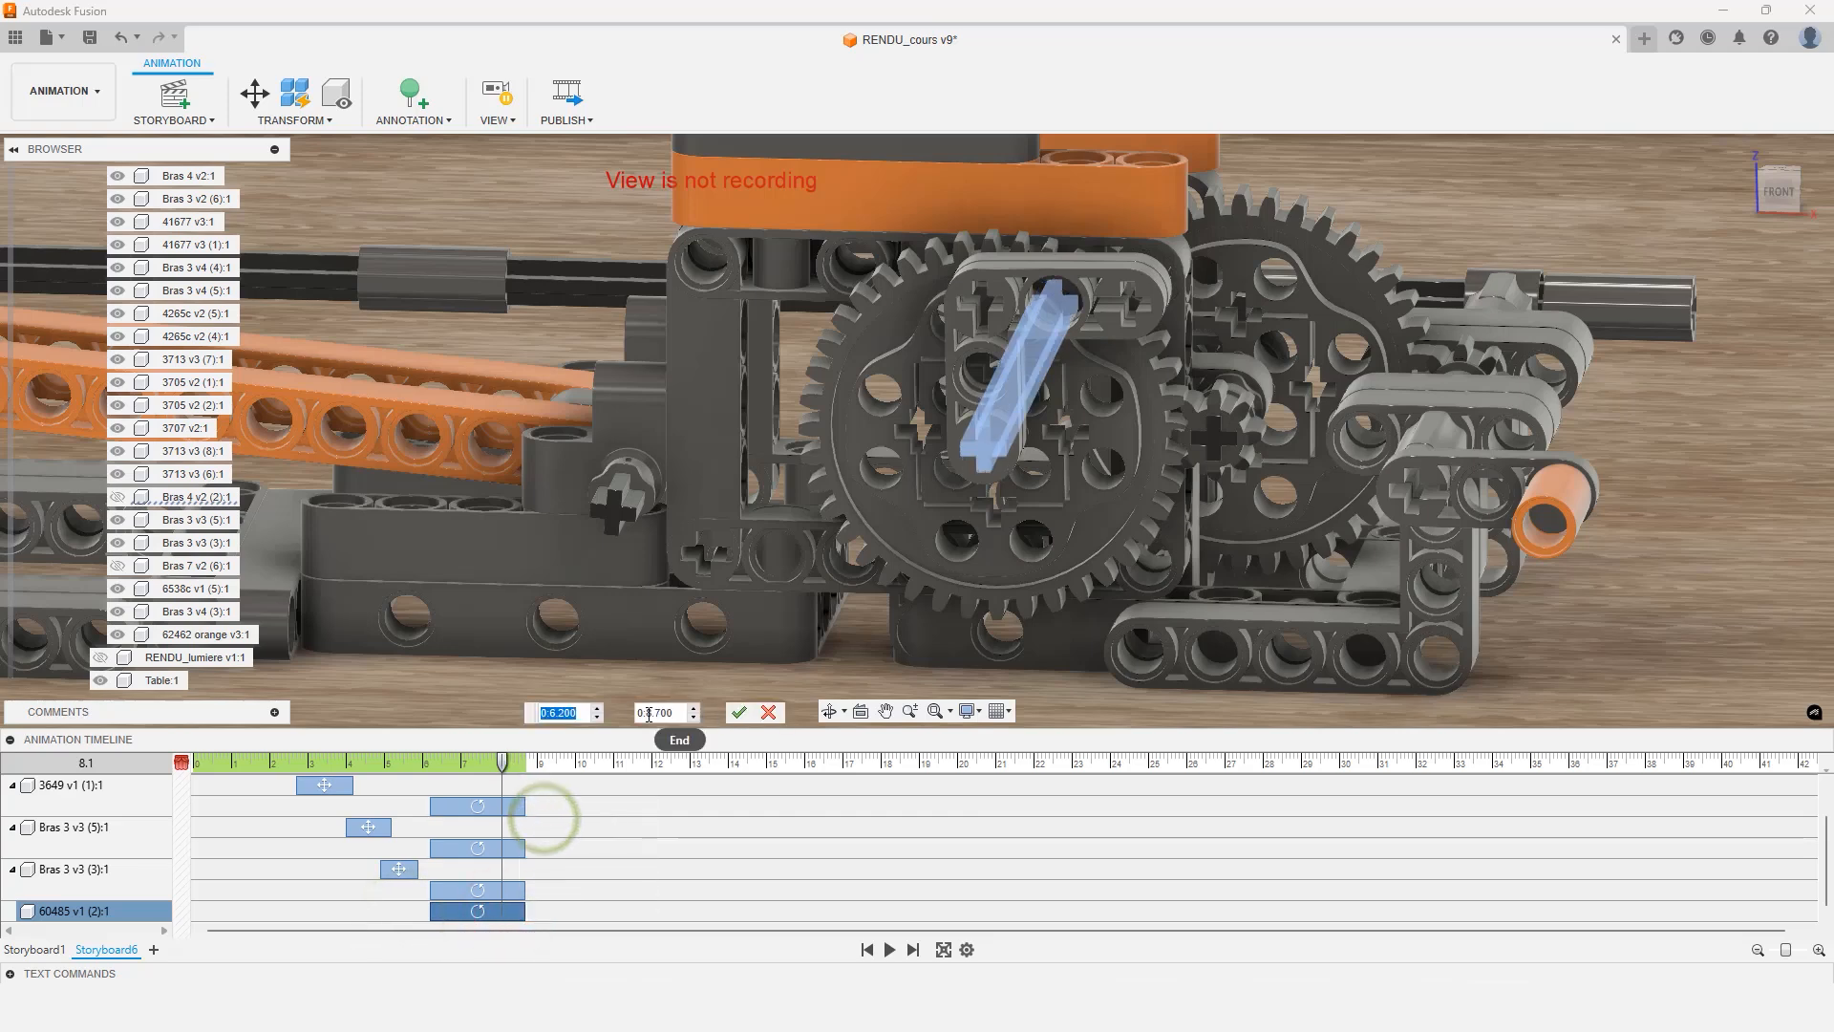
click(739, 713)
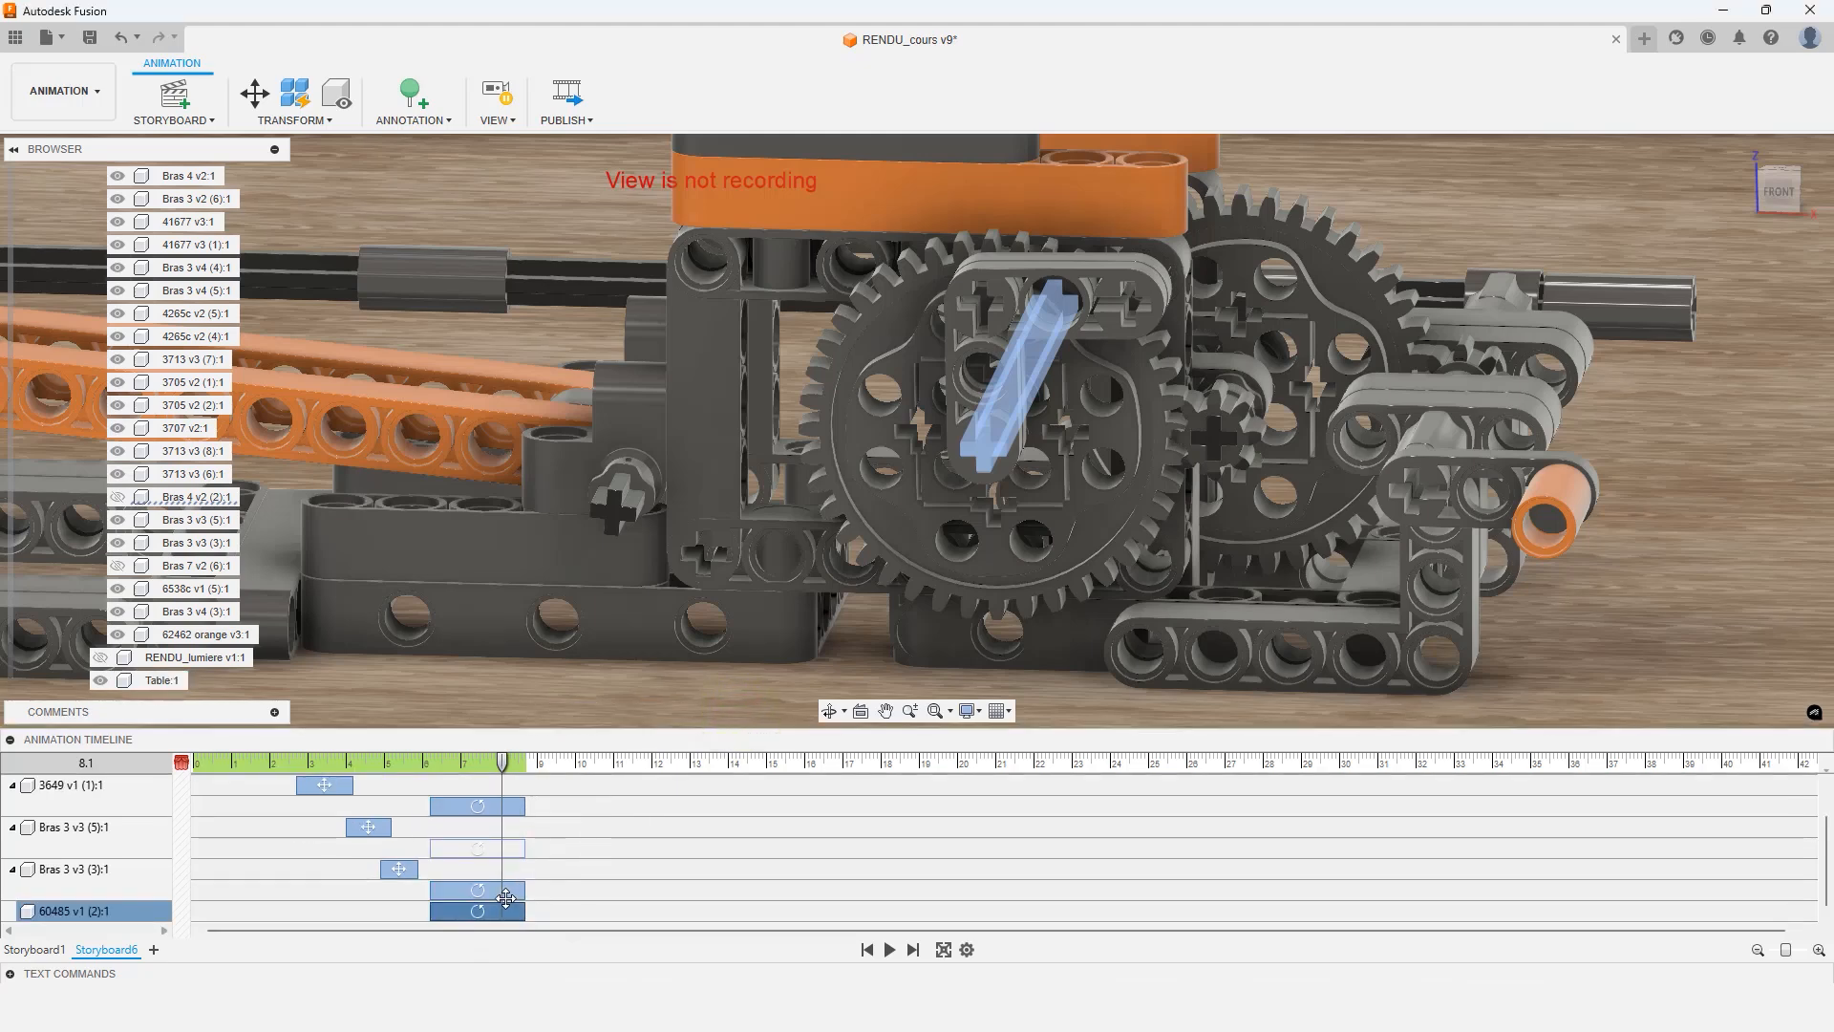
Play back the animation from about 5.5 s and park the playhead at 13.0 s
scroll(506, 898, up, 2)
scroll(506, 898, down, 2)
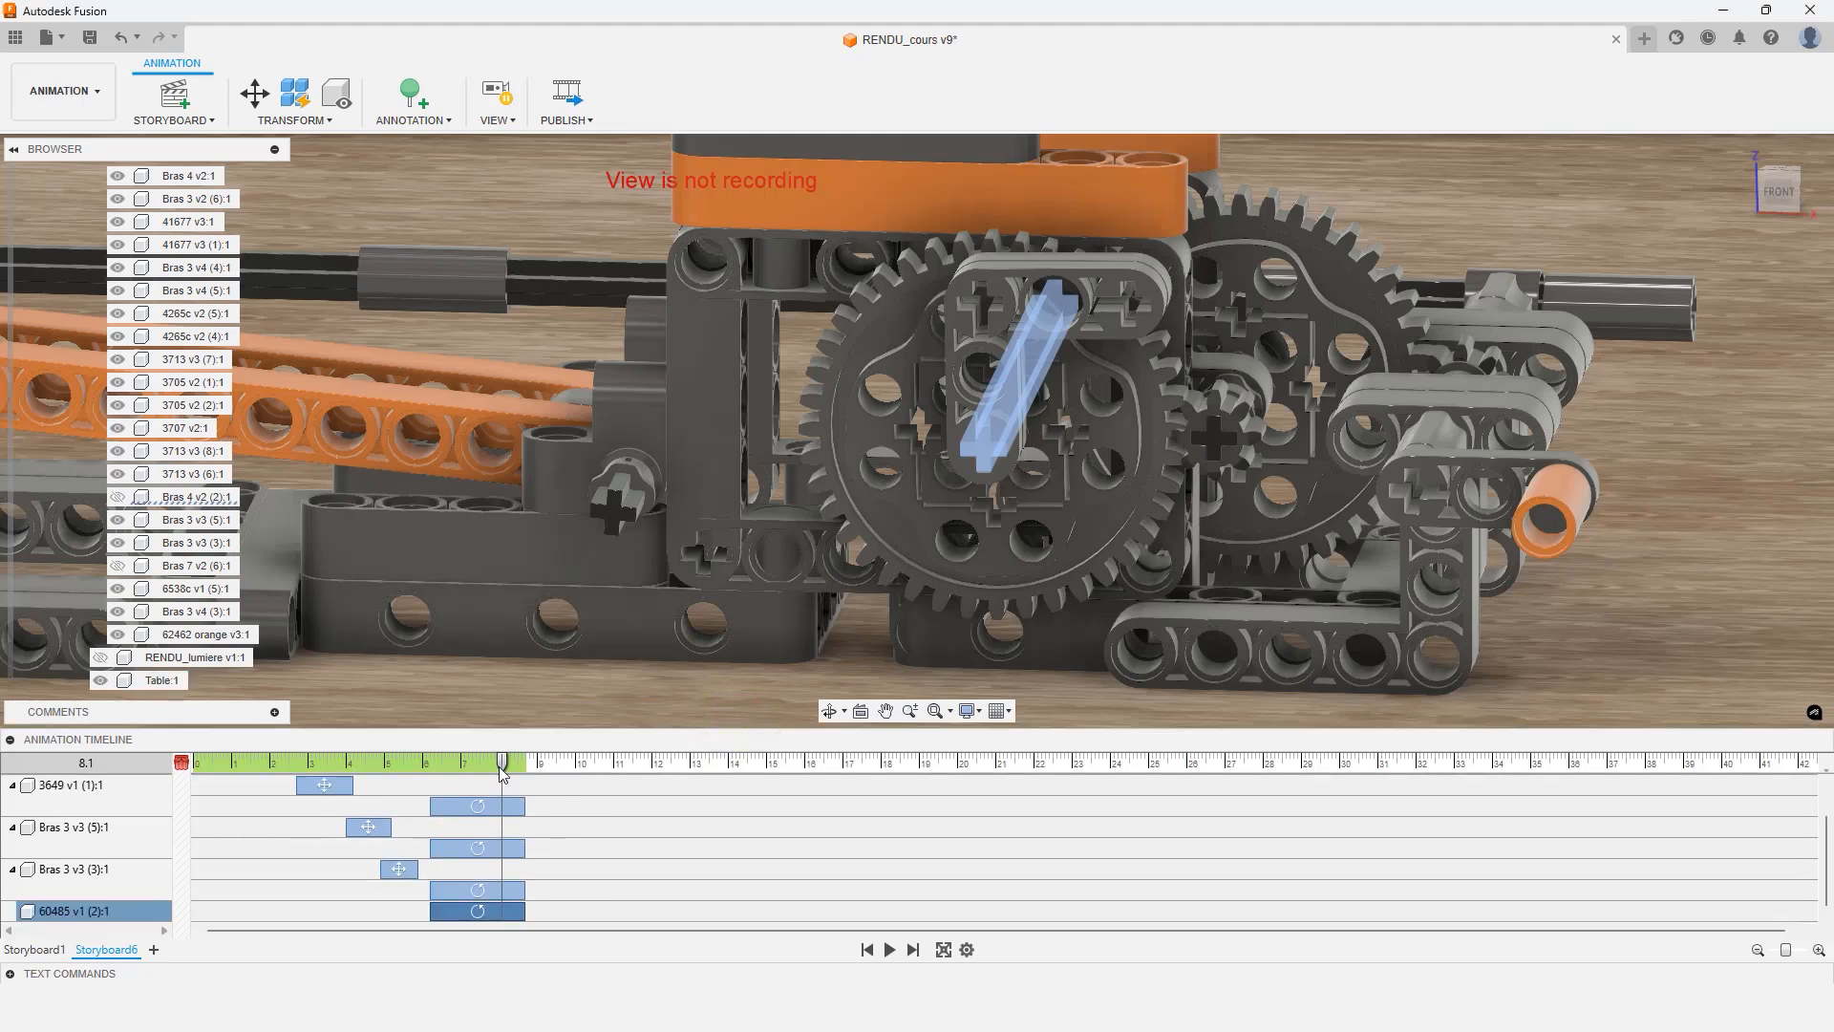
drag(502, 764, 404, 764)
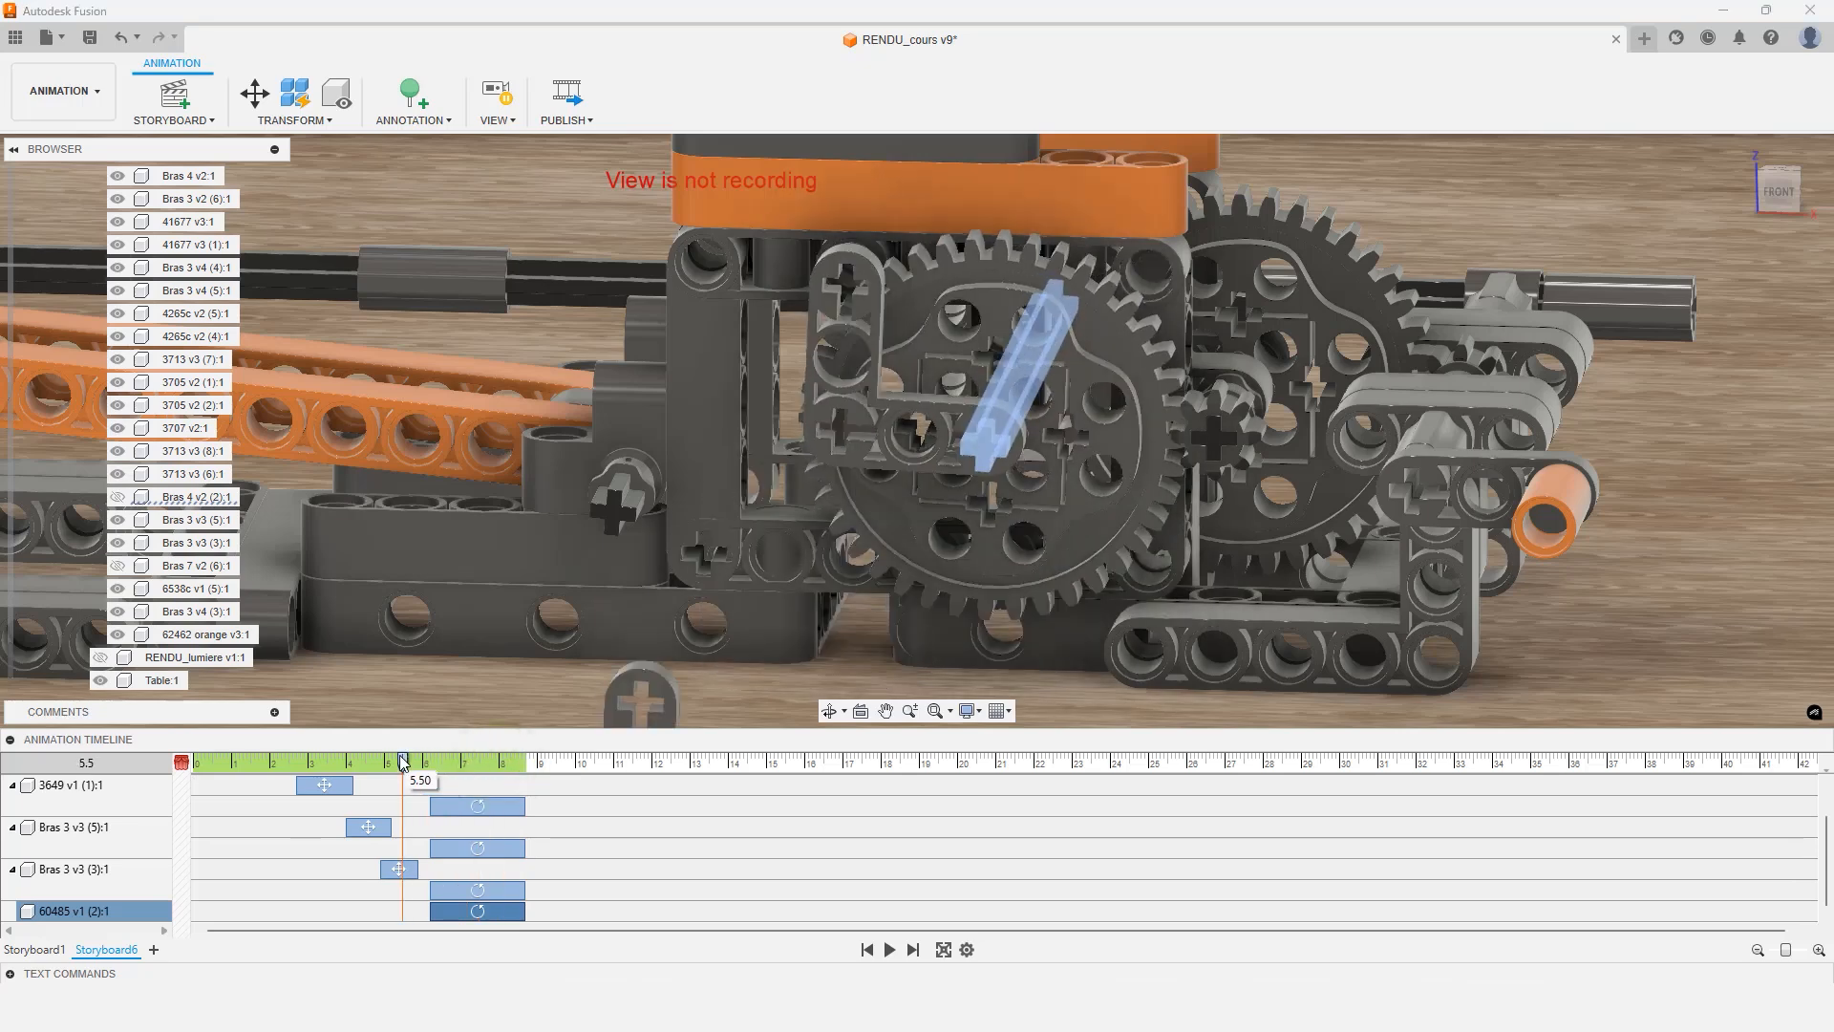
click(889, 950)
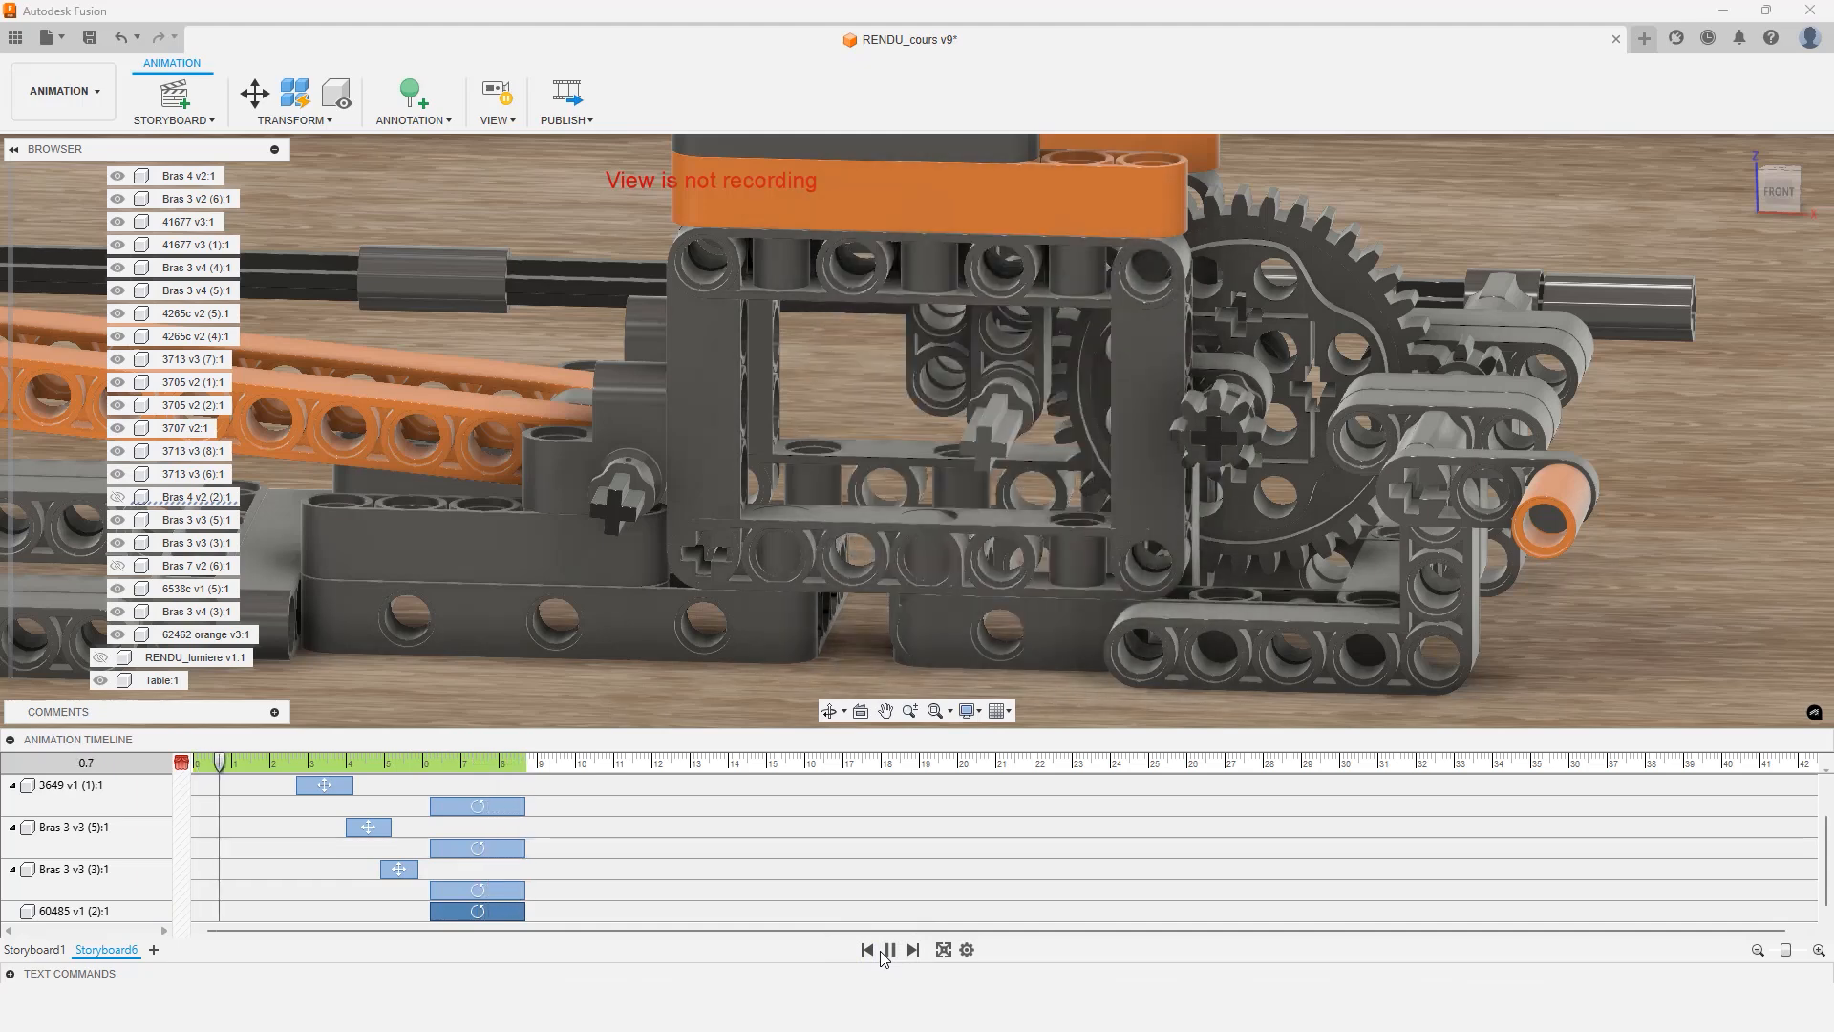
click(889, 949)
drag(267, 772, 690, 769)
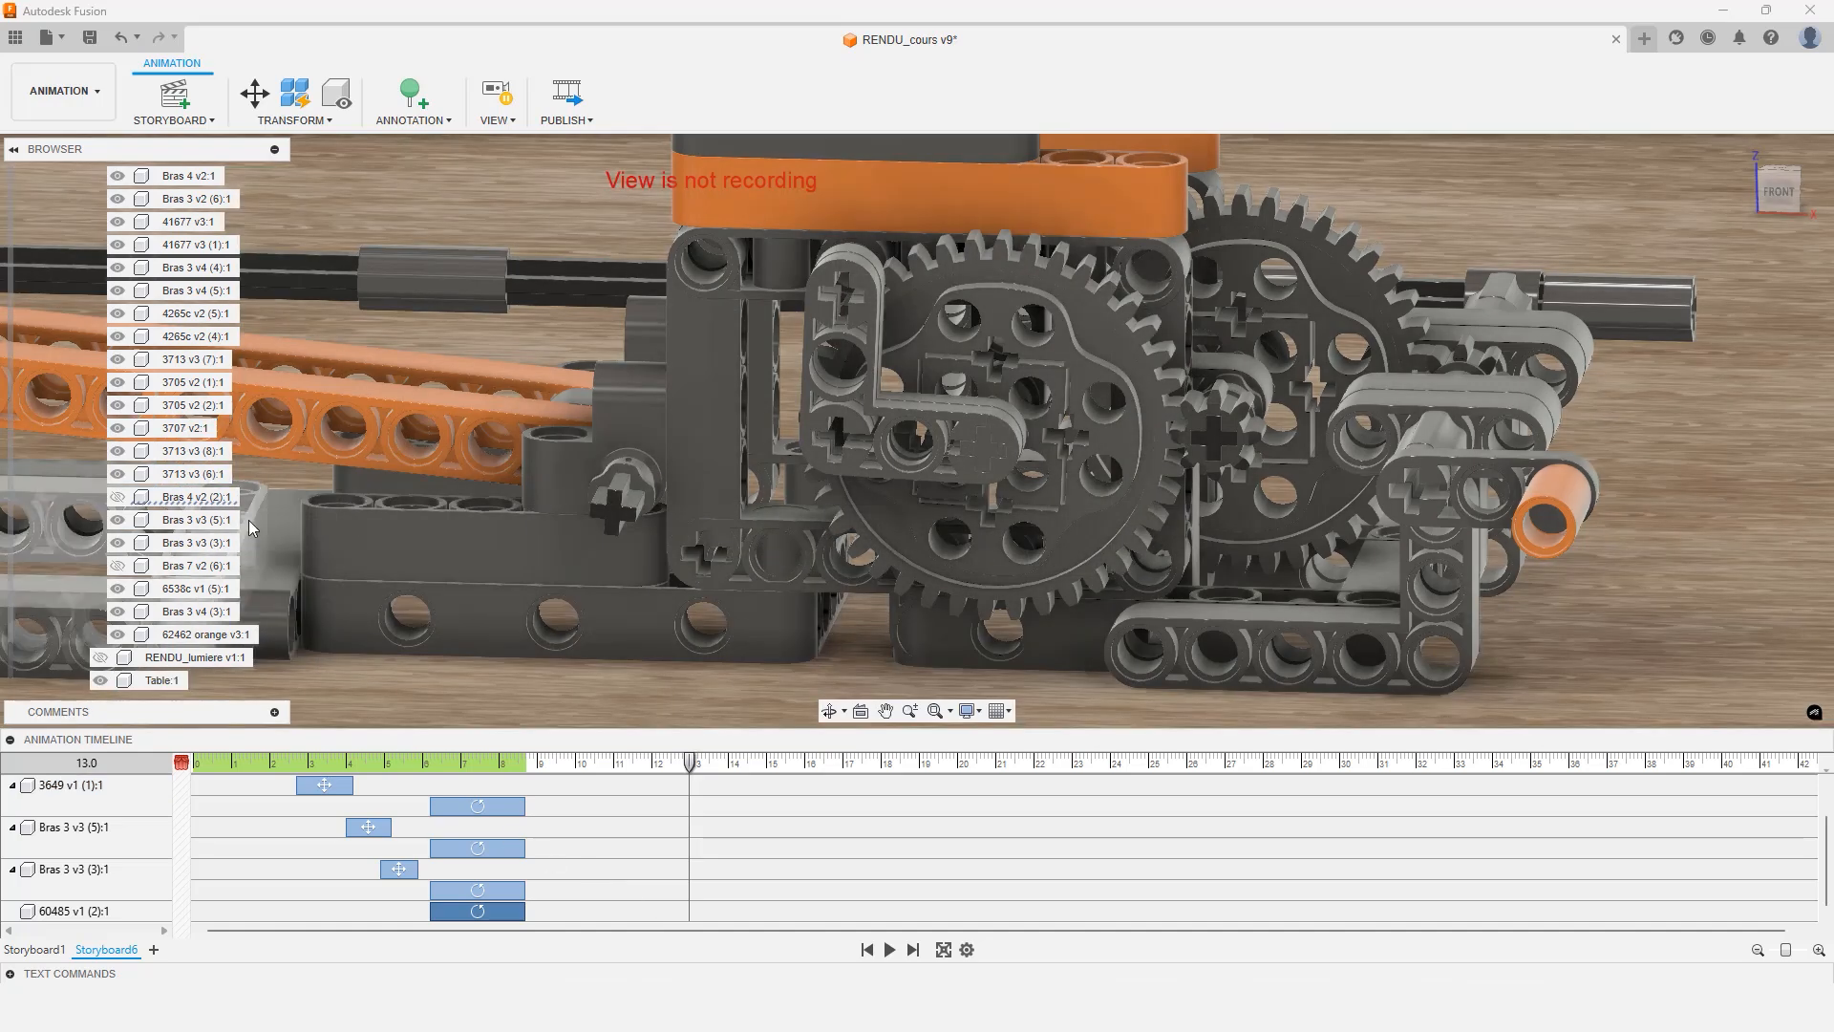
Hide the arms Bras 4 v2 (2) and Bras 7 v2 (6) with a Show/Hide action at 13.0 s
click(200, 497)
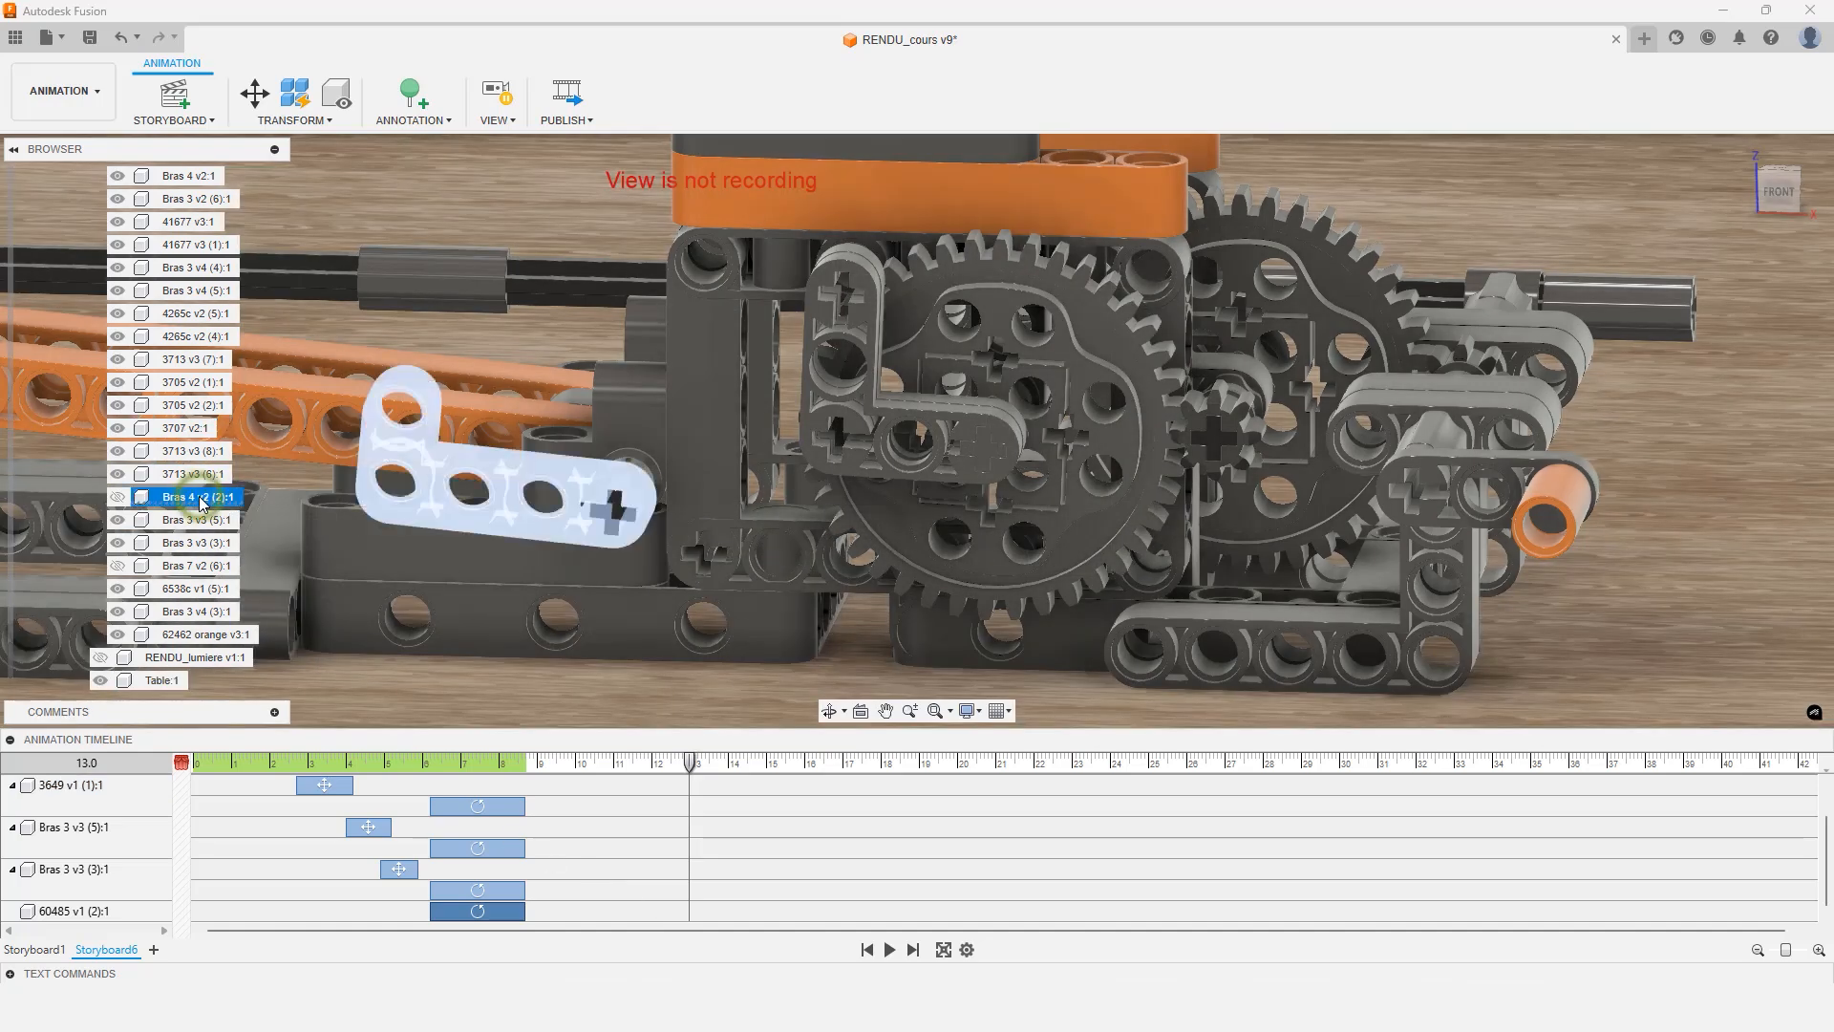
ctrl+click(193, 565)
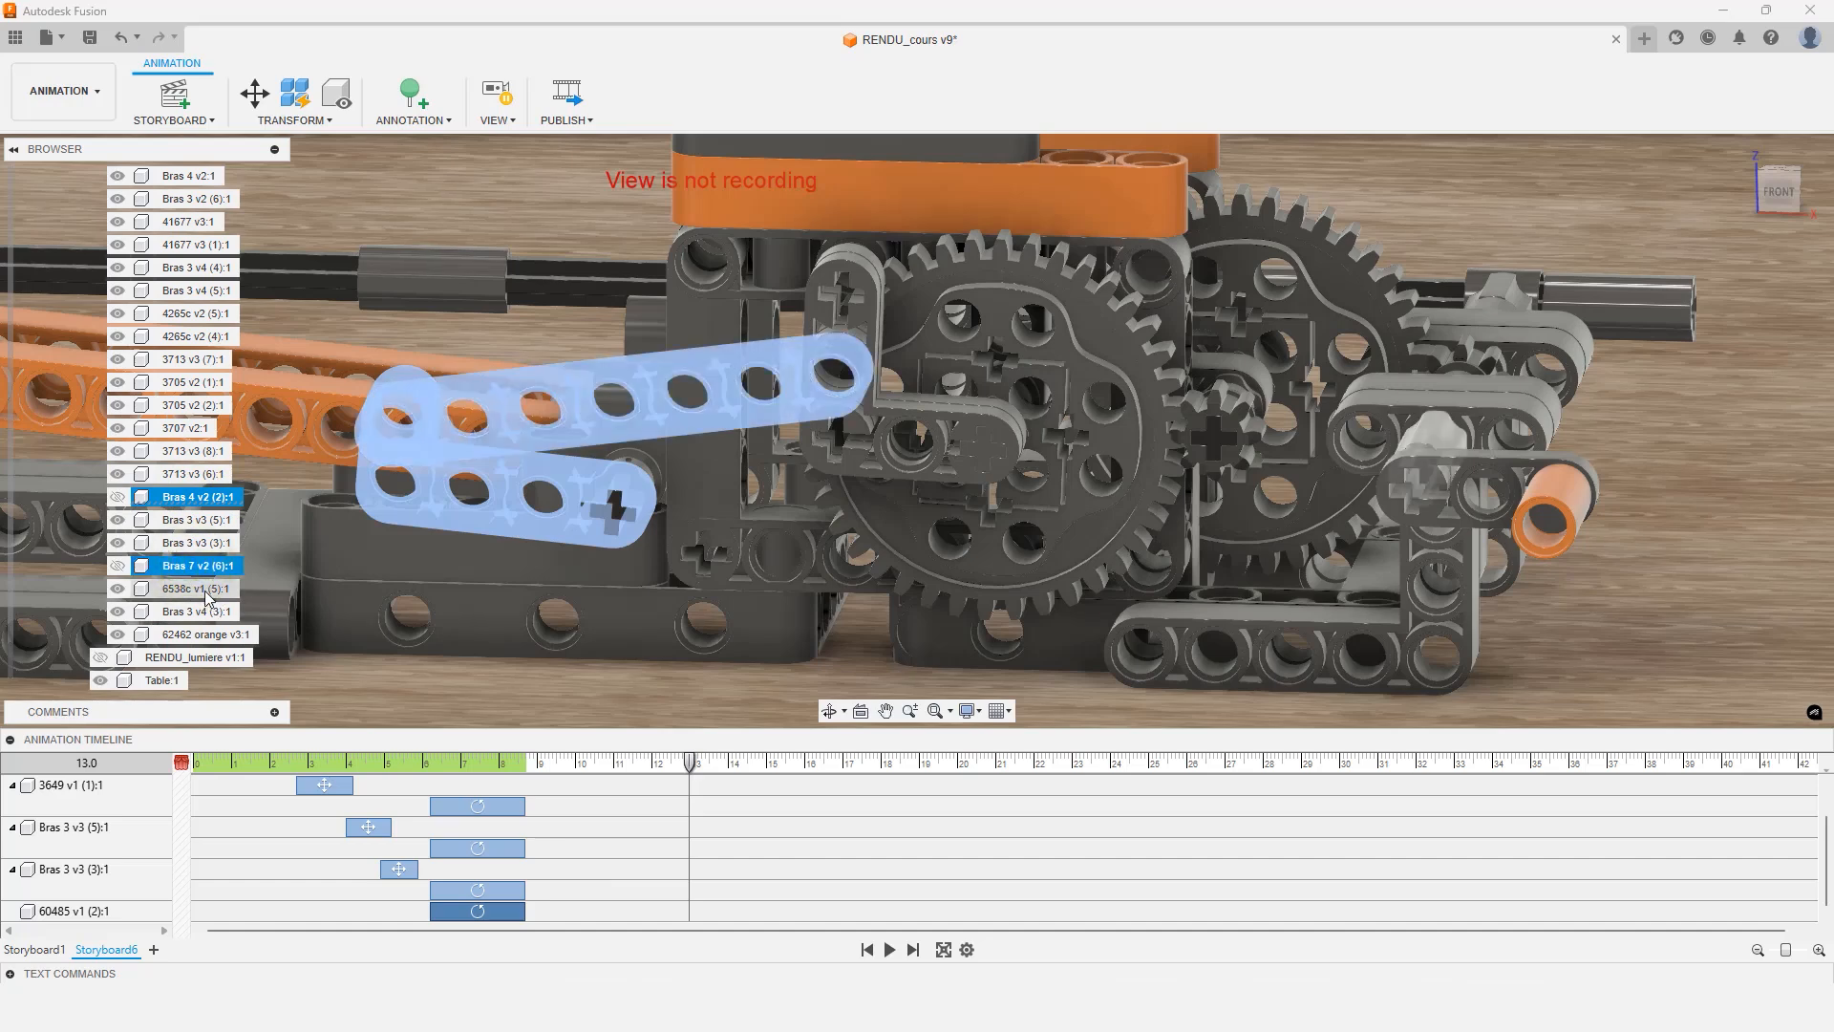
click(117, 566)
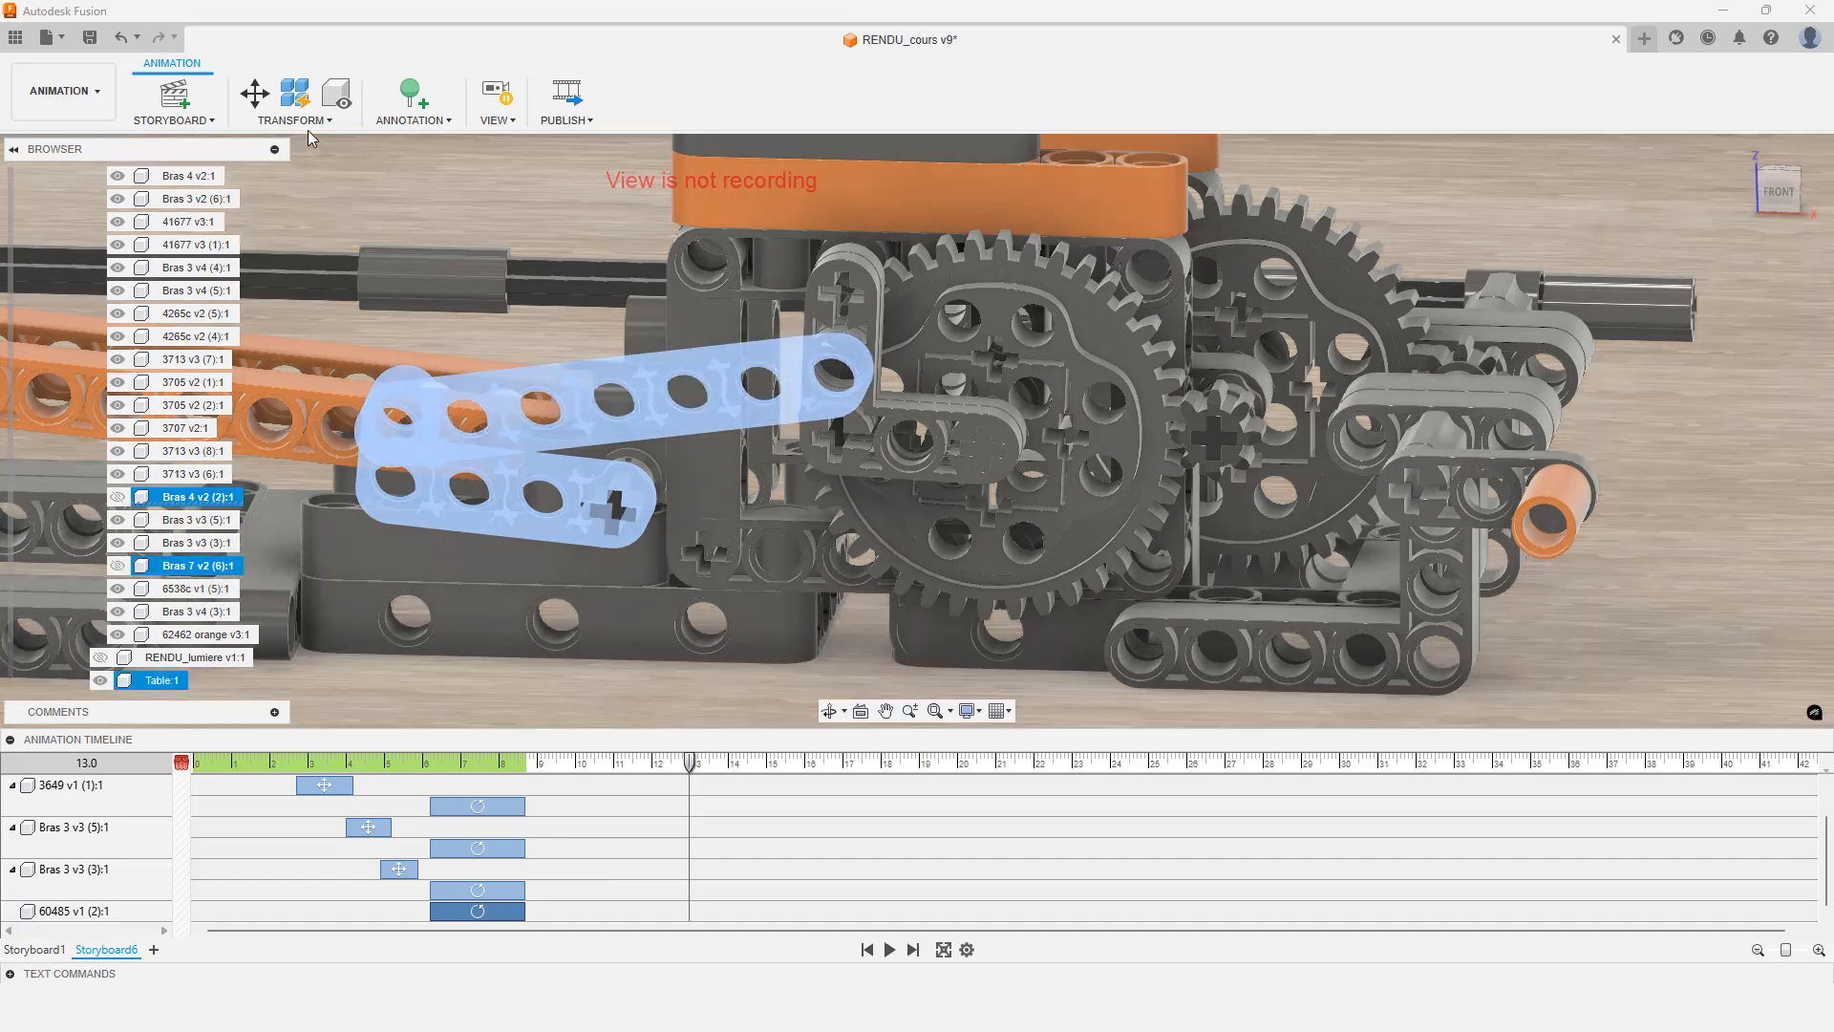
click(293, 120)
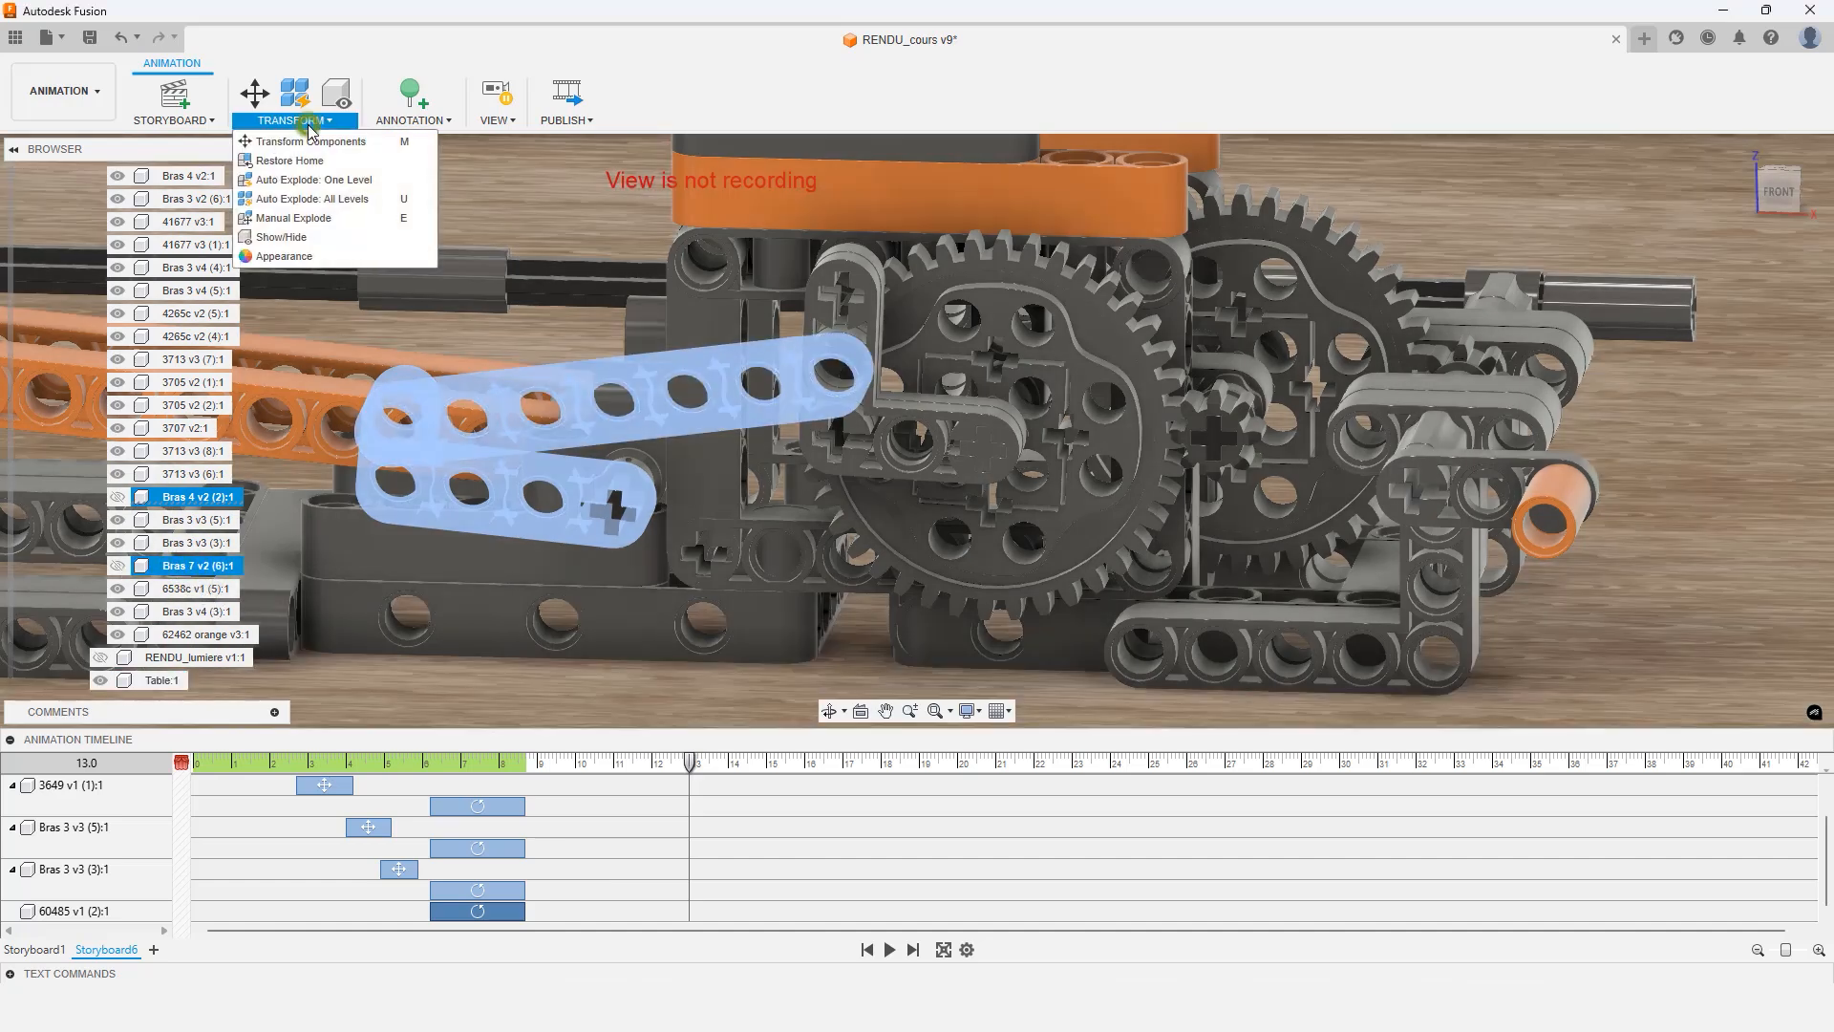
click(295, 239)
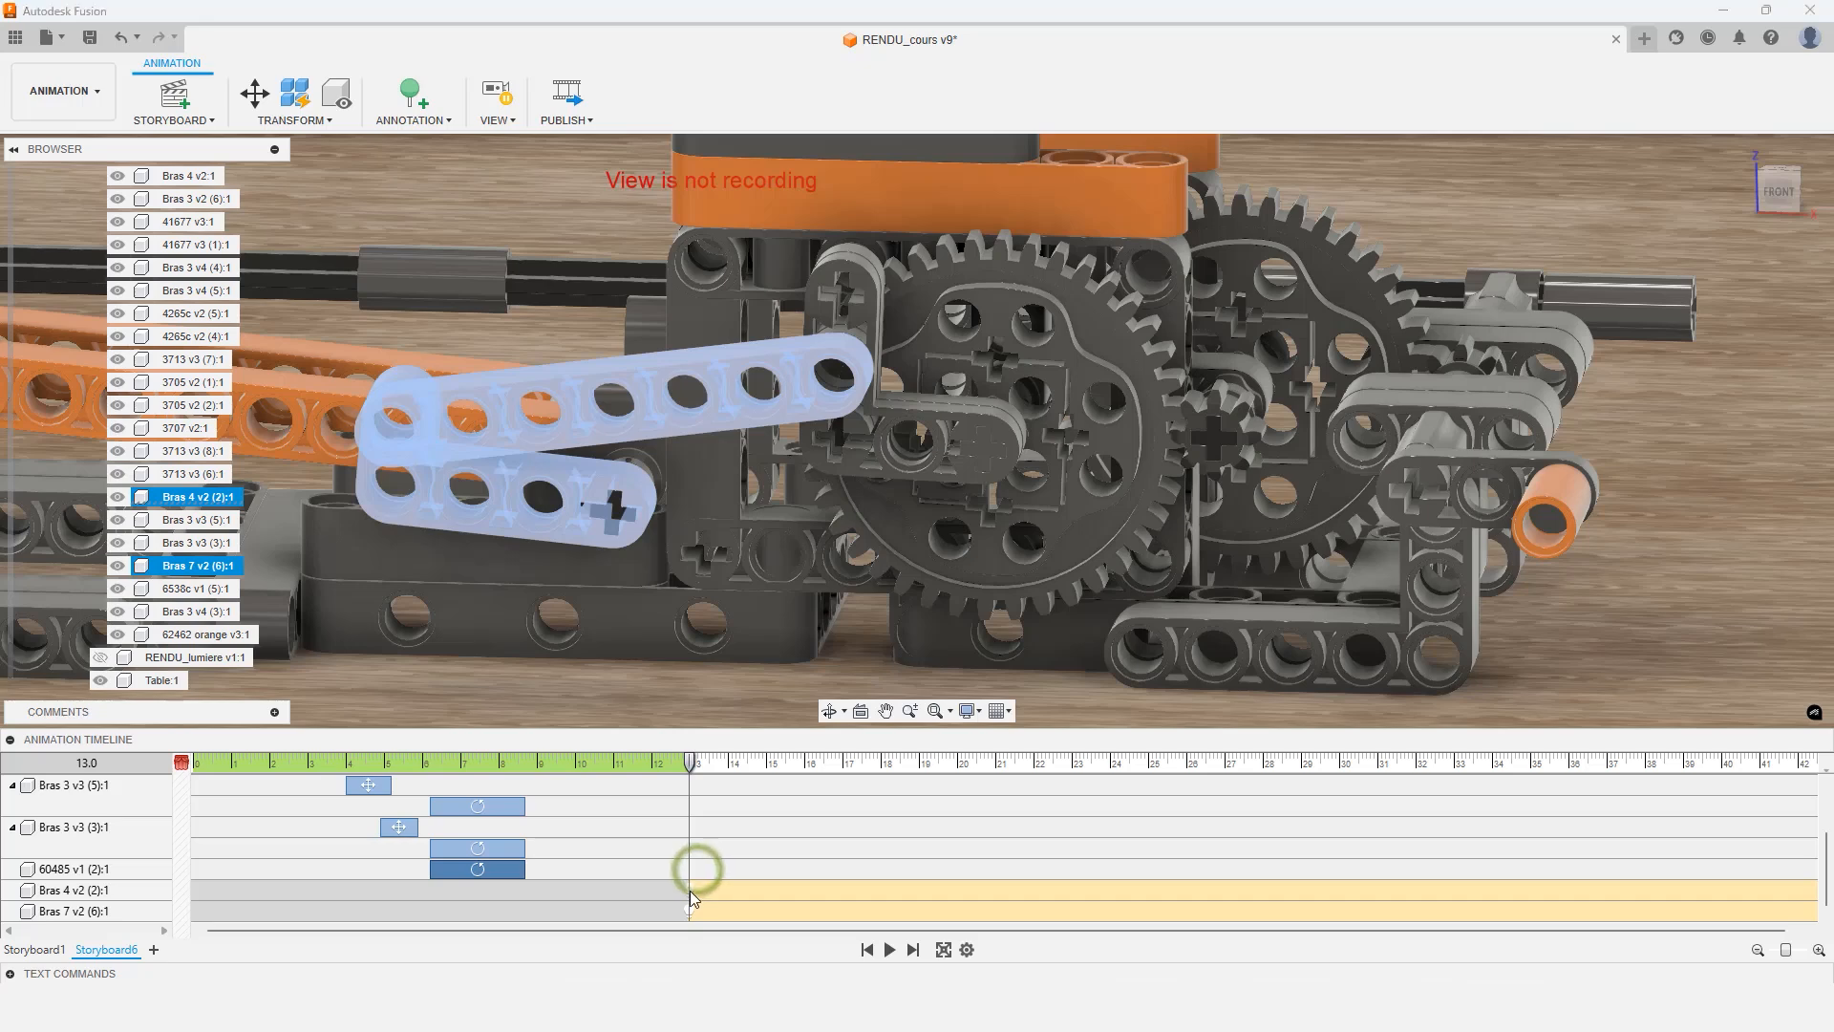
Shift the visibility actions of Bras 4 v2 and Bras 7 v2 earlier, to start around 10 s
drag(687, 891, 649, 894)
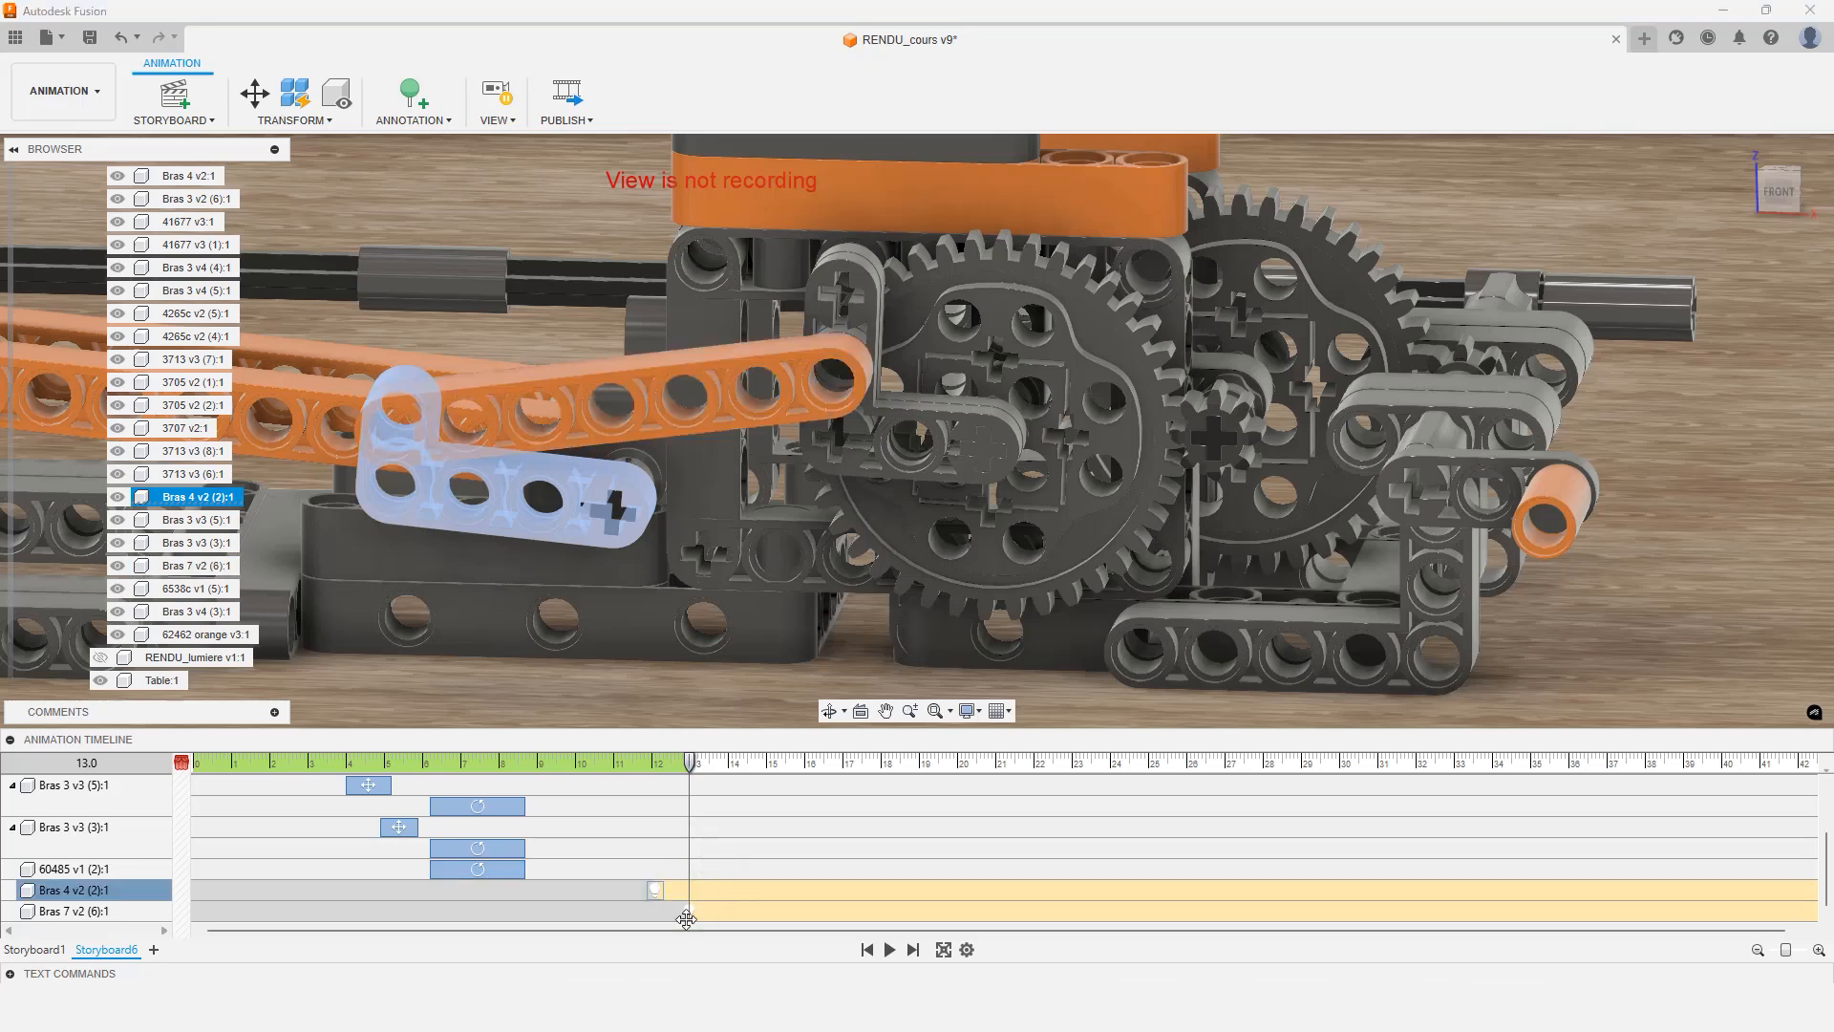
click(688, 910)
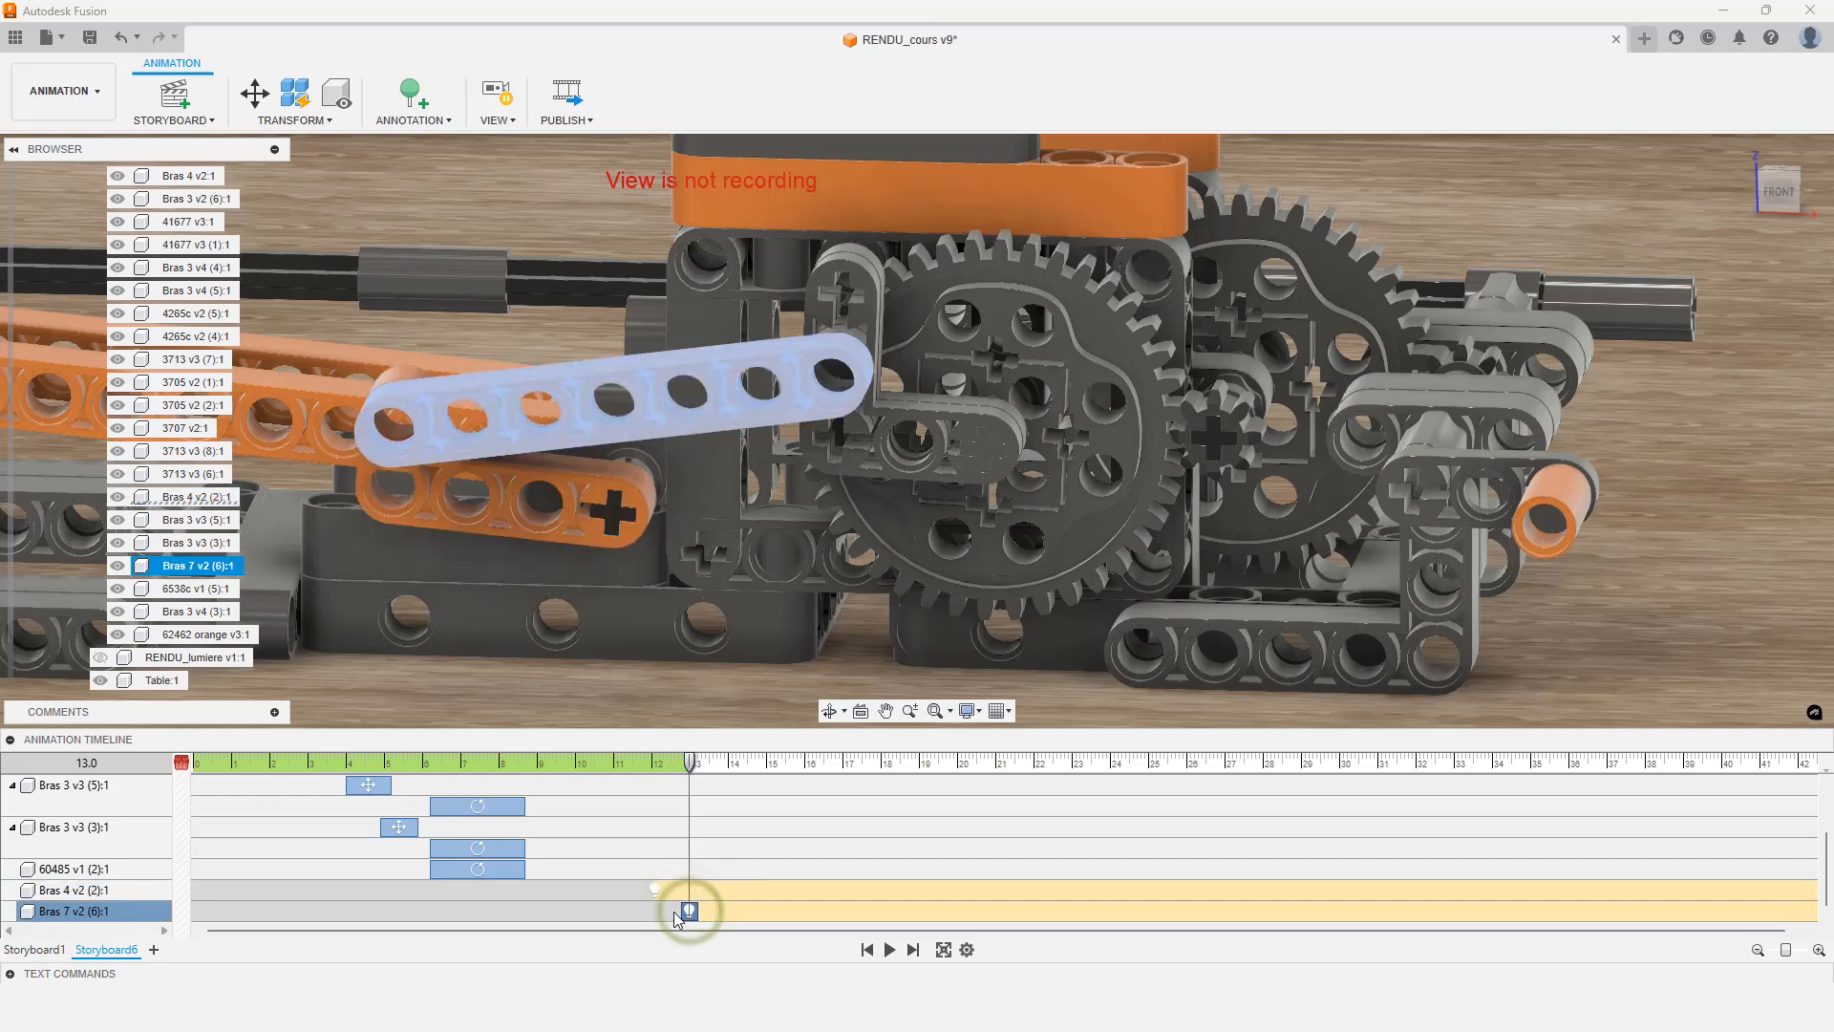
drag(682, 911, 575, 891)
click(644, 891)
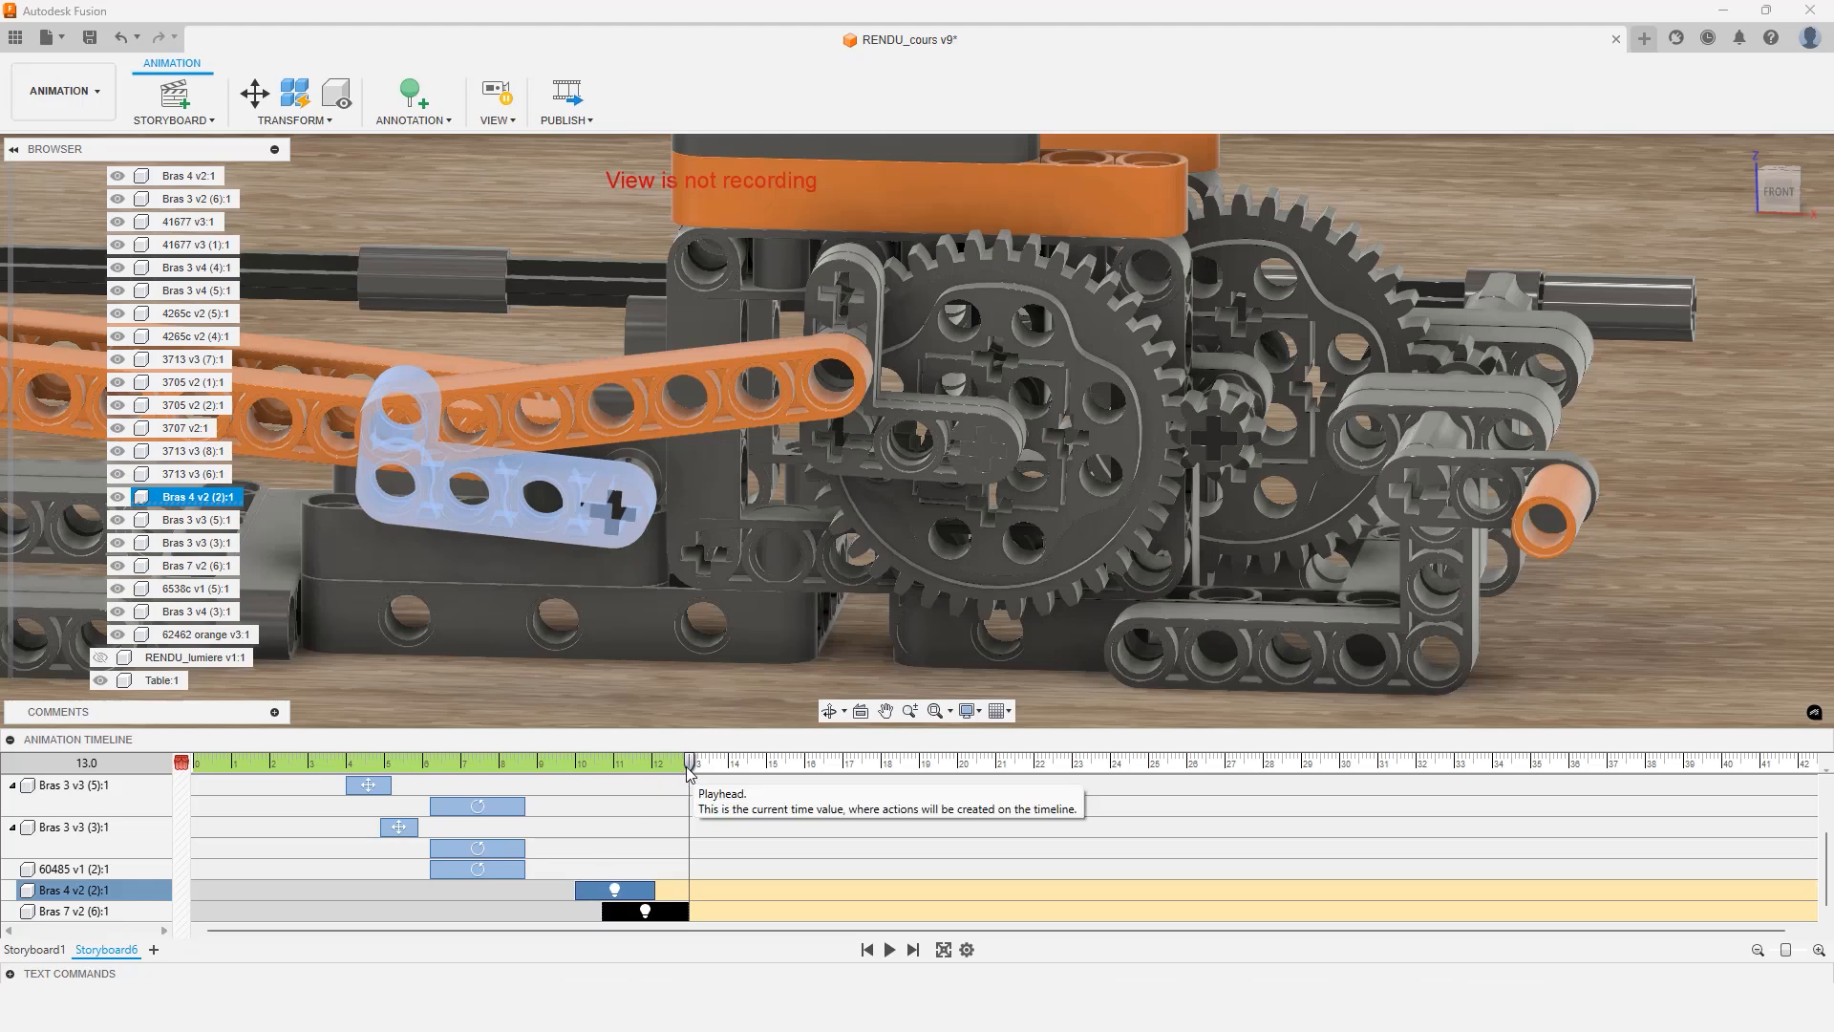
Switch on view recording at 8.8 s and set the playhead to 9.0 s
drag(691, 770, 530, 762)
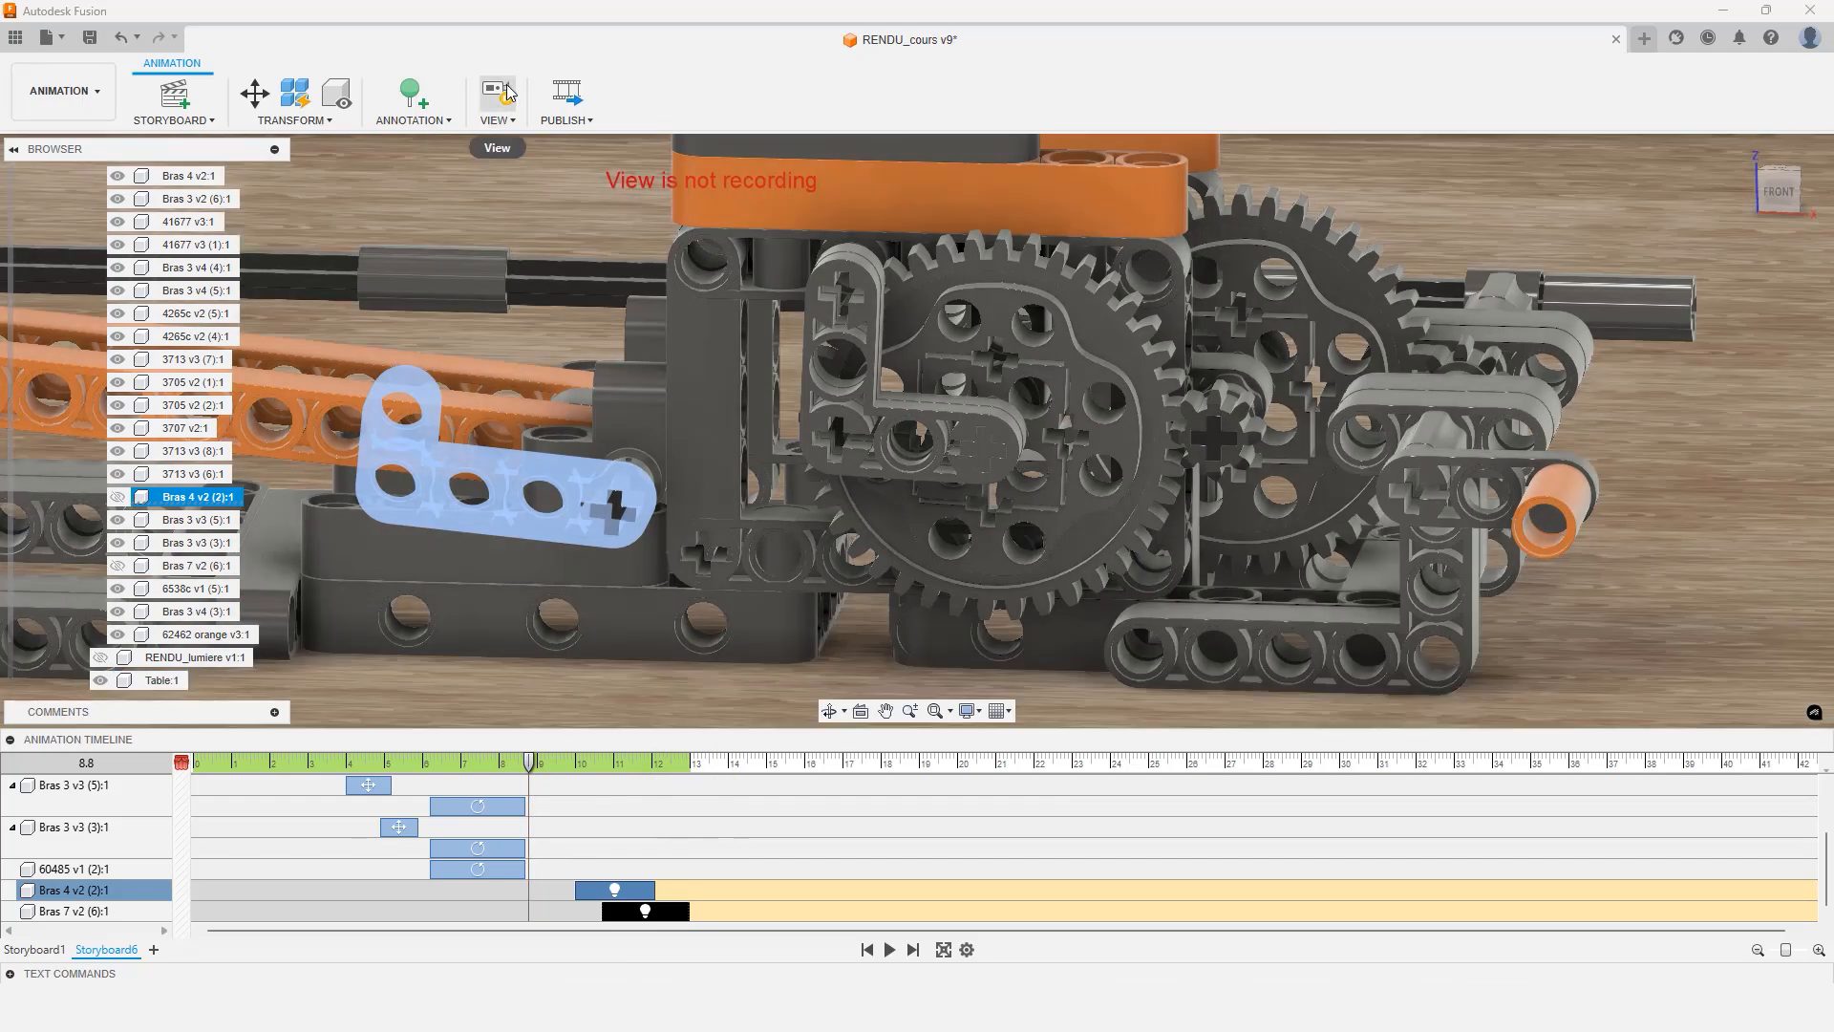
click(506, 91)
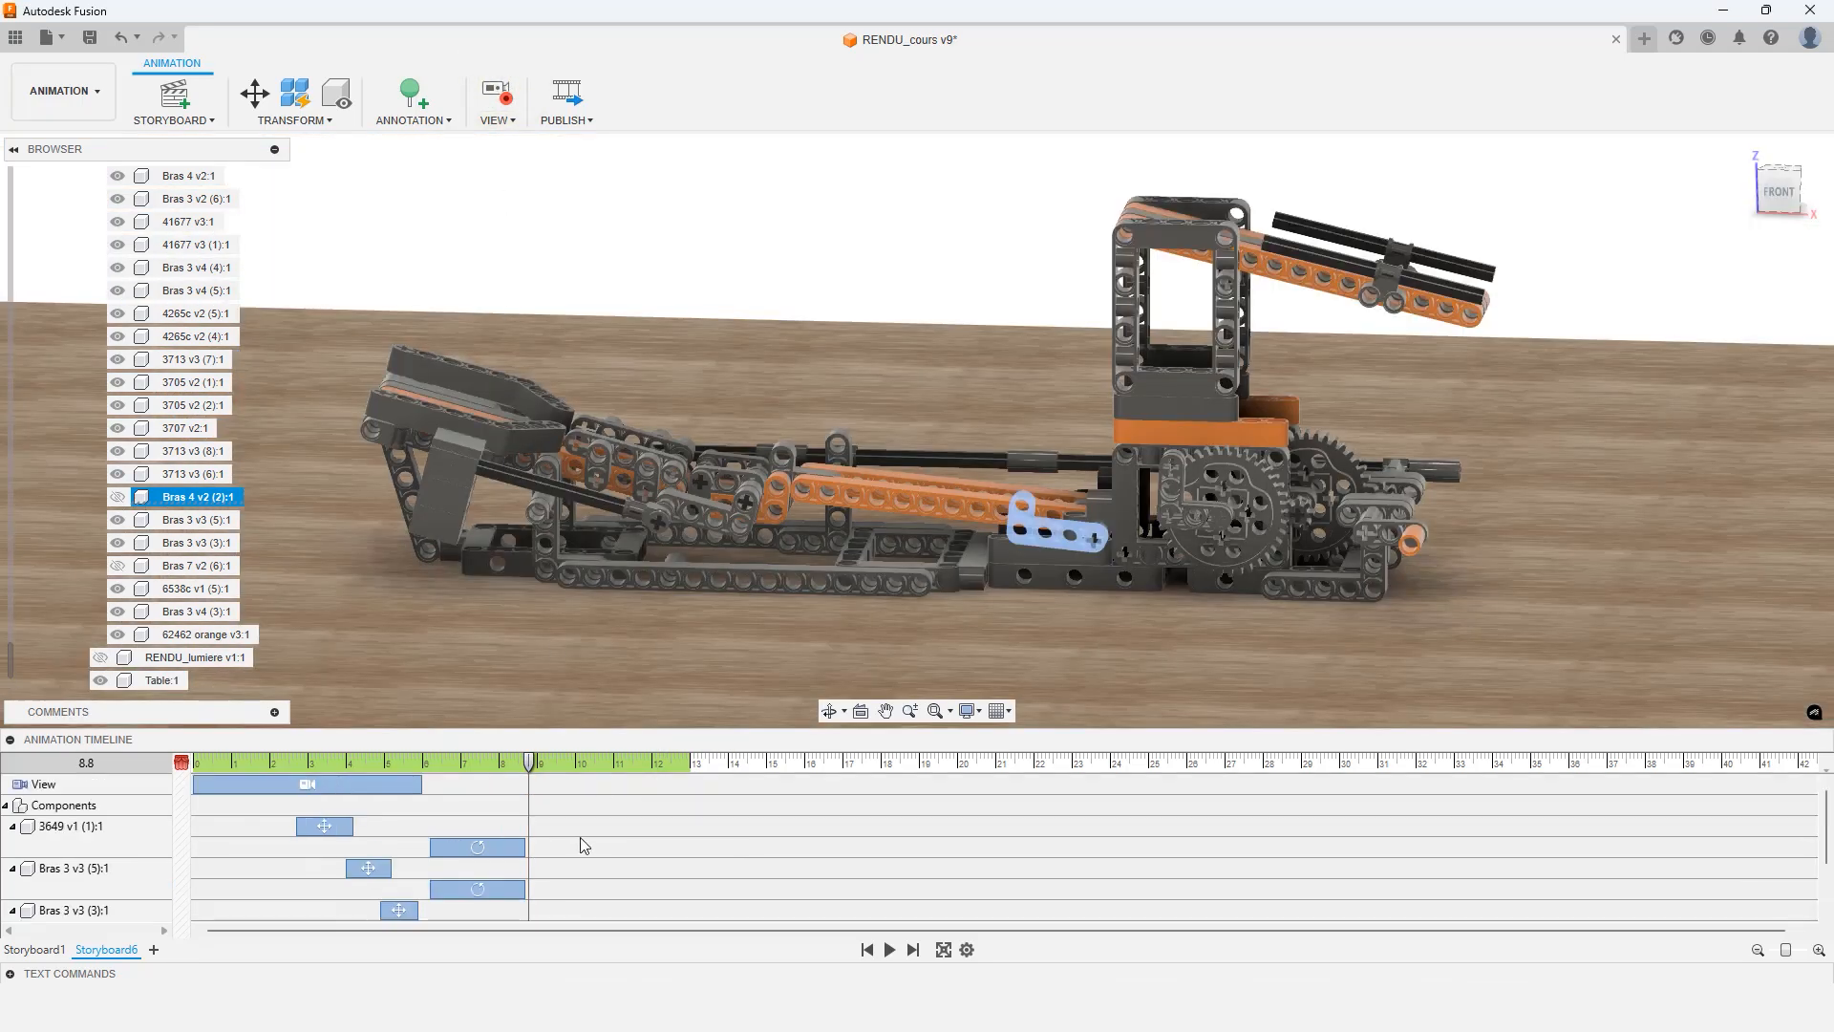
scroll(581, 836, up, 2)
drag(525, 764, 538, 769)
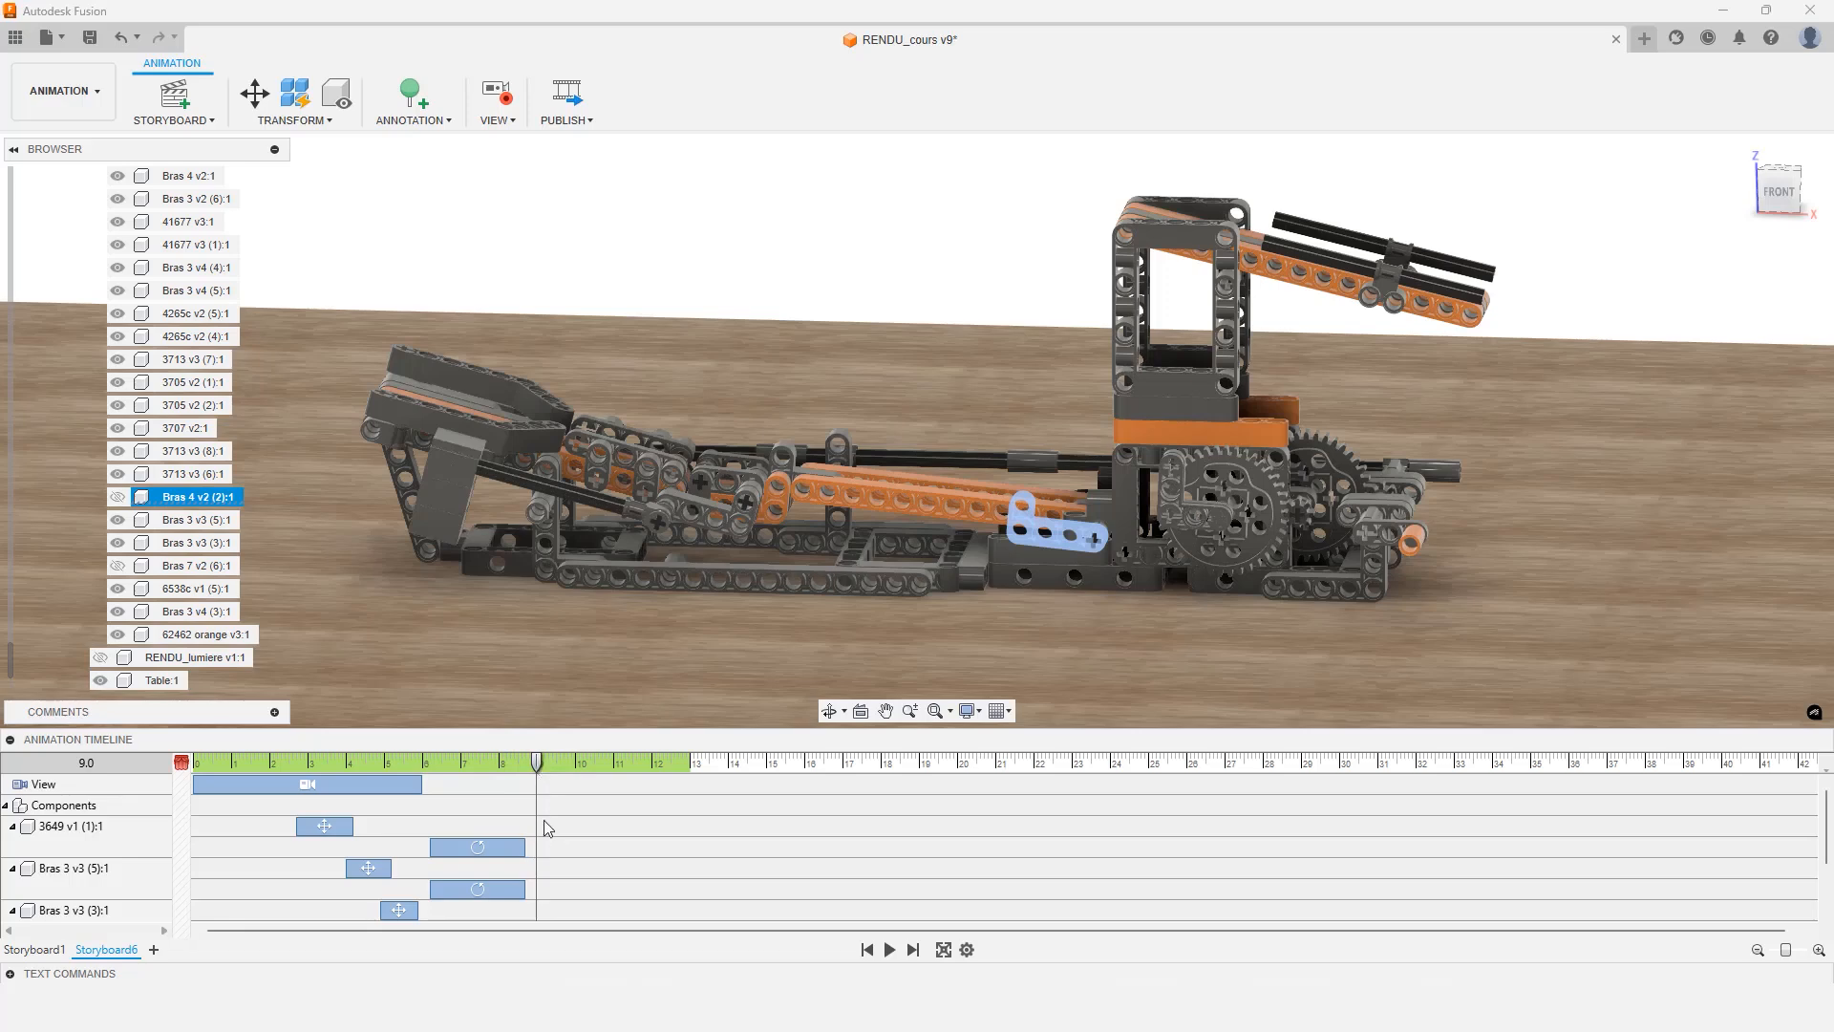
Record a camera move from 9.0 s to 12.1 s that zooms in on the arms and the large gear
drag(538, 764, 657, 764)
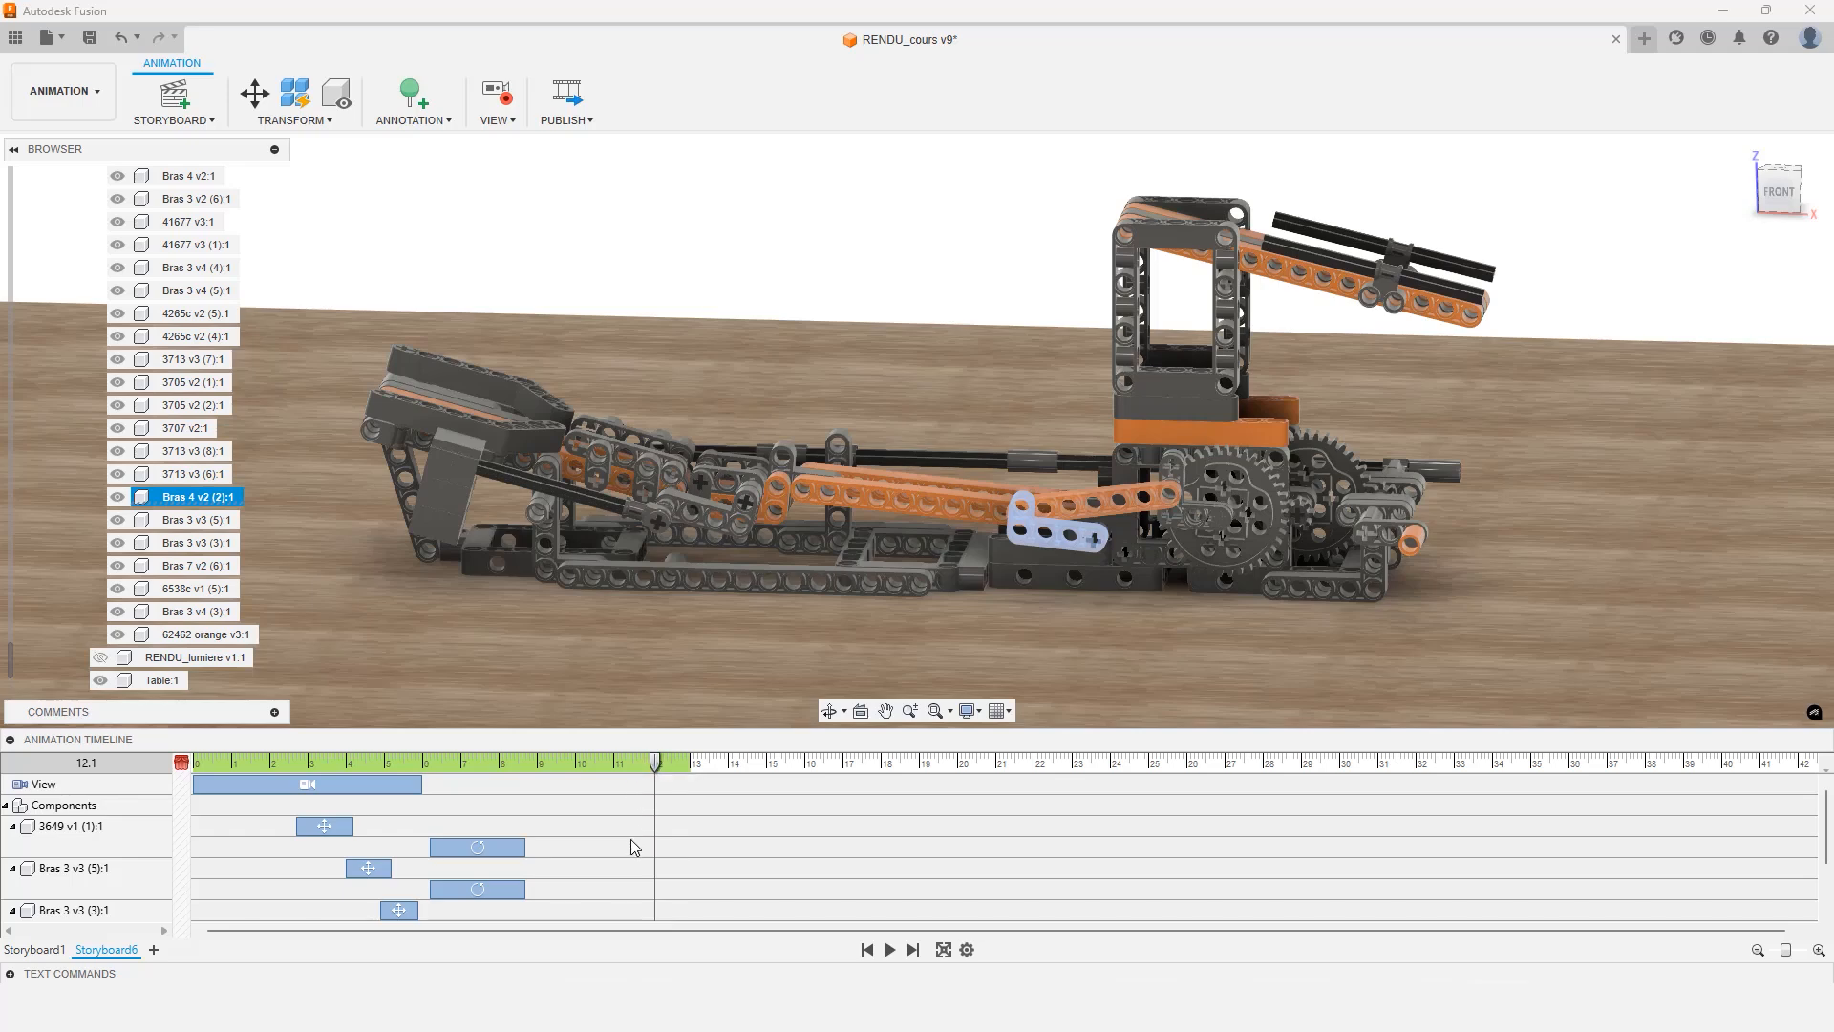
scroll(623, 840, down, 2)
scroll(623, 840, up, 2)
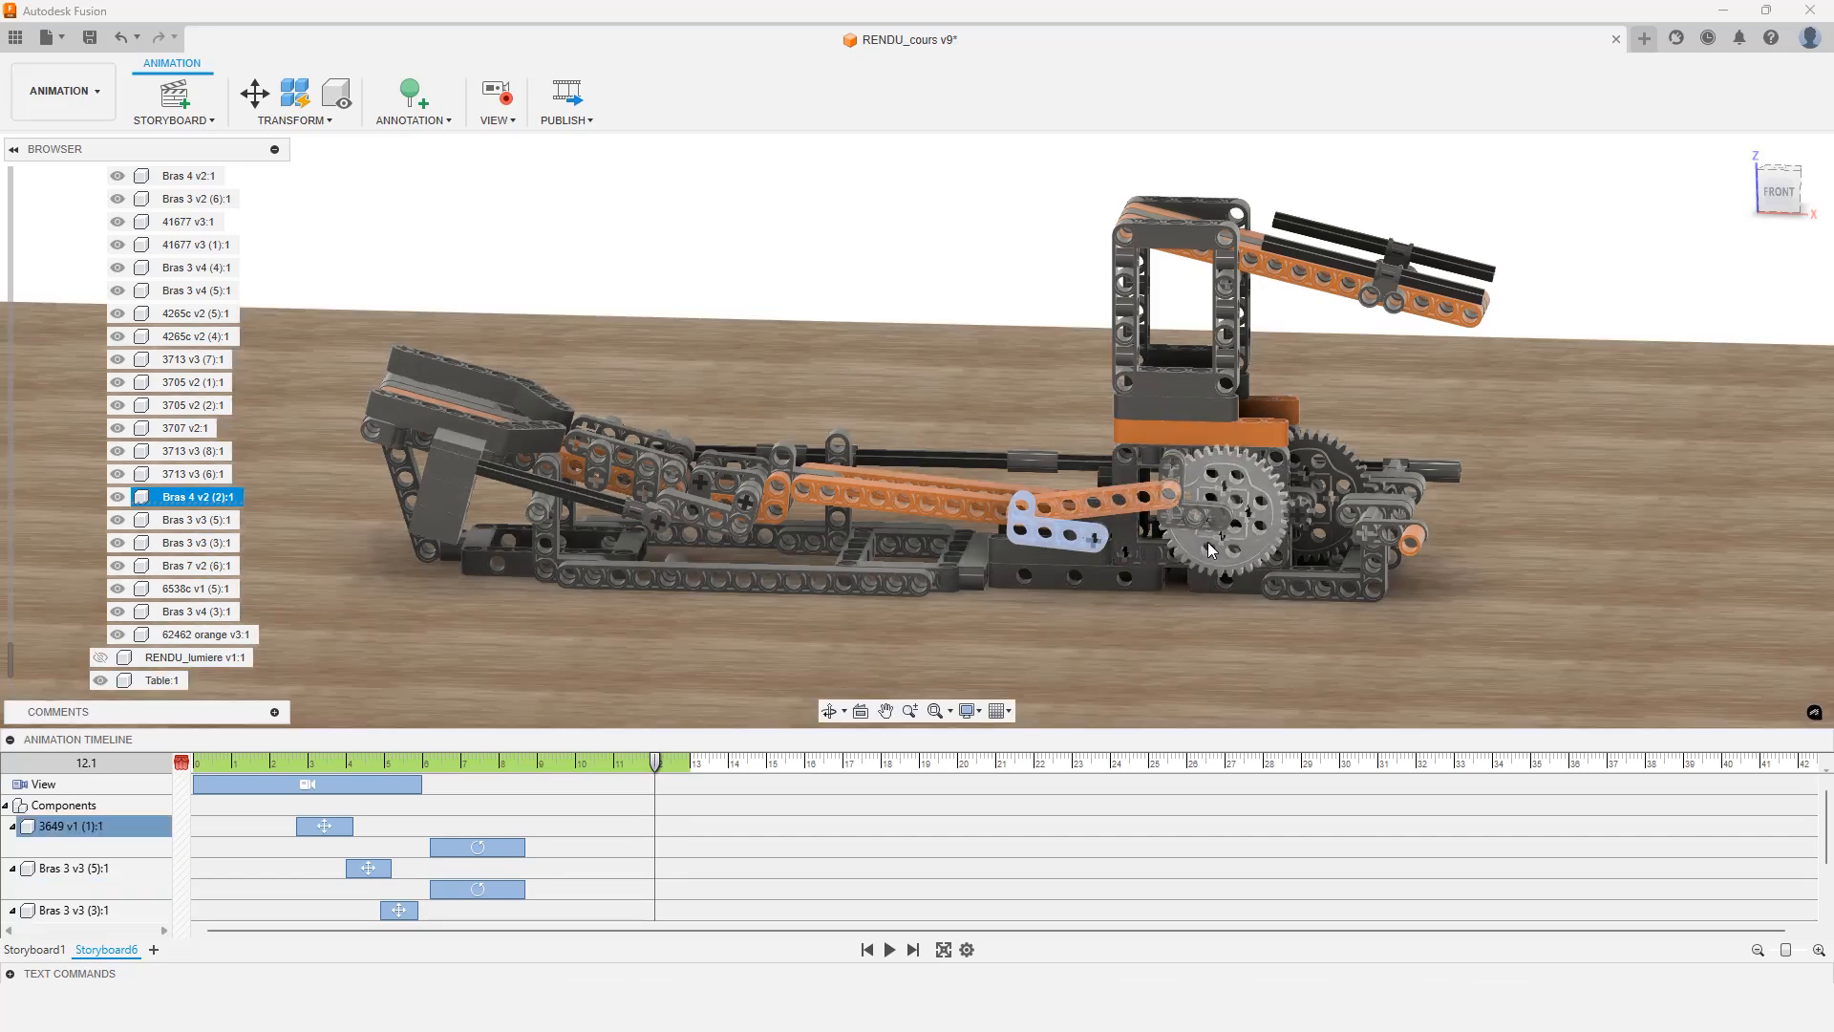
scroll(1207, 542, up, 4)
scroll(1208, 542, up, 4)
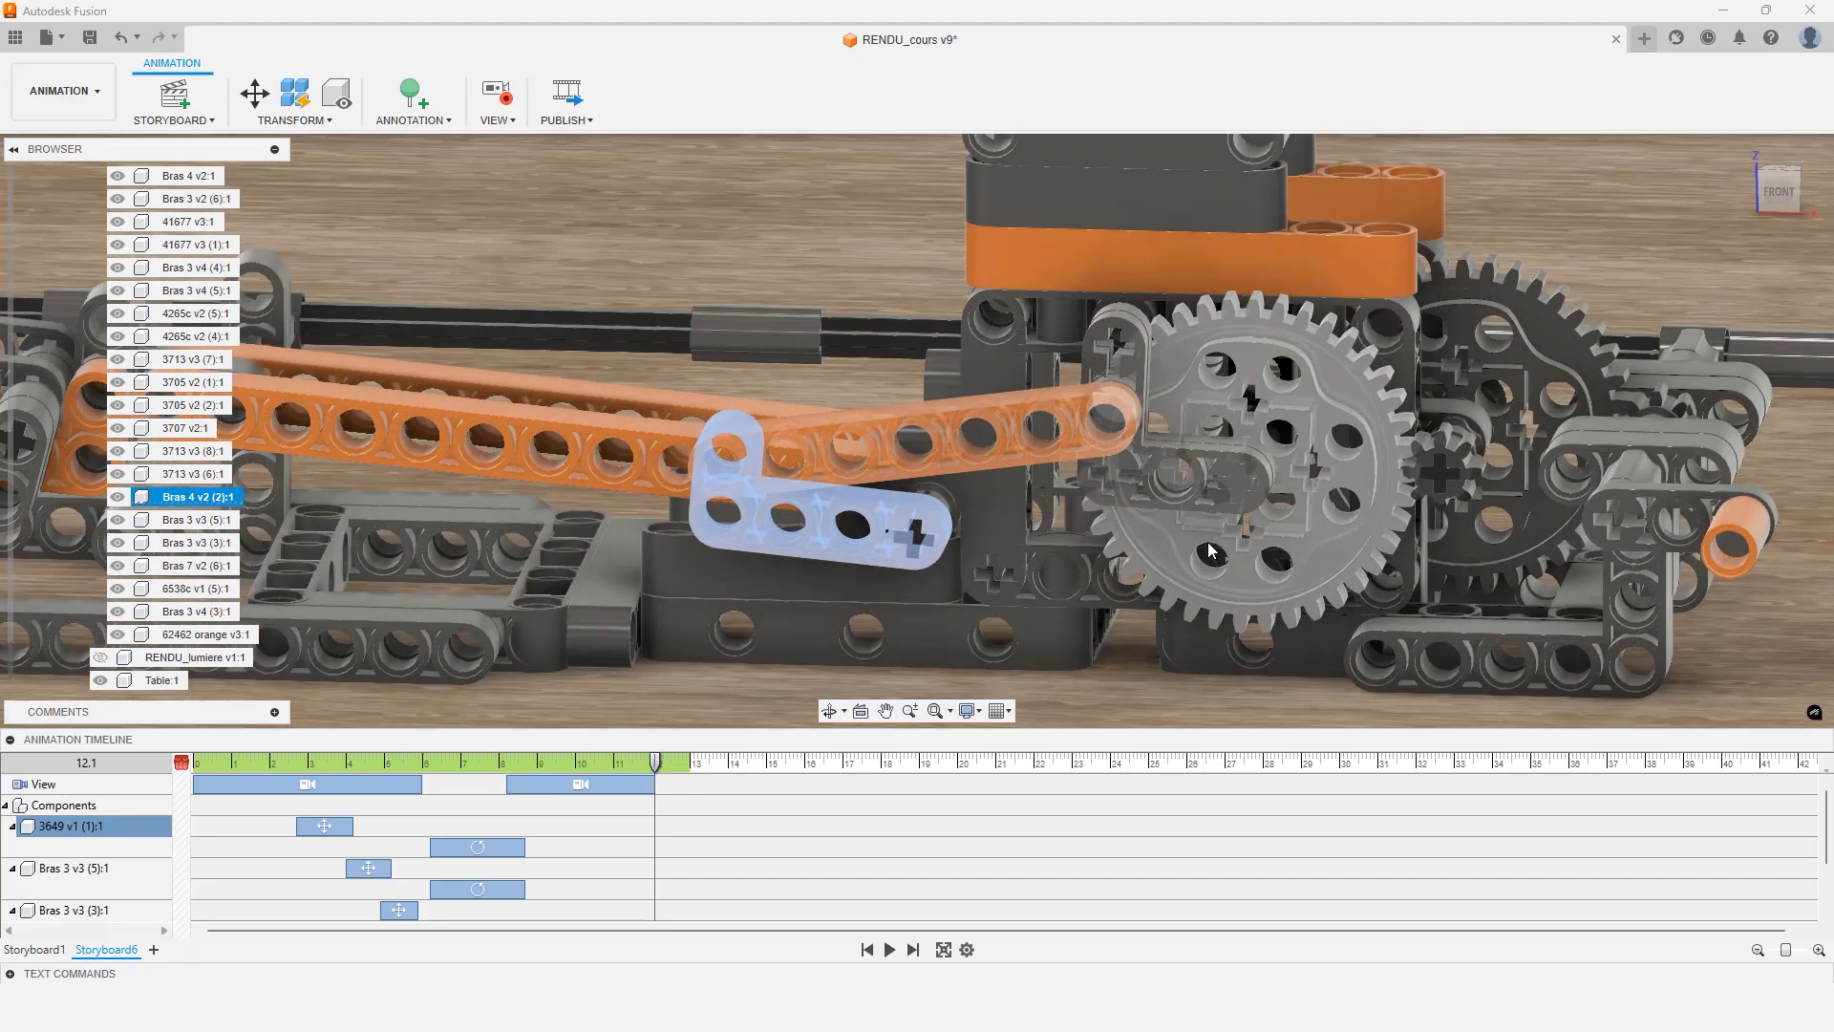
middle_drag(1184, 540, 913, 506)
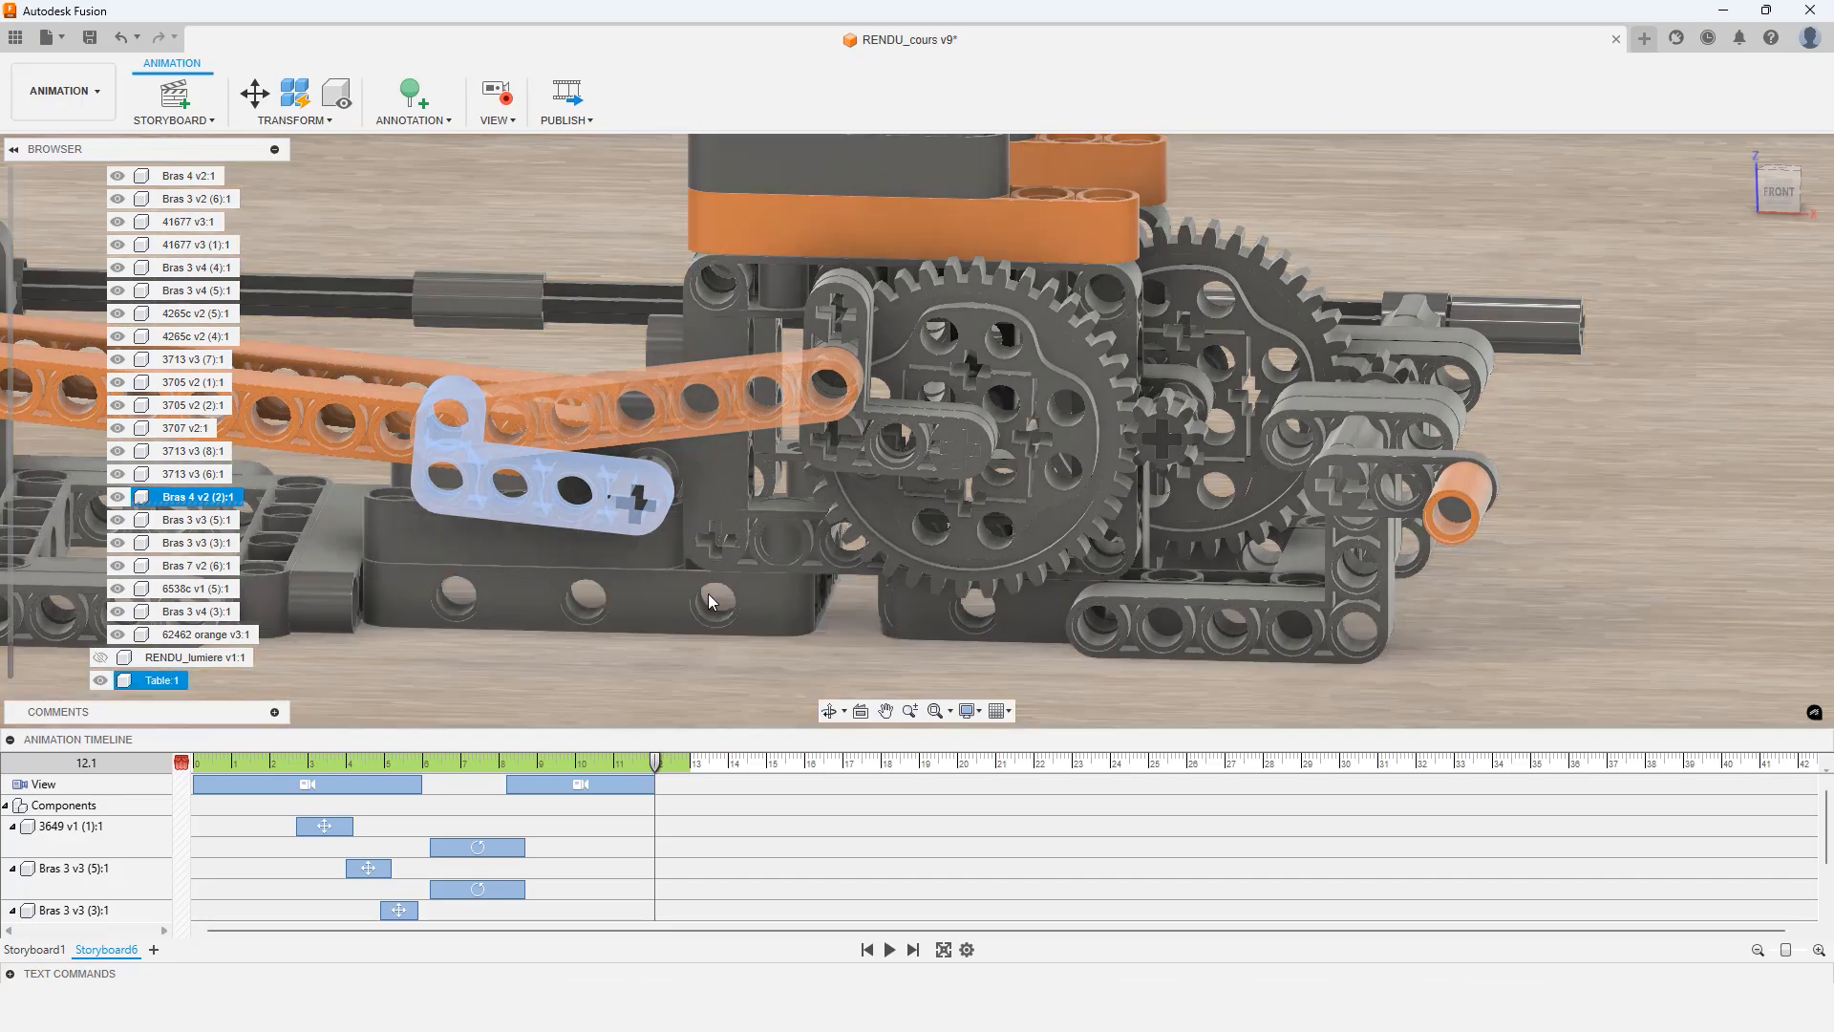
shift+middle_drag(707, 593, 743, 575)
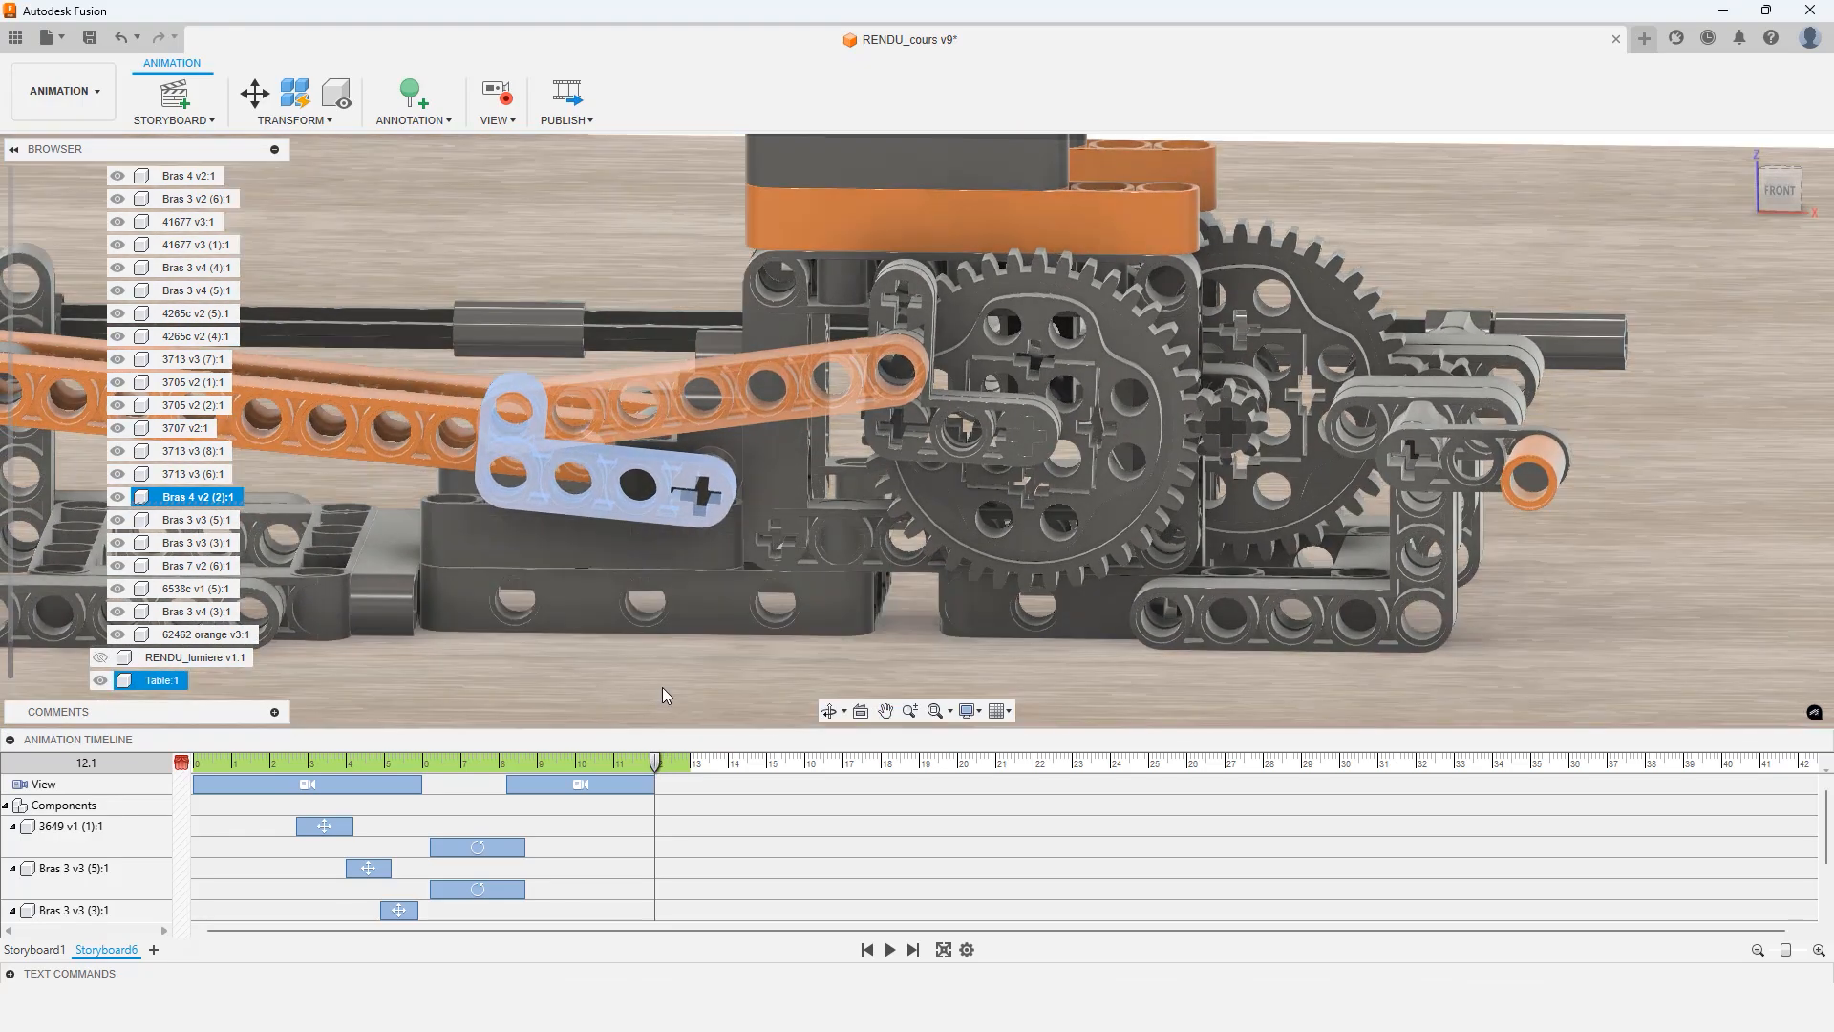
shift+middle_drag(681, 639, 681, 635)
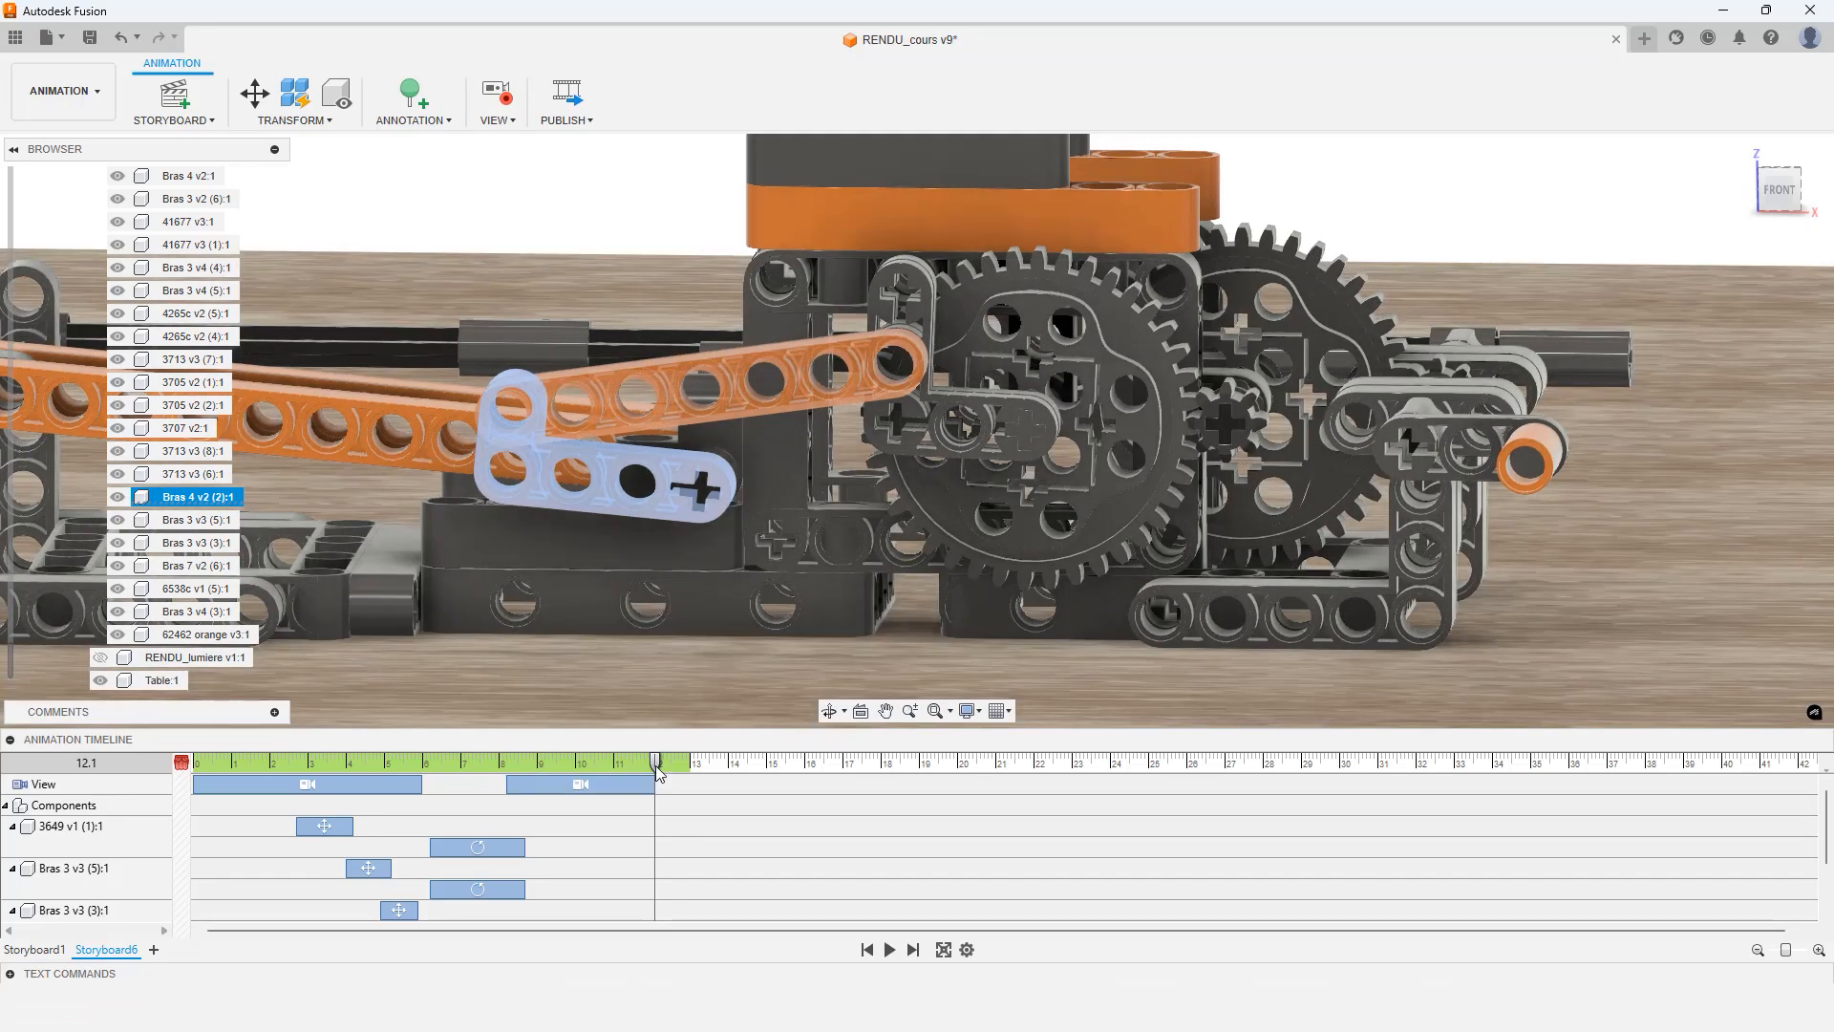
Play back the new section and set the second camera view action's duration to 2.5 s
drag(656, 763, 429, 778)
click(887, 950)
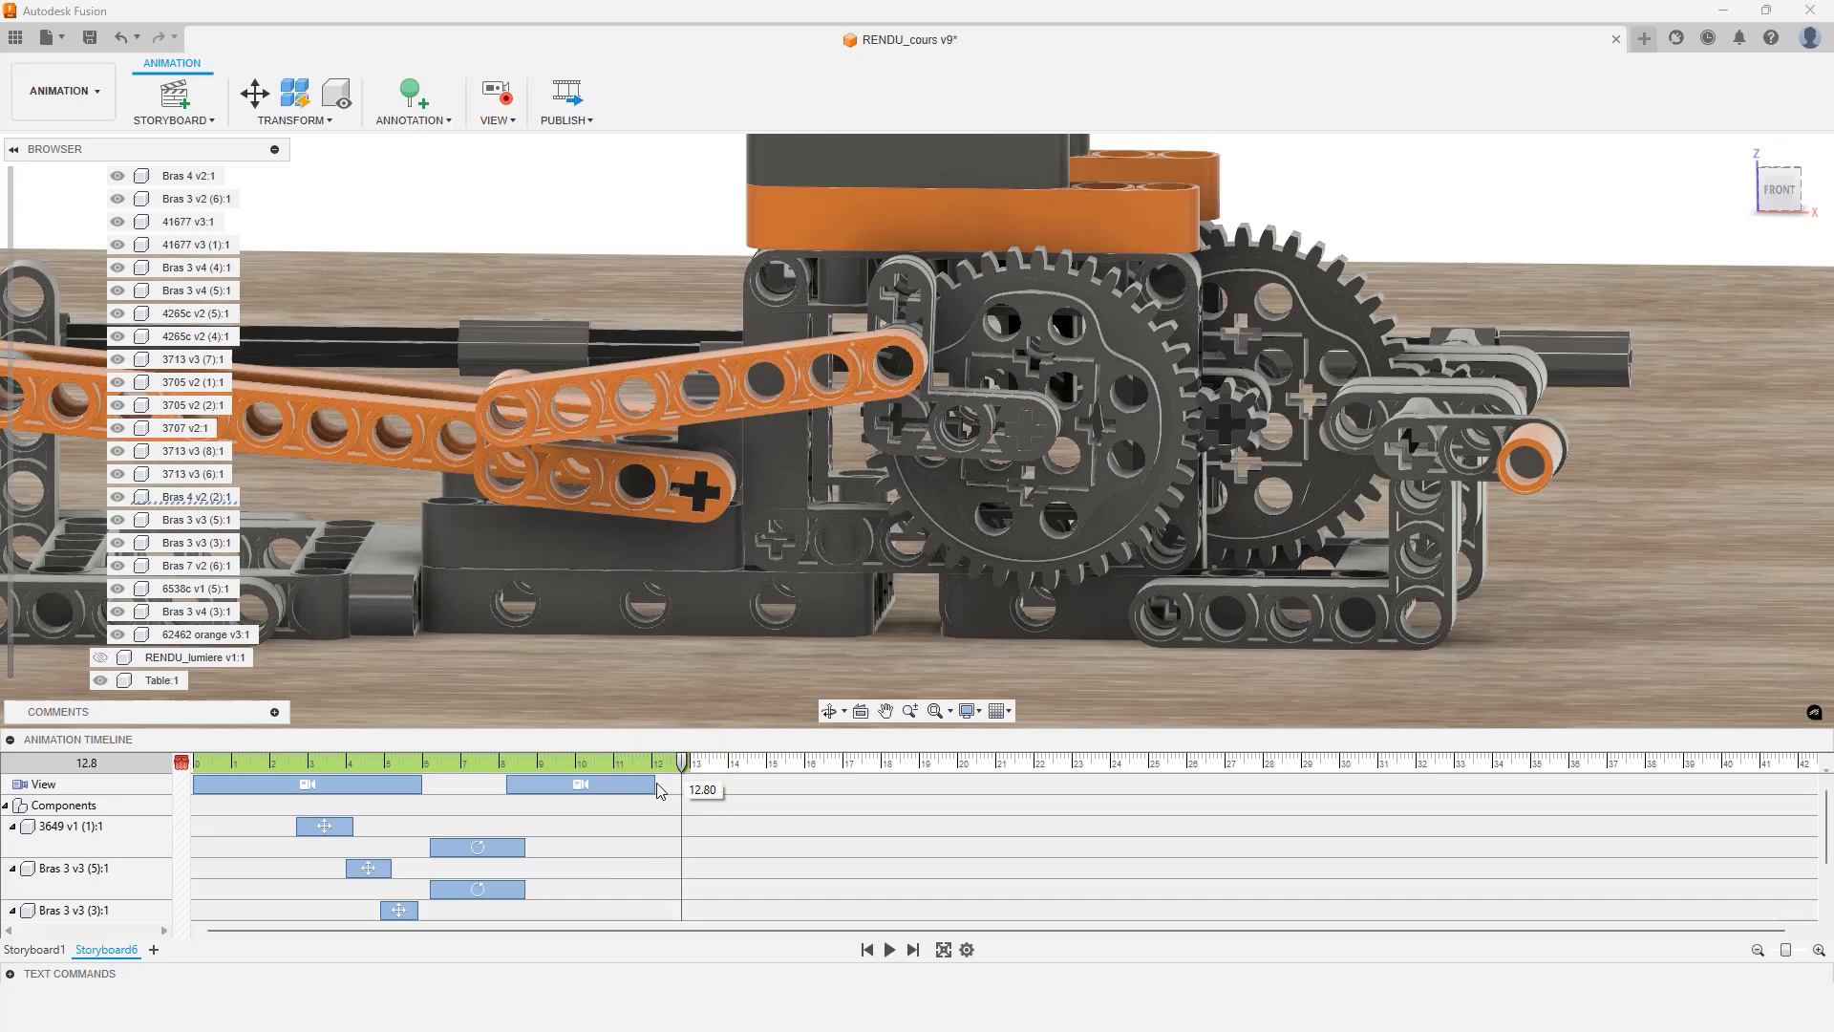
right_click(601, 785)
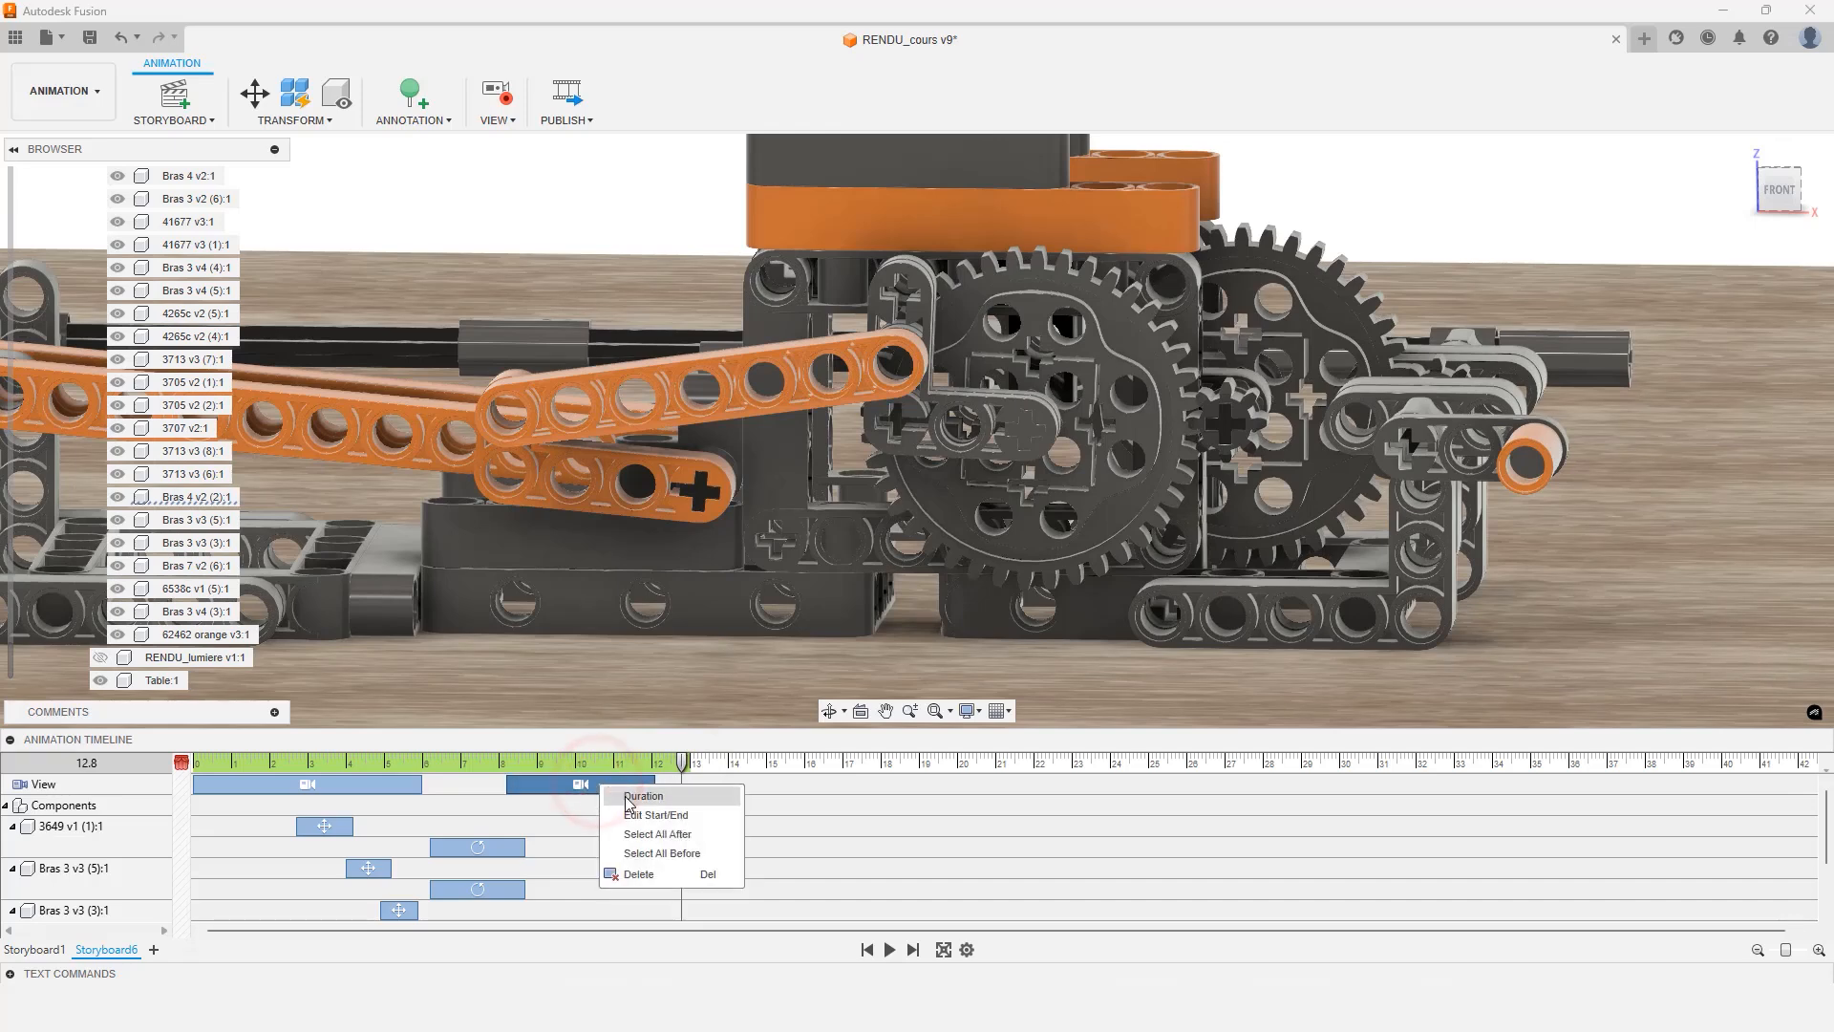
click(627, 796)
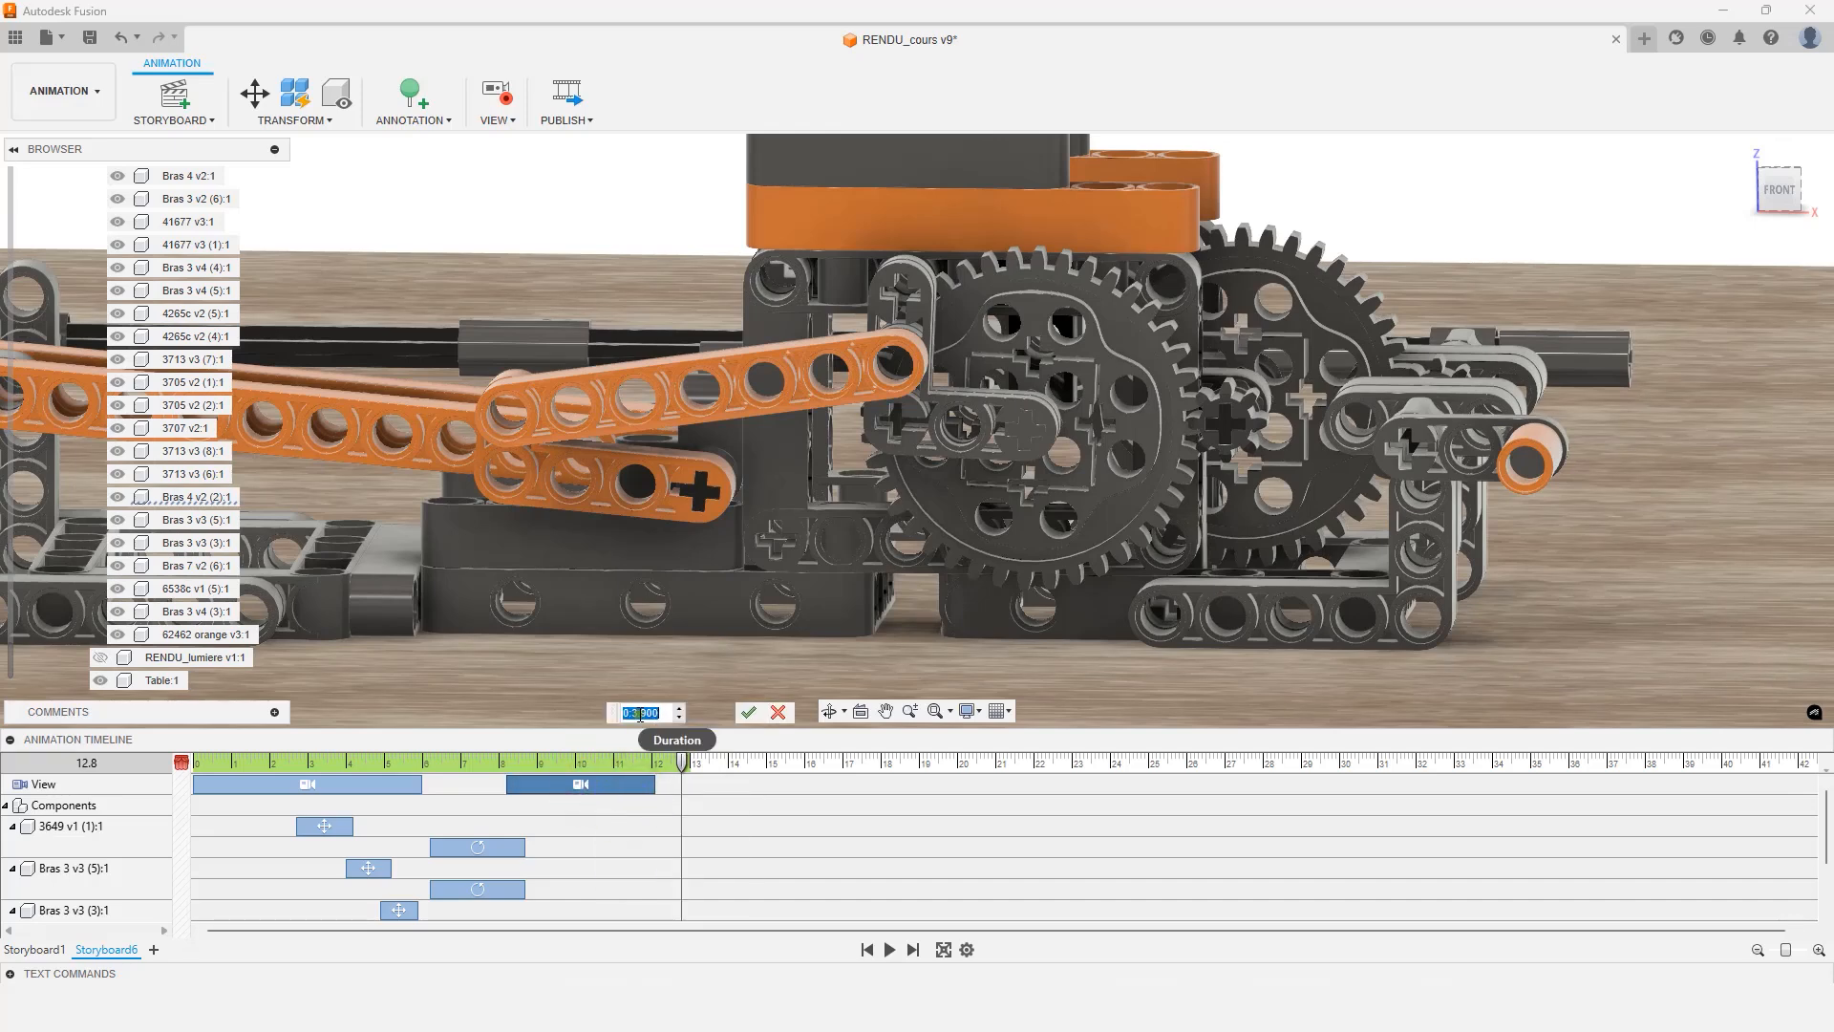
click(639, 713)
drag(640, 713, 647, 712)
click(746, 712)
Move the Bras 4 v2 and Bras 7 v2 visibility actions to start at about 11.0 s
scroll(673, 804, down, 2)
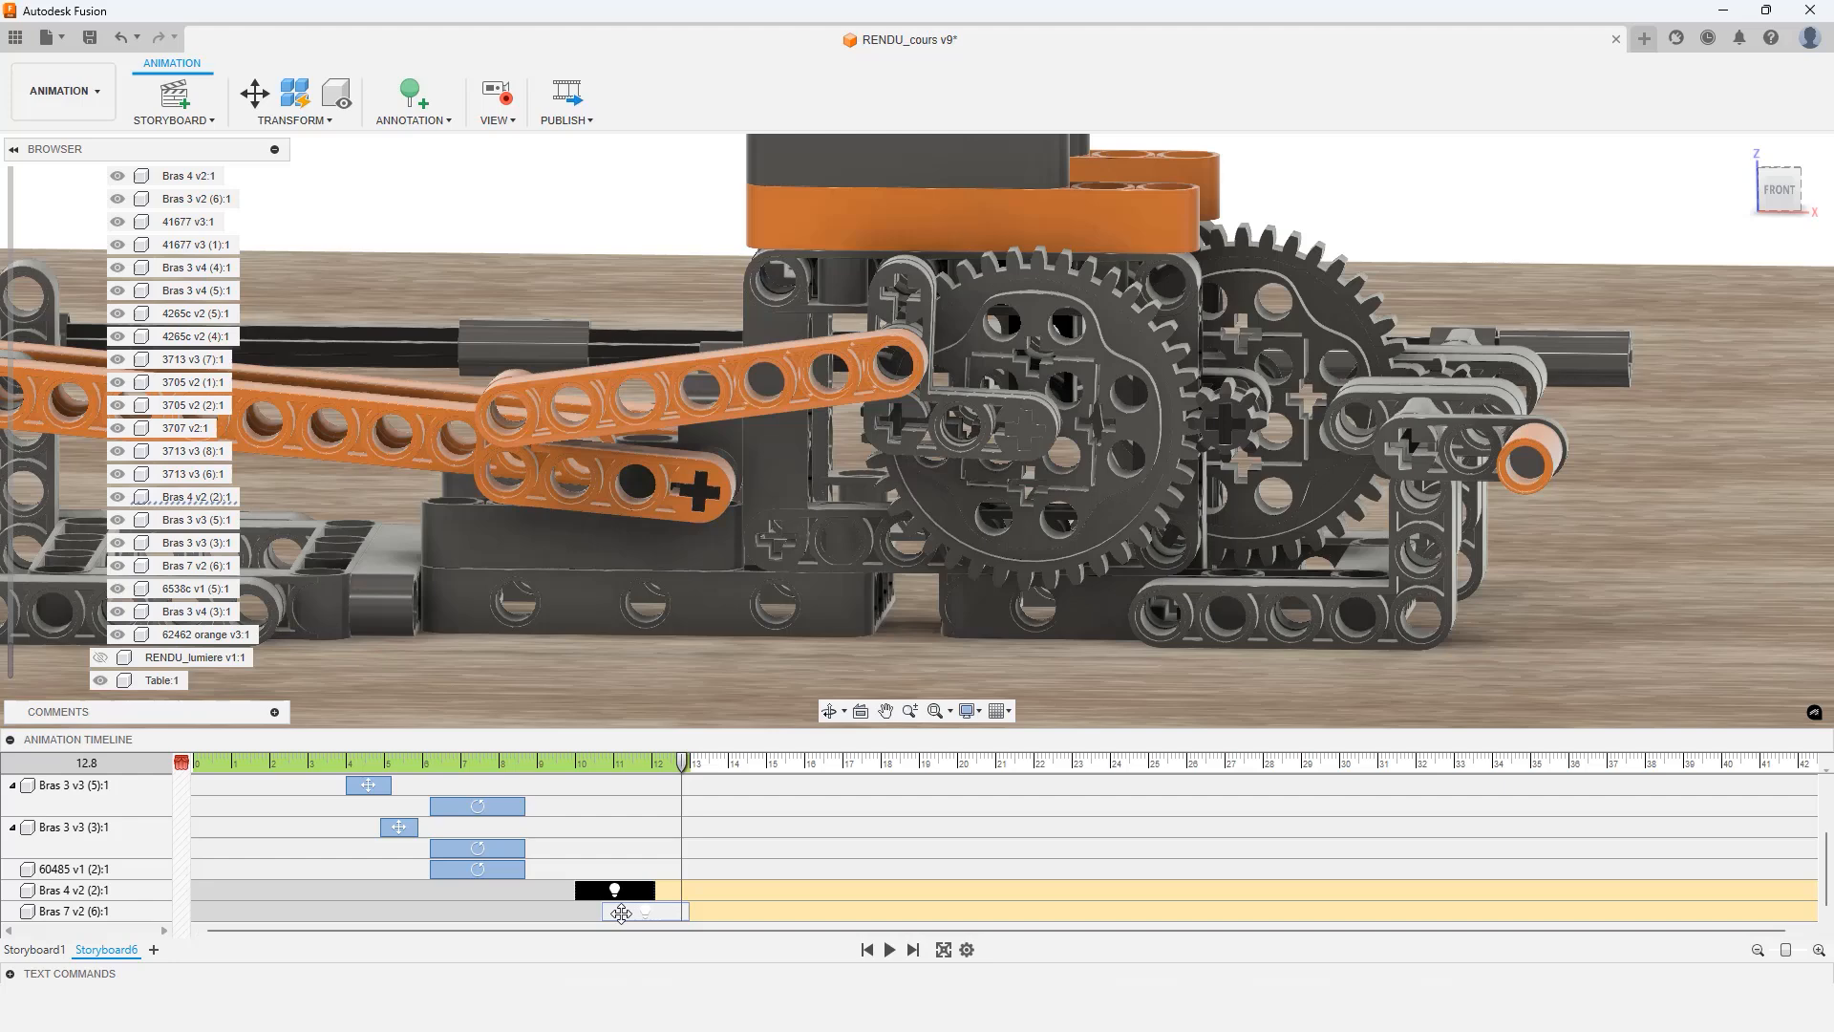
scroll(619, 888, up, 2)
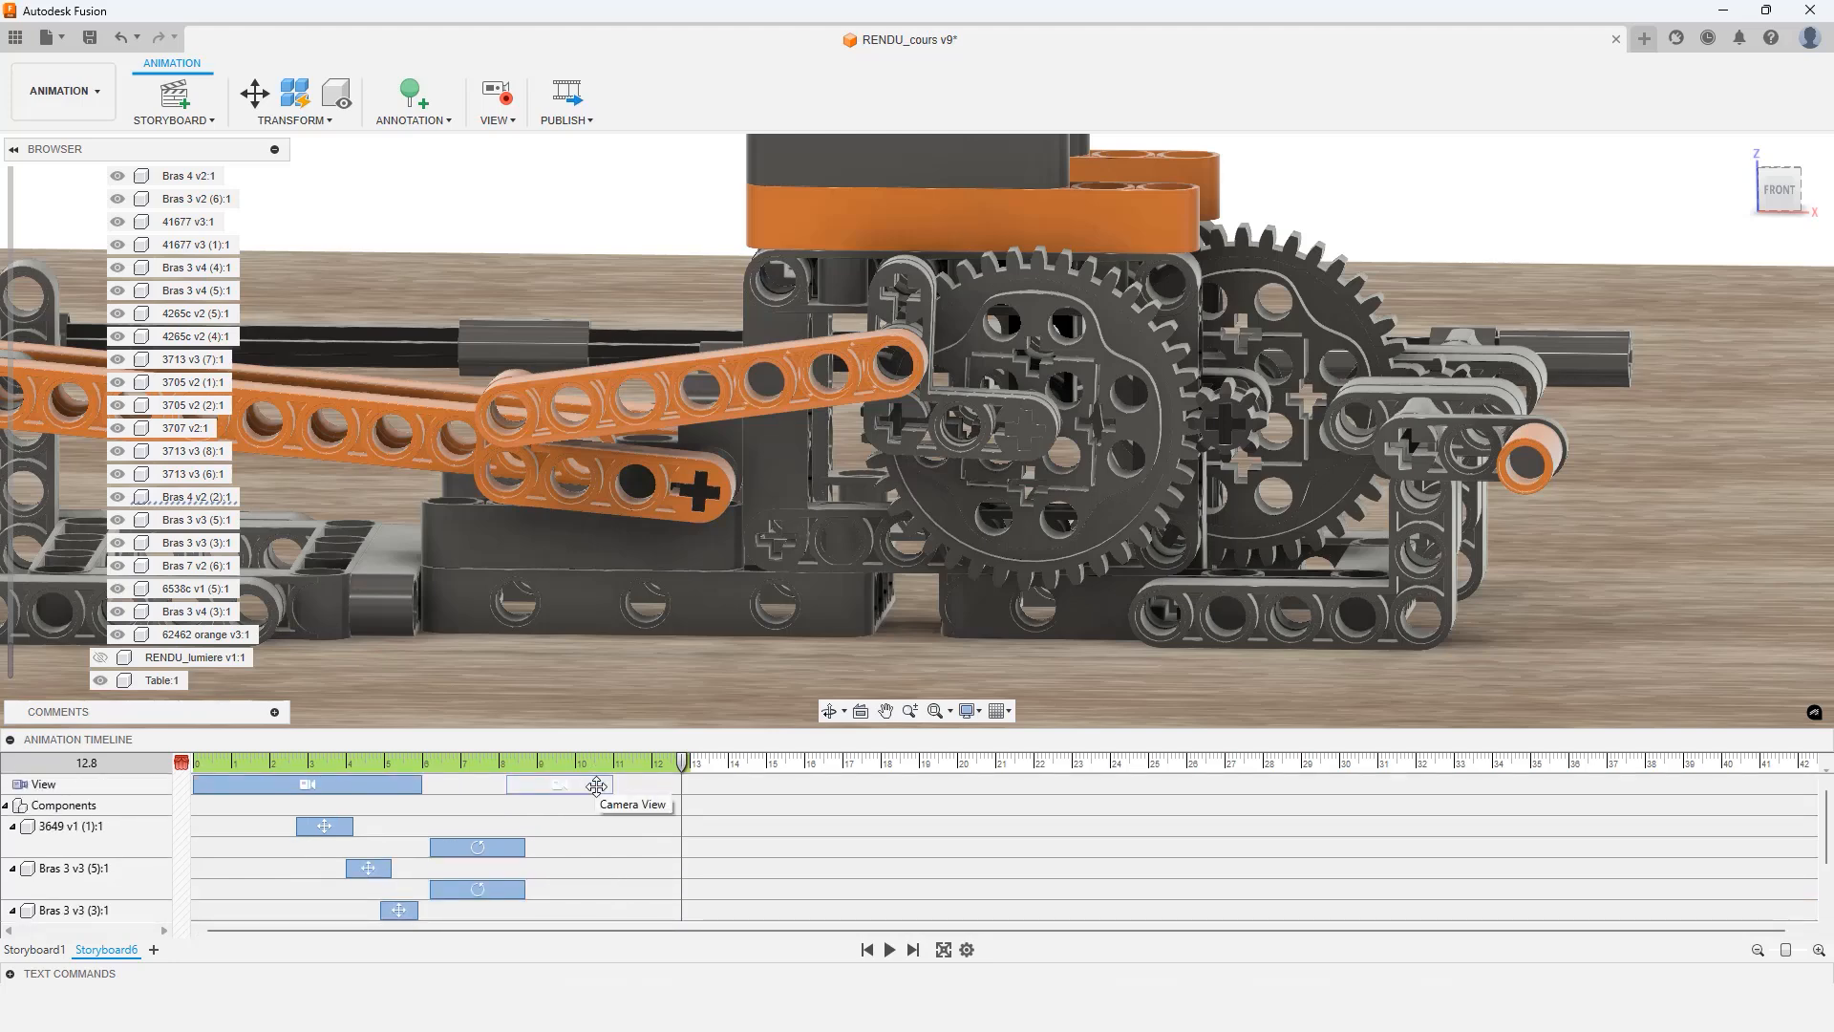
scroll(596, 802, down, 2)
scroll(612, 813, up, 2)
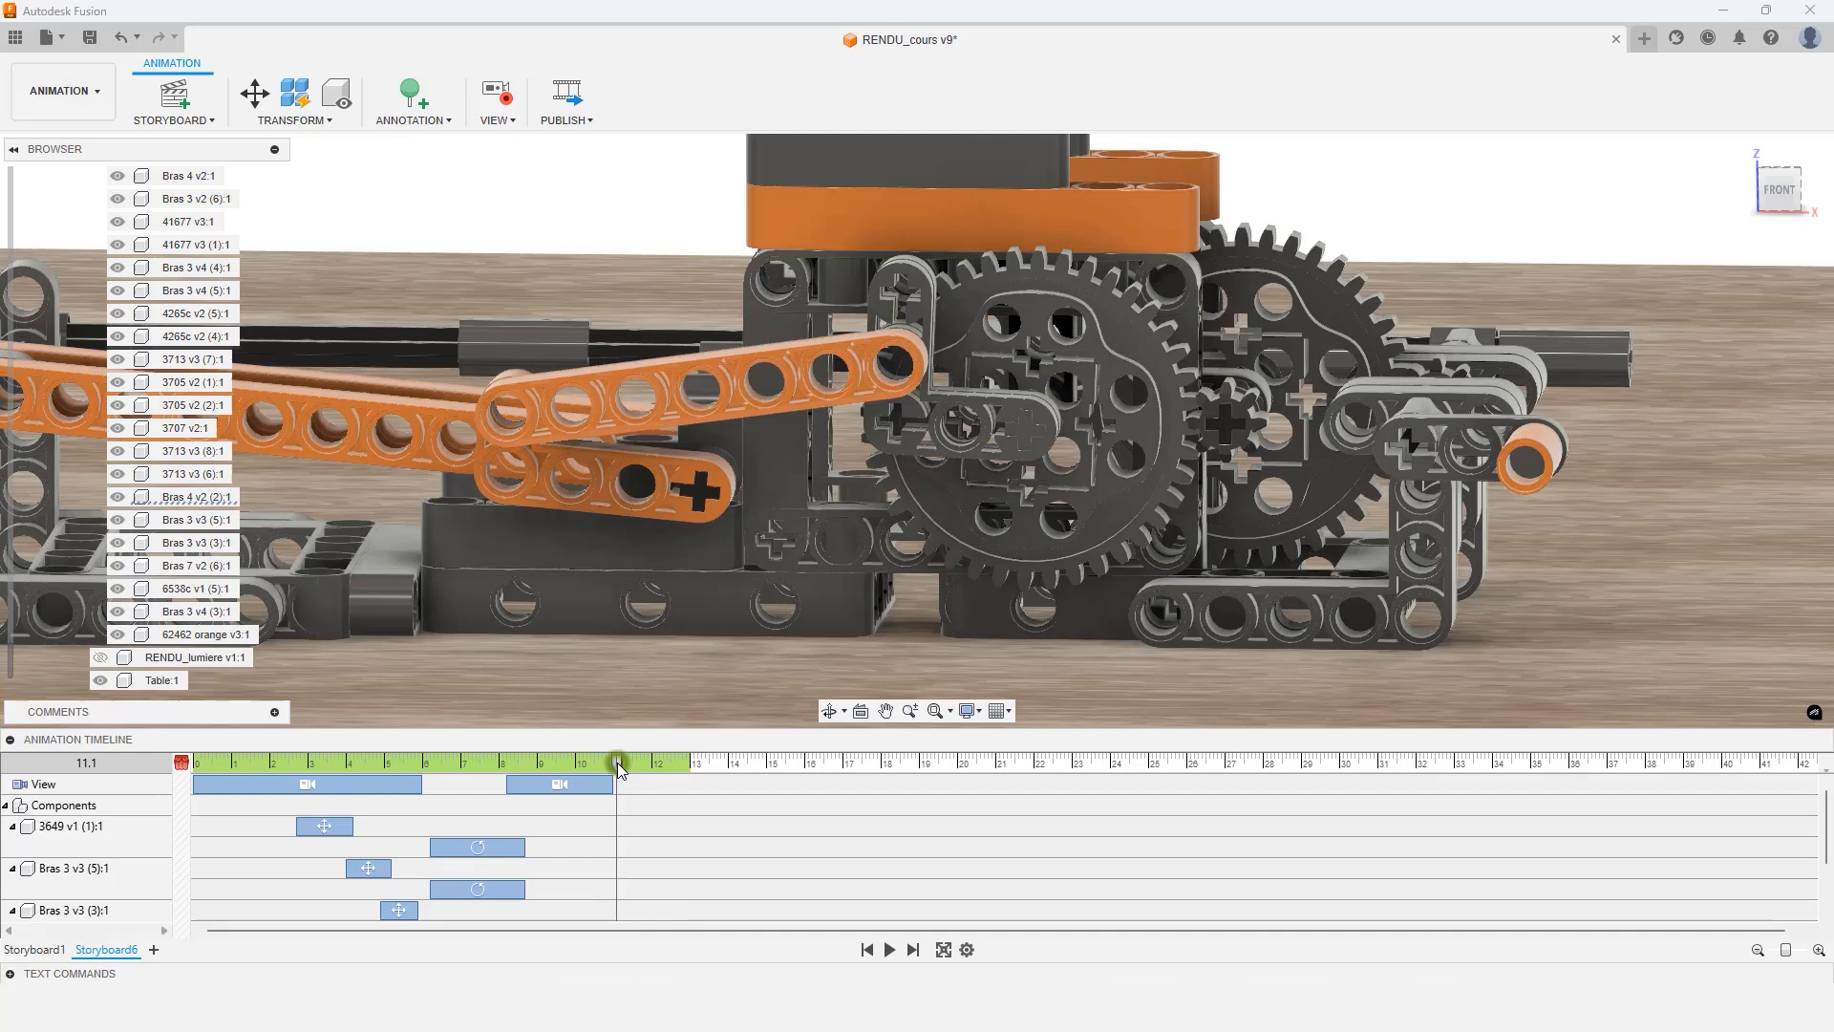
click(616, 763)
drag(616, 767, 614, 767)
scroll(616, 846, down, 2)
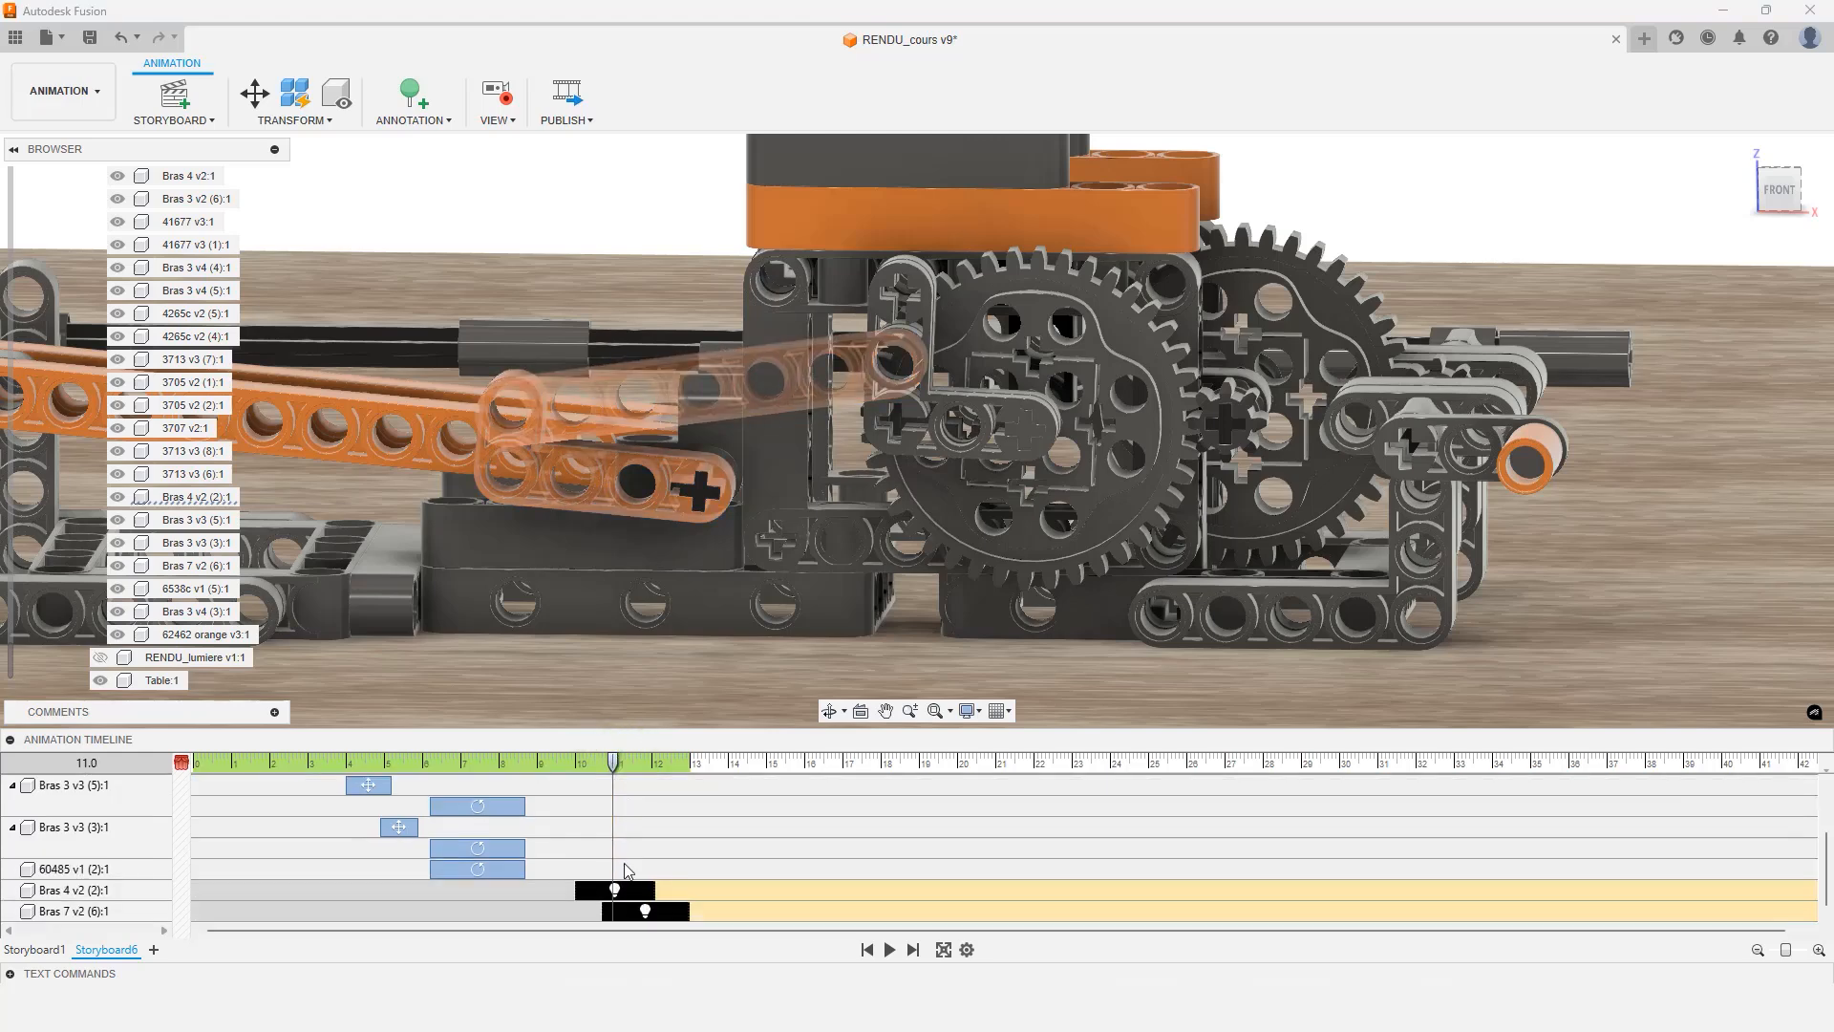
drag(622, 889, 738, 915)
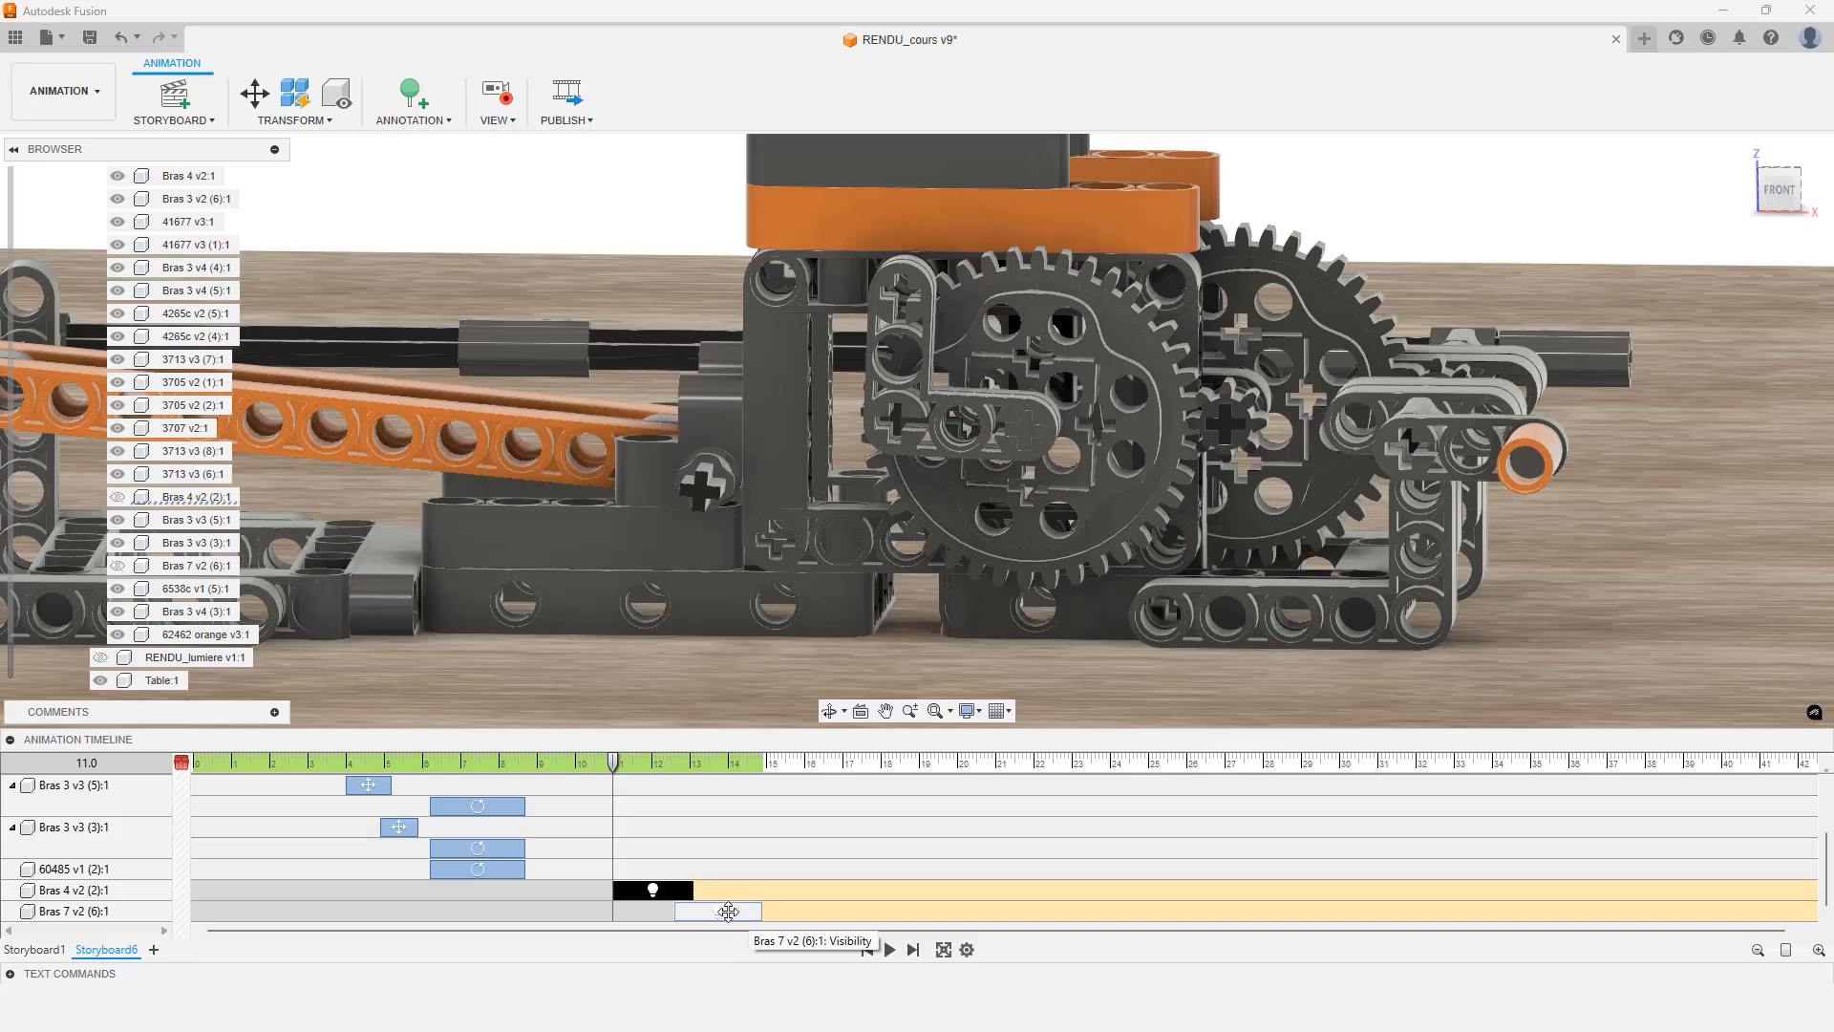
Set the duration of Bras 4 v2's visibility action to 1.3 s
right_click(657, 888)
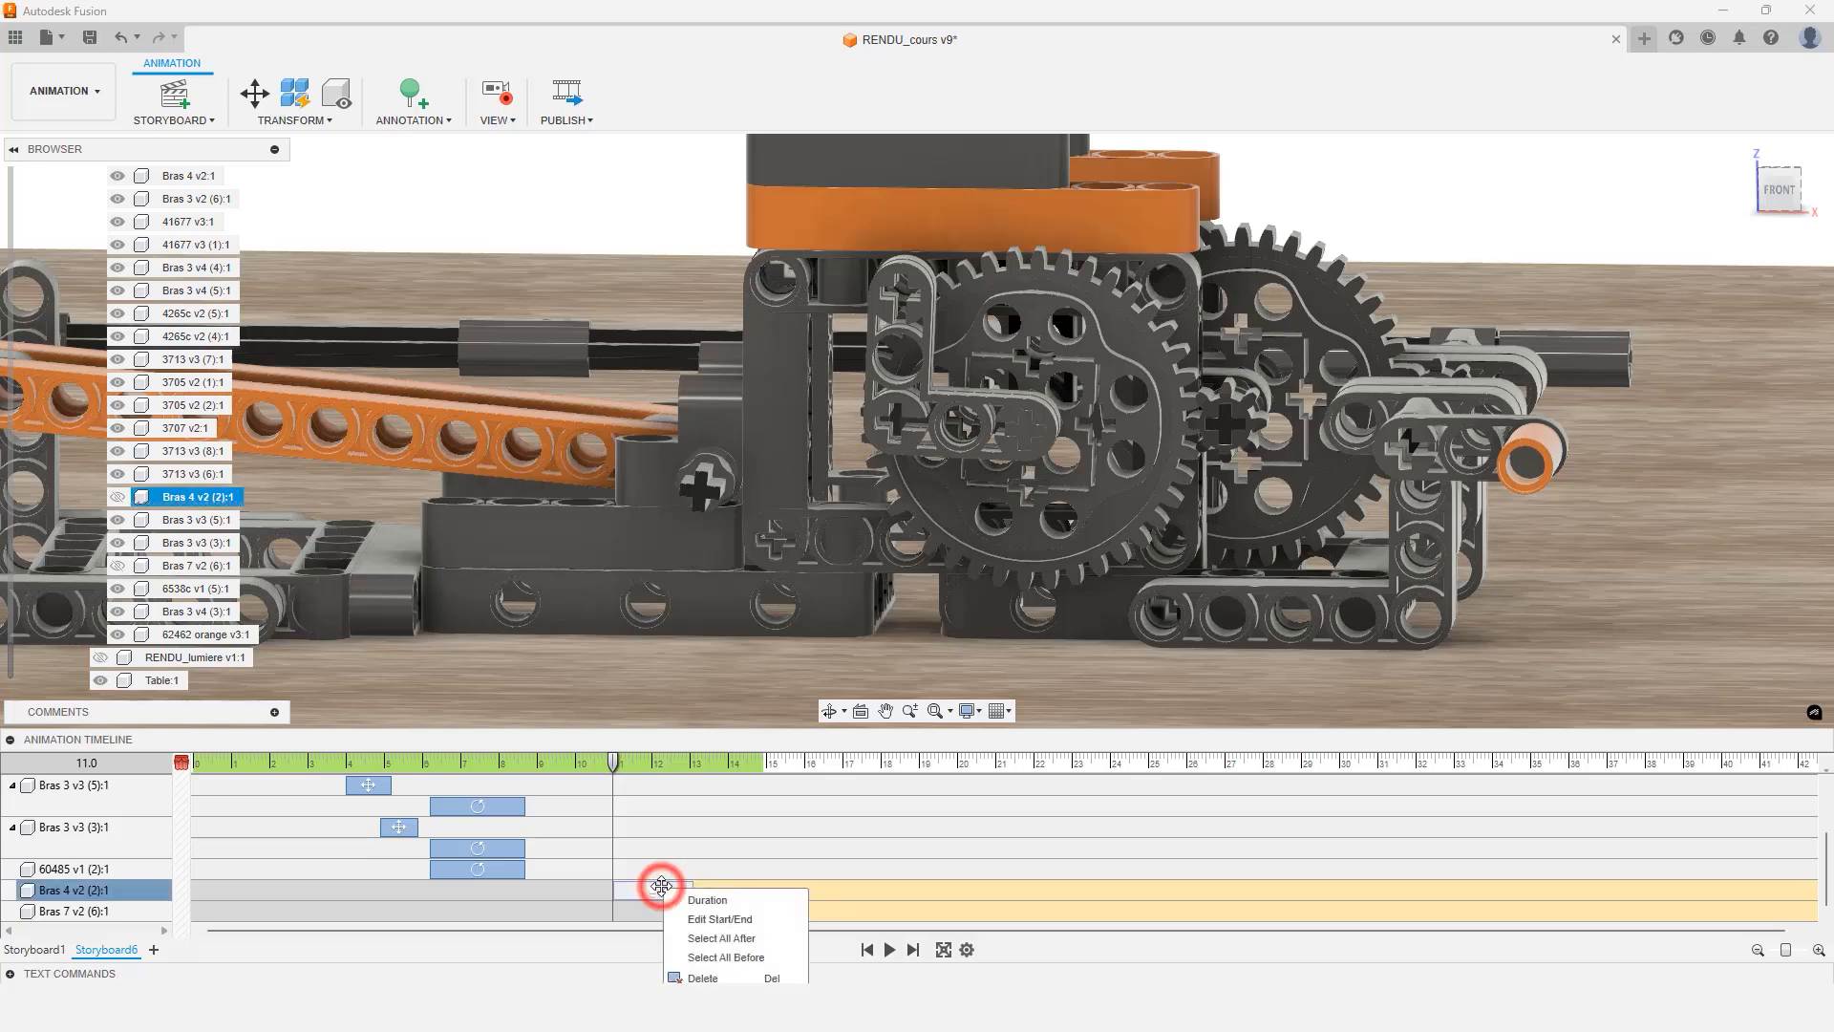
click(703, 919)
double_click(709, 716)
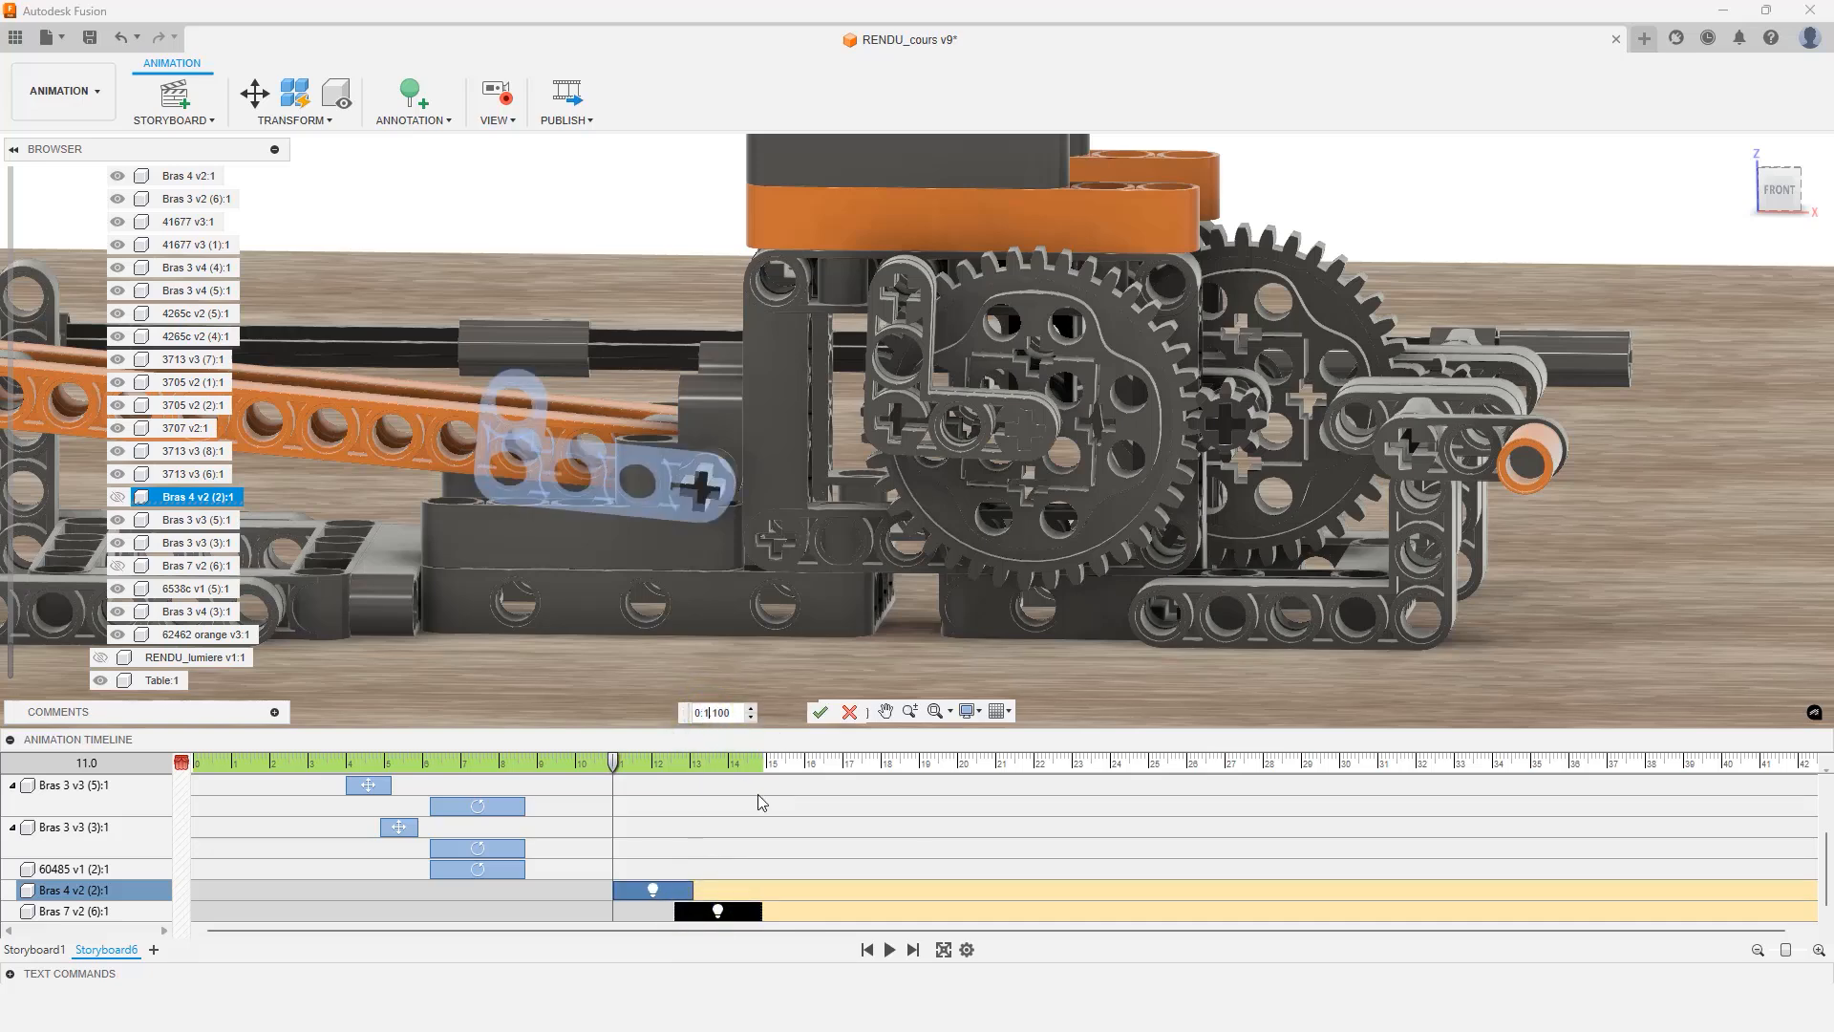
double_click(718, 713)
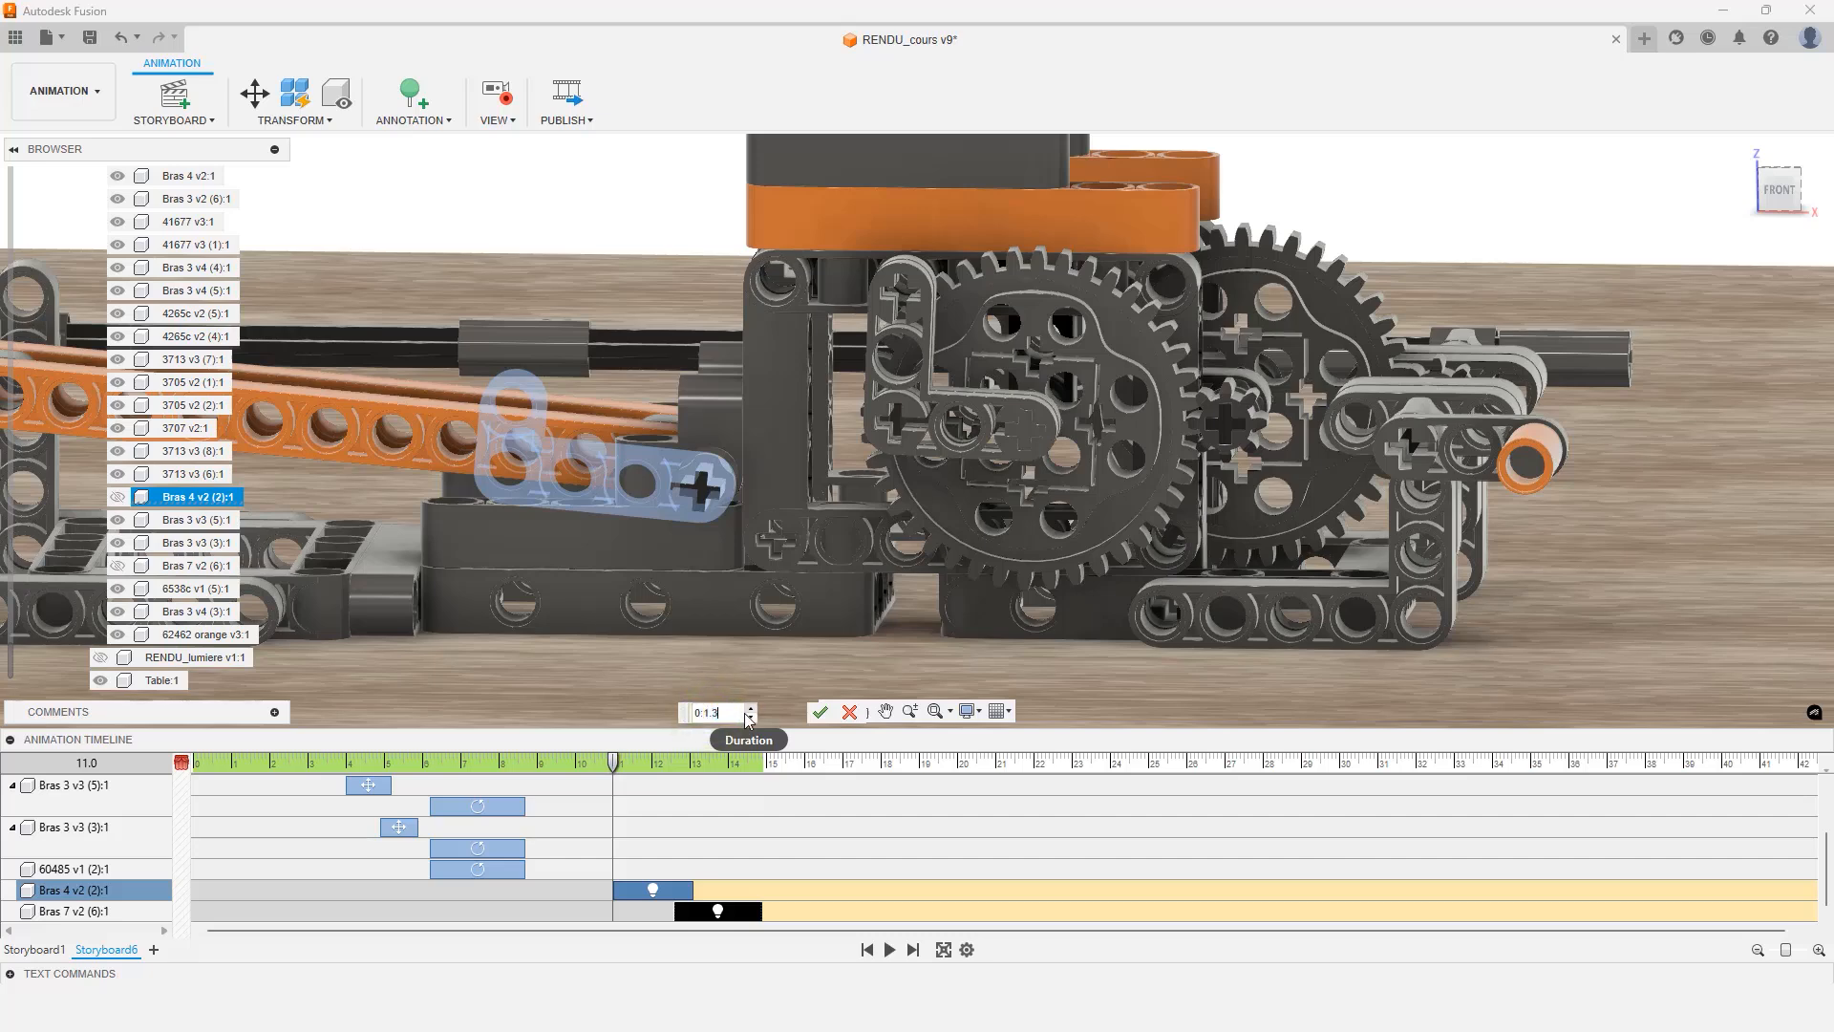
click(820, 711)
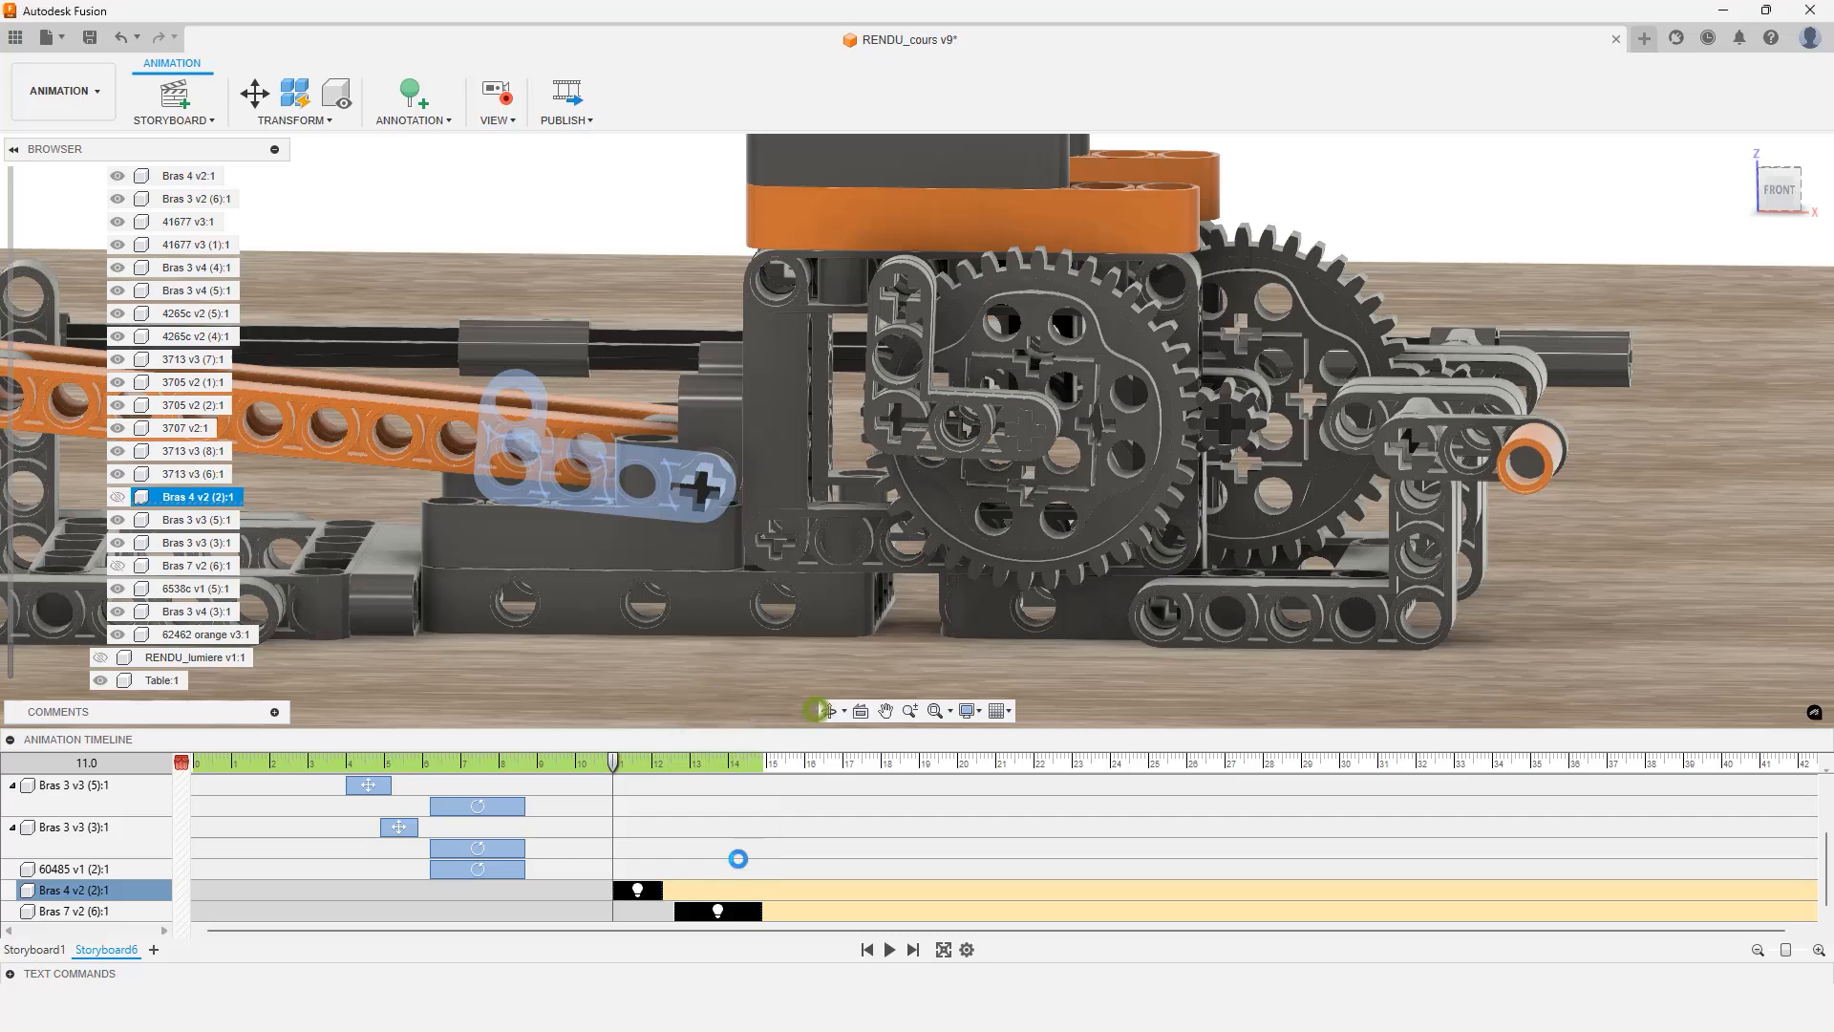
Set the duration of Bras 7 v2's visibility action to 1.3 s
click(724, 911)
right_click(724, 911)
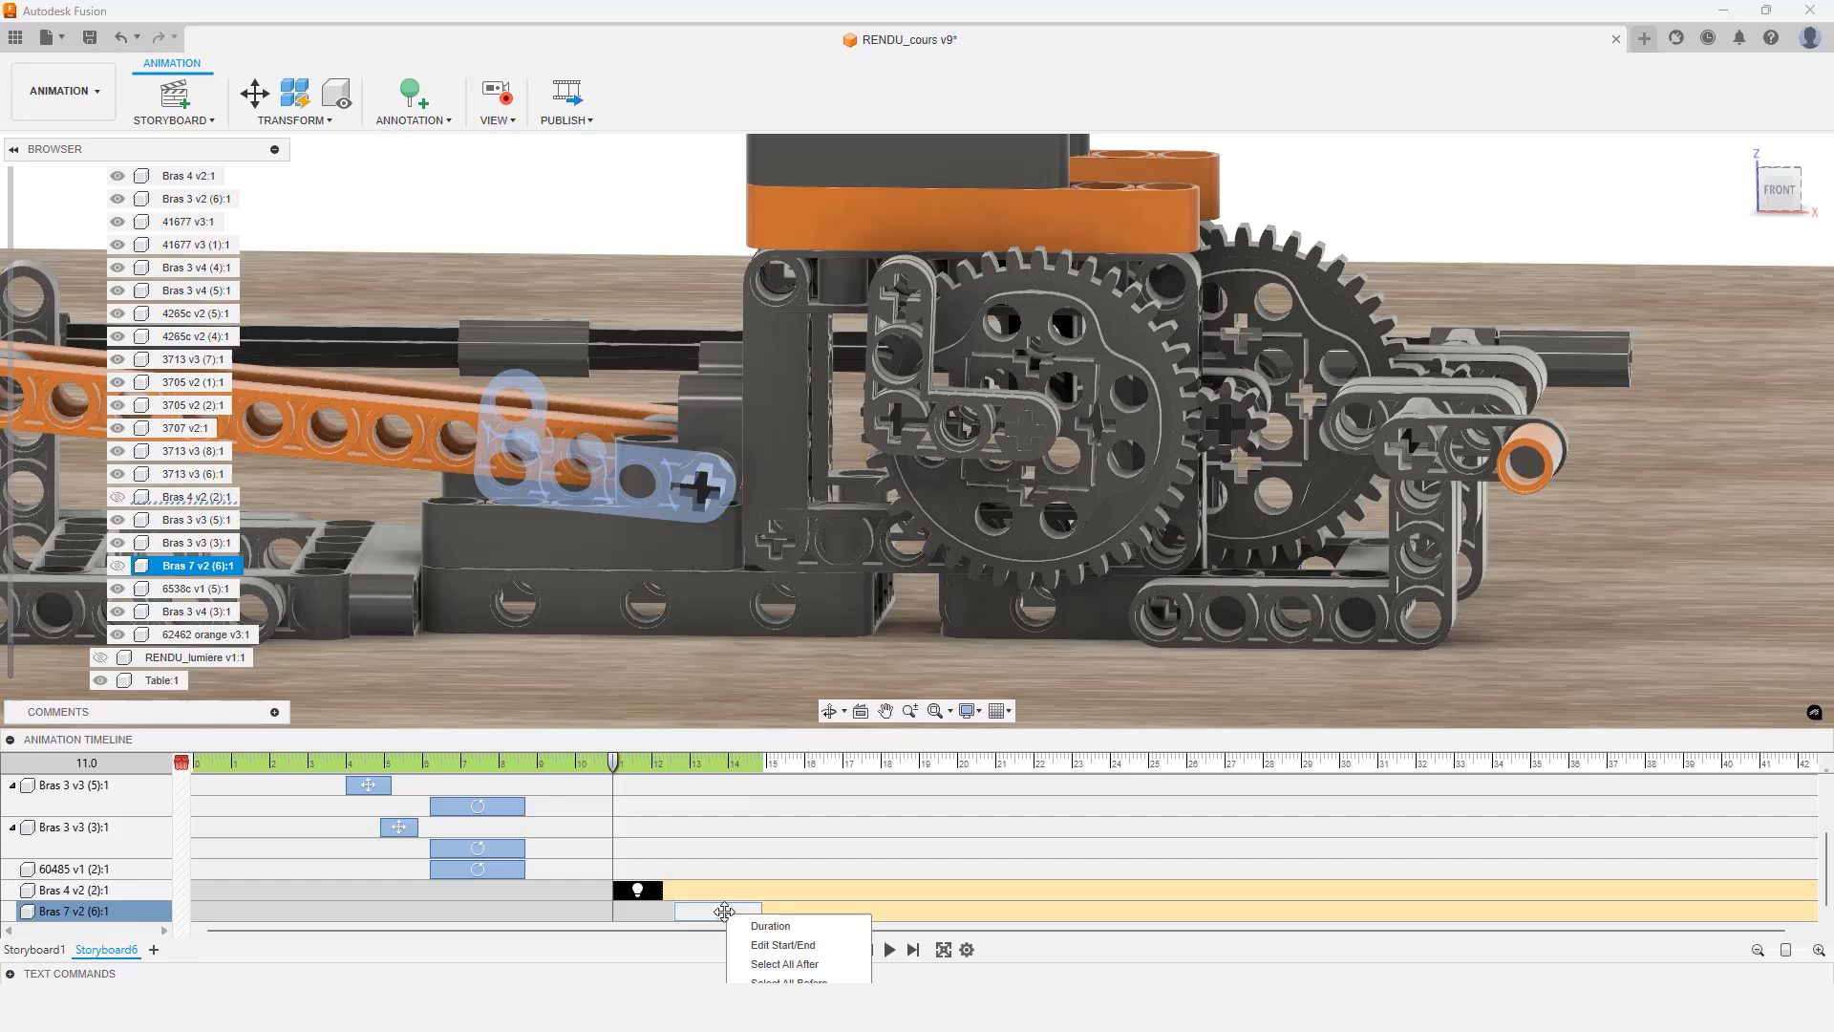
click(737, 924)
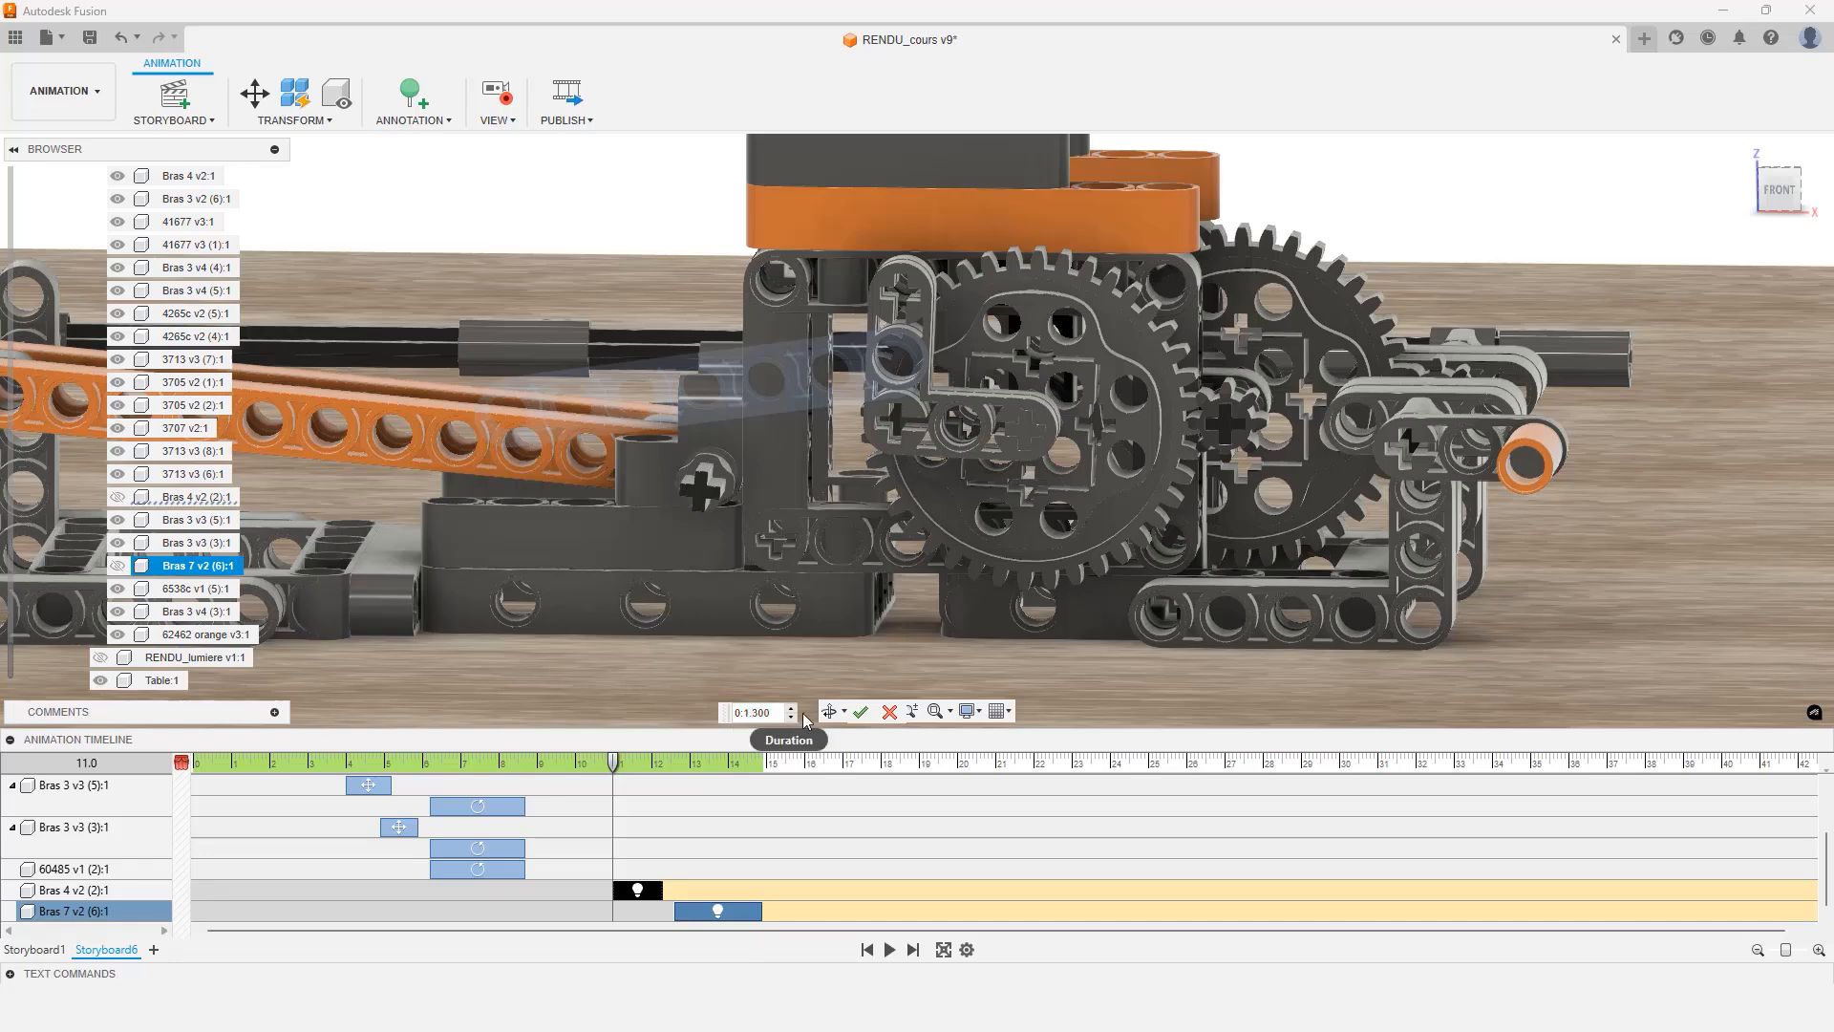
click(861, 711)
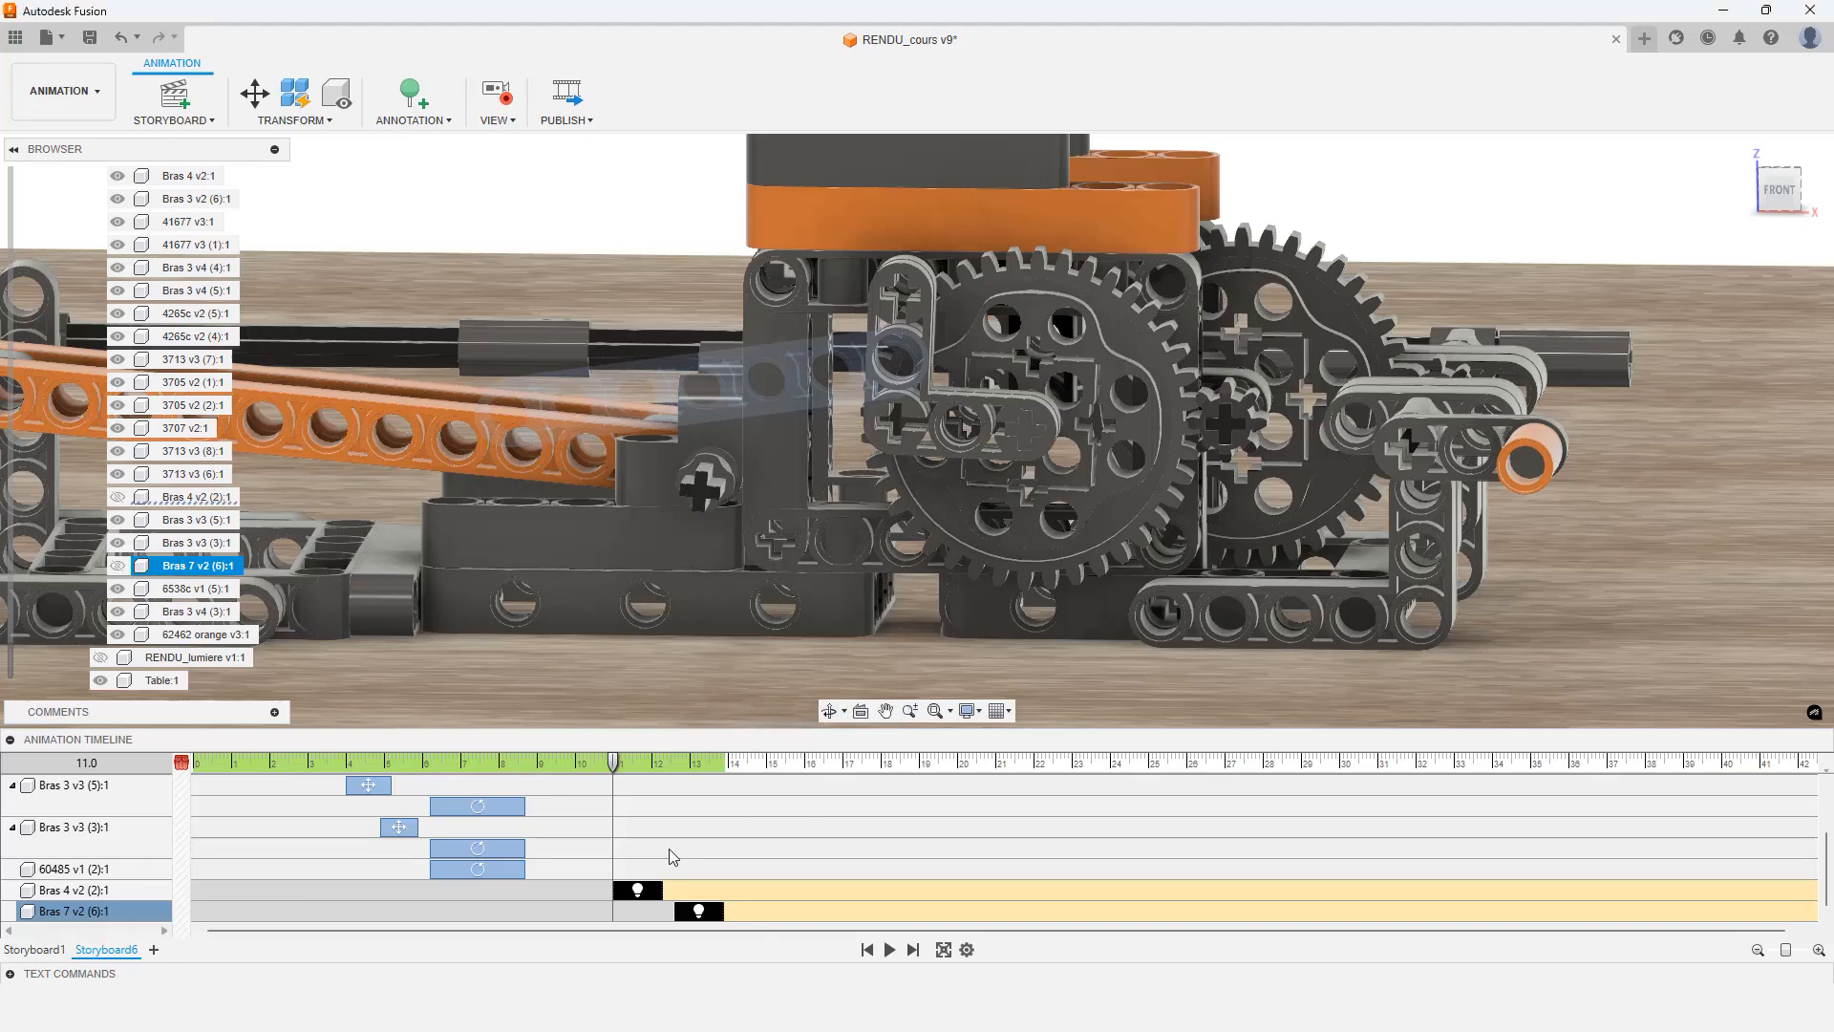
Shift Bras 7 v2's visibility action slightly earlier on the timeline
scroll(670, 850, up, 2)
scroll(669, 850, down, 2)
drag(690, 918, 662, 915)
scroll(666, 868, up, 2)
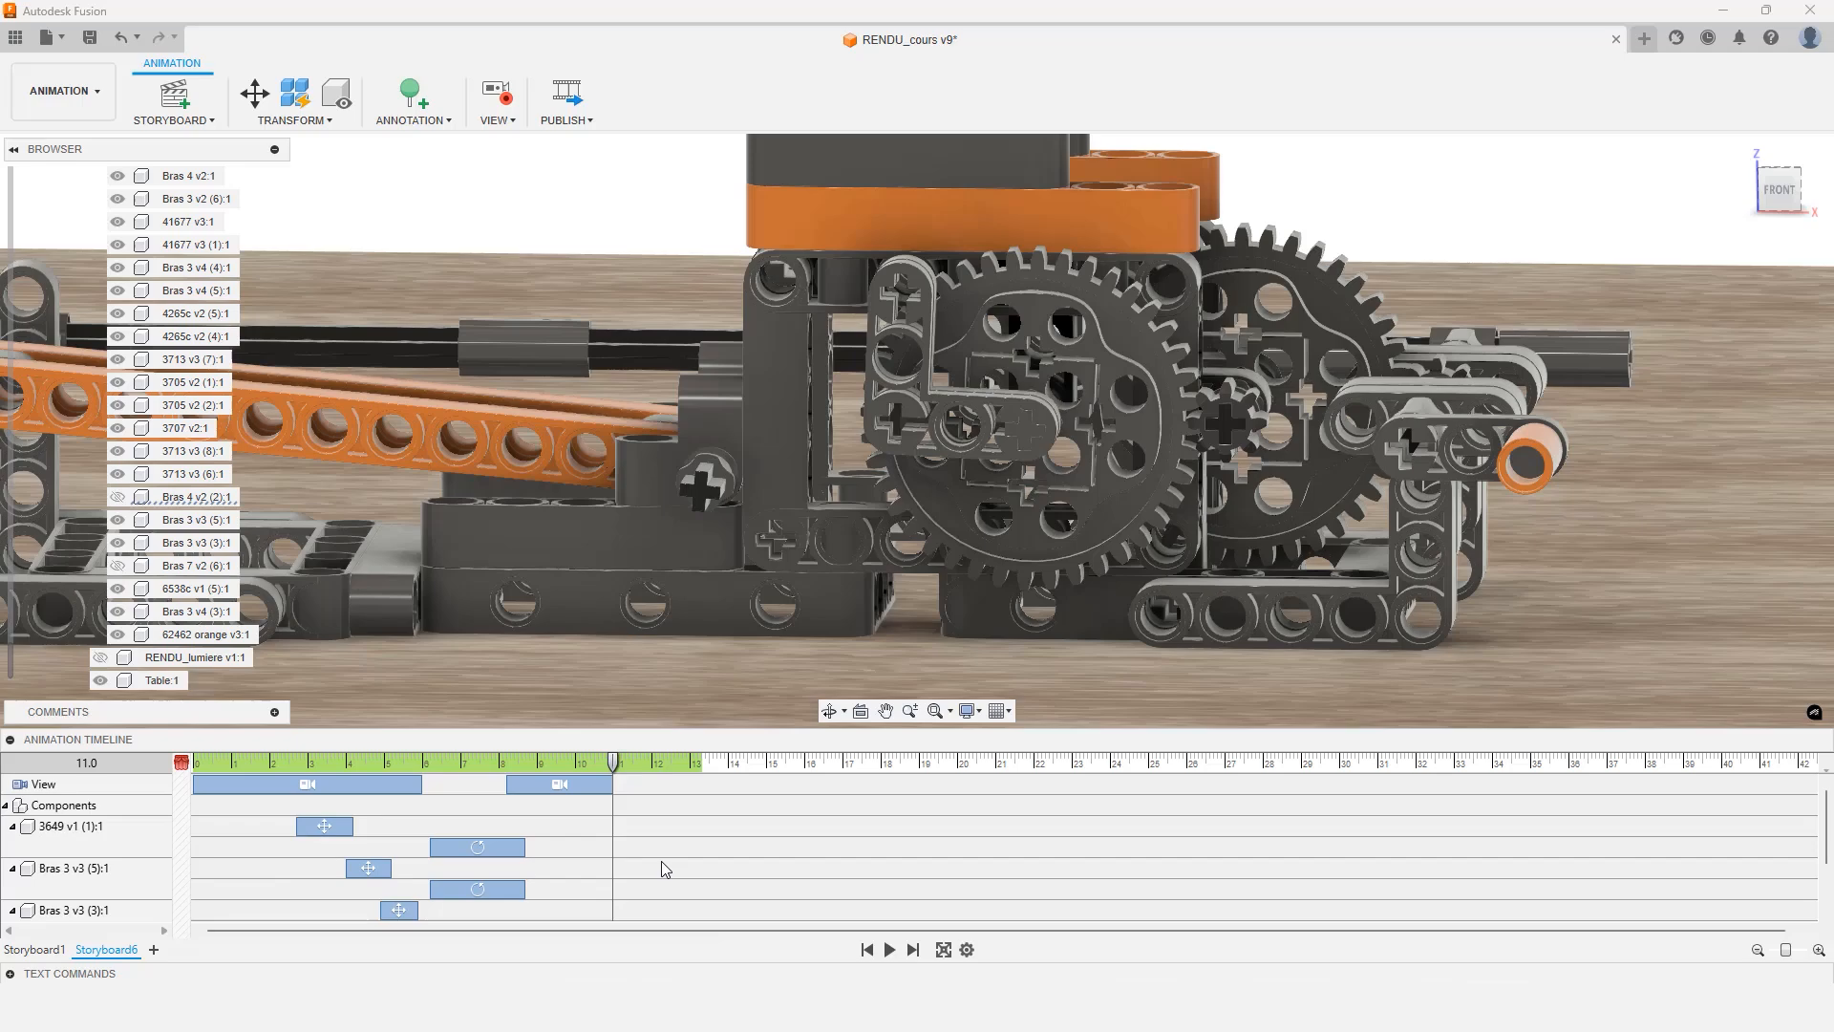
Play the animation from 0 s and switch the playback to full-screen view
drag(614, 764, 190, 789)
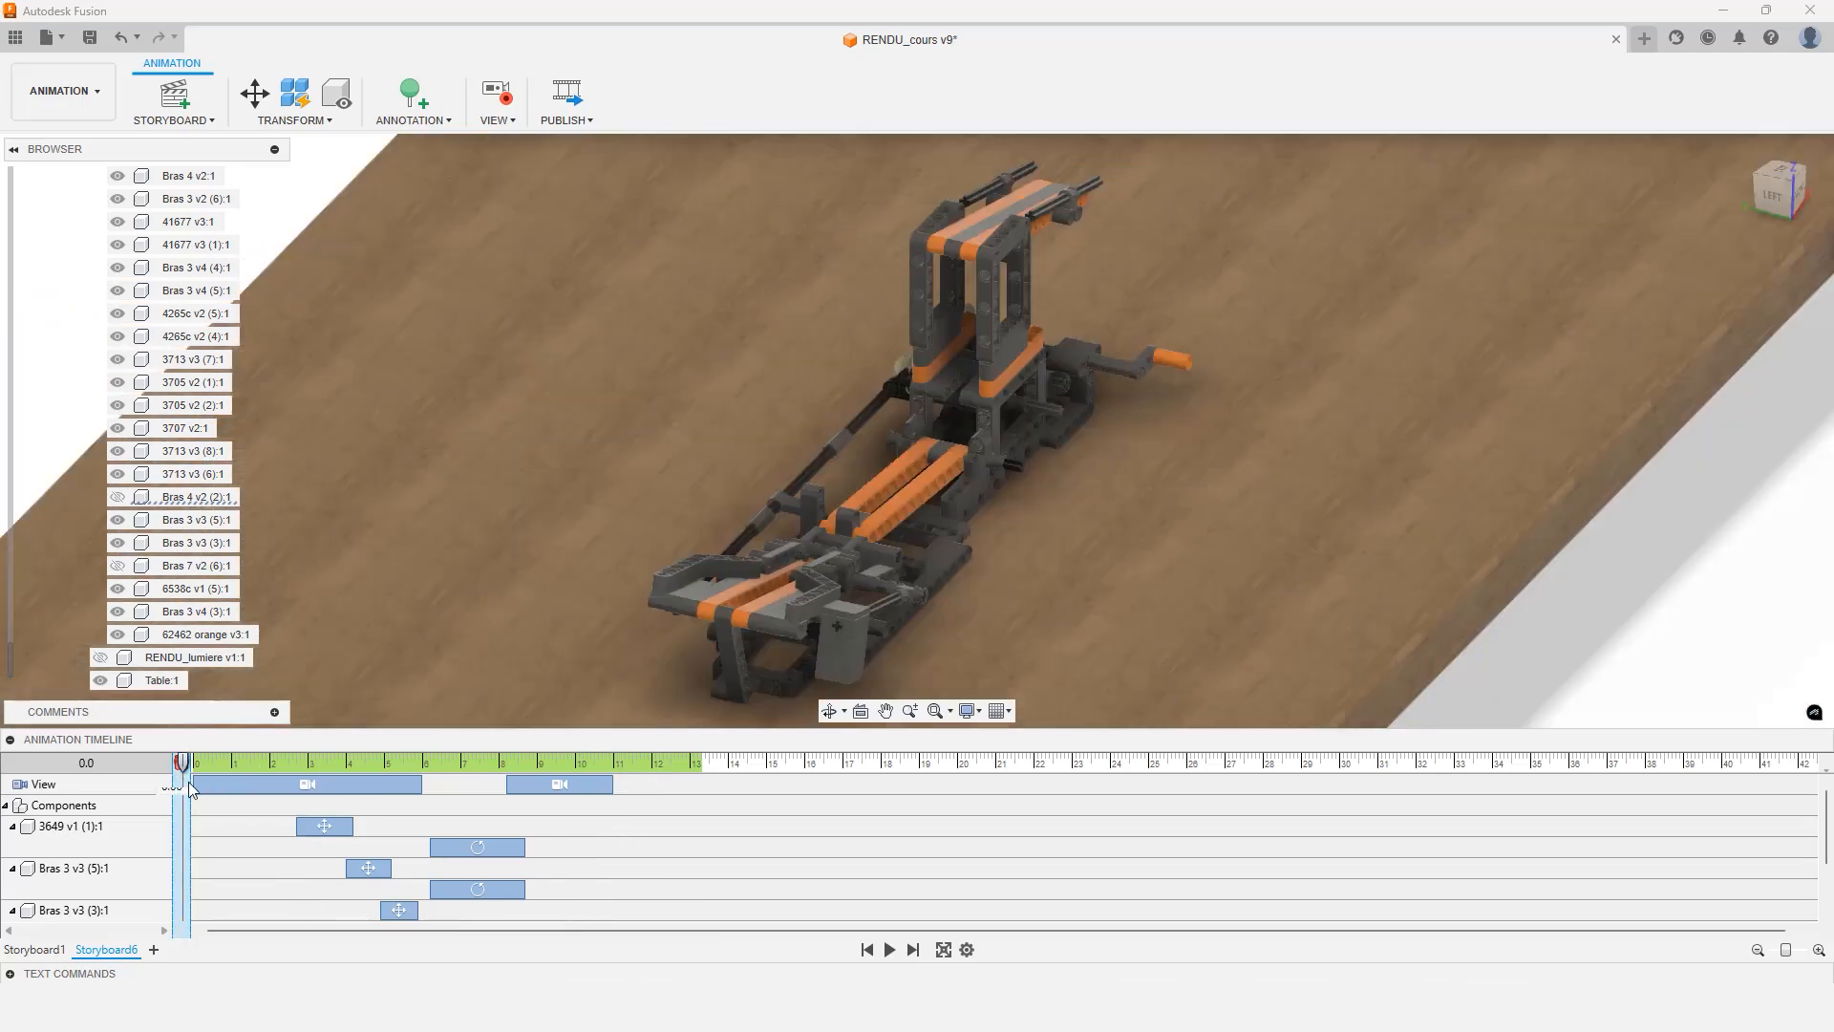
click(890, 951)
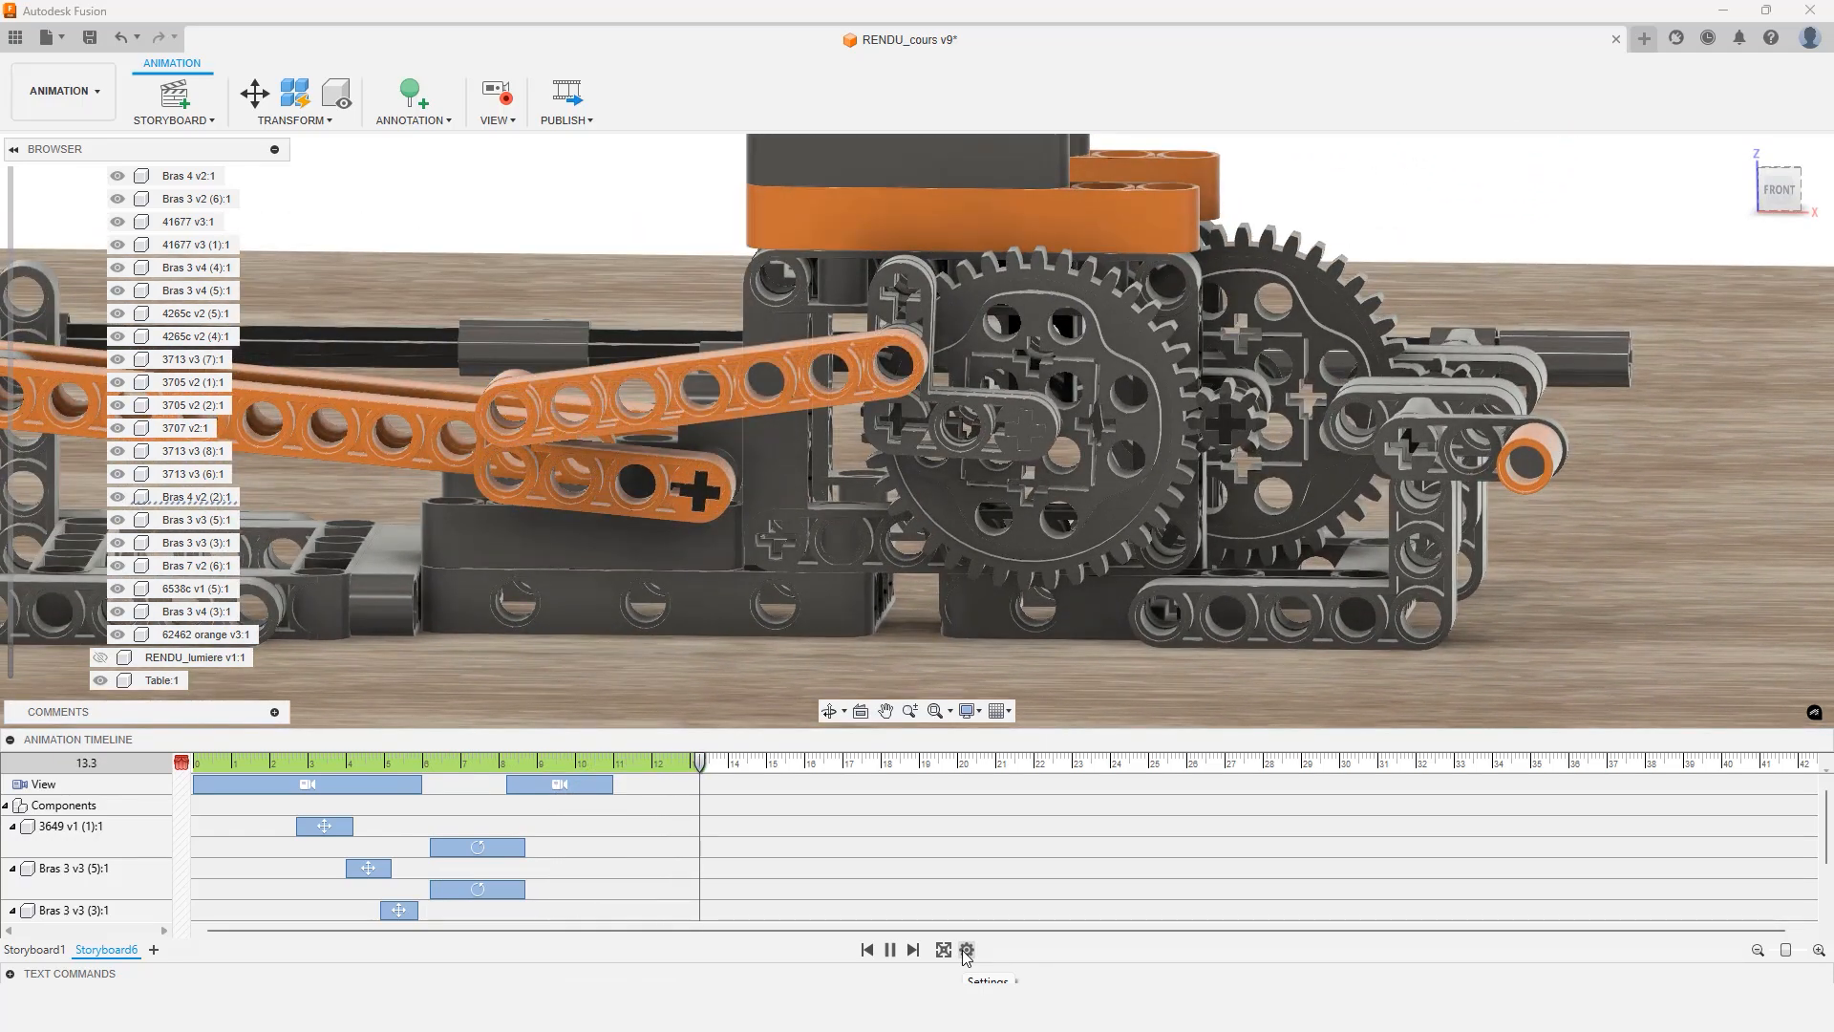
click(965, 950)
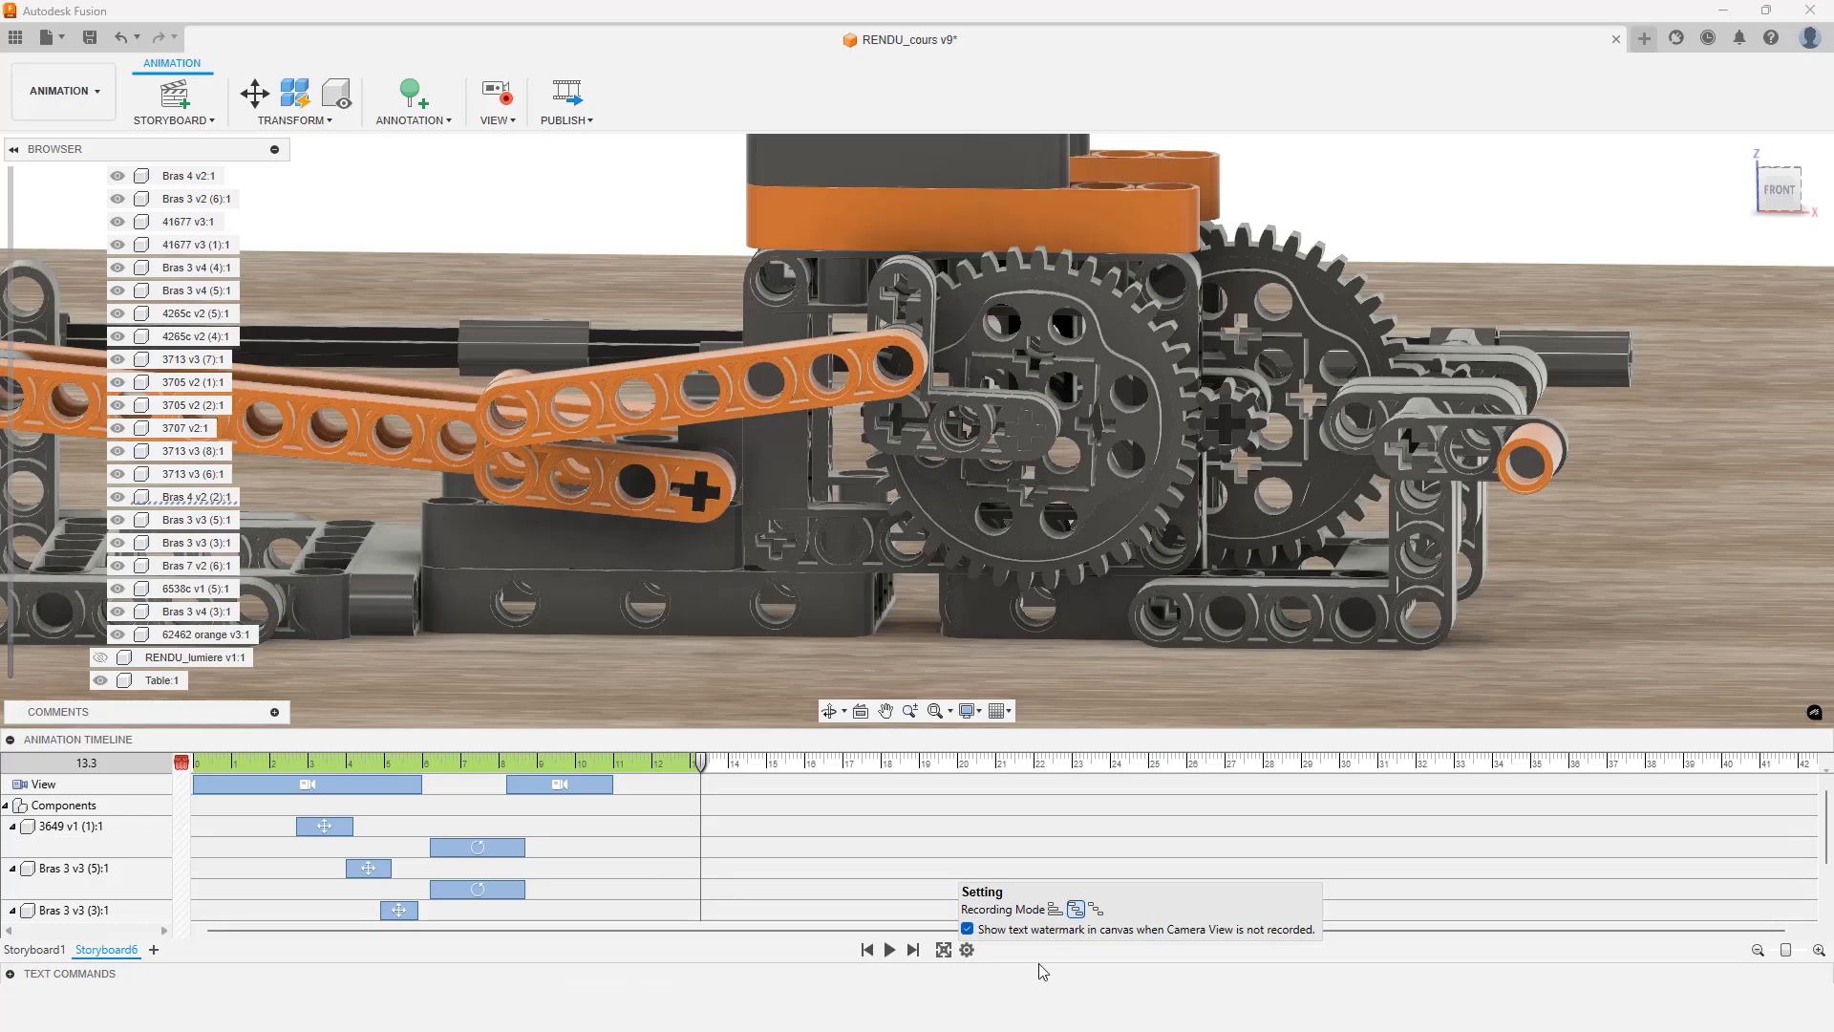
click(1038, 964)
click(945, 952)
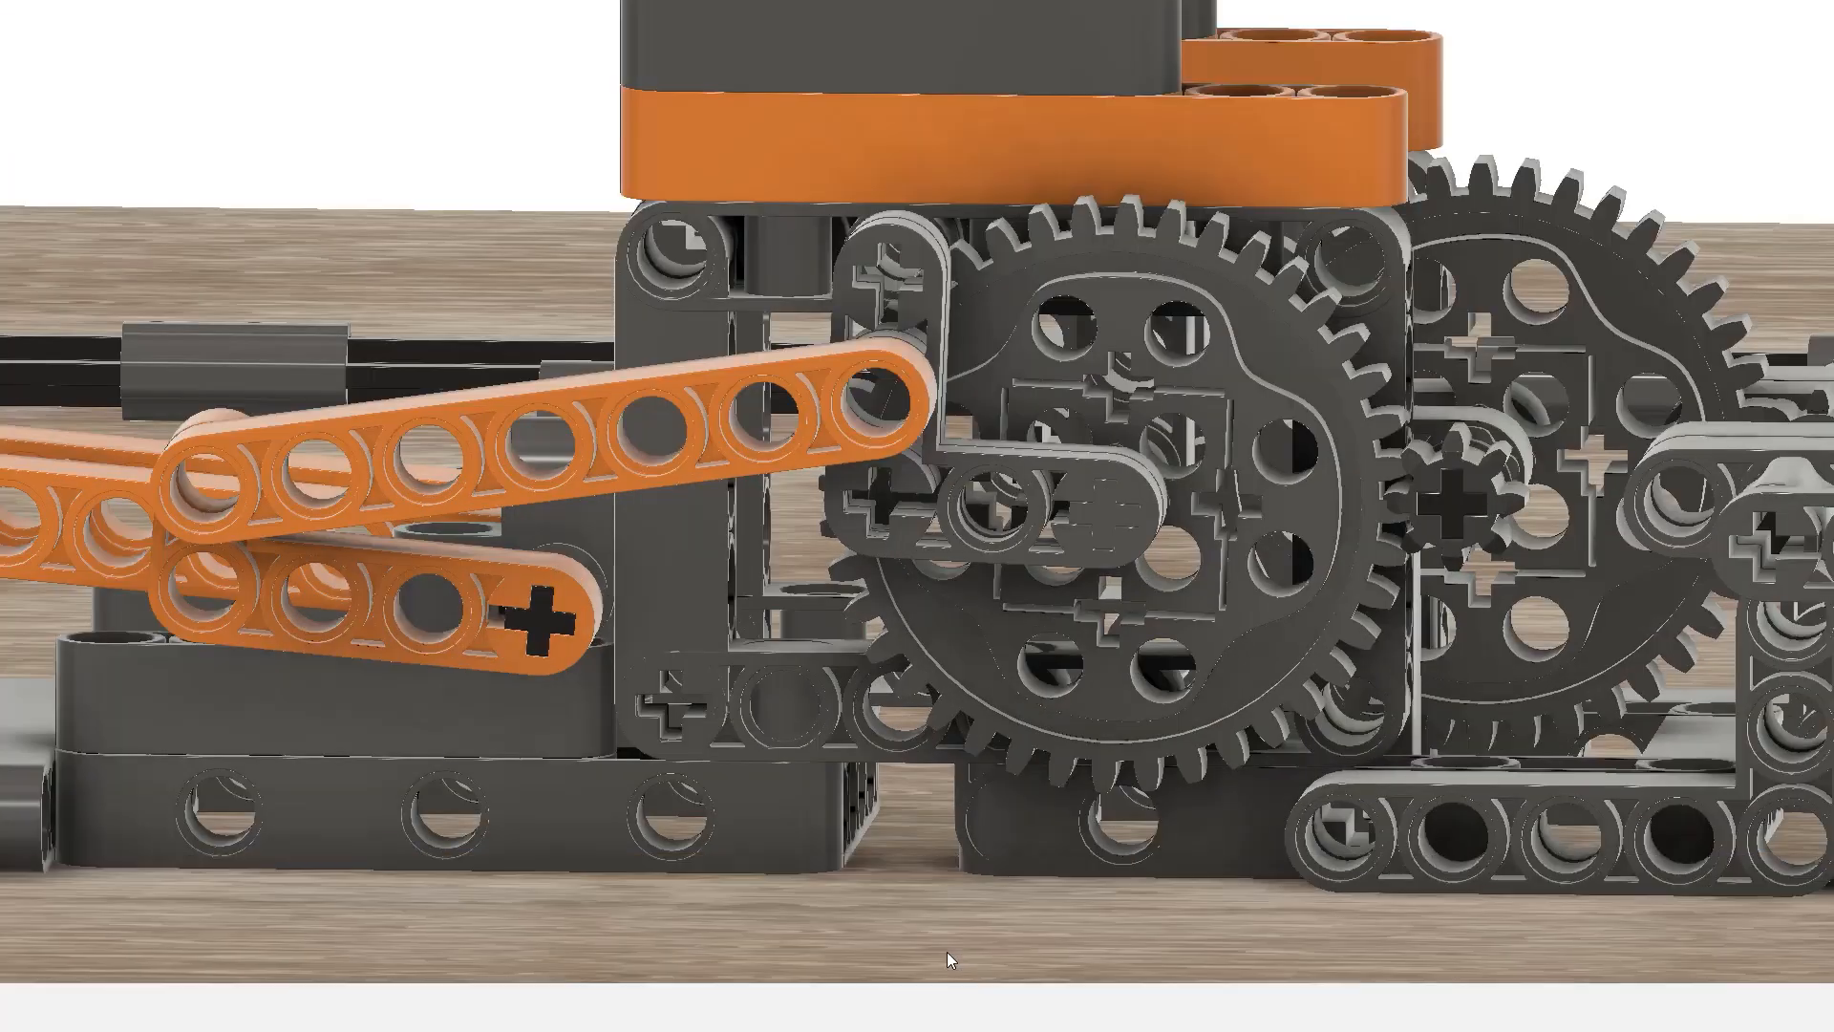